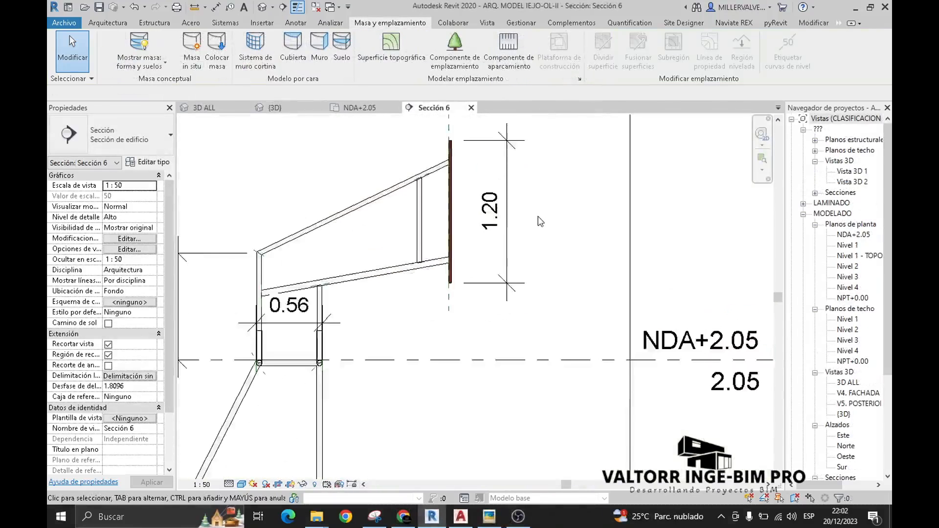
# Switch to the AutoCAD drawing and examine the mounting plates between the tube ends and the wooden backboard.
pyautogui.scroll(5, 443, 217)
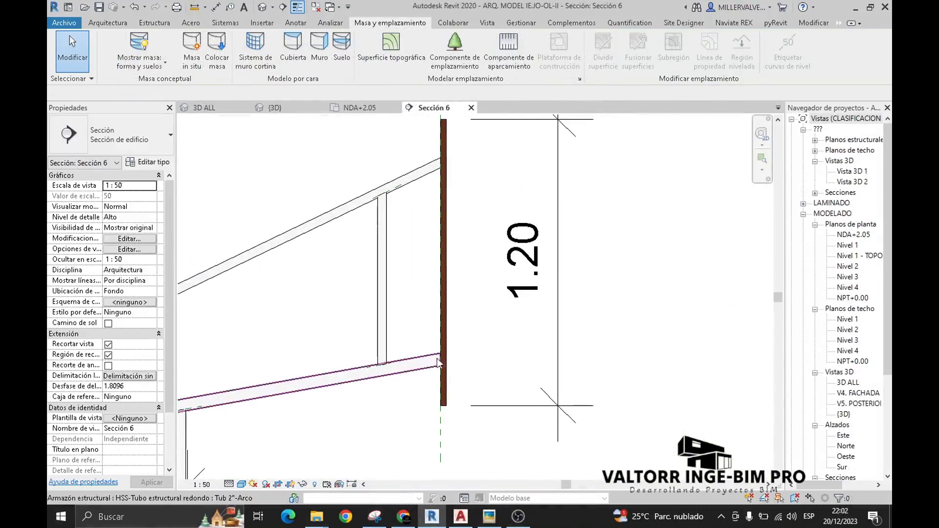
pyautogui.click(467, 521)
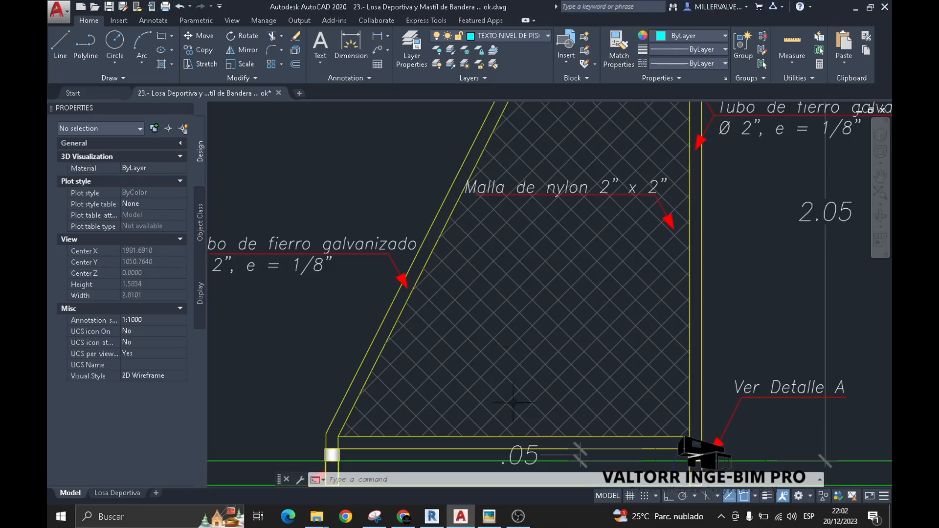
pyautogui.moveTo(559, 240); pyautogui.dragTo(484, 300, button='middle')
pyautogui.scroll(-4, 483, 300)
pyautogui.moveTo(557, 169); pyautogui.dragTo(377, 322, button='middle')
pyautogui.scroll(6, 438, 249)
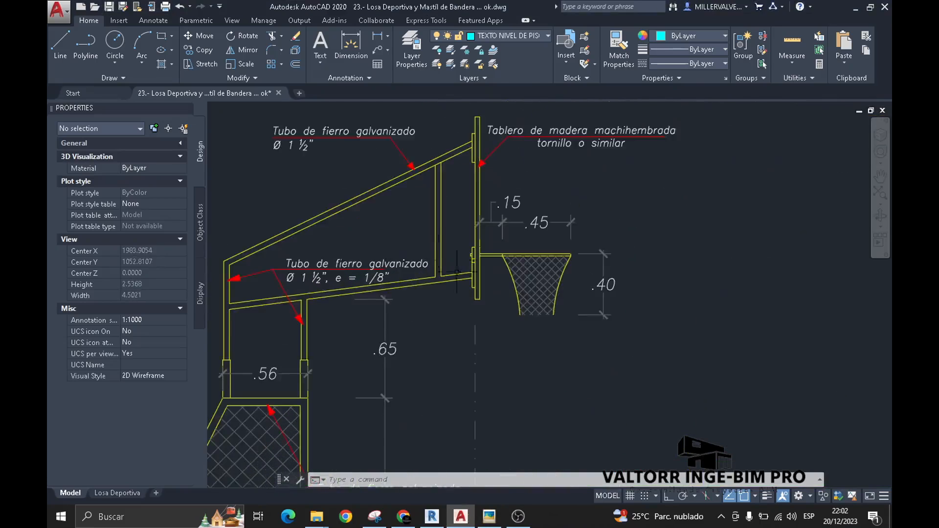
pyautogui.scroll(2, 498, 247)
pyautogui.scroll(2, 433, 329)
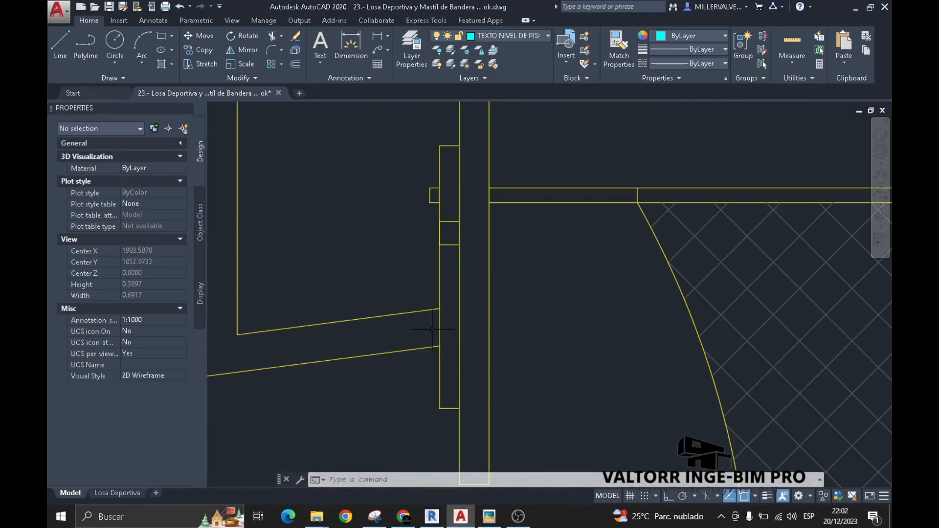
pyautogui.scroll(-6, 445, 179)
pyautogui.scroll(5, 399, 180)
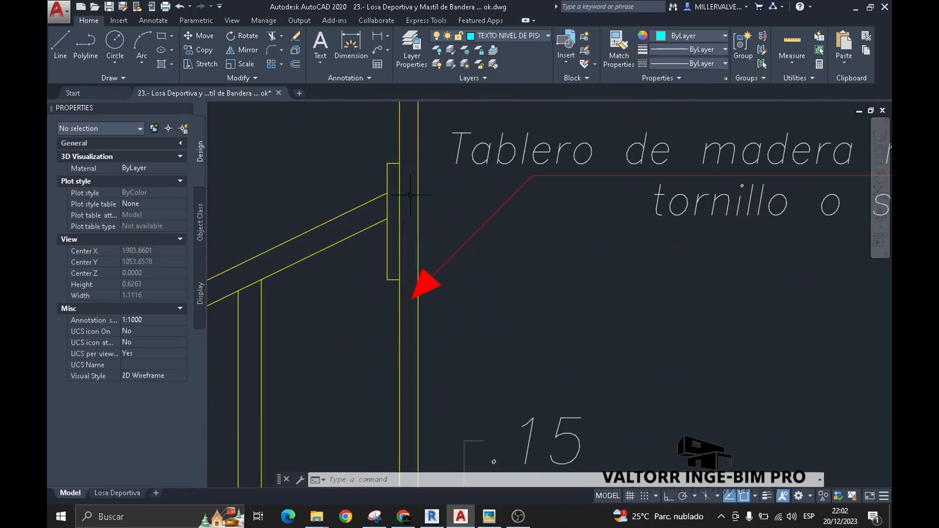
pyautogui.scroll(2, 402, 141)
pyautogui.moveTo(403, 147); pyautogui.dragTo(391, 209, button='middle')
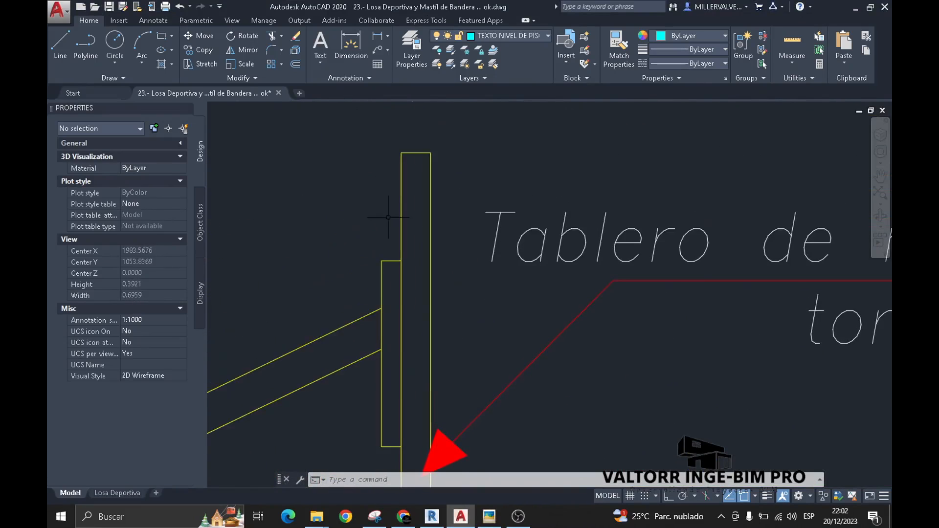
# Back in Revit, copy the backboard wall flush against its rear face and shorten the copy from below to about 0.35 m high.
pyautogui.hotkey('alt', 'Tab')
pyautogui.click(432, 278)
pyautogui.scroll(3, 422, 185)
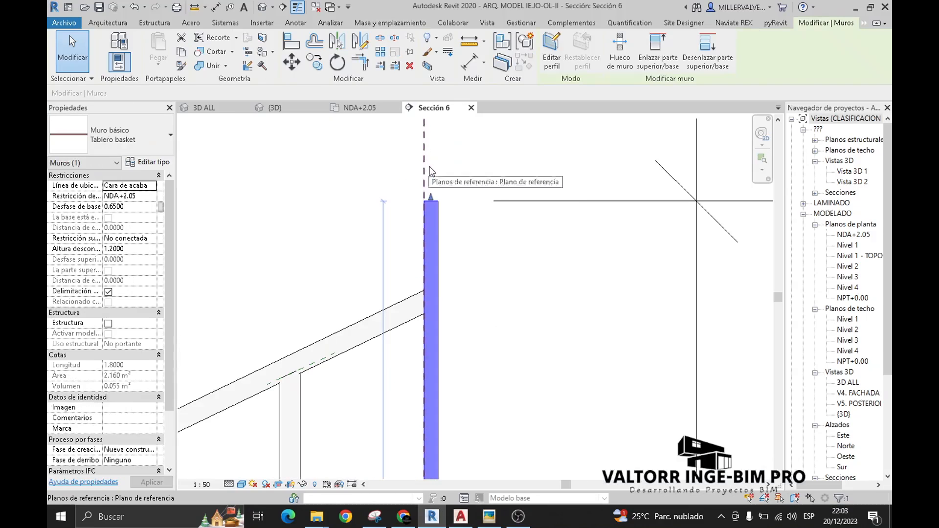
pyautogui.click(314, 62)
pyautogui.click(440, 207)
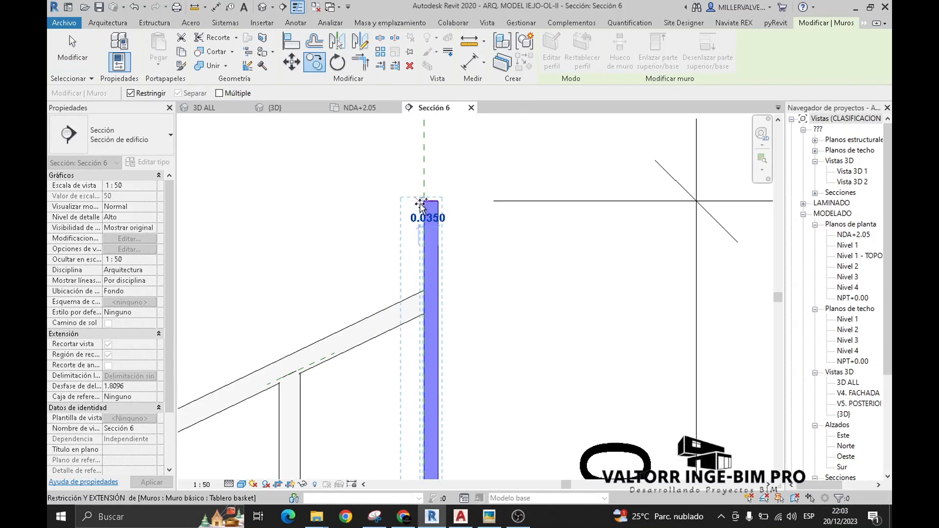
pyautogui.click(423, 205)
pyautogui.scroll(-2, 411, 294)
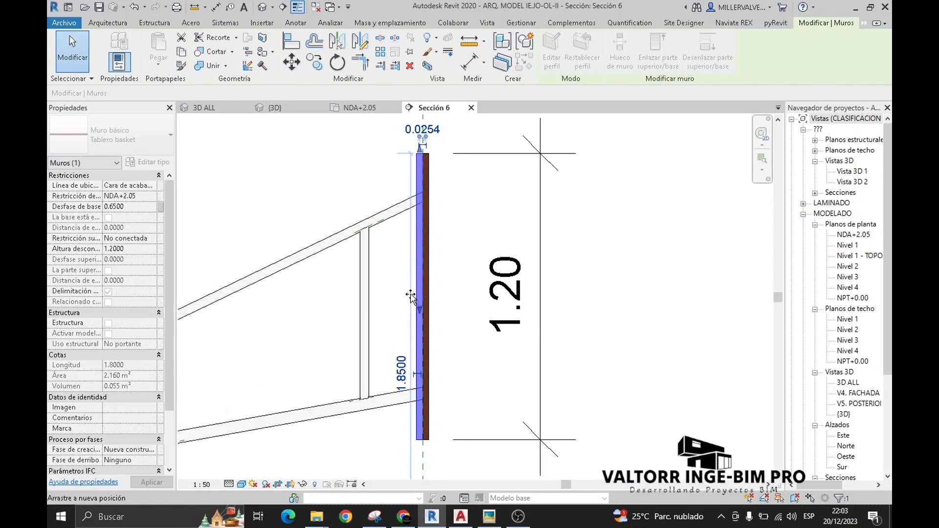
pyautogui.moveTo(411, 296); pyautogui.dragTo(416, 233)
pyautogui.scroll(5, 424, 168)
pyautogui.moveTo(410, 168); pyautogui.dragTo(410, 201, button='middle')
# Duplicate the copied wall's type as Placa Tablero and set its thickness to 0.02 m, dimensioning the plate thickness in AutoCAD.
pyautogui.click(147, 162)
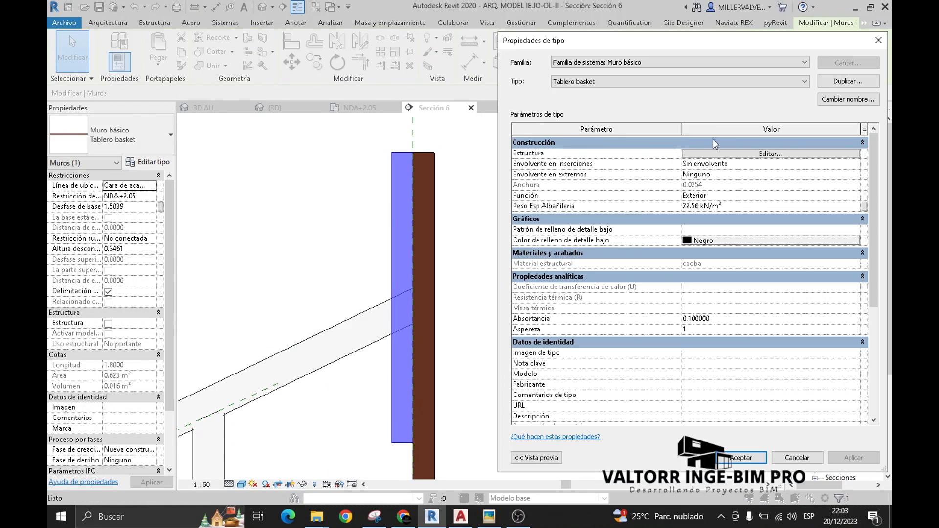
pyautogui.click(845, 82)
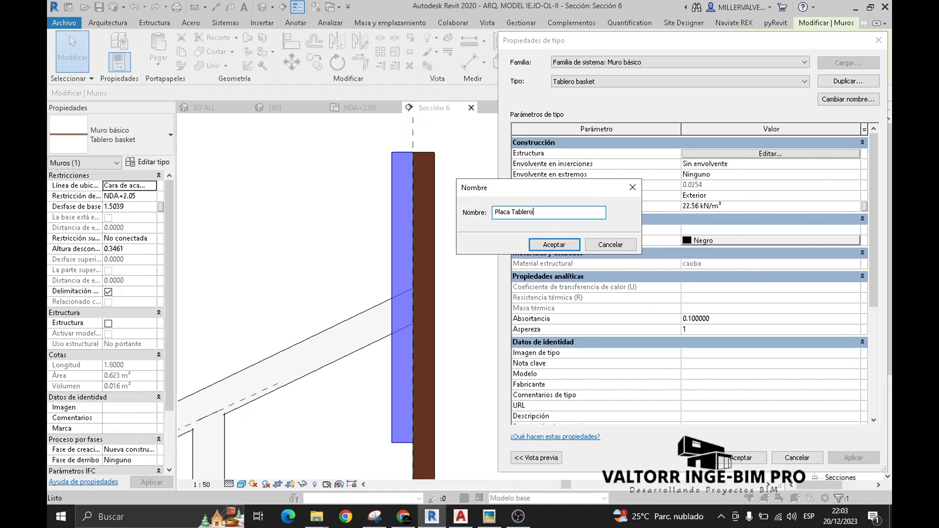
pyautogui.click(548, 243)
pyautogui.click(770, 153)
pyautogui.click(687, 161)
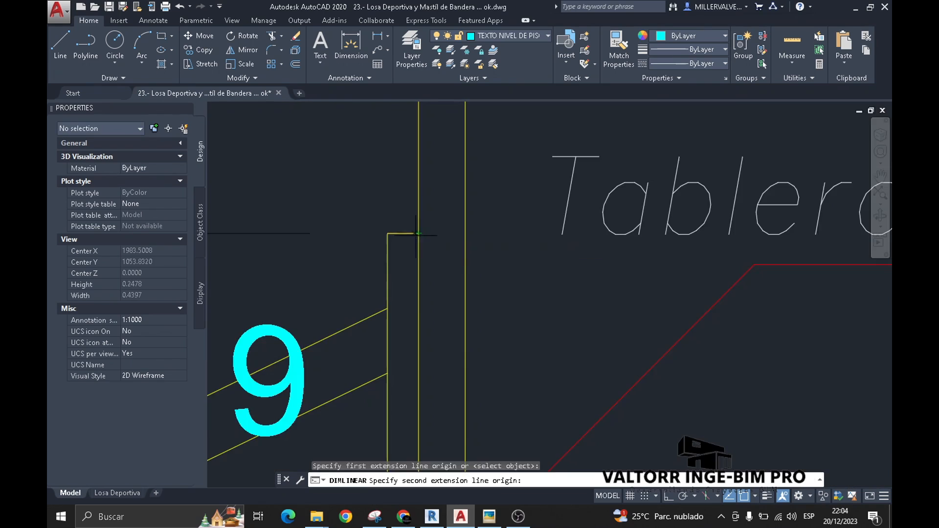
pyautogui.scroll(-2, 430, 220)
pyautogui.click(462, 175)
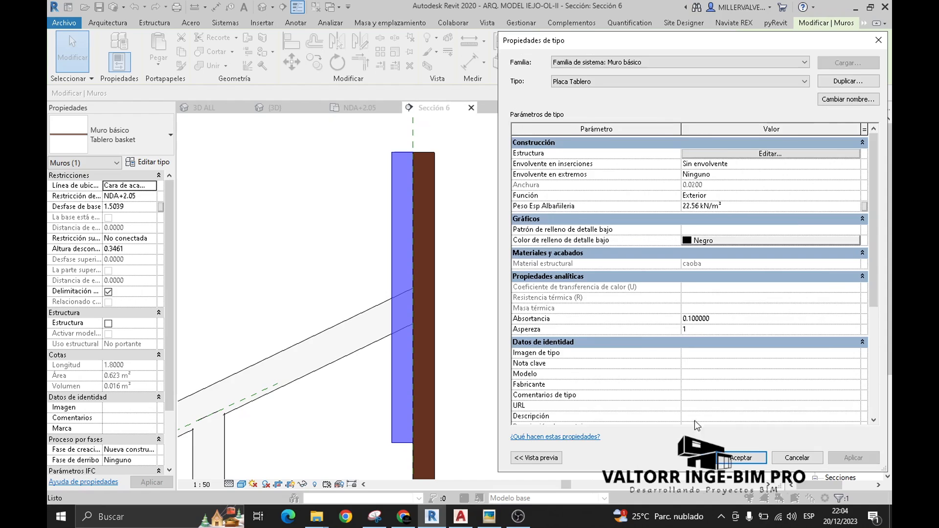
pyautogui.click(722, 460)
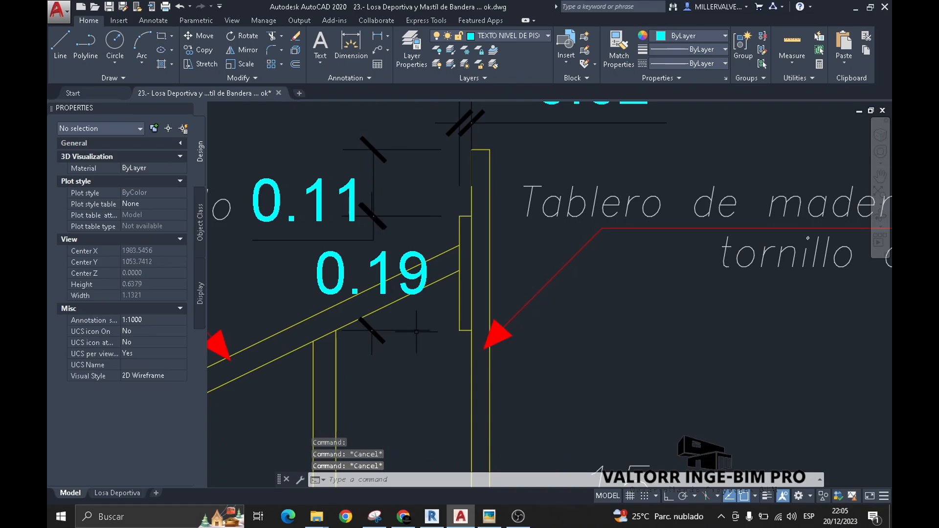
# Finish checking the plate dimensions in AutoCAD and set the Placa Tablero wall's unconnected height to 0.20 m in Revit.
pyautogui.click(417, 331)
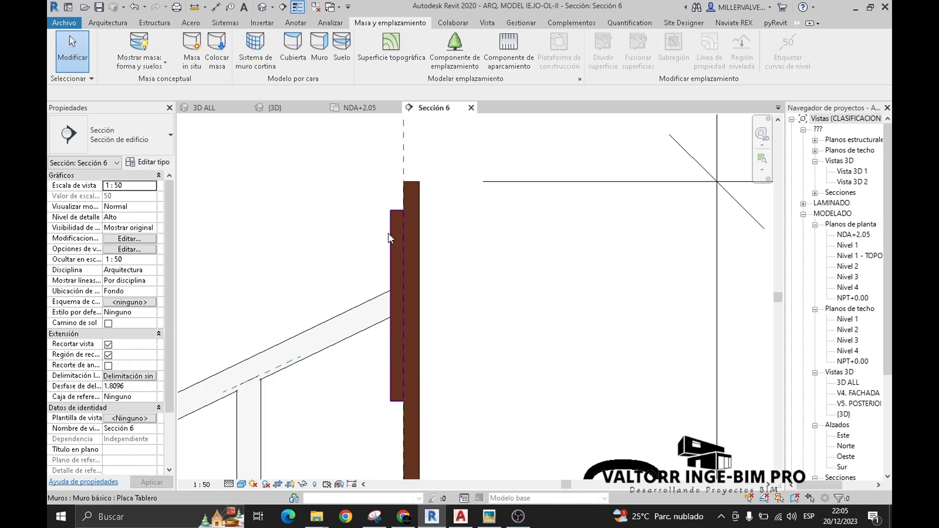
pyautogui.click(388, 233)
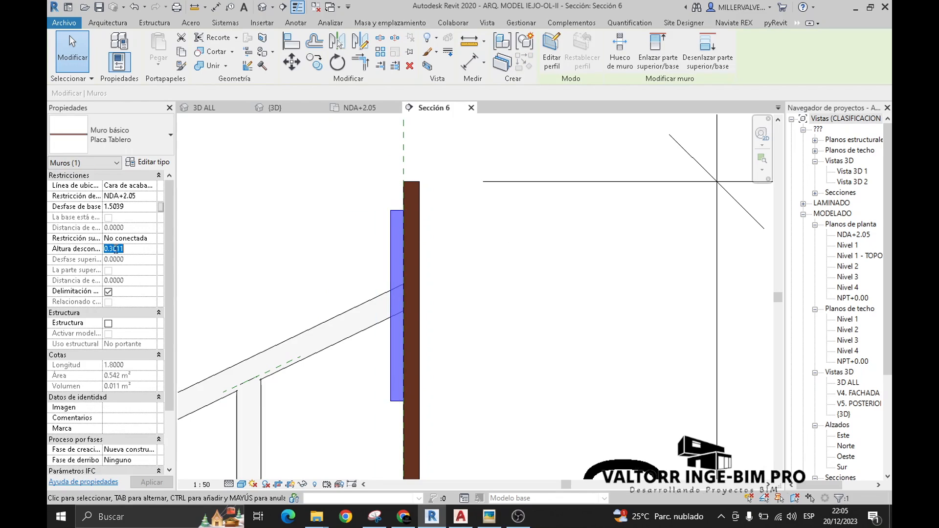
pyautogui.click(493, 338)
# Draw a horizontal detail line about 0.13 m long from the backboard's top rear corner toward the frame side.
pyautogui.scroll(1, 365, 226)
pyautogui.moveTo(365, 225); pyautogui.dragTo(369, 277, button='middle')
pyautogui.click(107, 23)
pyautogui.click(295, 23)
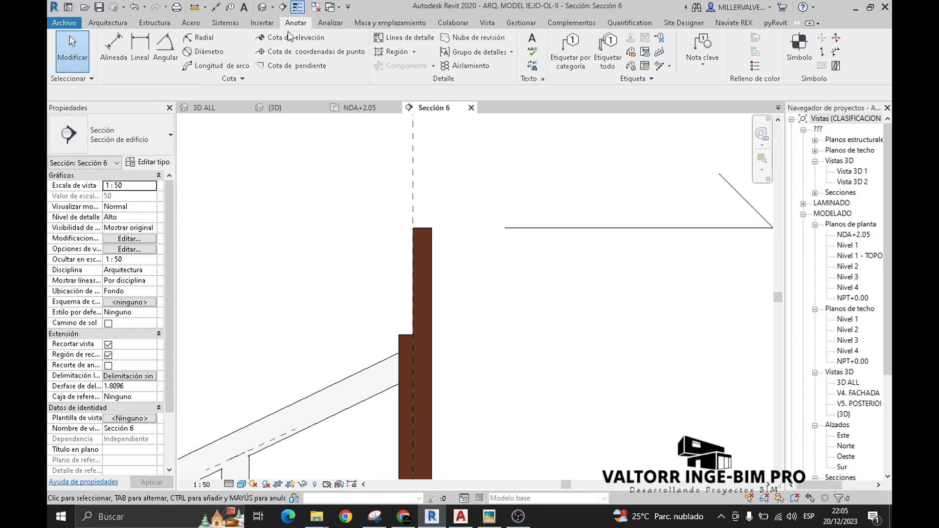
pyautogui.click(385, 43)
pyautogui.click(413, 228)
pyautogui.click(317, 228)
pyautogui.press('Escape')
pyautogui.press('Escape')
pyautogui.scroll(1, 346, 259)
pyautogui.moveTo(345, 258); pyautogui.dragTo(350, 255, button='middle')
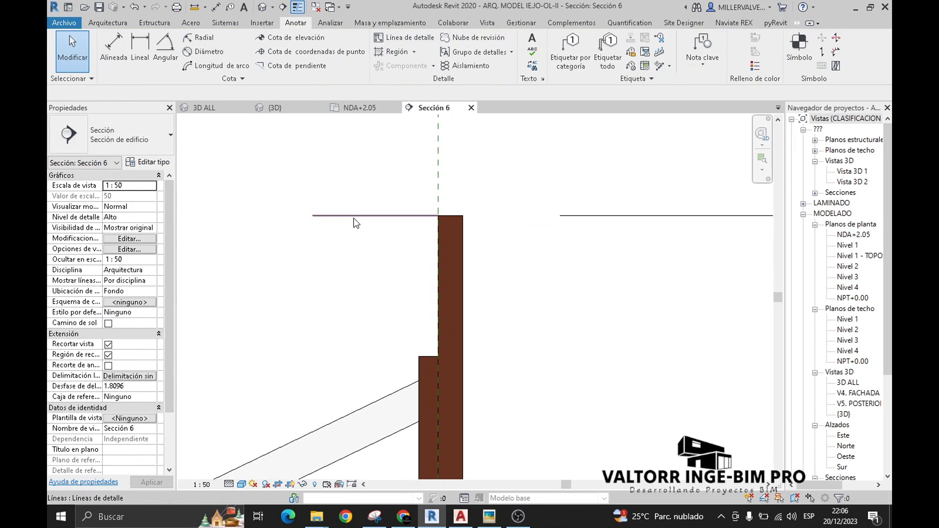
# Copy the detail line downward and set its distance from the original line to 0.10 m.
pyautogui.click(354, 217)
pyautogui.press('c')
pyautogui.press('s')
pyautogui.click(438, 293)
pyautogui.click(314, 293)
pyautogui.click(281, 260)
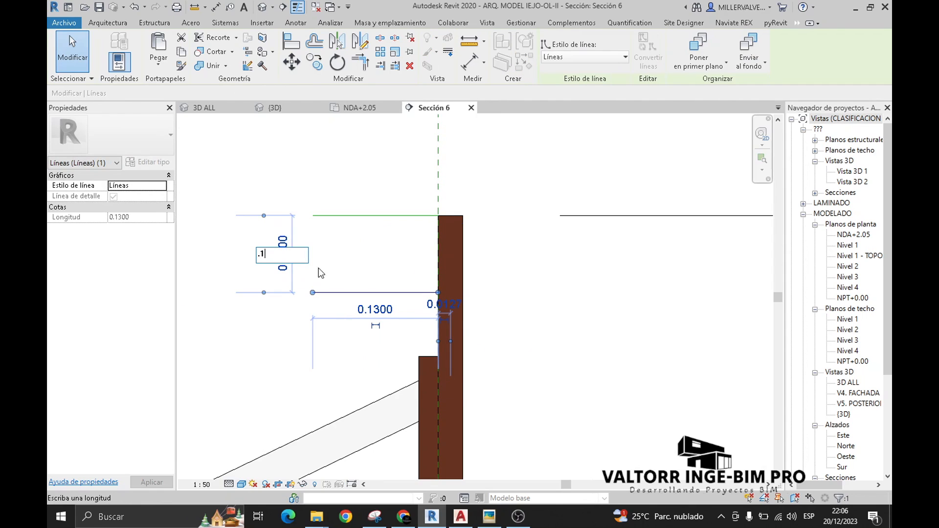
pyautogui.write('.1')
pyautogui.press('Return')
# Move the Placa Tablero wall vertically with the constraint option off so its top edge meets the lower detail line.
pyautogui.moveTo(359, 266); pyautogui.dragTo(371, 185, button='middle')
pyautogui.click(431, 288)
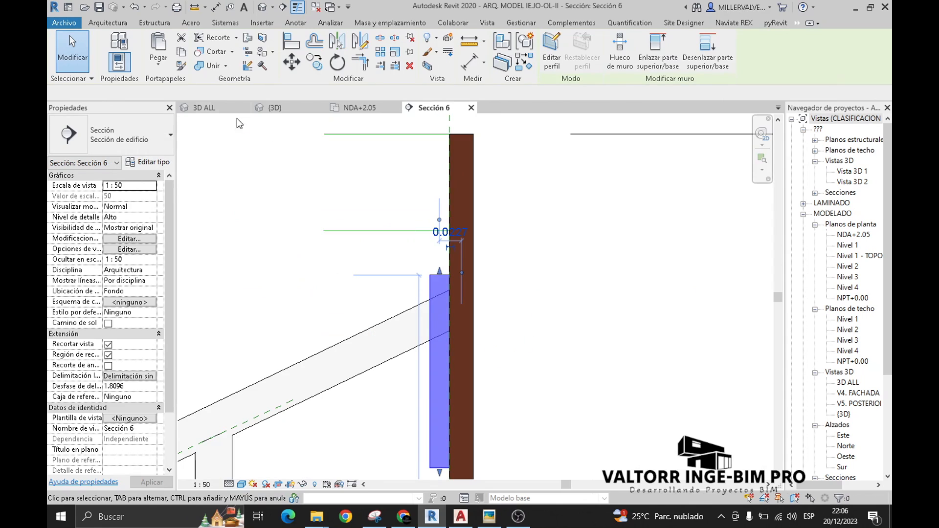
pyautogui.press('m')
pyautogui.press('v')
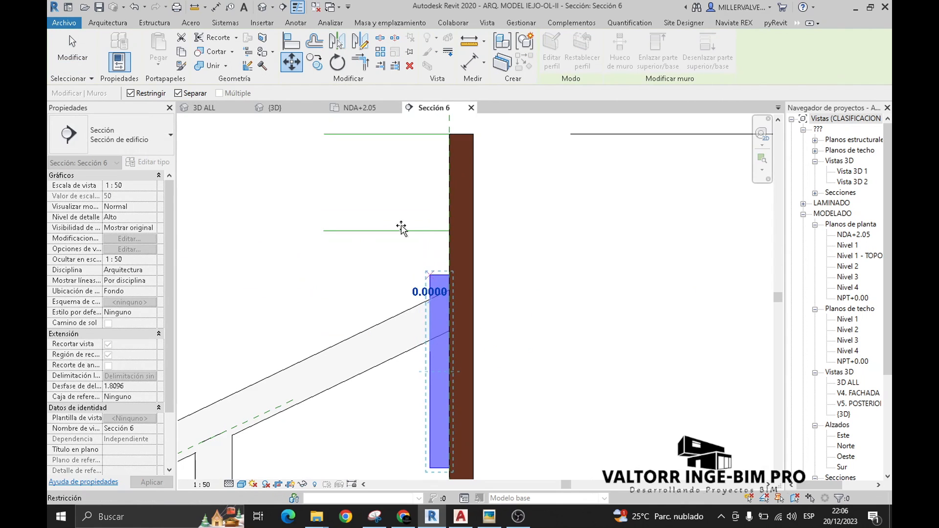
pyautogui.click(179, 94)
pyautogui.click(131, 94)
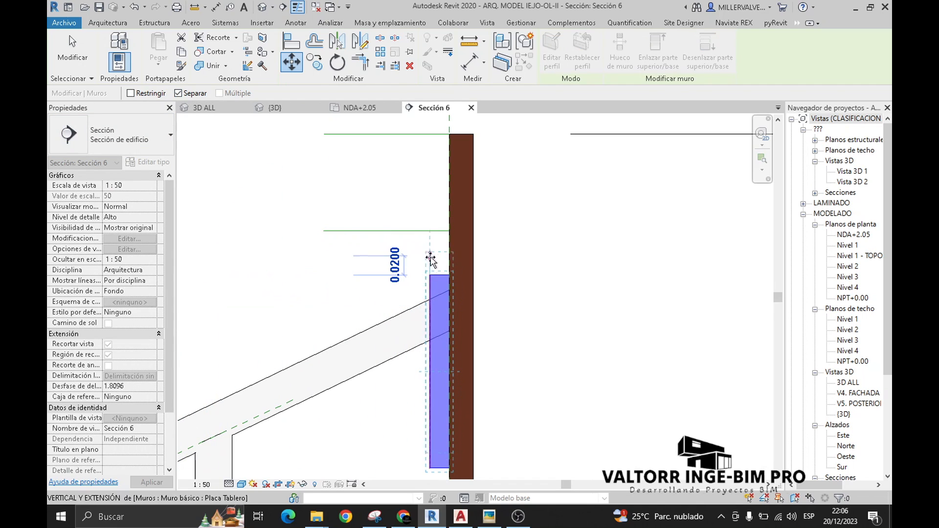
pyautogui.click(430, 231)
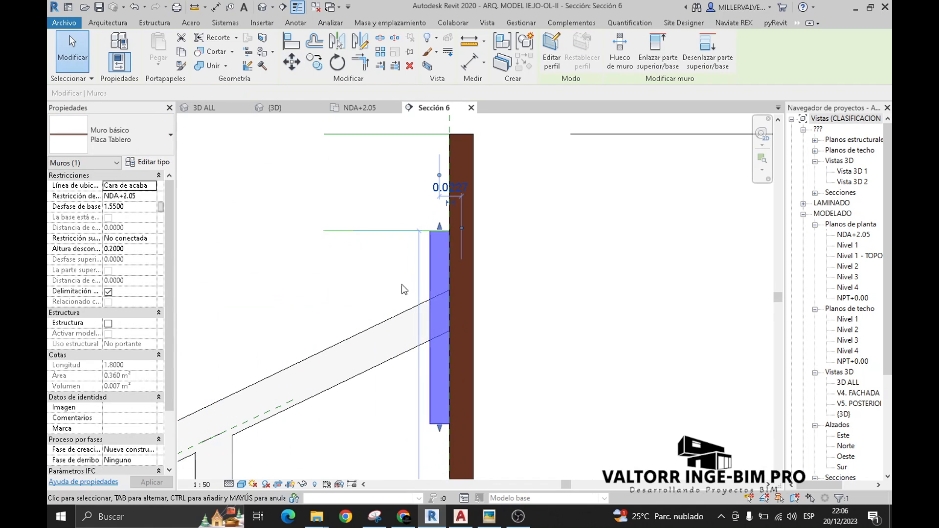
pyautogui.click(367, 262)
pyautogui.scroll(-3, 364, 286)
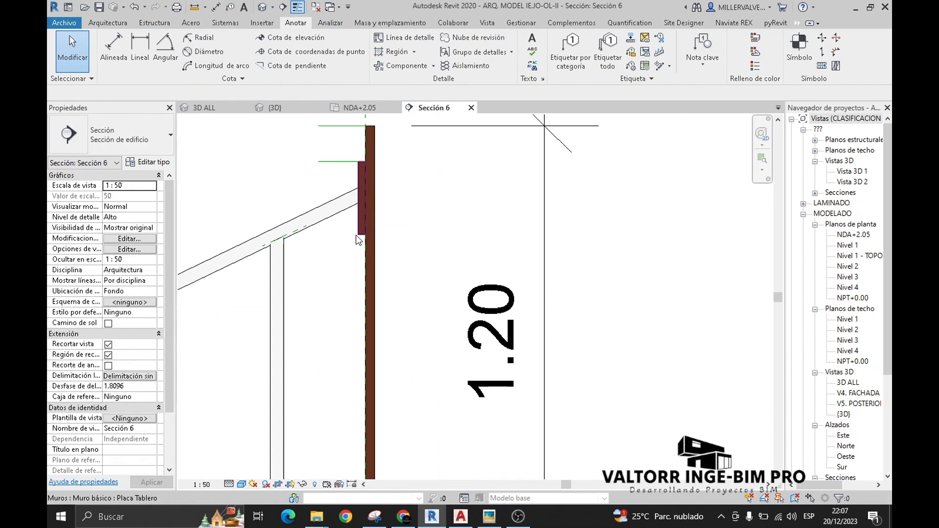
# Copy the upper plate straight down to the end of the lower frame tube behind the backboard.
pyautogui.click(359, 234)
pyautogui.moveTo(340, 284); pyautogui.dragTo(338, 252, button='middle')
pyautogui.click(313, 65)
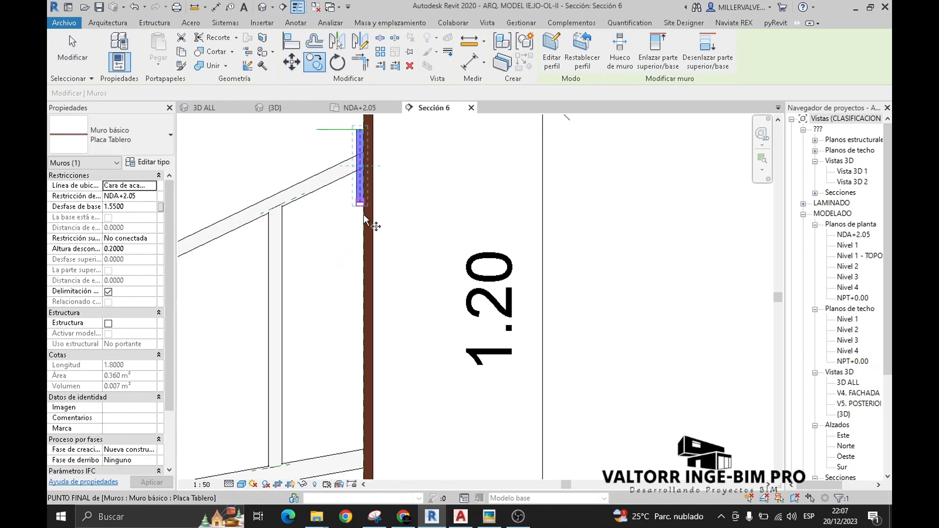
pyautogui.scroll(-1, 370, 215)
pyautogui.moveTo(370, 216); pyautogui.dragTo(357, 201, button='middle')
pyautogui.click(345, 190)
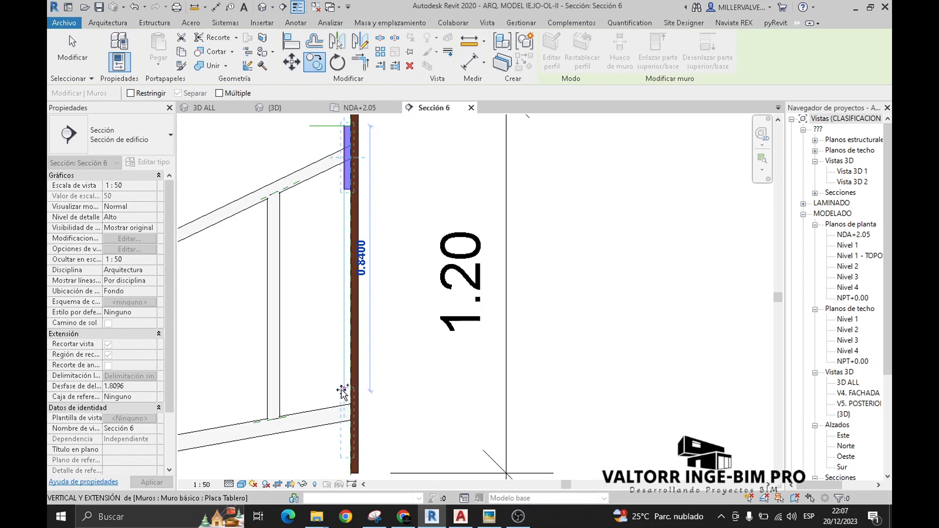
pyautogui.click(342, 381)
# Draw two horizontal detail lines, one just below the lower plate and one at the backboard's bottom edge.
pyautogui.press('Escape')
pyautogui.scroll(3, 332, 402)
pyautogui.moveTo(331, 402); pyautogui.dragTo(348, 266, button='middle')
pyautogui.scroll(2, 362, 396)
pyautogui.press('d')
pyautogui.press('l')
pyautogui.click(476, 314)
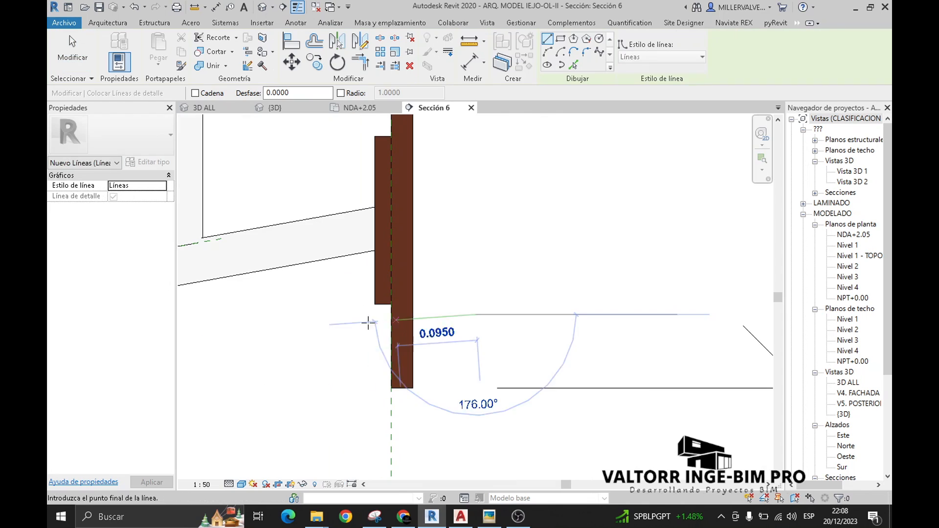
pyautogui.click(279, 314)
pyautogui.click(412, 388)
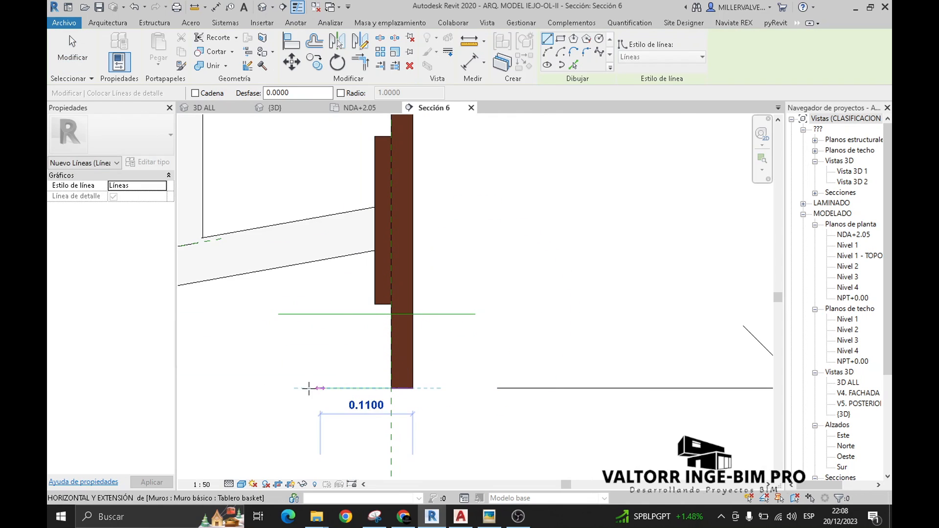
pyautogui.press('Escape')
pyautogui.press('Escape')
# Add an aligned dimension between the two lower detail lines.
pyautogui.press('d')
pyautogui.press('i')
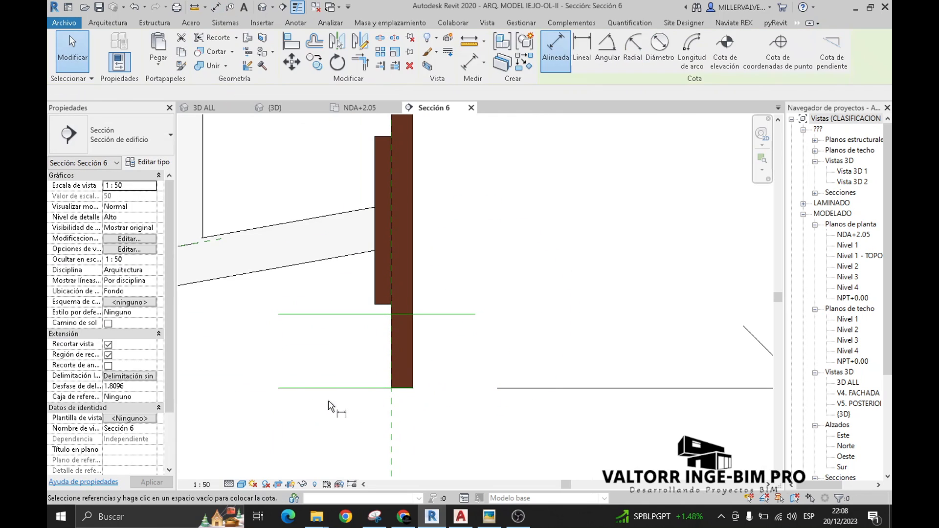
pyautogui.click(315, 314)
pyautogui.click(295, 291)
pyautogui.scroll(-1, 313, 288)
pyautogui.moveTo(318, 288); pyautogui.dragTo(385, 286, button='middle')
pyautogui.press('Escape')
pyautogui.press('Escape')
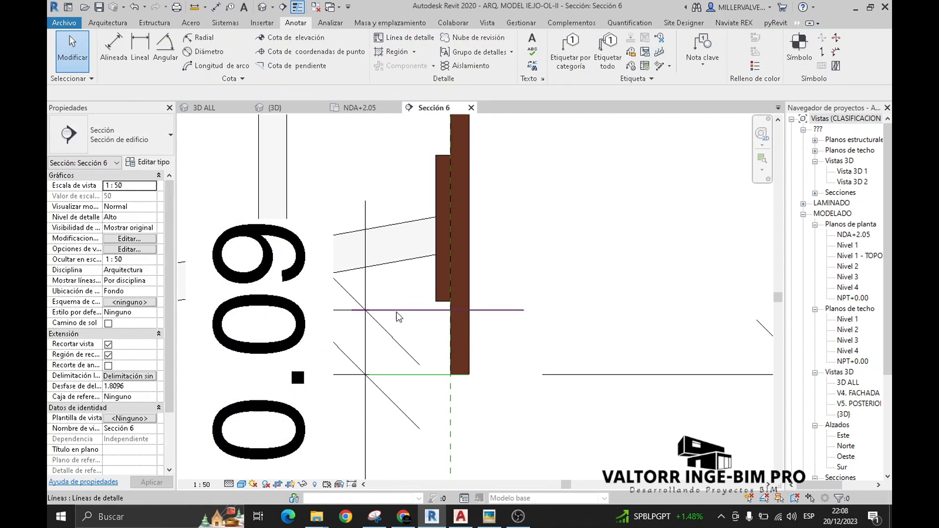
# Set the upper of these lines 0.10 m above the backboard's bottom edge and bring the lower plate's bottom edge to it.
pyautogui.click(397, 311)
pyautogui.click(319, 342)
pyautogui.press('Escape')
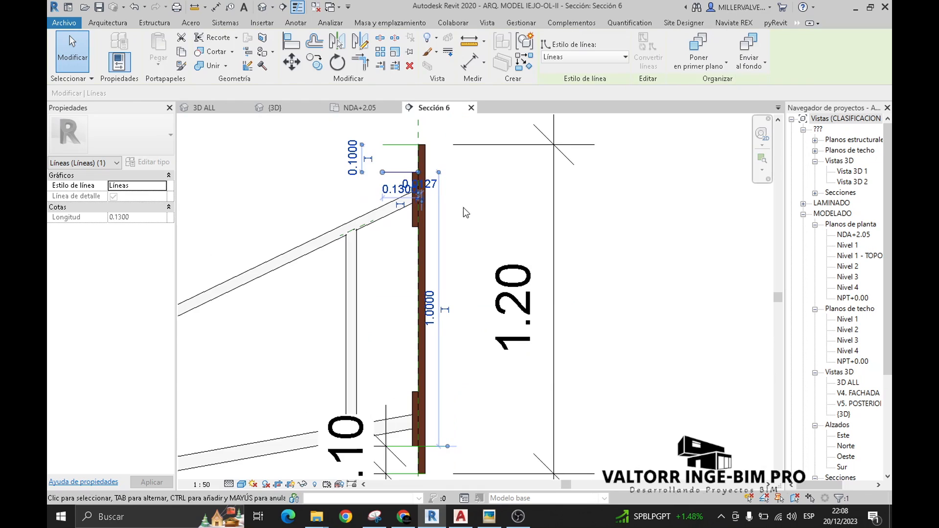
# Select and delete the auxiliary detail lines at both ends of the backboard together with the 0.10 dimension.
pyautogui.keyDown('ctrl'); pyautogui.click(392, 145); pyautogui.keyUp('ctrl')
pyautogui.moveTo(398, 343); pyautogui.dragTo(399, 242, button='middle')
pyautogui.keyDown('ctrl'); pyautogui.click(447, 346); pyautogui.keyUp('ctrl')
pyautogui.press('Escape')
pyautogui.scroll(-2, 440, 392)
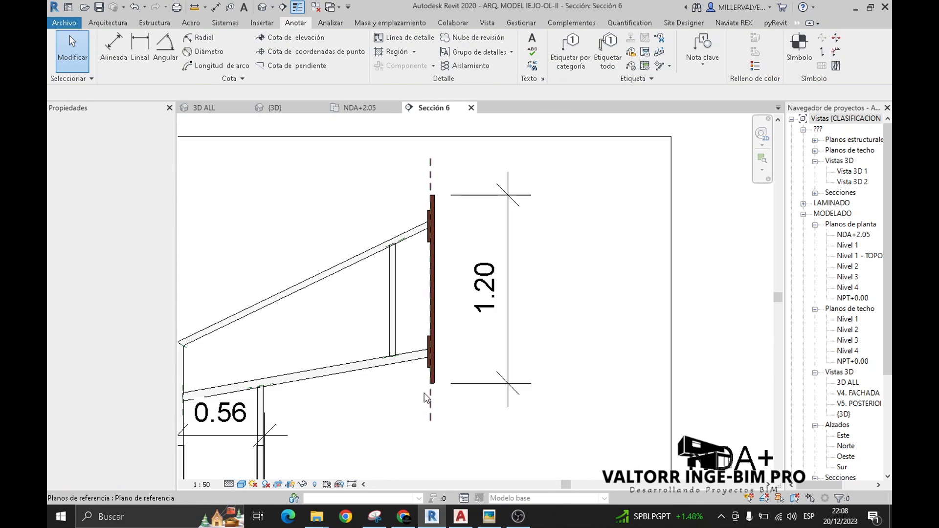
# Open the 3D ALL view and duplicate it as a new 3D view.
pyautogui.click(204, 108)
pyautogui.scroll(-2, 359, 313)
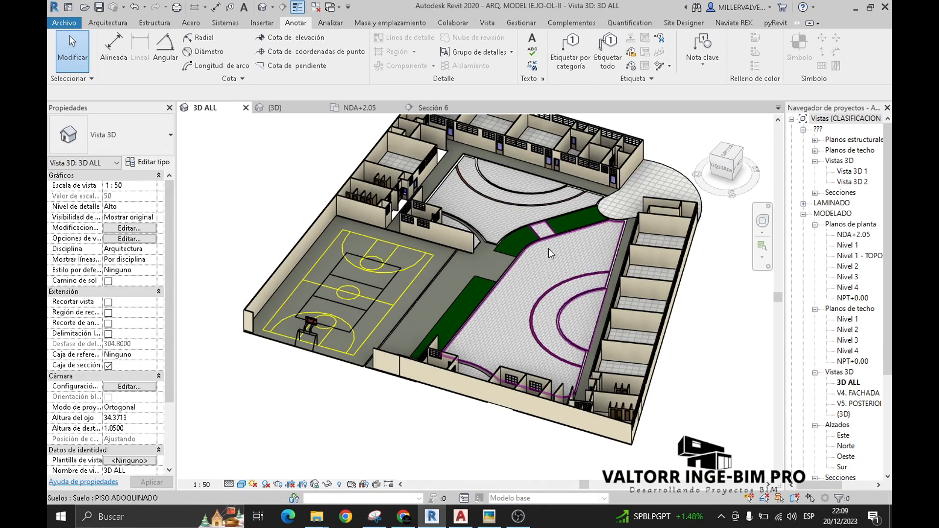
pyautogui.moveTo(549, 254); pyautogui.dragTo(501, 272, button='middle')
pyautogui.scroll(-1, 843, 356)
pyautogui.click(843, 344)
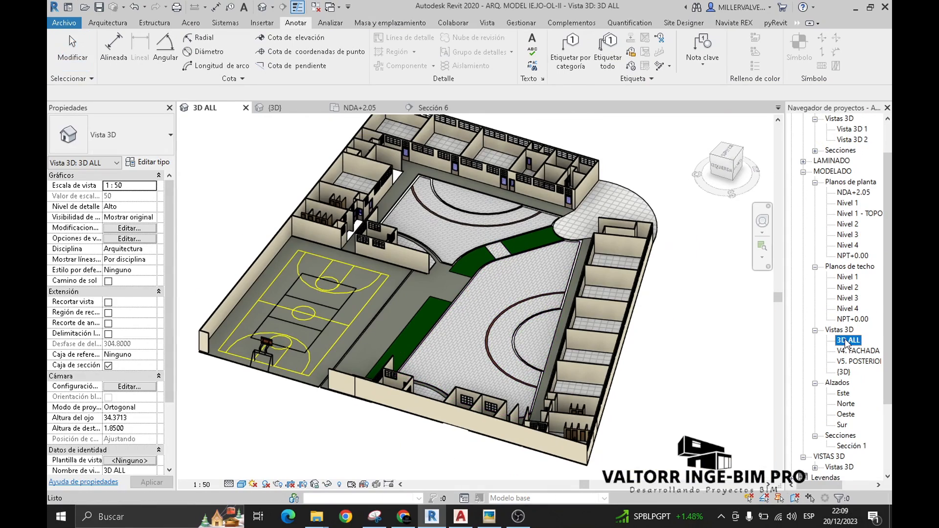
pyautogui.rightClick(846, 342)
pyautogui.moveTo(748, 169)
pyautogui.click(587, 164)
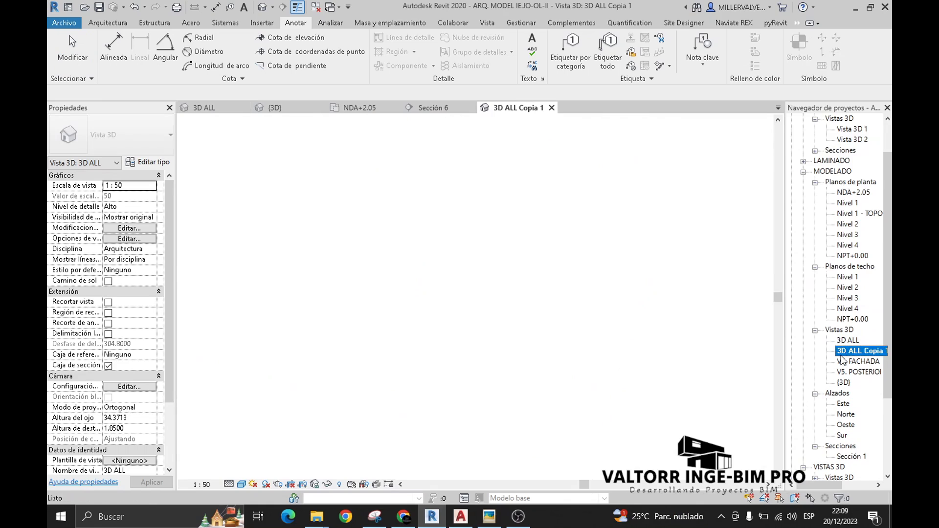
# Rename the duplicated 3D view as 3D CANCHA.
pyautogui.rightClick(843, 359)
pyautogui.click(799, 251)
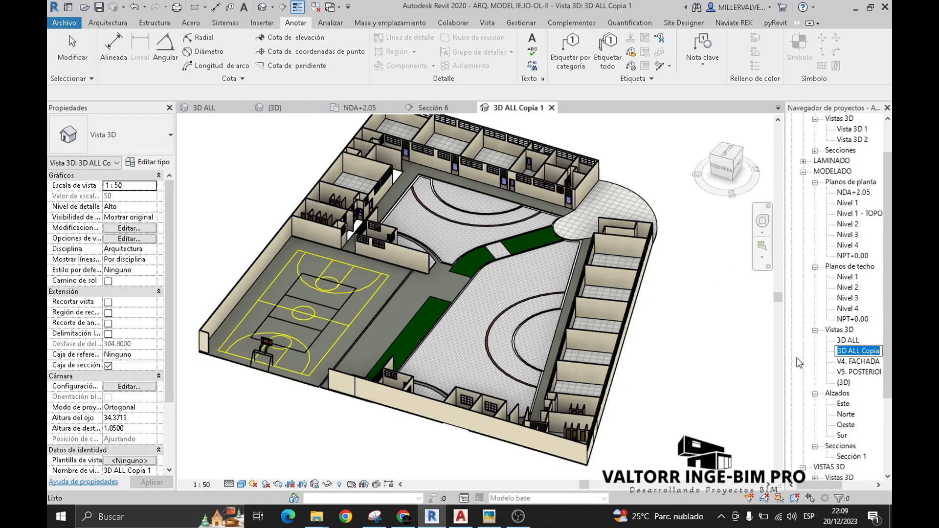
pyautogui.write('3D CANCHA')
pyautogui.press('Return')
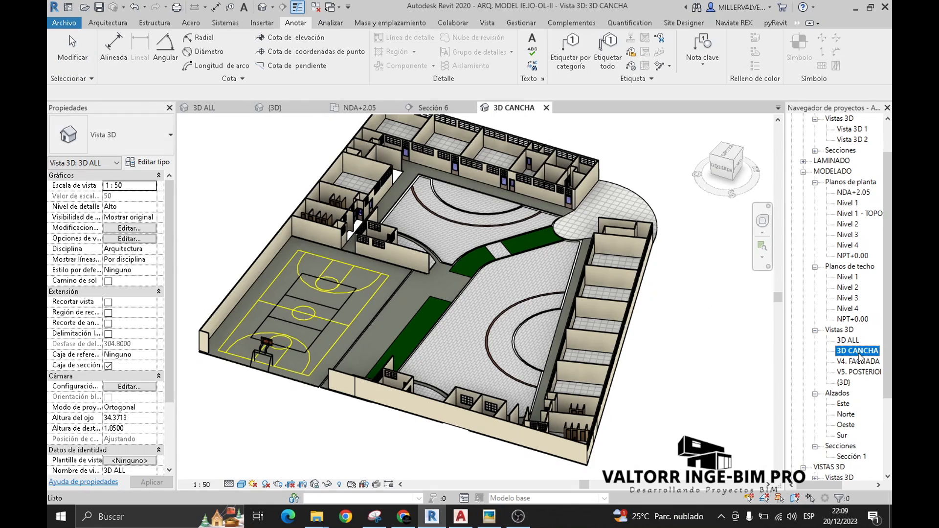
# Reveal the hidden elements in the 3D CANCHA view, unhide its section box and leave the reveal mode.
pyautogui.scroll(-2, 392, 391)
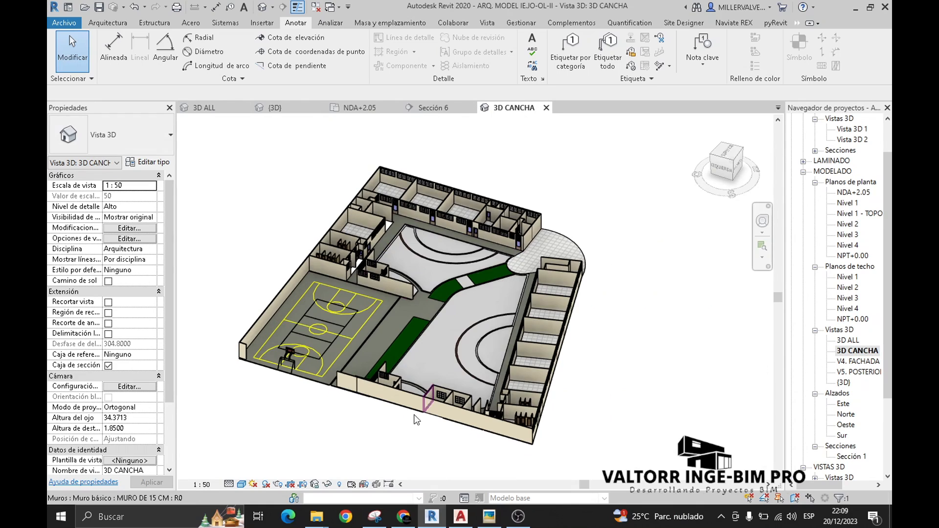
pyautogui.click(340, 484)
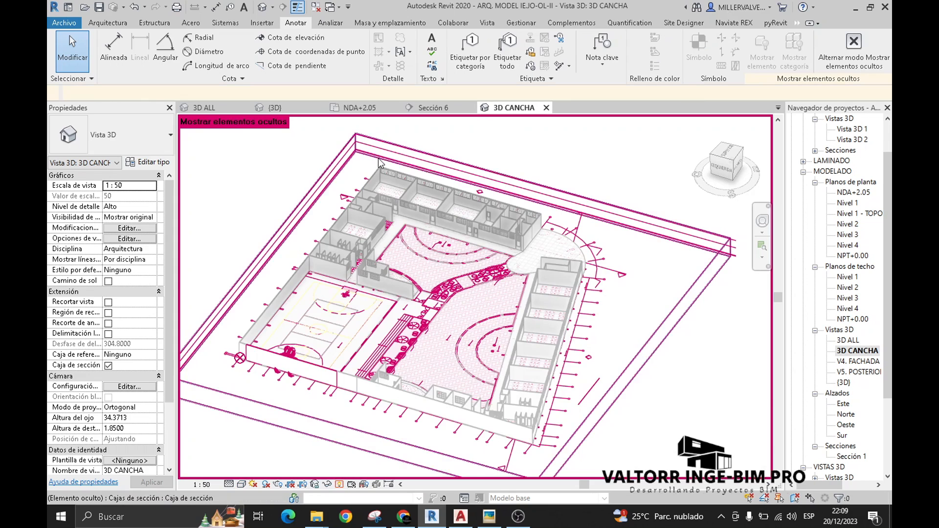
pyautogui.click(390, 147)
pyautogui.click(562, 55)
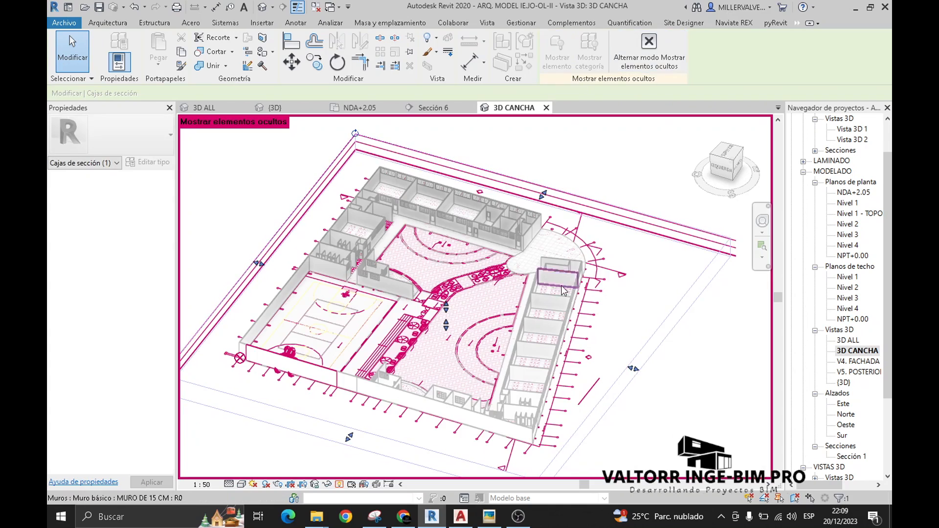
pyautogui.click(649, 54)
# Shrink the section box until it encloses only the sports court with its hoop.
pyautogui.click(580, 184)
pyautogui.click(559, 198)
pyautogui.moveTo(635, 359); pyautogui.dragTo(261, 361)
pyautogui.moveTo(228, 305); pyautogui.dragTo(255, 313)
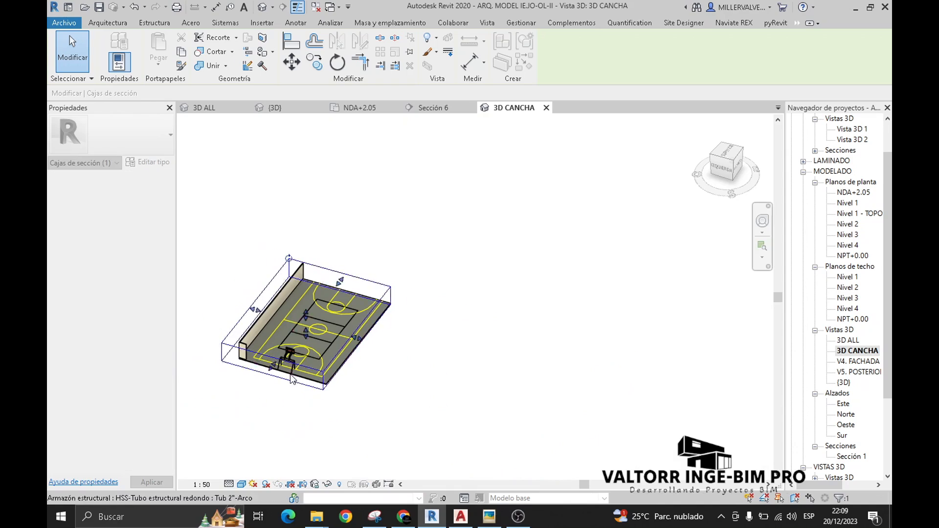
# Hide the section box in the 3D CANCHA view.
pyautogui.scroll(3, 299, 373)
pyautogui.keyDown('shift'); pyautogui.moveTo(477, 331); pyautogui.dragTo(218, 307, button='middle'); pyautogui.keyUp('shift')
pyautogui.moveTo(217, 307); pyautogui.dragTo(334, 394, button='middle')
pyautogui.scroll(3, 351, 324)
pyautogui.click(278, 205)
pyautogui.click(427, 38)
pyautogui.click(455, 54)
# Inspect the plates behind the backboard in 3D, then switch to AutoCAD and examine their dimensions in the backboard elevation.
pyautogui.scroll(7, 338, 244)
pyautogui.scroll(4, 334, 395)
pyautogui.moveTo(582, 312)
pyautogui.keyDown('shift'); pyautogui.mouseDown(button='middle')
pyautogui.moveTo(579, 329)
pyautogui.moveTo(468, 293)
pyautogui.mouseUp(button='middle'); pyautogui.keyUp('shift')
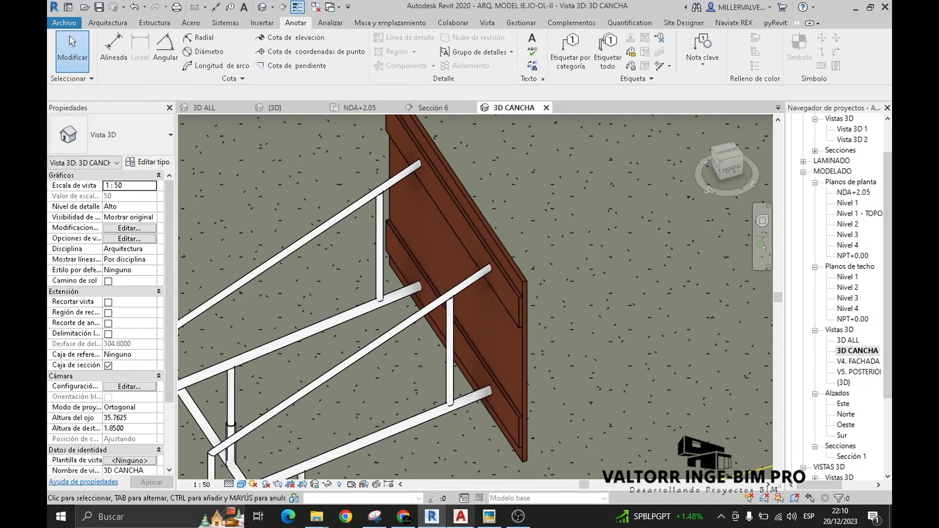
pyautogui.click(460, 517)
pyautogui.scroll(5, 490, 440)
pyautogui.scroll(3, 438, 359)
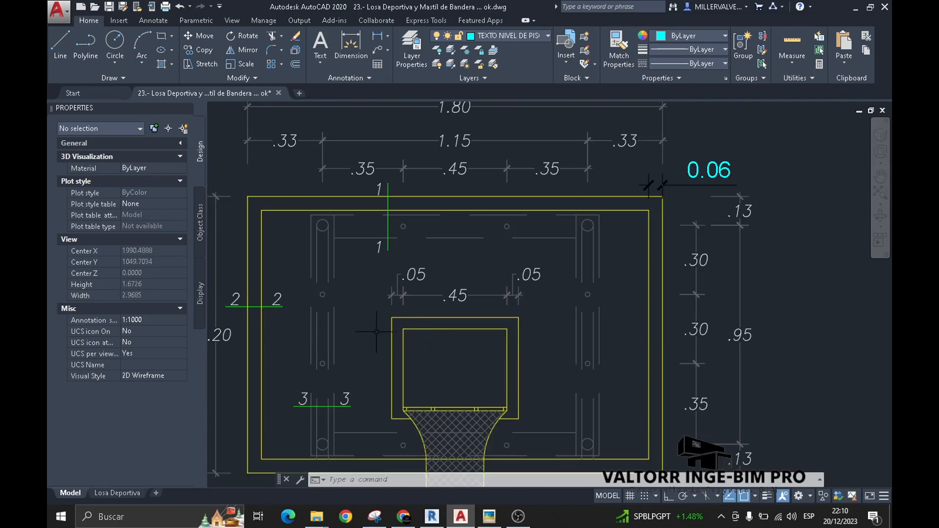
pyautogui.moveTo(316, 236); pyautogui.dragTo(313, 233, button='middle')
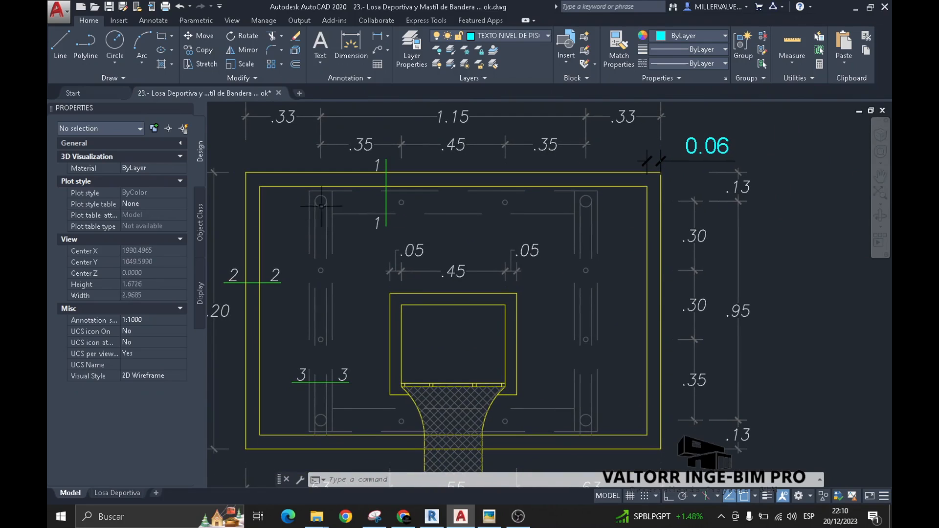
pyautogui.moveTo(485, 264)
pyautogui.mouseDown(button='middle')
pyautogui.moveTo(459, 322)
pyautogui.moveTo(436, 326)
pyautogui.mouseUp(button='middle')
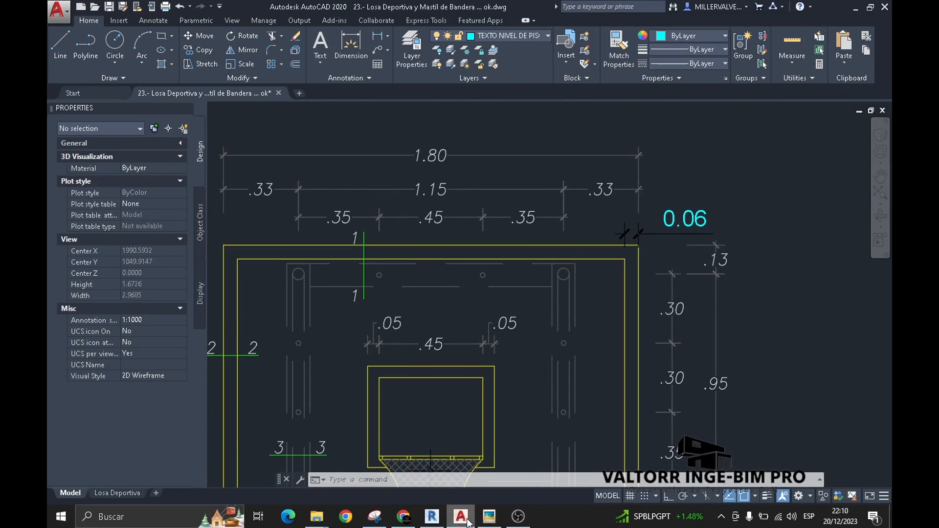
# Switch back to Revit, move the Section 5 line in plan NDA+2.05 closer behind the backboard, facing it, and open that section view.
pyautogui.click(431, 517)
pyautogui.click(372, 108)
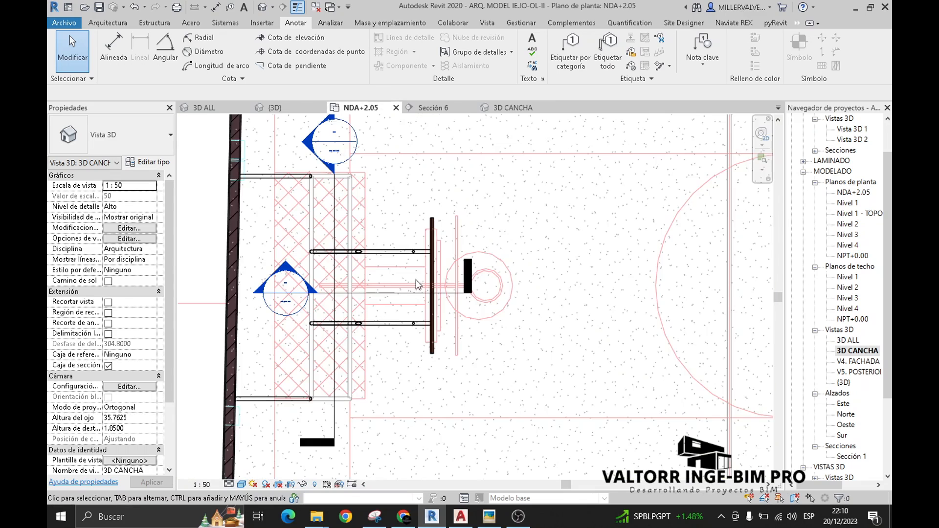
pyautogui.moveTo(335, 202); pyautogui.dragTo(397, 201)
pyautogui.scroll(-2, 343, 225)
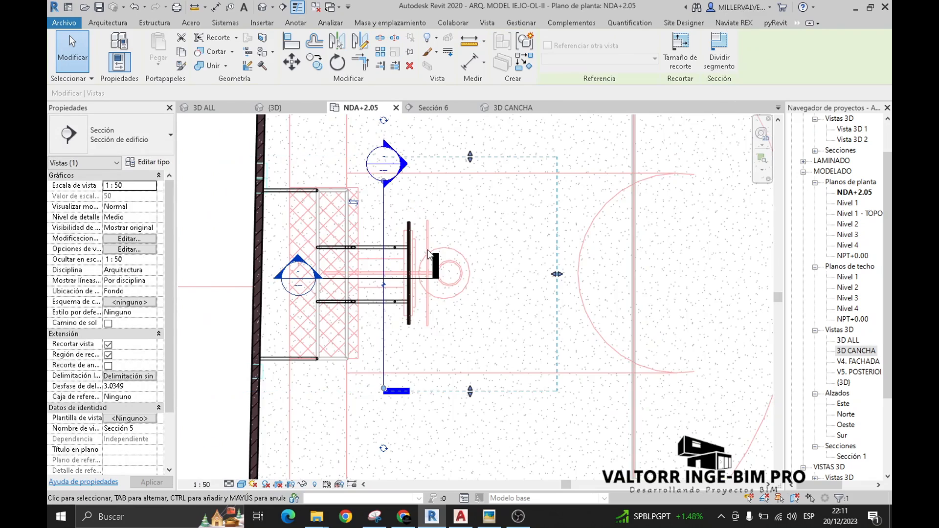
pyautogui.scroll(1, 460, 222)
pyautogui.rightClick(477, 230)
pyautogui.click(508, 252)
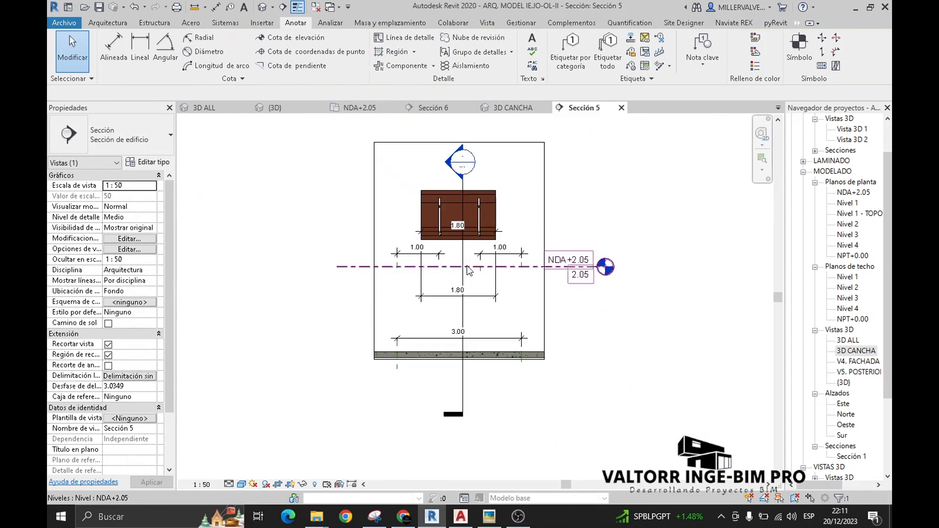
# Shorten the backboard's upper plate from both ends to about 1.20 m long.
pyautogui.scroll(5, 456, 209)
pyautogui.moveTo(446, 184); pyautogui.dragTo(436, 244, button='middle')
pyautogui.click(477, 241)
pyautogui.scroll(1, 333, 233)
pyautogui.moveTo(295, 229); pyautogui.dragTo(390, 230)
pyautogui.press('d')
pyautogui.press('i')
pyautogui.scroll(-1, 480, 212)
pyautogui.moveTo(479, 212); pyautogui.dragTo(432, 232, button='middle')
pyautogui.click(570, 242)
pyautogui.moveTo(596, 243); pyautogui.dragTo(558, 244)
pyautogui.click(384, 186)
# Add a chained aligned dimension above the backboard linking its side edges and both ends of the upper plate.
pyautogui.moveTo(384, 186); pyautogui.dragTo(350, 175, button='middle')
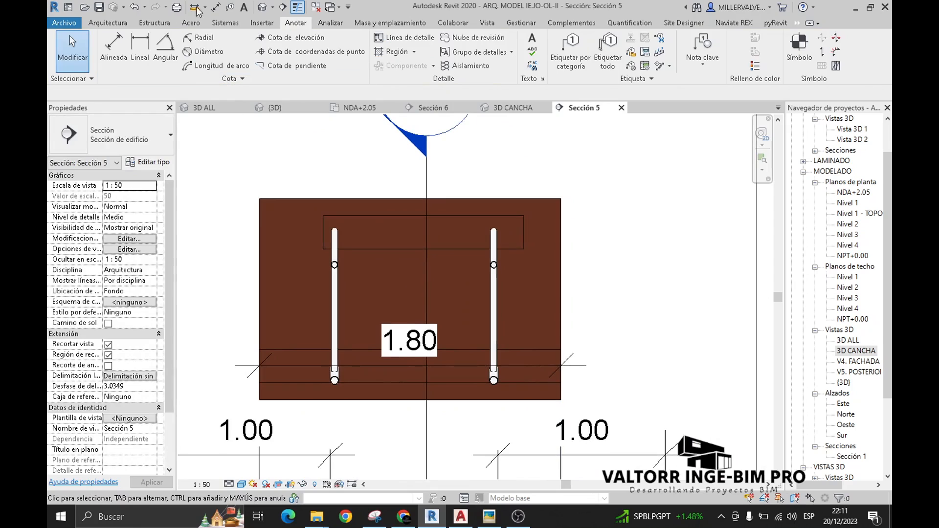
pyautogui.click(260, 211)
pyautogui.click(323, 222)
pyautogui.click(522, 230)
pyautogui.click(561, 218)
pyautogui.moveTo(593, 173); pyautogui.dragTo(571, 205, button='middle')
pyautogui.click(578, 202)
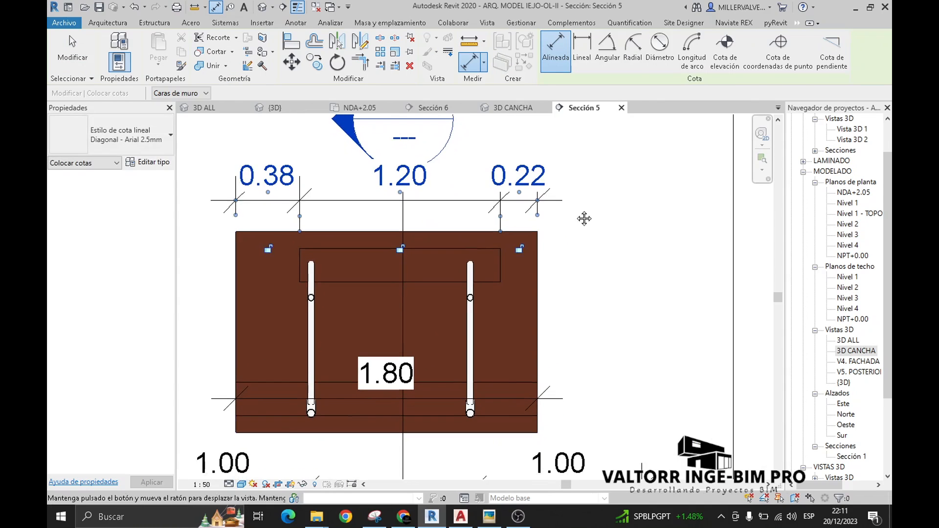
pyautogui.press('Escape')
pyautogui.press('Escape')
# Check the plate spacing in AutoCAD, then in Revit make the upper plate 1.15 m long and 0.325 m from the backboard's right edge.
pyautogui.click(461, 516)
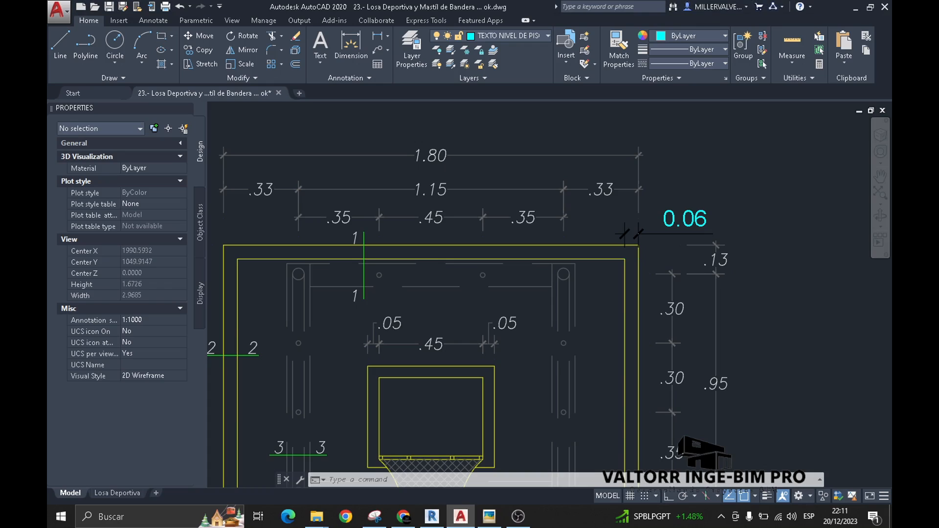
pyautogui.moveTo(525, 245); pyautogui.dragTo(545, 246, button='middle')
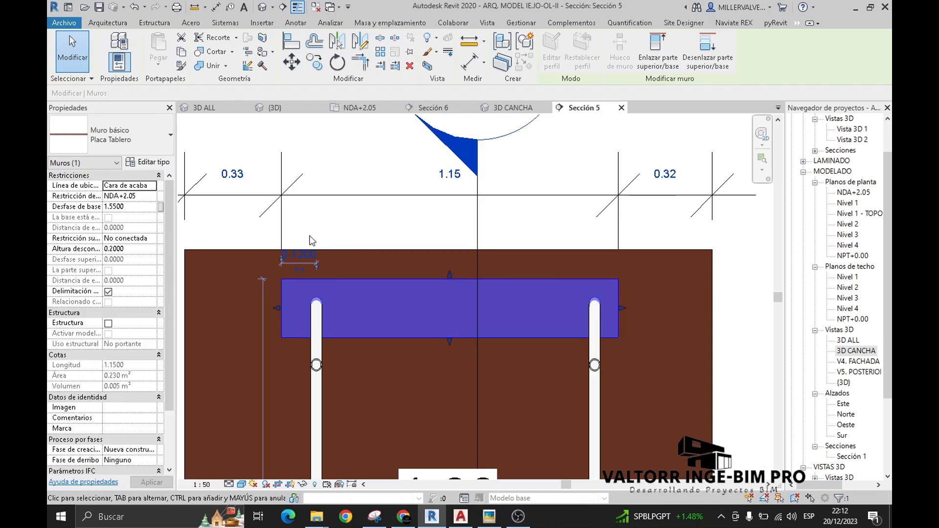
pyautogui.click(665, 174)
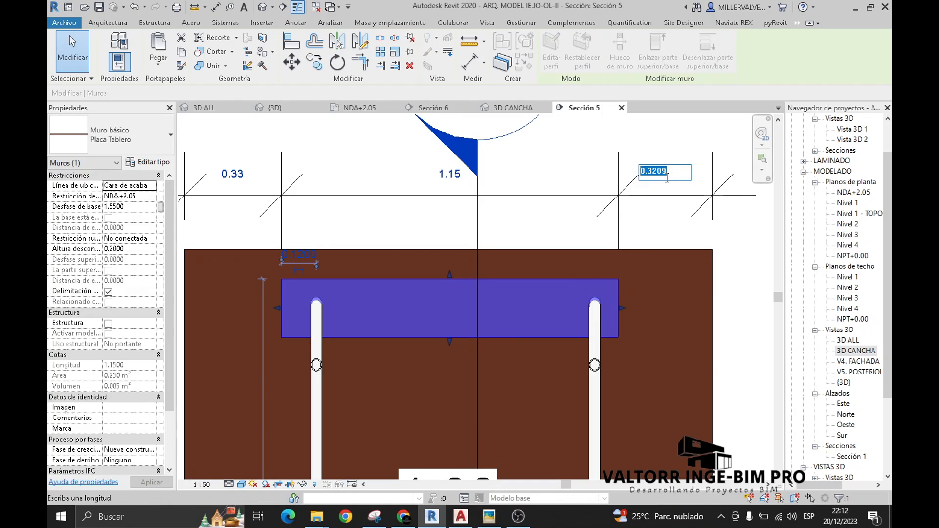
pyautogui.write('0.325')
pyautogui.press('Return')
pyautogui.click(572, 178)
pyautogui.moveTo(571, 178); pyautogui.dragTo(569, 213, button='middle')
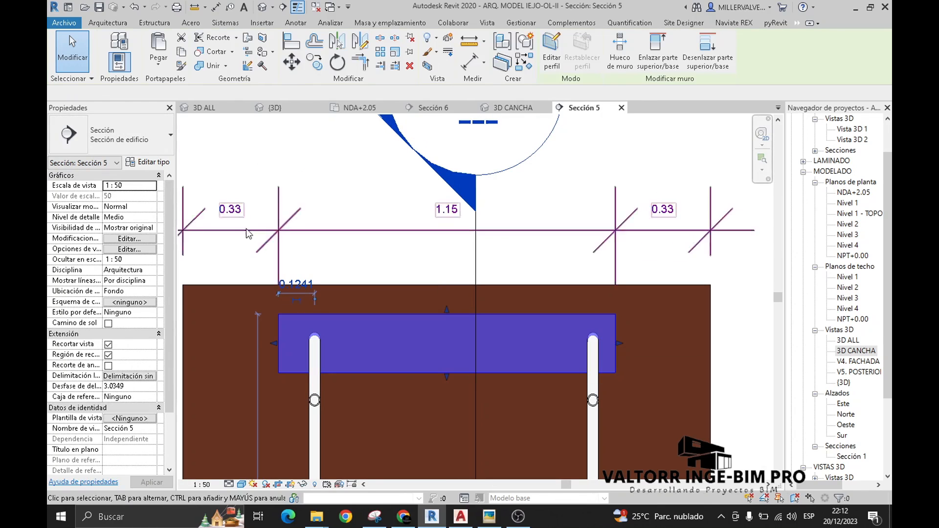
pyautogui.click(247, 208)
pyautogui.press('Escape')
pyautogui.scroll(-2, 398, 300)
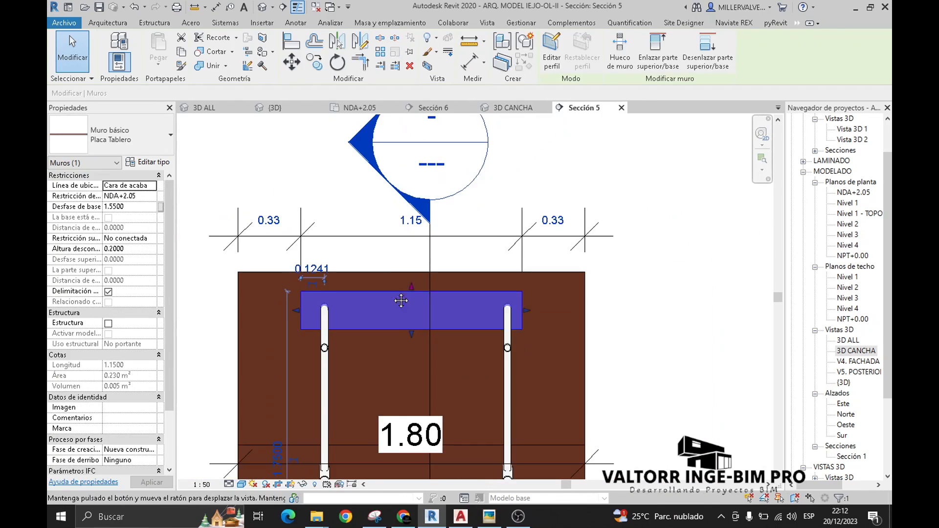
pyautogui.click(506, 207)
# Hide the Section 6 marker that crosses the backboard in this view.
pyautogui.moveTo(421, 218); pyautogui.dragTo(406, 260, button='middle')
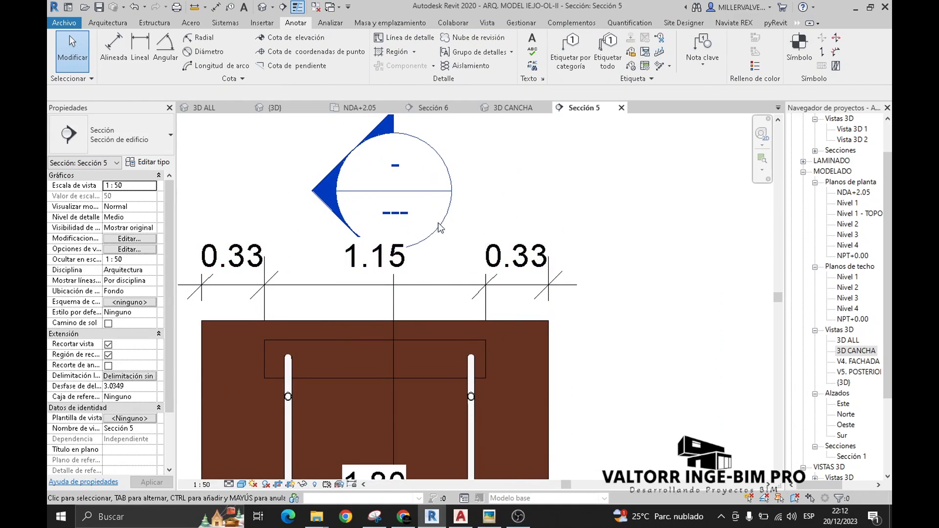
pyautogui.scroll(-2, 440, 228)
pyautogui.click(402, 301)
pyautogui.click(430, 38)
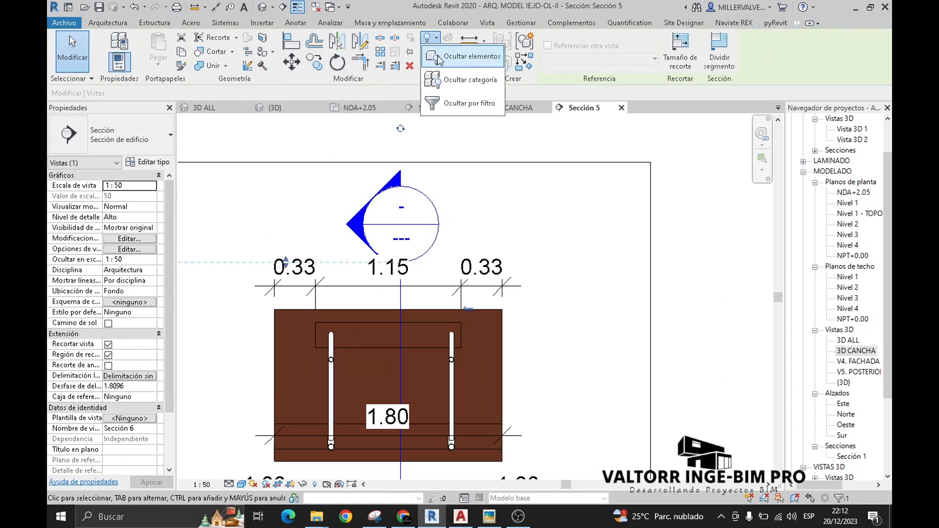
pyautogui.click(440, 60)
# Consult the AutoCAD elevation again and add an overall aligned dimension of the backboard's width above the chained dimensions.
pyautogui.moveTo(477, 459); pyautogui.dragTo(479, 390, button='middle')
pyautogui.click(460, 517)
pyautogui.moveTo(448, 232); pyautogui.dragTo(450, 217, button='middle')
pyautogui.click(442, 517)
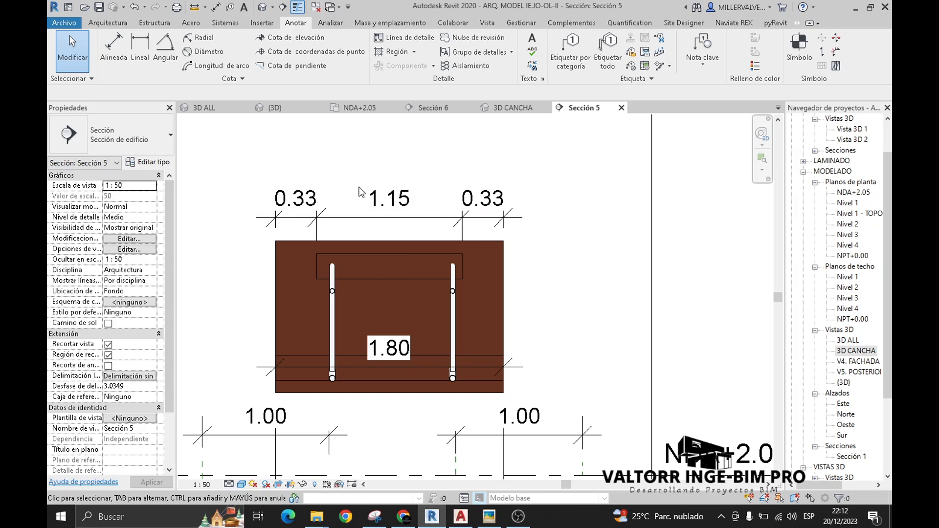
pyautogui.click(276, 259)
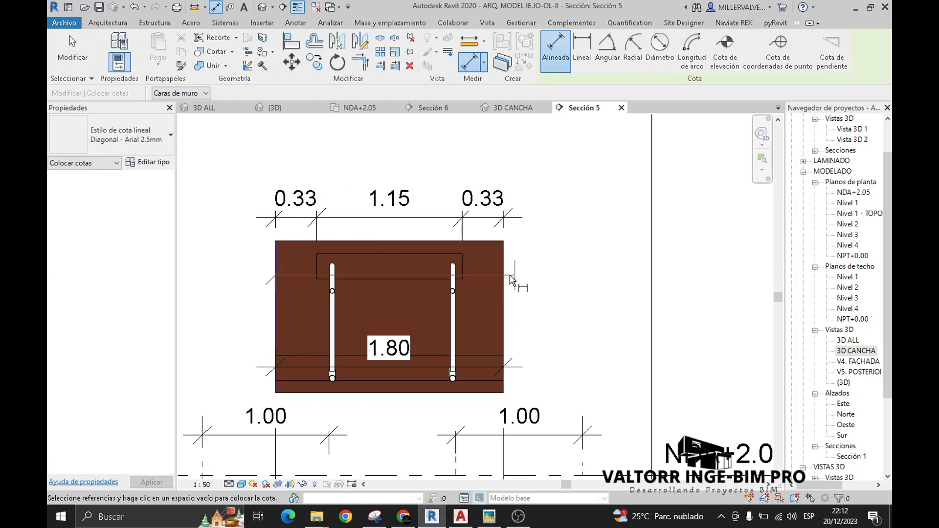
pyautogui.click(504, 275)
pyautogui.click(539, 164)
pyautogui.moveTo(550, 173); pyautogui.dragTo(560, 210, button='middle')
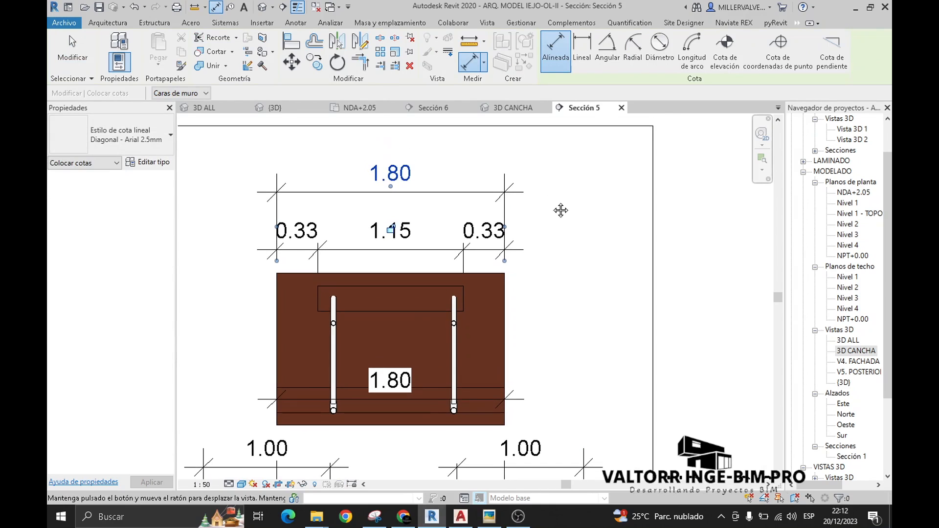
pyautogui.press('Escape')
# Select all dimensions of the same style and change their type to Diagonal - Arial 1.5 mm.
pyautogui.click(447, 195)
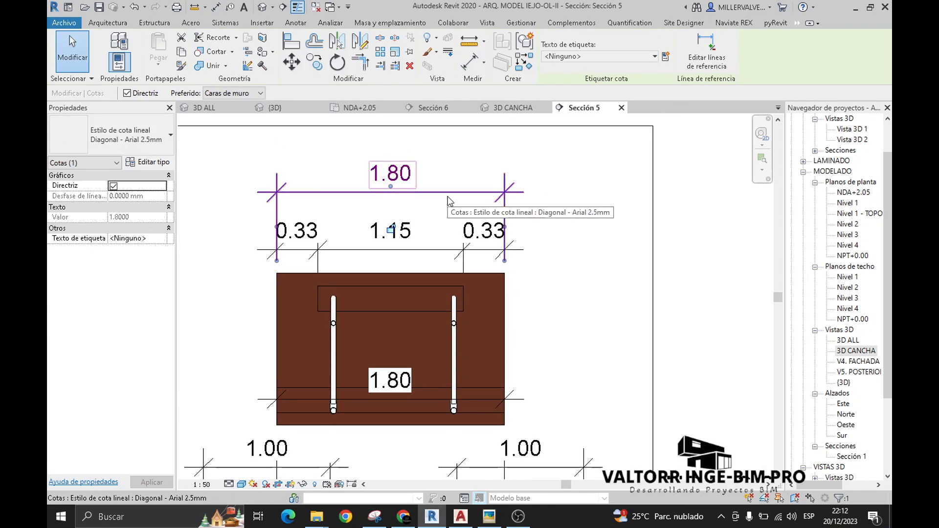
pyautogui.press('s')
pyautogui.press('a')
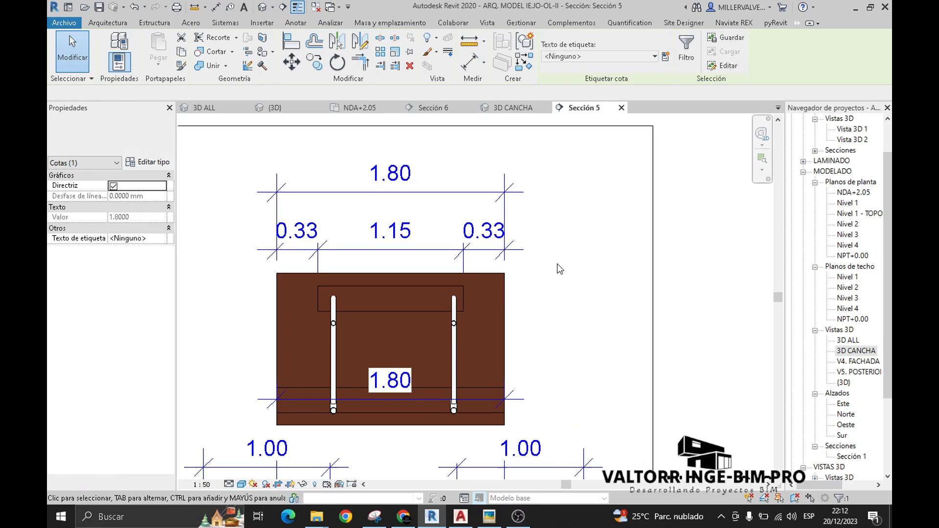
pyautogui.moveTo(557, 263); pyautogui.dragTo(548, 240, button='middle')
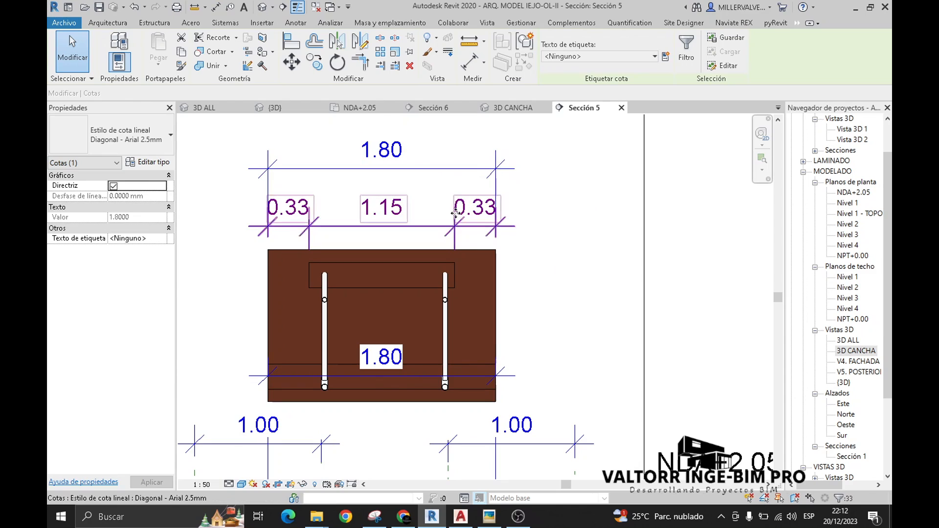
pyautogui.click(130, 147)
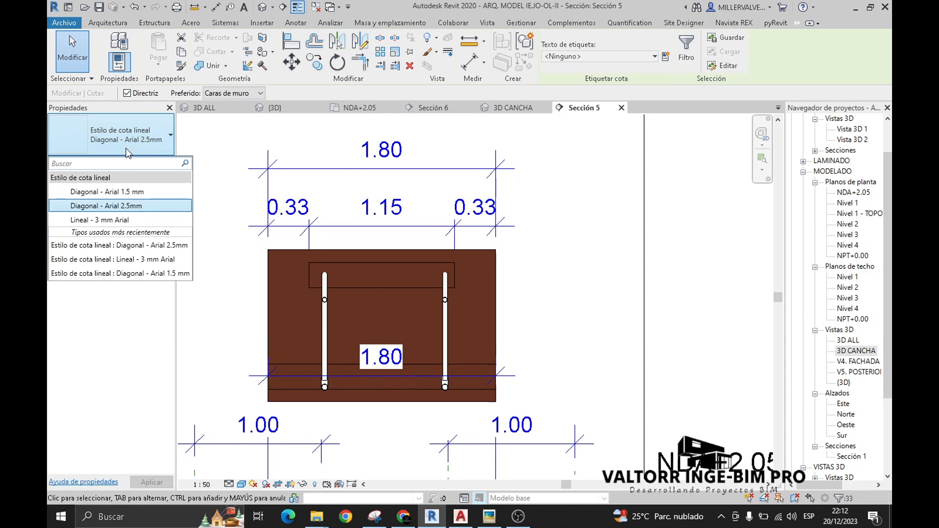
pyautogui.click(105, 195)
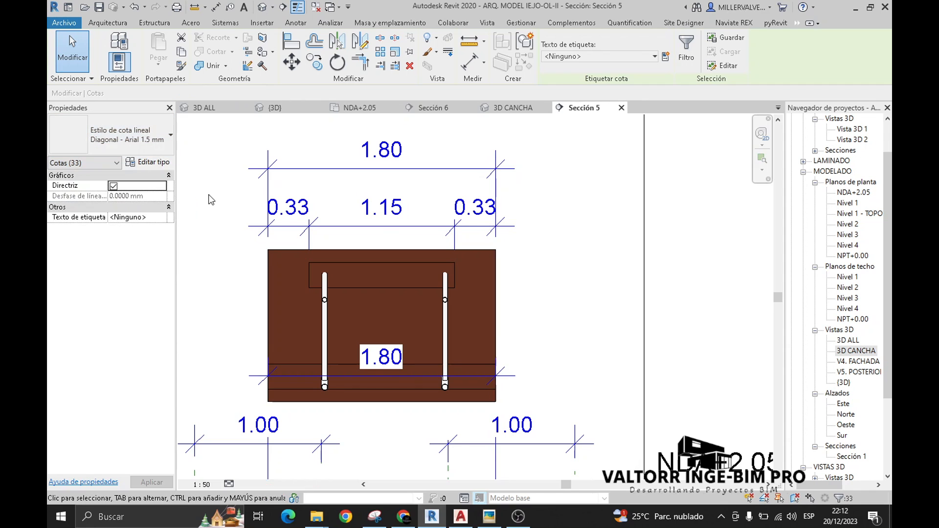
pyautogui.click(427, 198)
# Delete the 1.80 dimension that lies across the backboard's lower plate.
pyautogui.scroll(2, 298, 358)
pyautogui.moveTo(298, 358); pyautogui.dragTo(287, 291, button='middle')
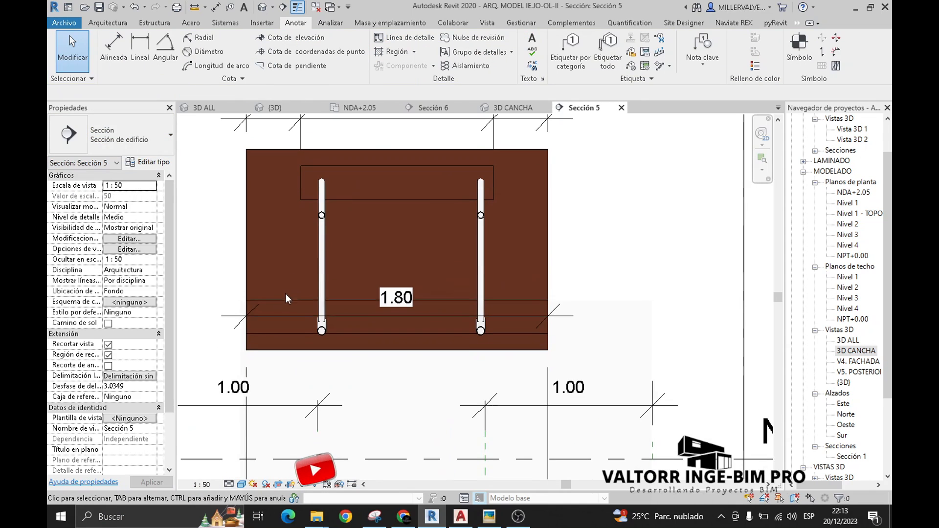
pyautogui.click(281, 318)
pyautogui.press('Delete')
# Shorten the lower plate from both ends and align its ends with those of the upper plate.
pyautogui.click(281, 318)
pyautogui.moveTo(242, 317); pyautogui.dragTo(290, 317)
pyautogui.moveTo(553, 317); pyautogui.dragTo(521, 317)
pyautogui.press('a')
pyautogui.press('l')
pyautogui.click(301, 185)
pyautogui.click(288, 321)
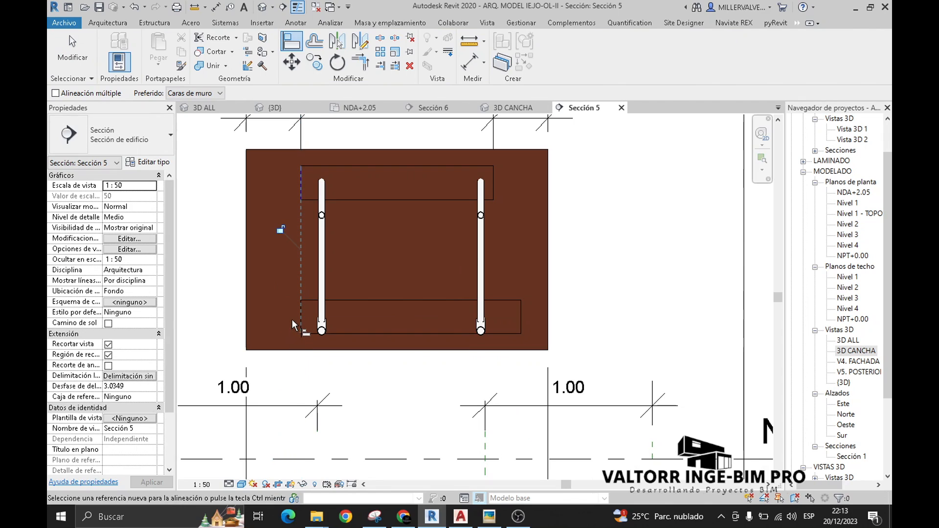
pyautogui.click(496, 178)
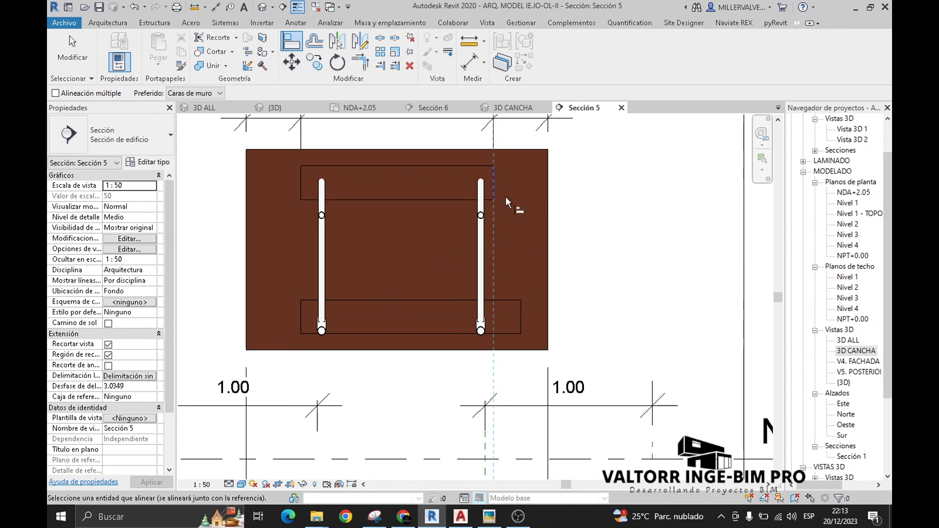
pyautogui.click(521, 318)
pyautogui.moveTo(519, 318); pyautogui.dragTo(513, 323, button='middle')
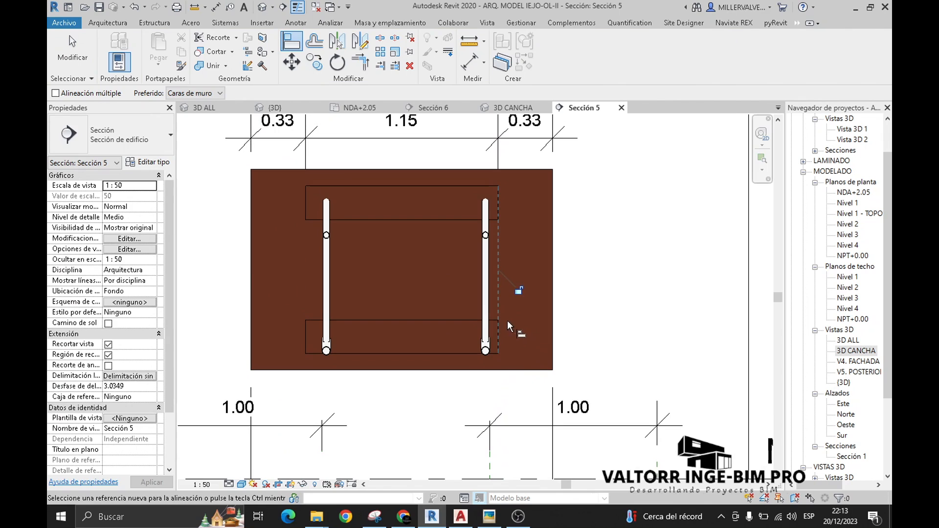
pyautogui.press('Escape')
pyautogui.press('Escape')
# Open the 3D CANCHA view and inspect both shortened plates on the back of the backboard.
pyautogui.click(509, 109)
pyautogui.moveTo(388, 264); pyautogui.dragTo(239, 190, button='middle')
pyautogui.scroll(1, 625, 367)
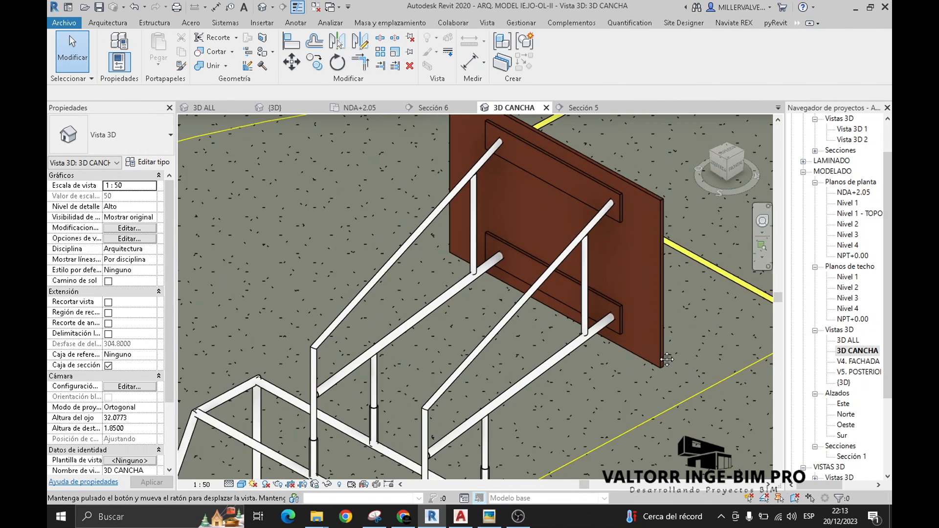
# Switch to AutoCAD and examine the border, plates and dimensions in the ELEVACIÓN TABLERO backboard drawing.
pyautogui.scroll(-3, 650, 357)
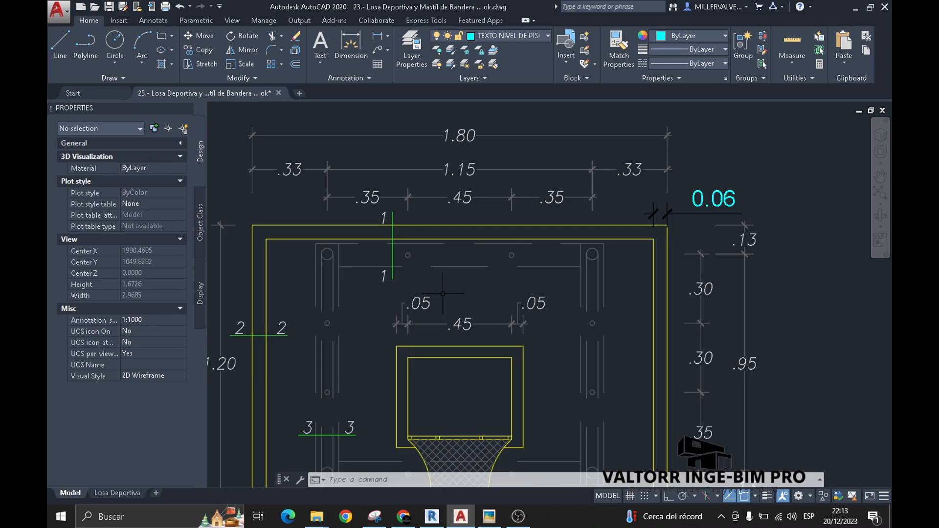
pyautogui.scroll(2, 407, 242)
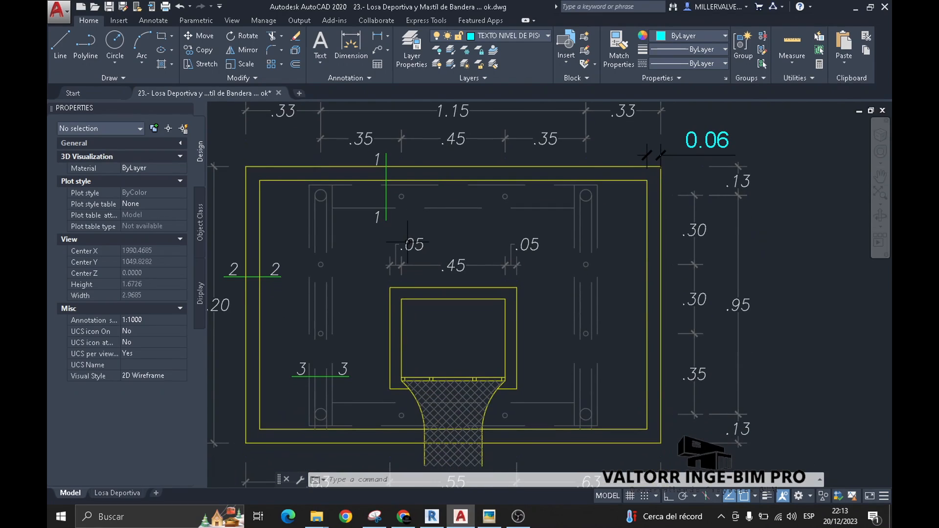
pyautogui.scroll(-3, 420, 255)
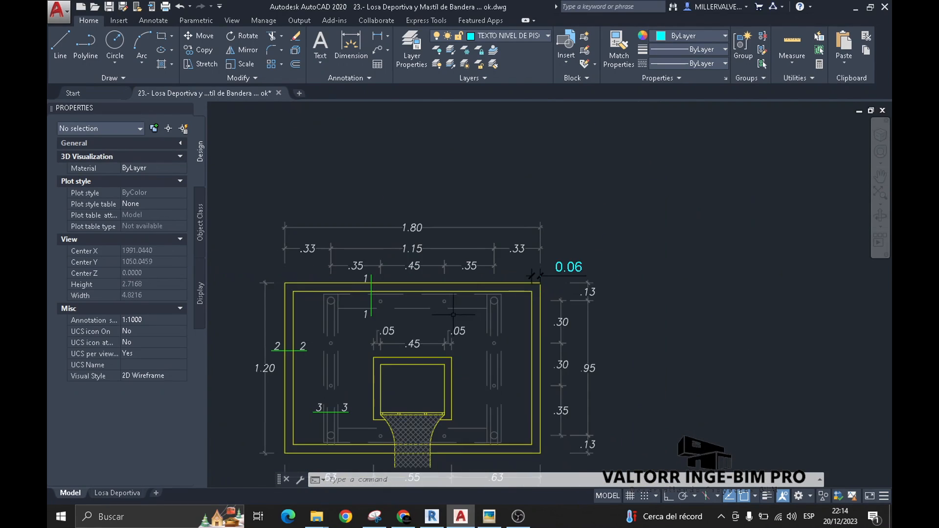
pyautogui.scroll(2, 336, 319)
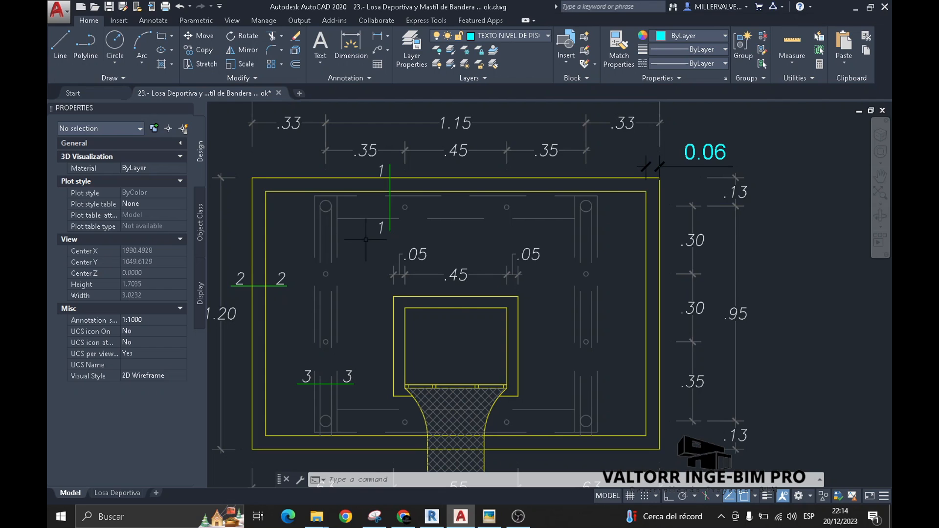
pyautogui.scroll(-2, 371, 244)
pyautogui.moveTo(351, 246); pyautogui.dragTo(337, 240, button='middle')
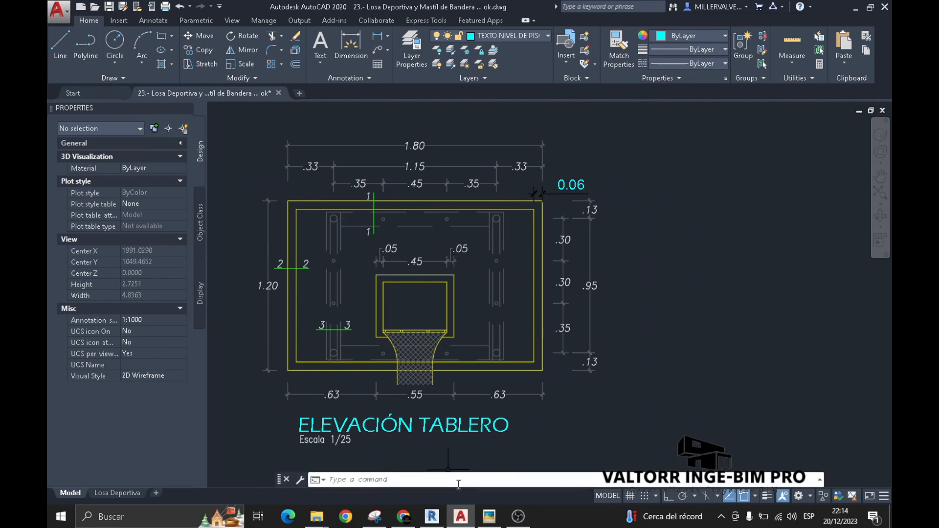
# In Revit's NDA+2.05 plan, flip Section 5, place it in front of the backboard and shorten its depth to about 1.56 m.
pyautogui.click(433, 517)
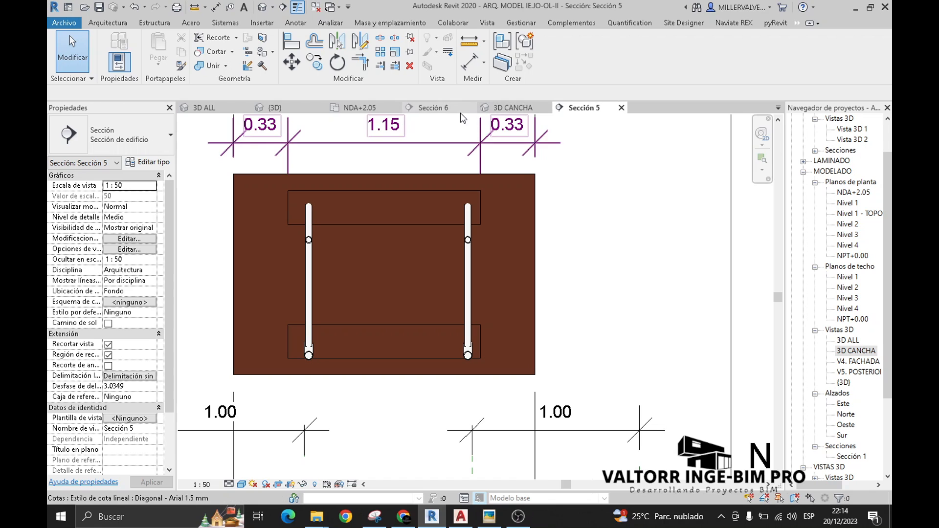
pyautogui.click(368, 107)
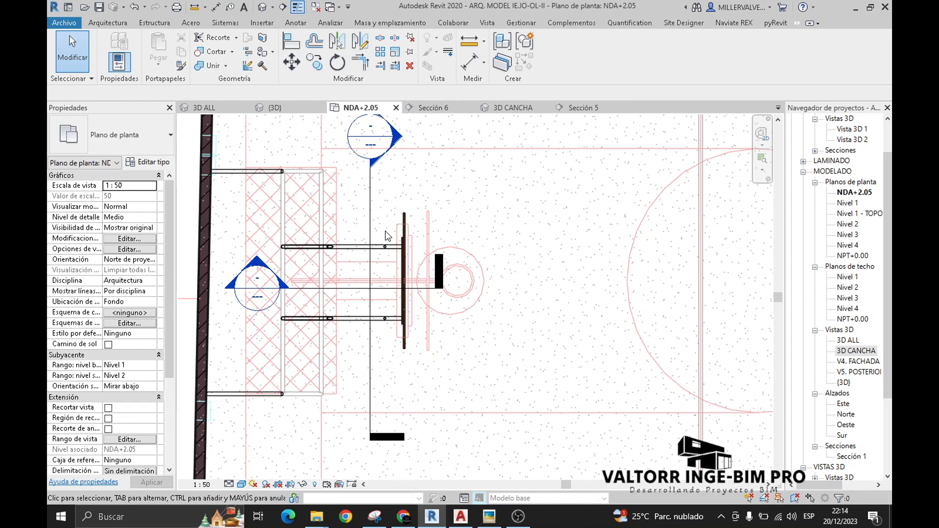
pyautogui.click(371, 230)
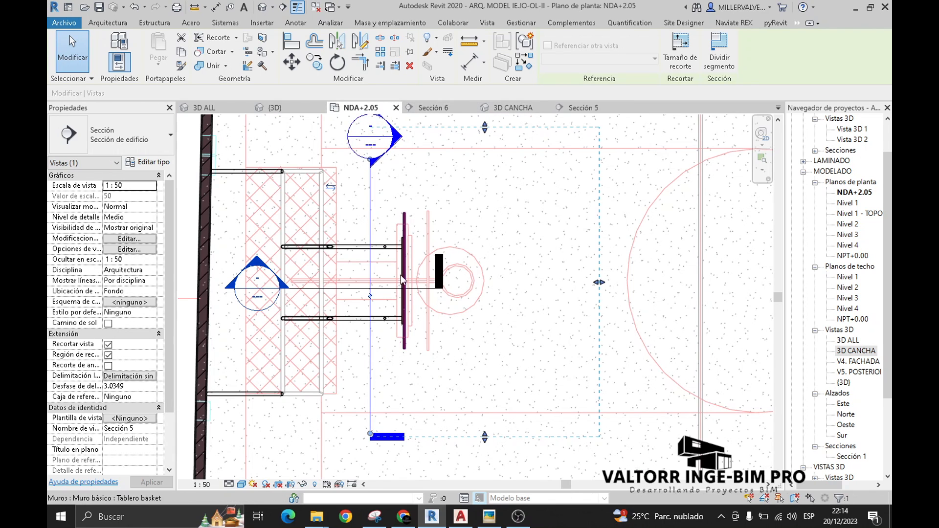
pyautogui.click(335, 193)
pyautogui.moveTo(370, 205); pyautogui.dragTo(477, 227)
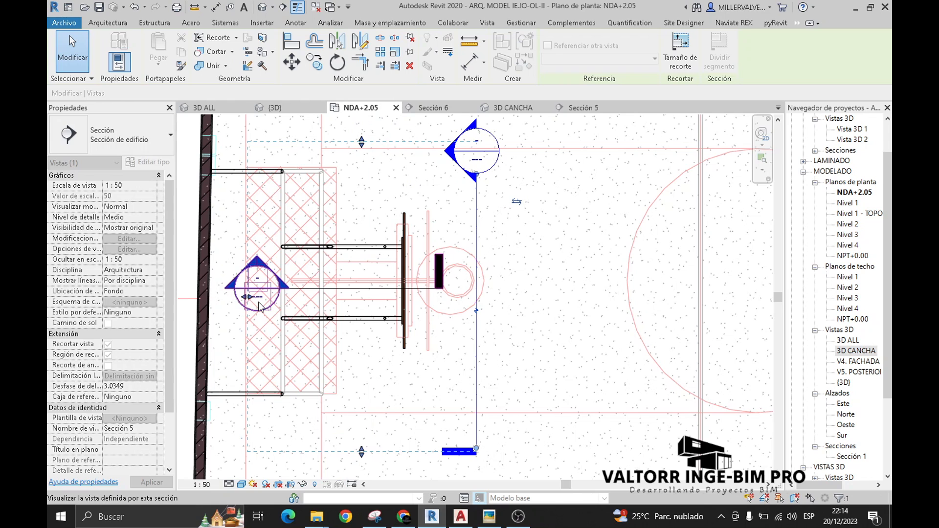
pyautogui.moveTo(251, 298); pyautogui.dragTo(363, 293)
# Open the view of the flipped section and move the dimension line above the backboard.
pyautogui.rightClick(507, 237)
pyautogui.click(547, 267)
pyautogui.moveTo(434, 262); pyautogui.dragTo(403, 292, button='middle')
pyautogui.moveTo(453, 297); pyautogui.dragTo(457, 130)
pyautogui.moveTo(457, 157); pyautogui.dragTo(458, 222, button='middle')
# Select all dimensions of the same style and change their type to Diagonal - Arial 1.5 mm.
pyautogui.press('s')
pyautogui.press('a')
pyautogui.click(136, 143)
pyautogui.click(143, 194)
pyautogui.click(598, 274)
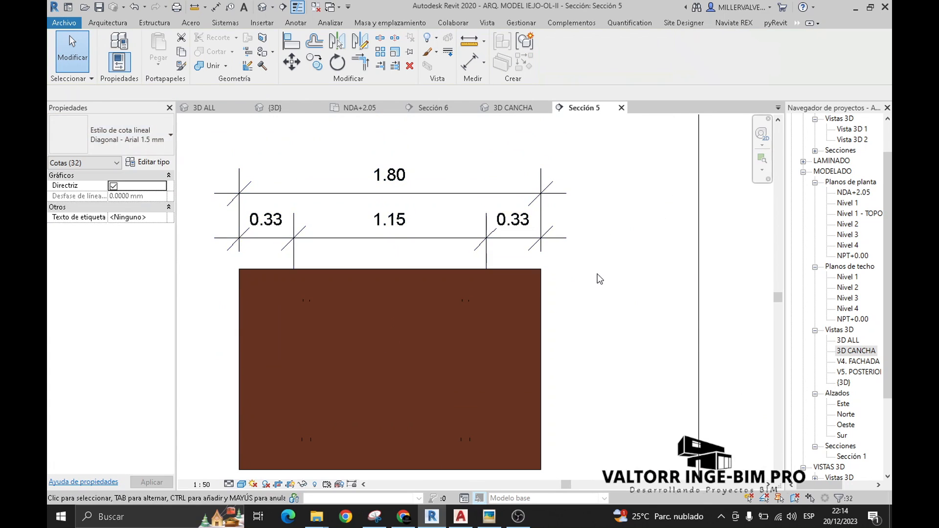
pyautogui.moveTo(600, 279); pyautogui.dragTo(593, 262, button='middle')
# Switch to AutoCAD and examine the border width at the backboard's upper right corner.
pyautogui.click(461, 517)
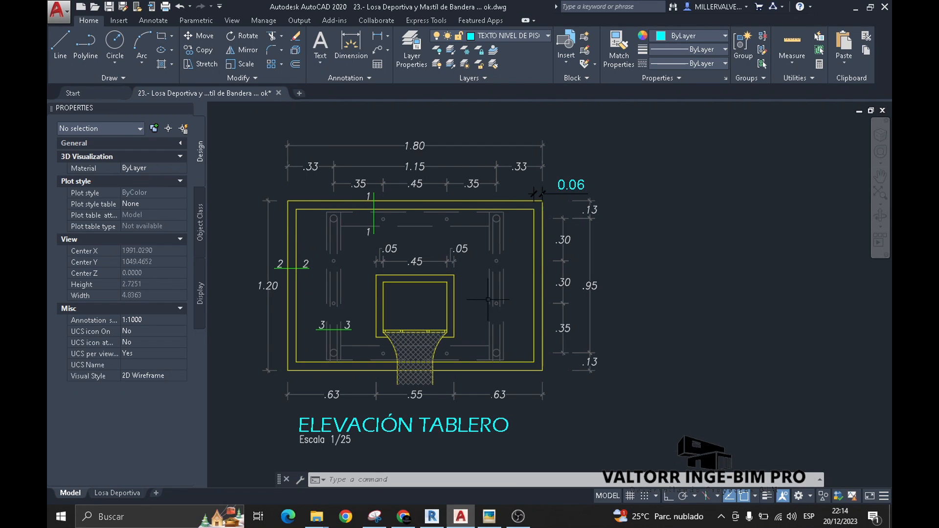
pyautogui.scroll(8, 532, 192)
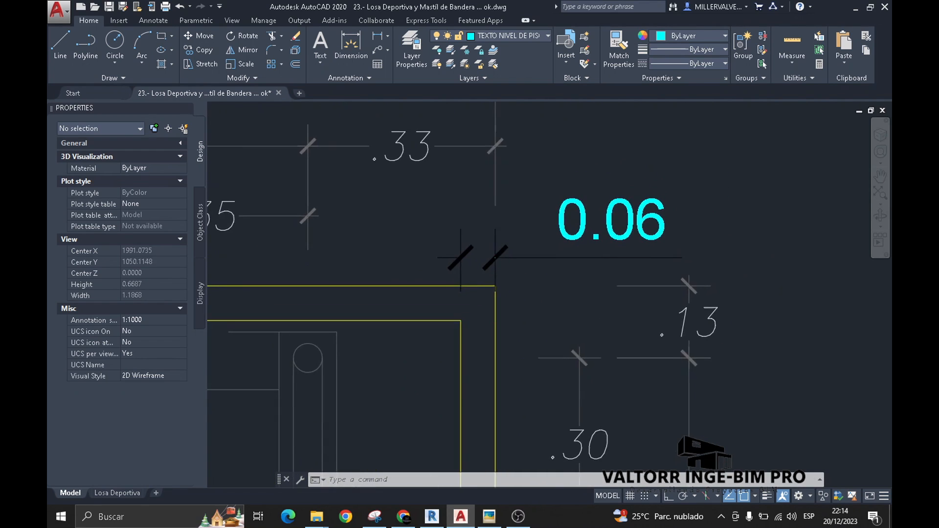
pyautogui.click(439, 315)
pyautogui.moveTo(485, 290)
pyautogui.mouseDown(button='middle')
pyautogui.moveTo(454, 329)
pyautogui.moveTo(463, 299)
pyautogui.moveTo(533, 259)
pyautogui.mouseUp(button='middle')
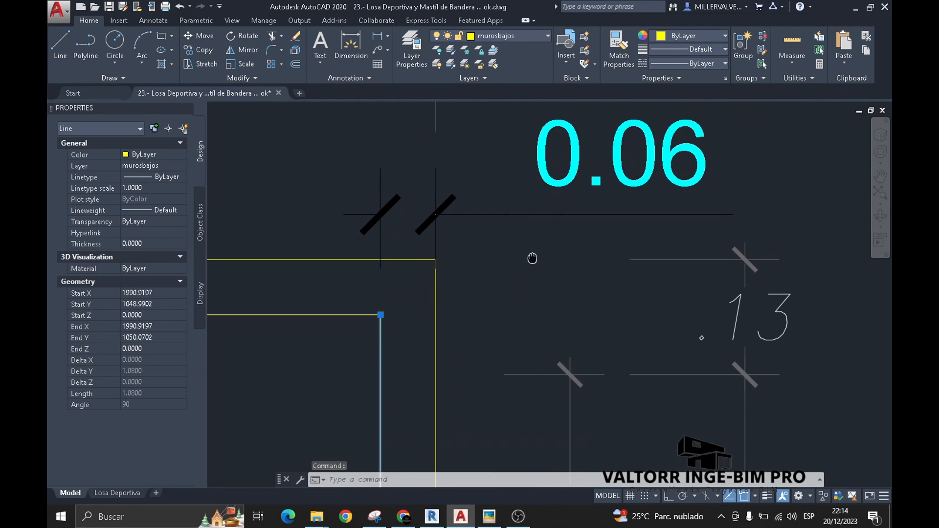
# Back in Revit, split the backboard's front face by sketching an inset rectangle about 1.08 m tall.
pyautogui.click(432, 516)
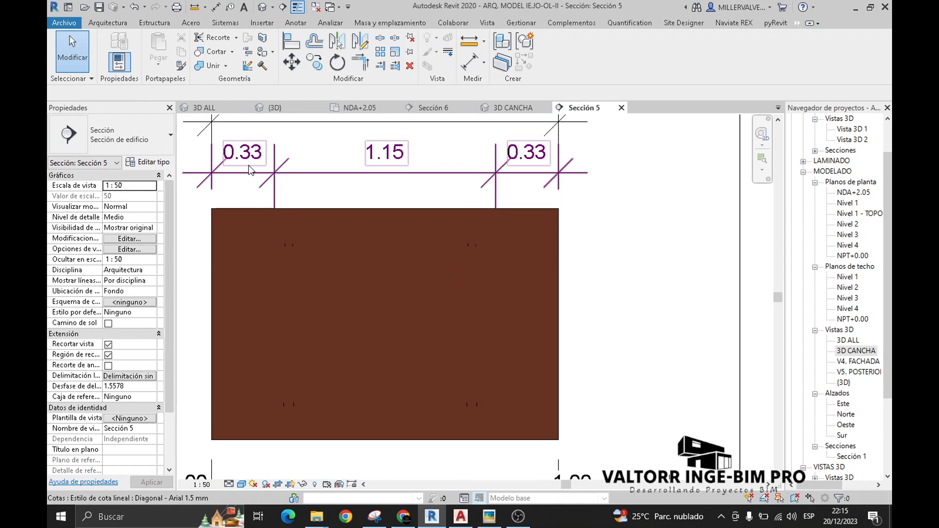
pyautogui.click(267, 44)
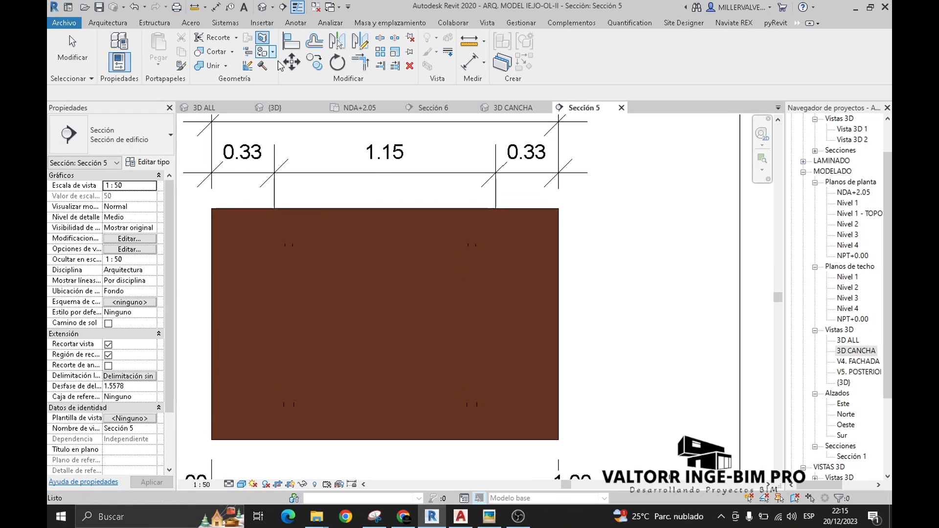
pyautogui.click(394, 214)
pyautogui.scroll(1, 369, 216)
pyautogui.click(586, 38)
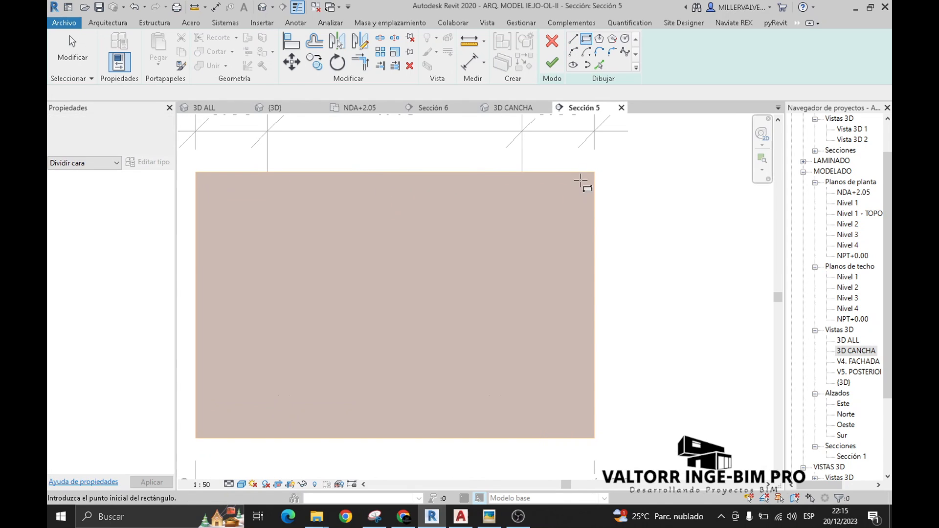
pyautogui.click(581, 188)
pyautogui.click(210, 429)
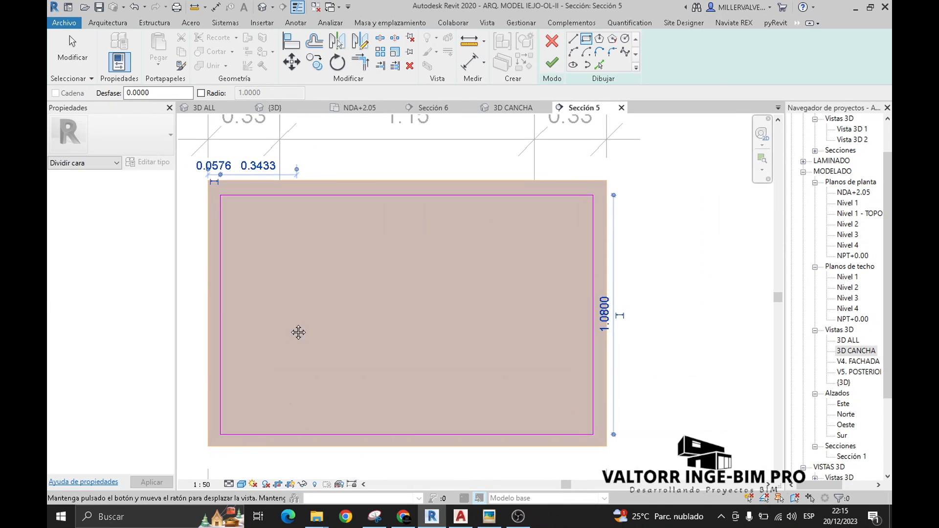
# Set the offset between the rectangle's left side and the backboard edge to 0.05 m.
pyautogui.scroll(3, 224, 195)
pyautogui.press('Escape')
pyautogui.click(212, 169)
pyautogui.write('.06')
pyautogui.press('BackSpace')
pyautogui.write('5')
pyautogui.press('Return')
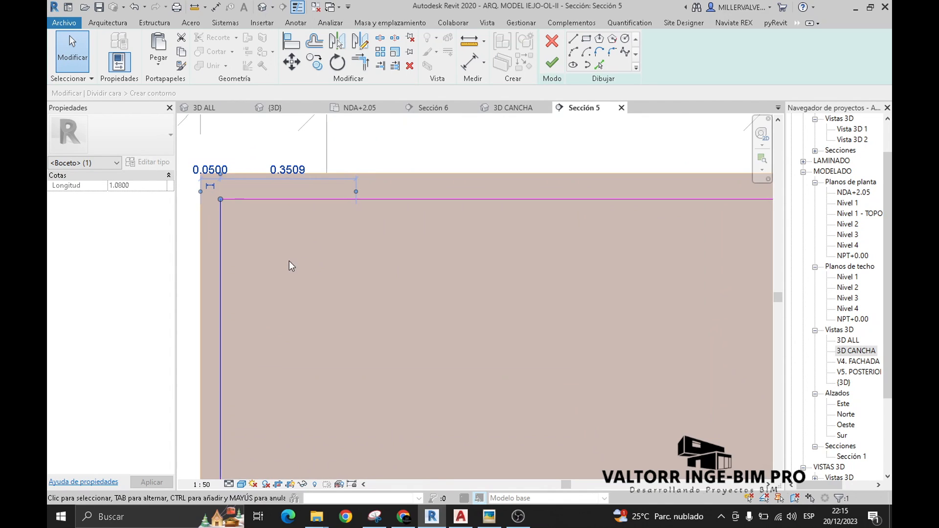
pyautogui.click(289, 261)
# Set the offset between the rectangle's right side and the backboard edge to 0.05 m.
pyautogui.scroll(-3, 290, 261)
pyautogui.scroll(1, 536, 229)
pyautogui.click(587, 281)
pyautogui.scroll(-2, 587, 284)
pyautogui.scroll(4, 591, 379)
pyautogui.click(579, 386)
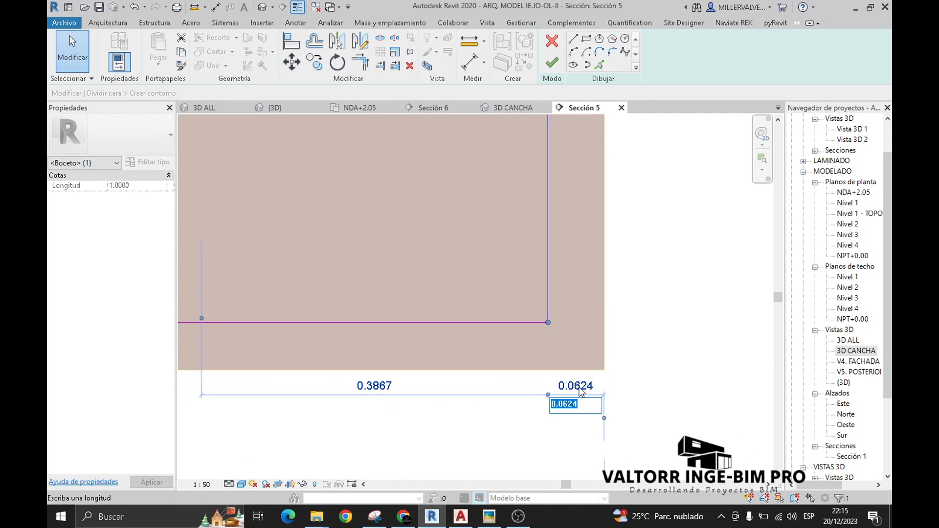
pyautogui.write('.05')
pyautogui.press('Return')
# Place the rectangle's upper line 0.05 m from the backboard edge and finish the face split.
pyautogui.scroll(-3, 675, 304)
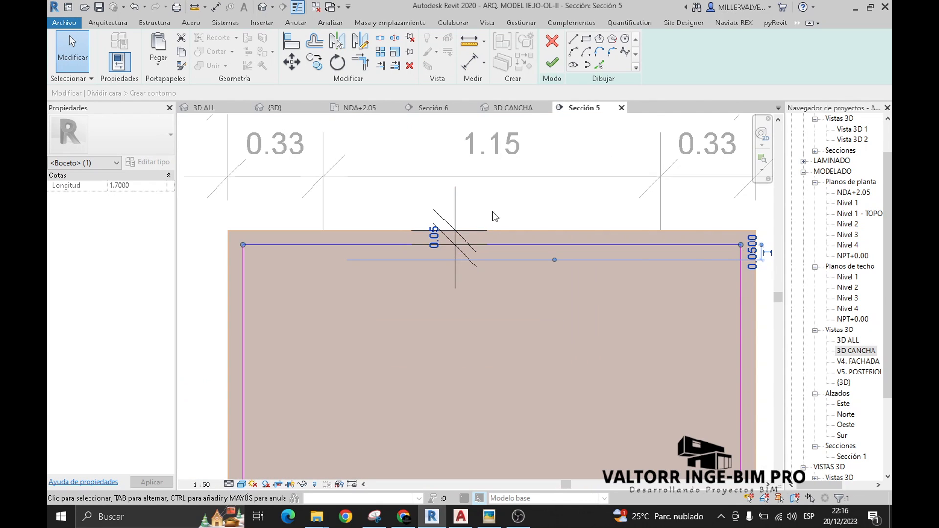
pyautogui.click(348, 251)
pyautogui.click(547, 73)
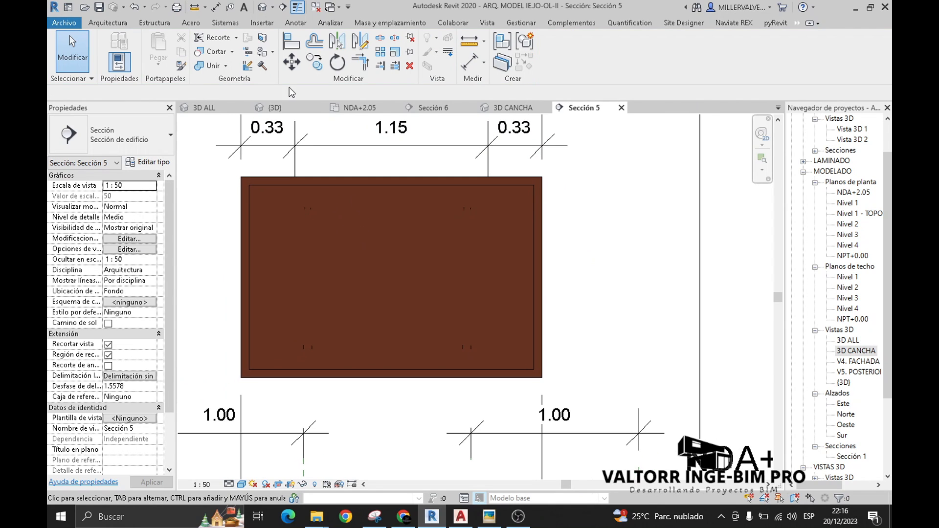
# Paint the border region of the backboard's front face with the Plastic - ABS, Yellow material.
pyautogui.click(273, 53)
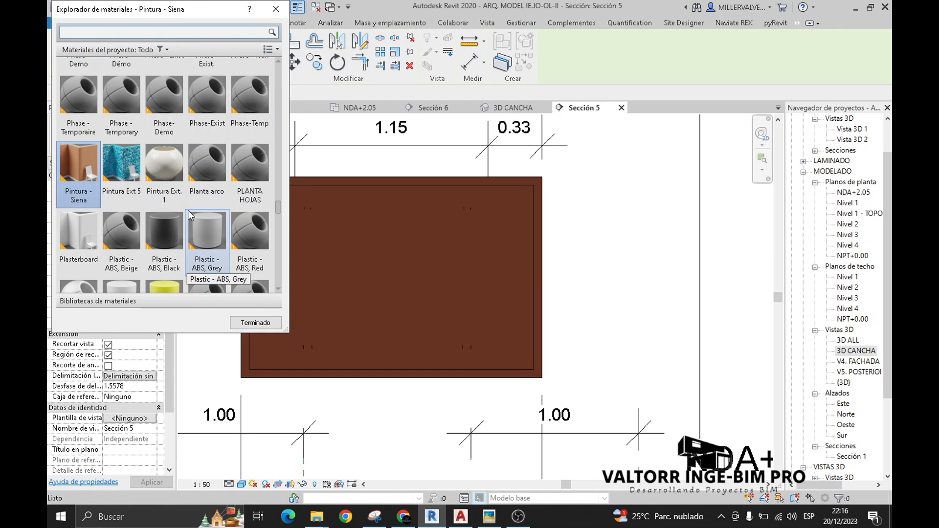
pyautogui.scroll(-3, 156, 246)
pyautogui.click(163, 94)
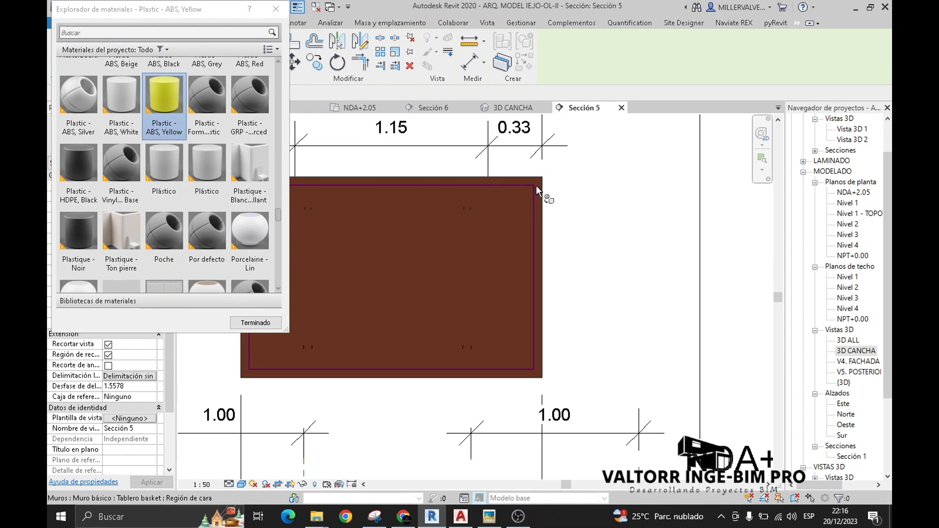
pyautogui.scroll(2, 538, 185)
pyautogui.click(538, 178)
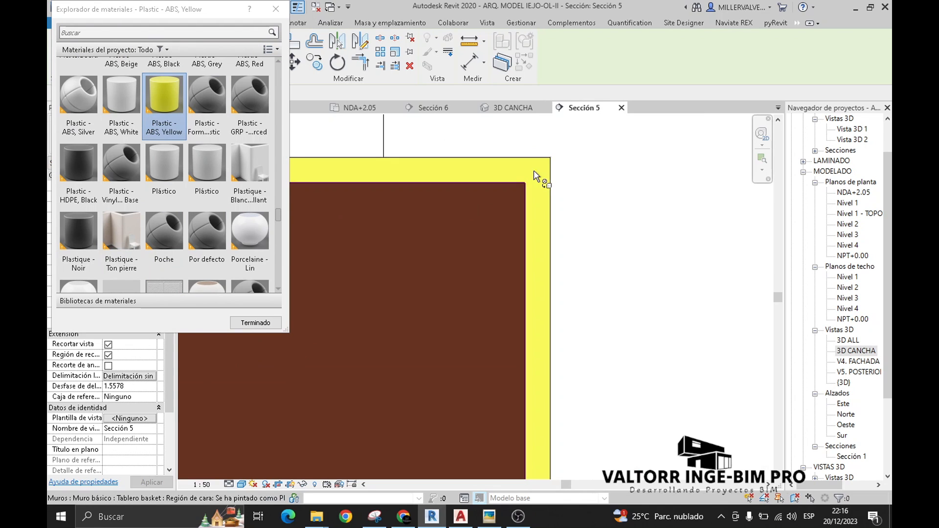
pyautogui.scroll(-2, 603, 223)
pyautogui.press('Escape')
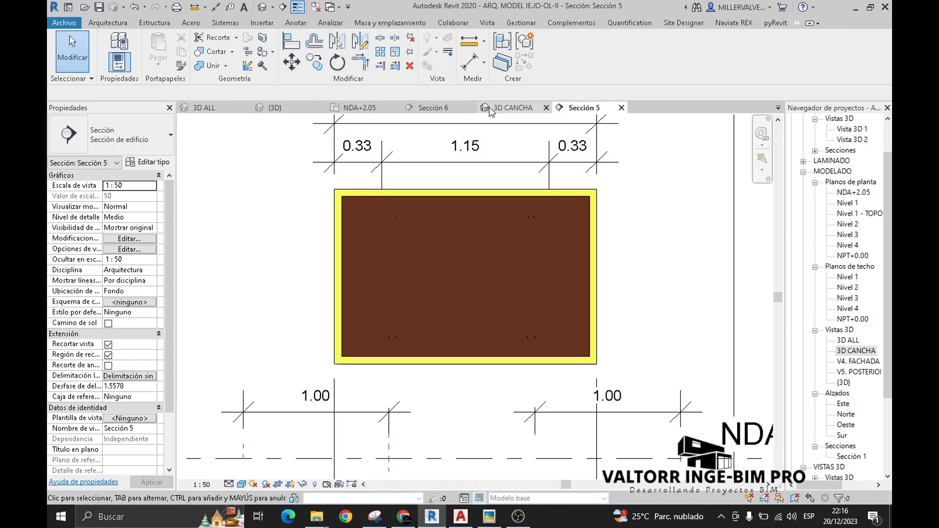
# Open the 3D CANCHA view and inspect the painted border on the front of the backboard.
pyautogui.click(513, 107)
pyautogui.scroll(4, 455, 258)
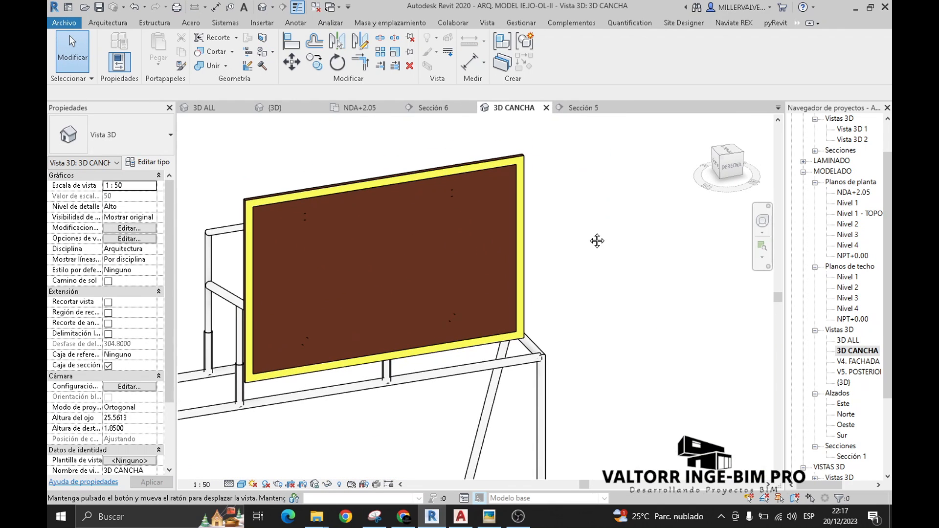
pyautogui.moveTo(597, 241); pyautogui.dragTo(602, 223, button='middle')
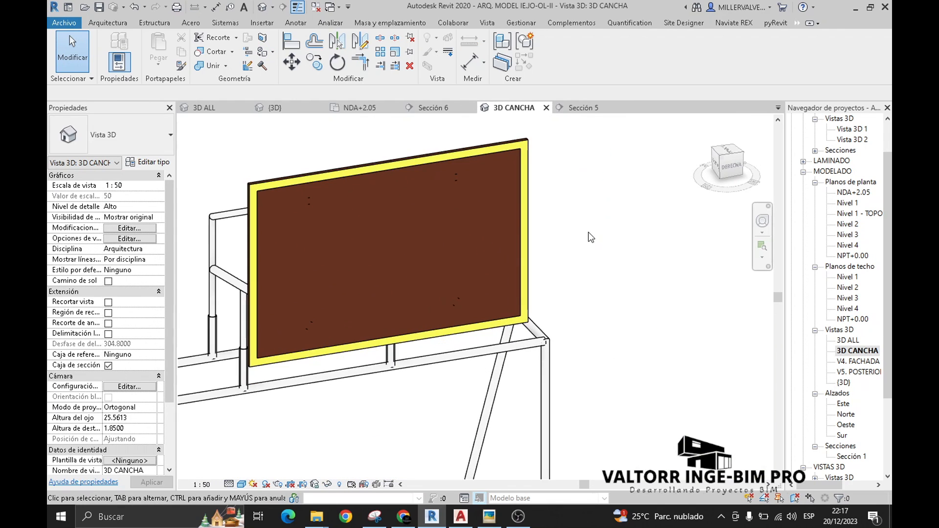
# Create a new project material and name it Pintura Blanca.
pyautogui.click(536, 24)
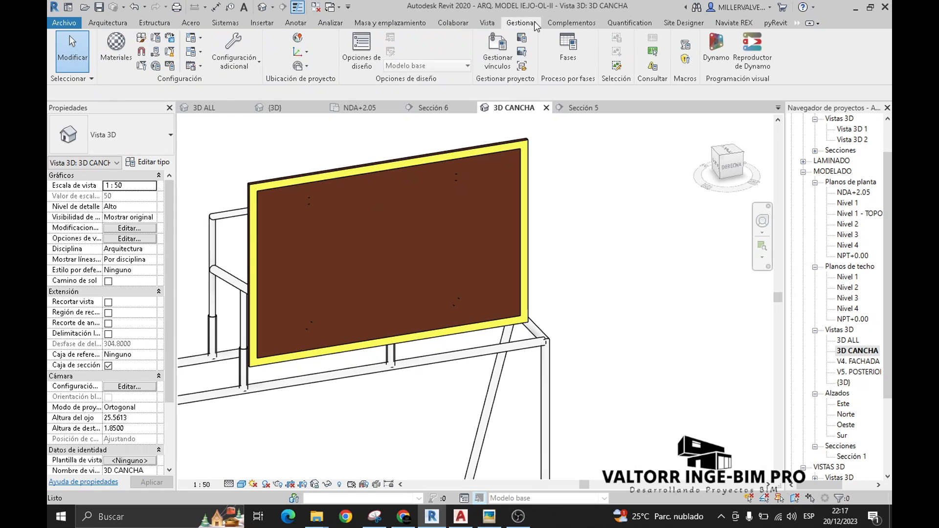
pyautogui.click(122, 58)
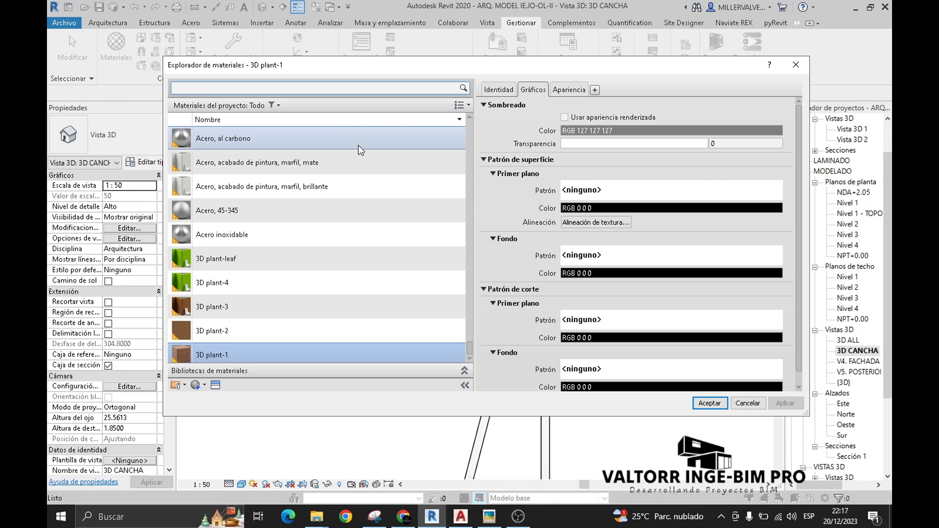
pyautogui.click(204, 386)
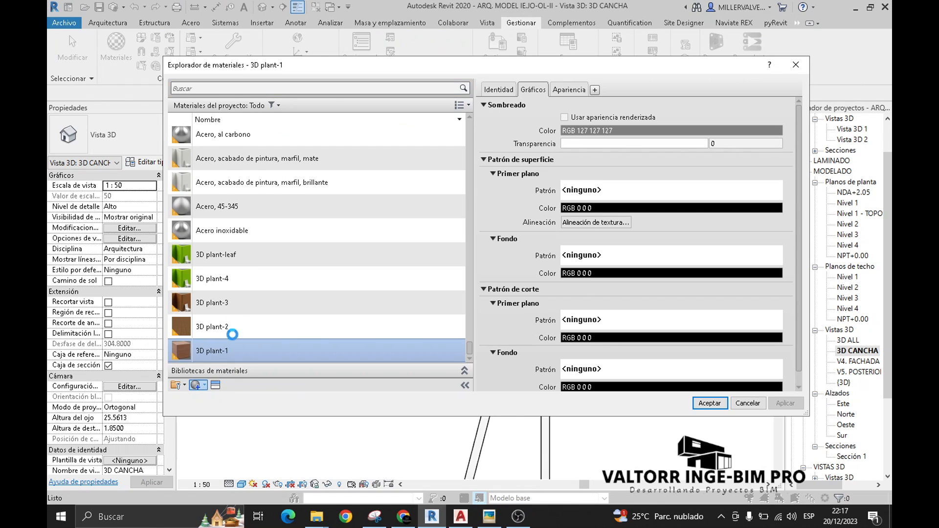
pyautogui.click(230, 395)
pyautogui.write('Pintura')
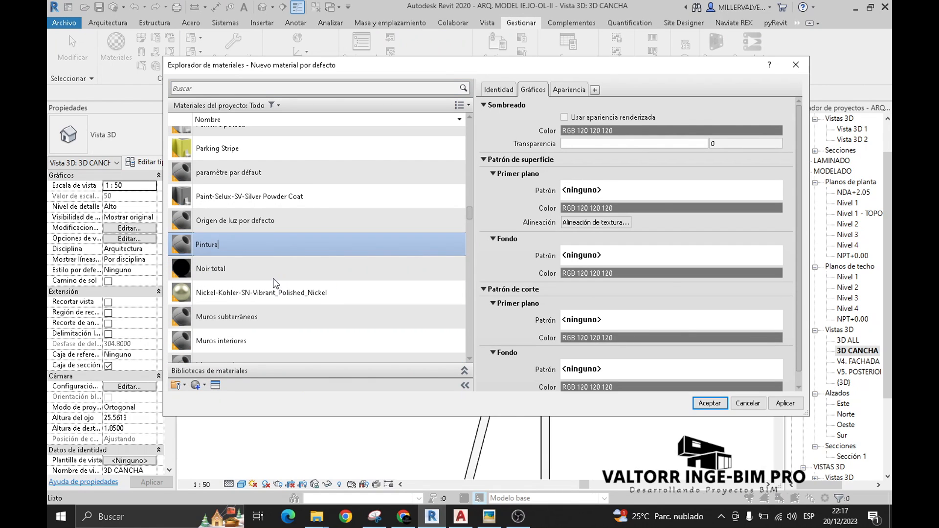
pyautogui.write(' Blanca')
pyautogui.press('Return')
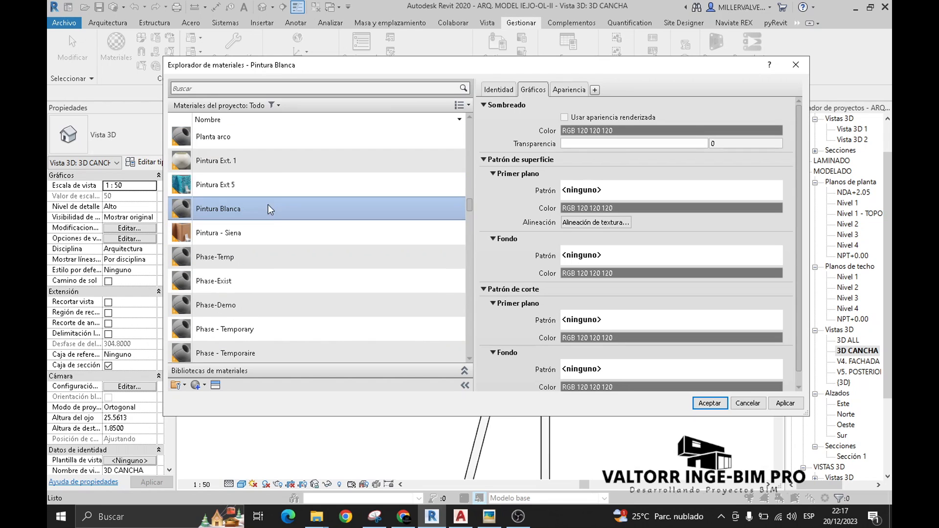
# Set Pintura Blanca's appearance colour to white (RGB 255 255 255), use the rendered appearance for shading, and accept the material.
pyautogui.click(569, 90)
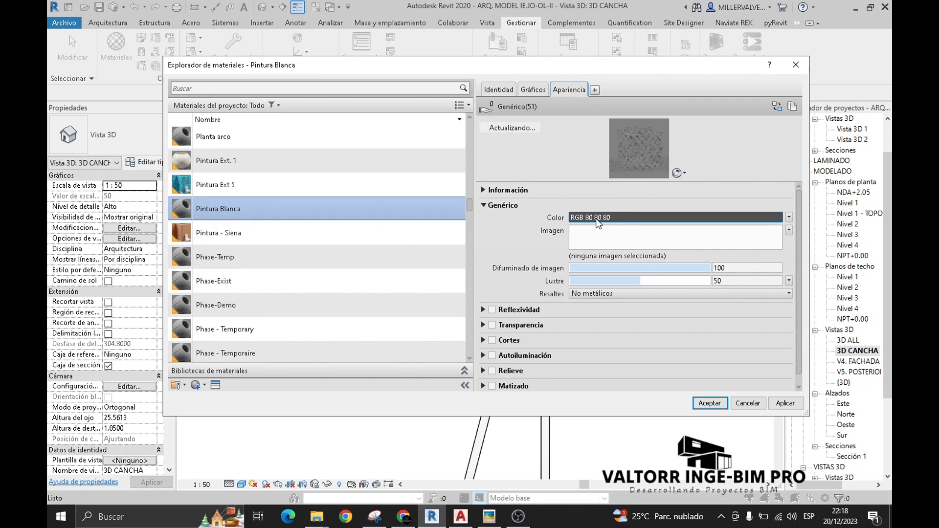
pyautogui.click(595, 220)
pyautogui.click(471, 251)
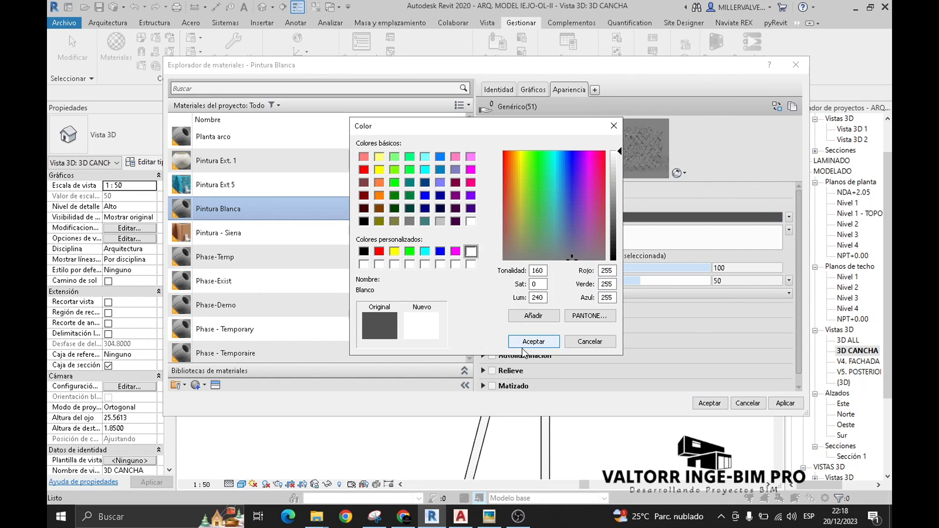
pyautogui.click(534, 342)
pyautogui.click(538, 90)
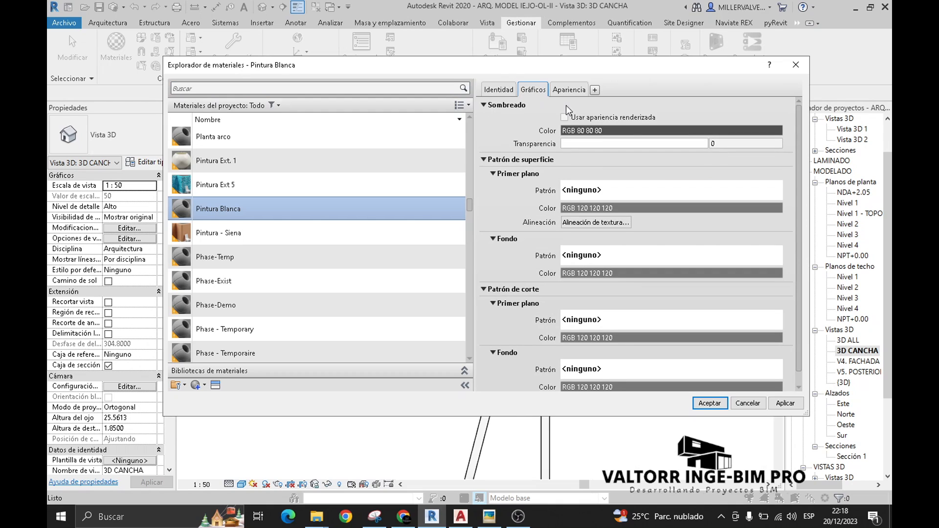
pyautogui.click(565, 117)
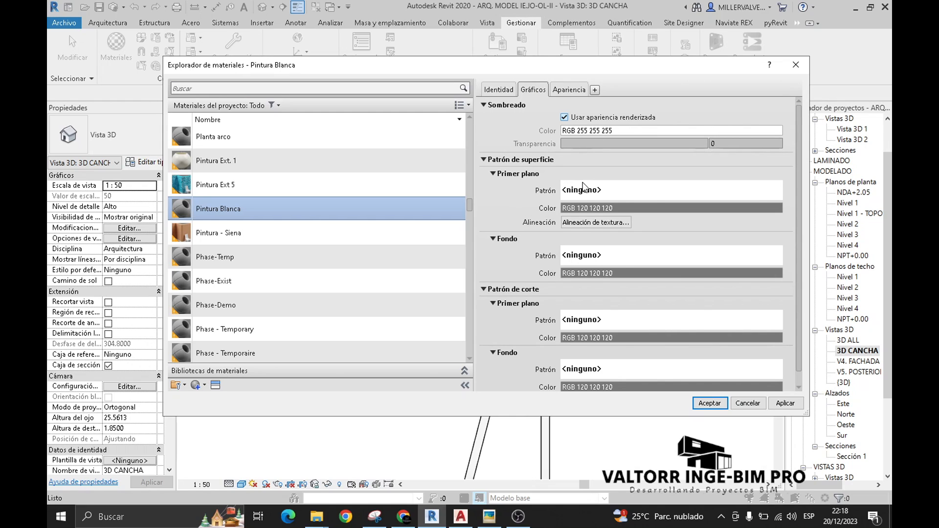
pyautogui.scroll(-1, 588, 215)
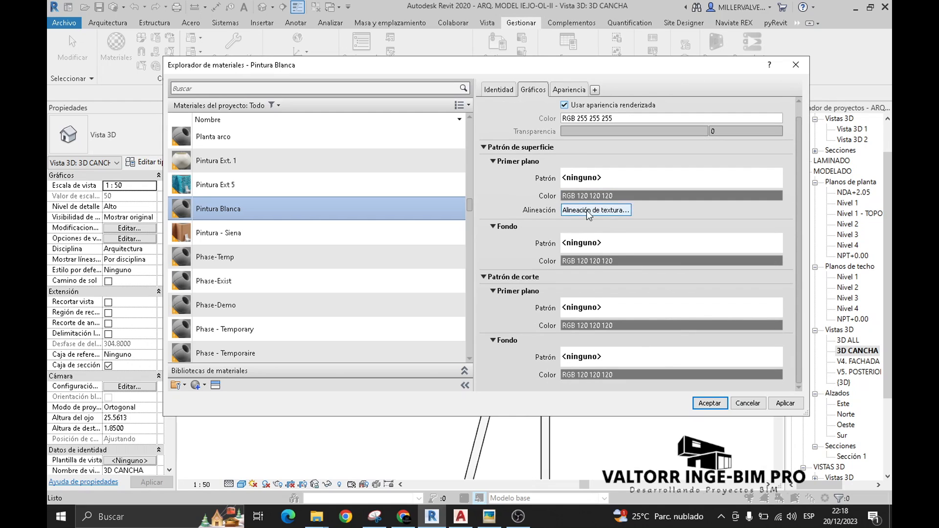
pyautogui.click(704, 405)
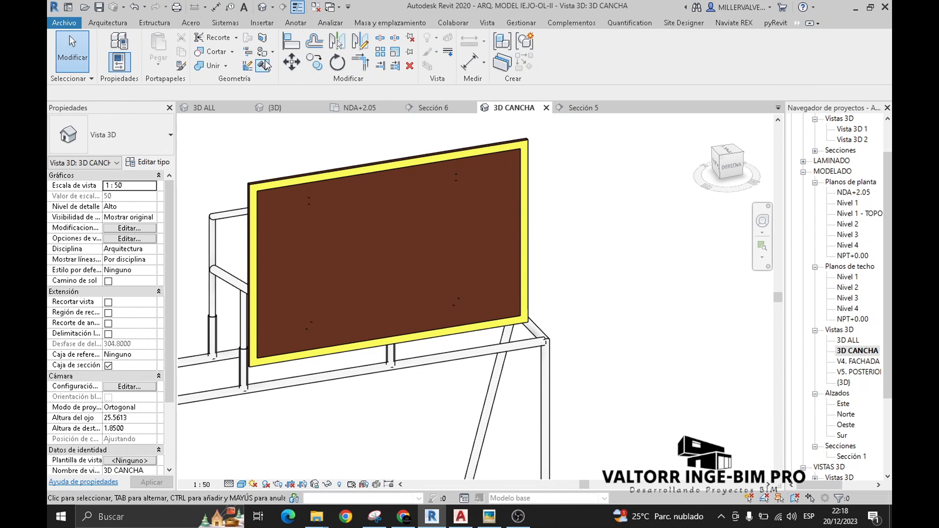
# Repaint the yellow border region of the backboard's front face with the Pintura Blanca material.
pyautogui.click(263, 54)
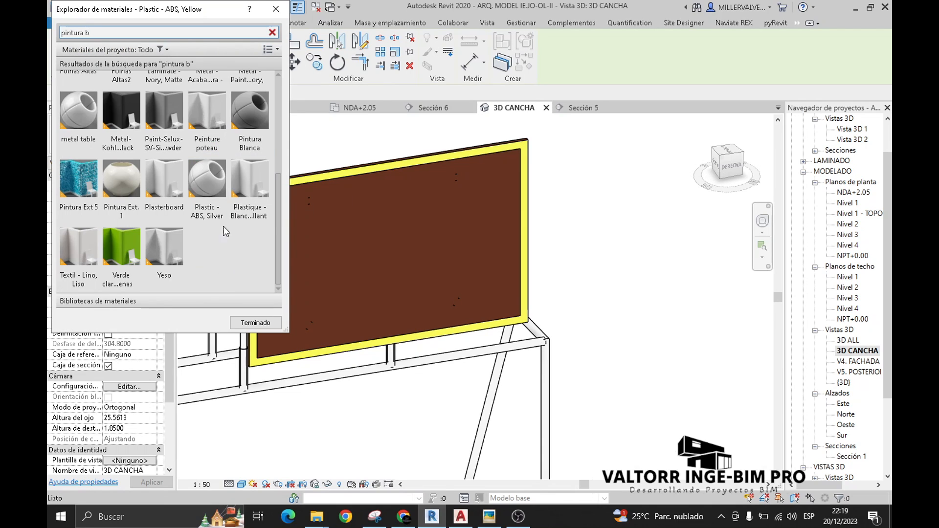
pyautogui.click(248, 119)
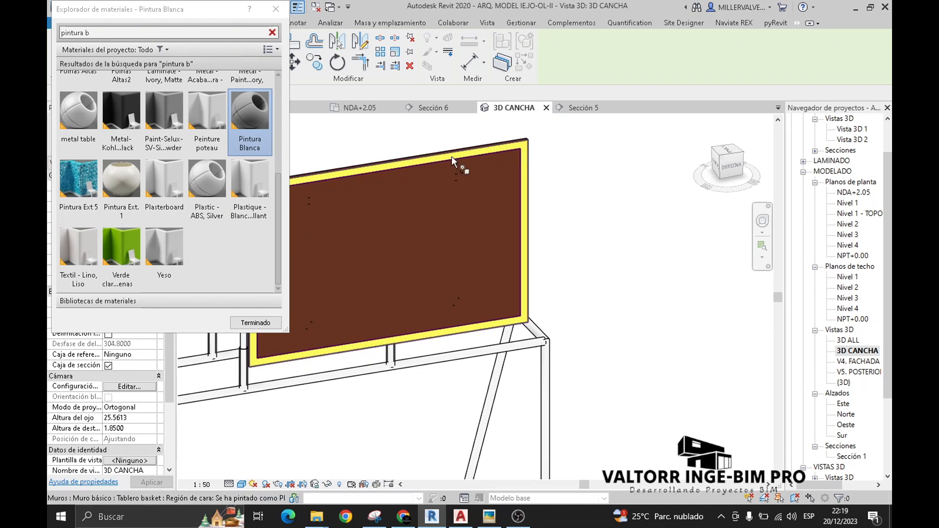
pyautogui.scroll(5, 535, 153)
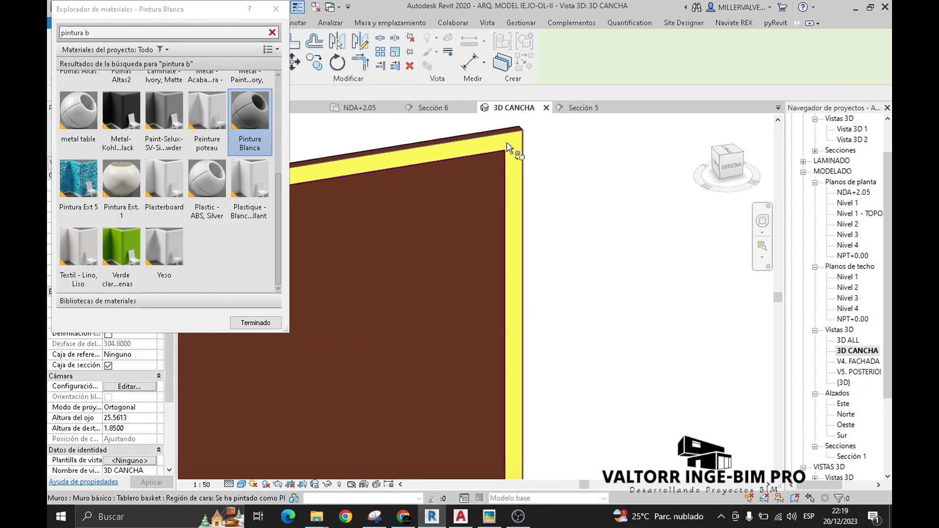
pyautogui.press('Escape')
pyautogui.scroll(-5, 358, 164)
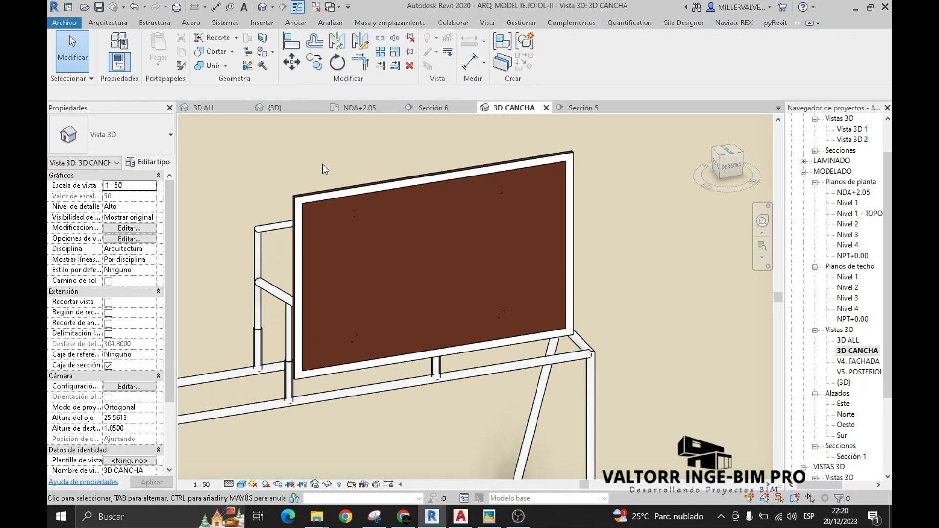
# Consult the AutoCAD backboard detail and, in Sección 5, sketch a face-split rectangle about 0.48 by 0.43 m on the backboard's inner region.
pyautogui.click(576, 109)
pyautogui.scroll(4, 421, 245)
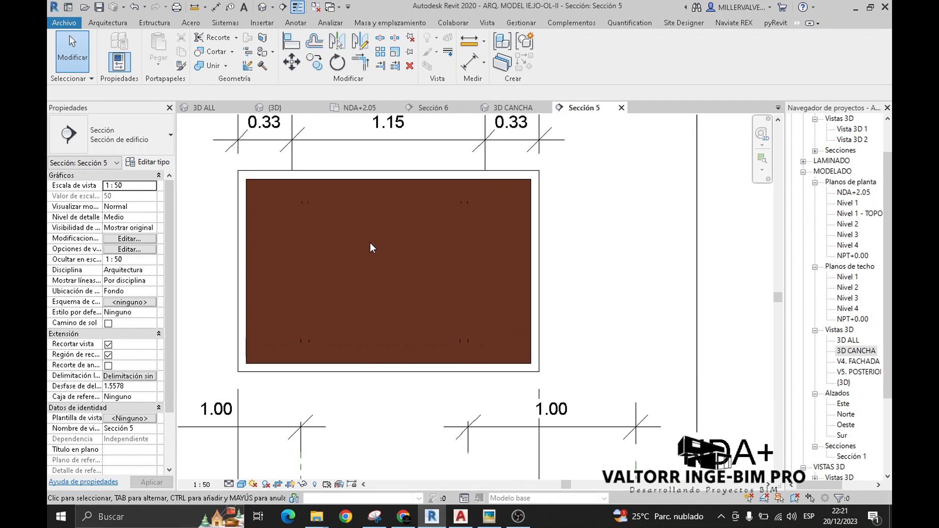
pyautogui.moveTo(394, 282); pyautogui.dragTo(392, 268, button='middle')
pyautogui.click(461, 517)
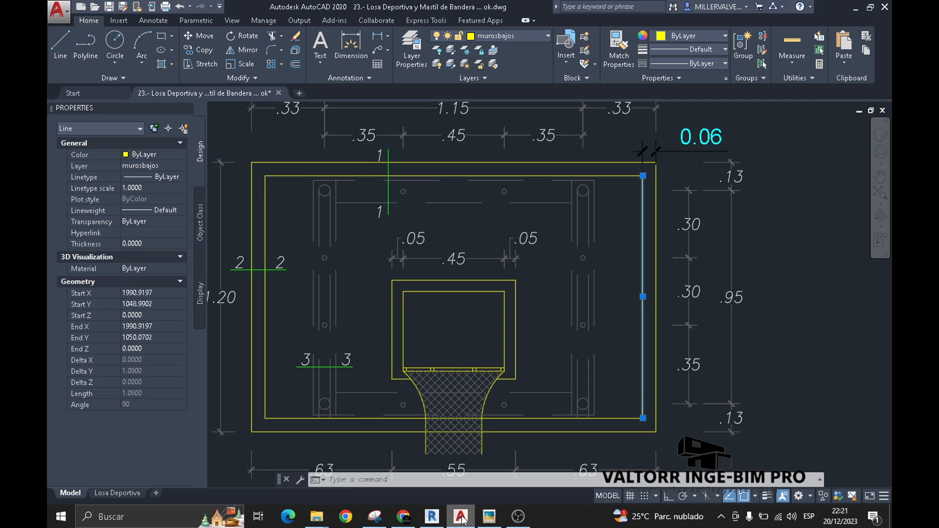
pyautogui.moveTo(434, 304)
pyautogui.mouseDown(button='middle')
pyautogui.moveTo(426, 273)
pyautogui.moveTo(508, 299)
pyautogui.mouseUp(button='middle')
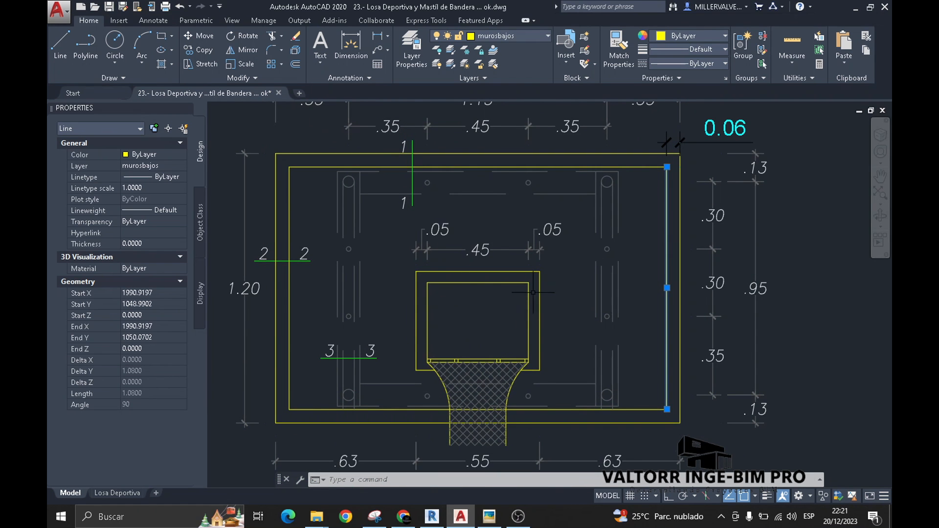
pyautogui.hotkey('alt', 'Tab')
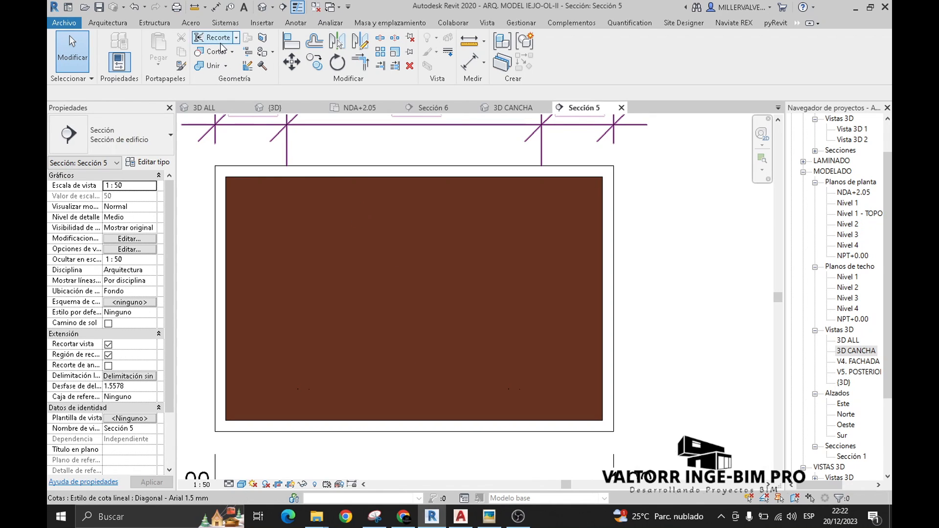
pyautogui.click(261, 38)
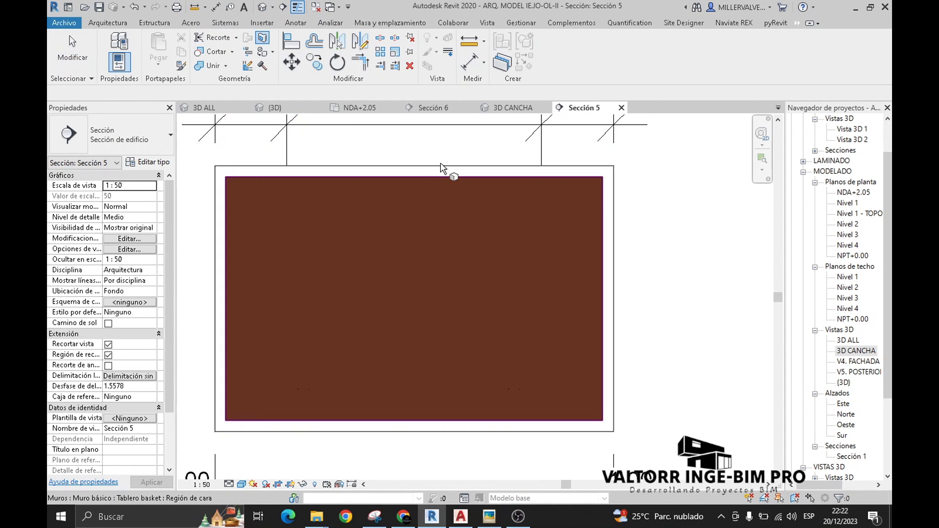
pyautogui.click(447, 175)
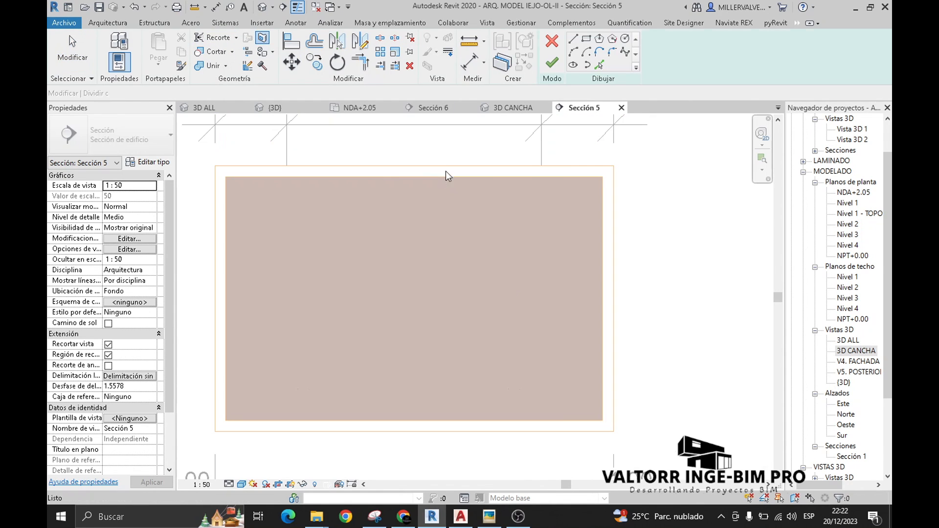
pyautogui.click(365, 272)
pyautogui.click(462, 365)
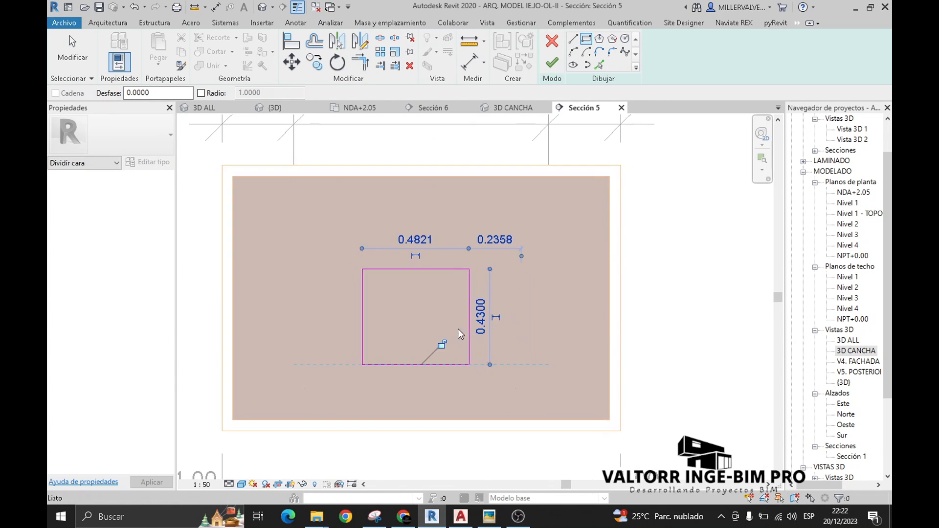
pyautogui.press('Escape')
# Add a horizontal aligned dimension chain across the backboard and the two vertical sides of the sketched rectangle.
pyautogui.click(215, 7)
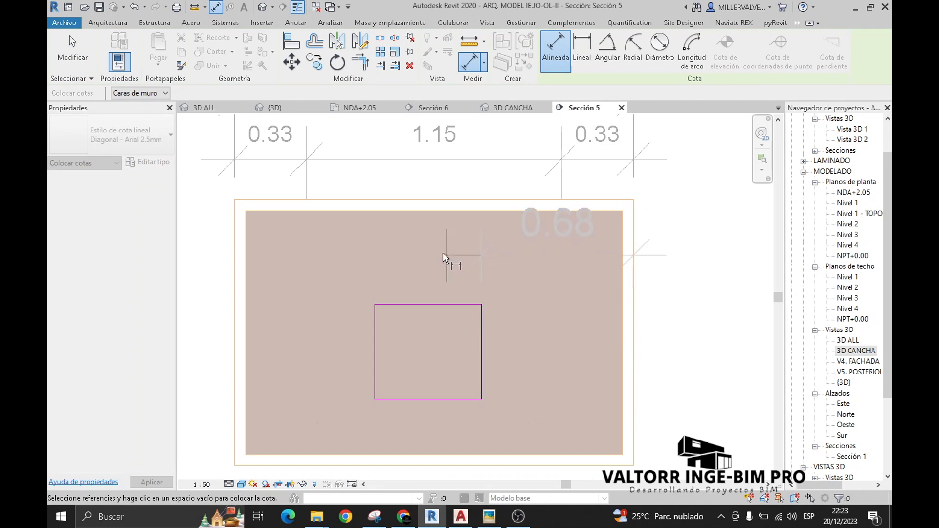
pyautogui.click(375, 317)
pyautogui.click(246, 287)
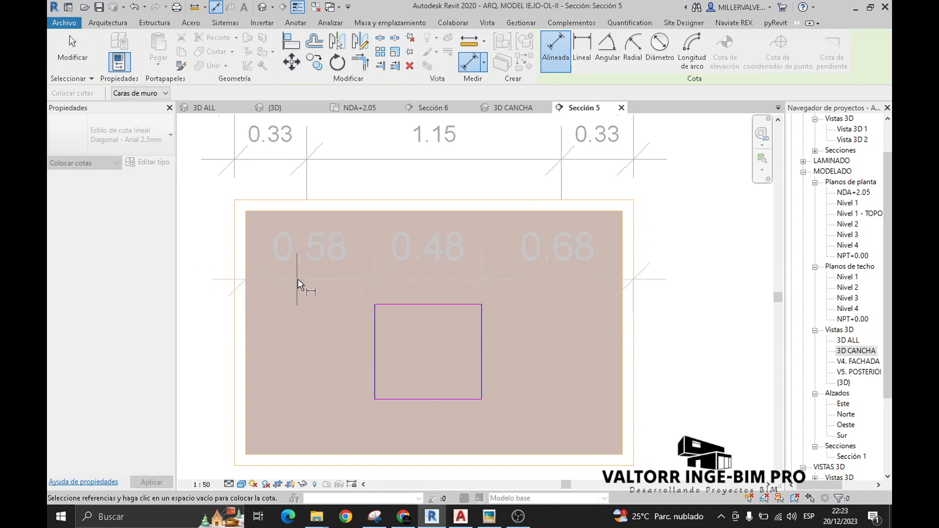
pyautogui.click(297, 278)
pyautogui.moveTo(430, 312); pyautogui.dragTo(437, 299, button='middle')
pyautogui.press('Escape')
# Set the distance from the rectangle's right side to the backboard's right outer edge to 0.625 m.
pyautogui.click(488, 324)
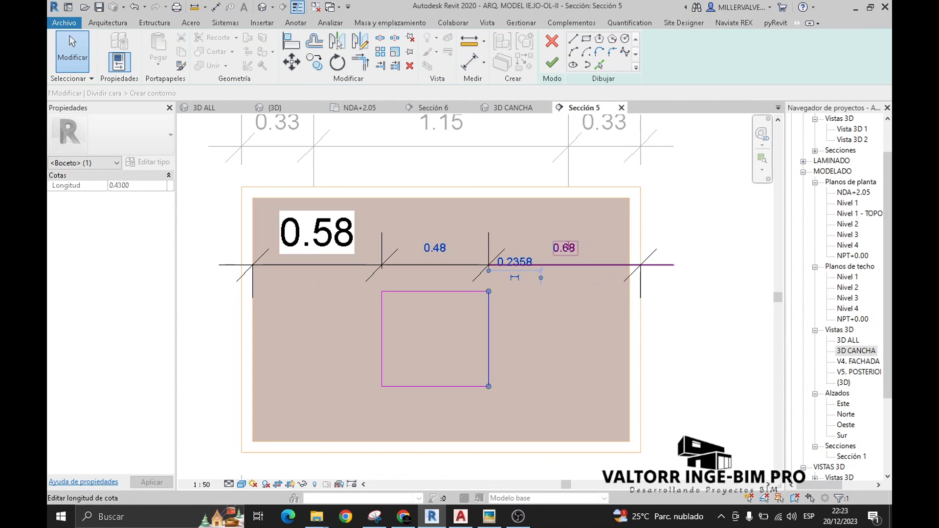
pyautogui.click(566, 247)
pyautogui.write('.625')
pyautogui.press('Return')
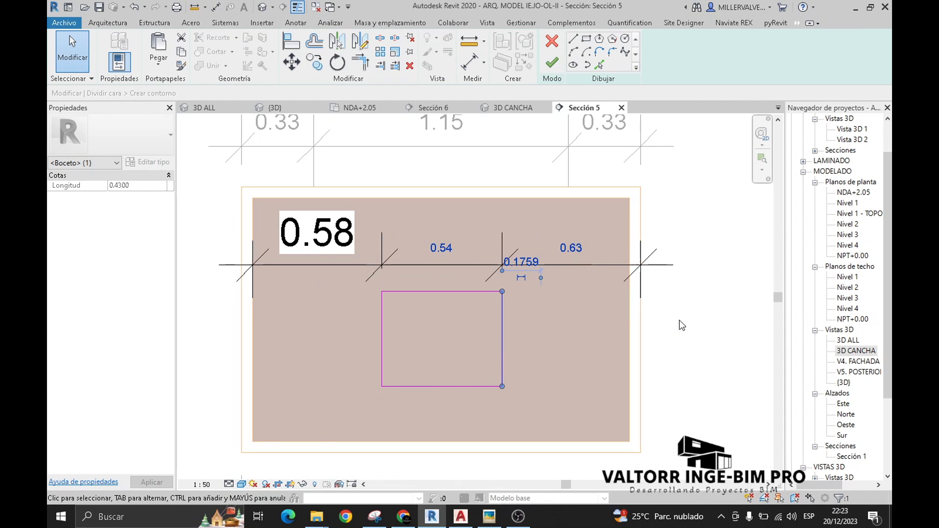
# Check the rectangle's width in the AutoCAD elevation and set the width of the Revit sketch rectangle to 0.55 m.
pyautogui.click(462, 517)
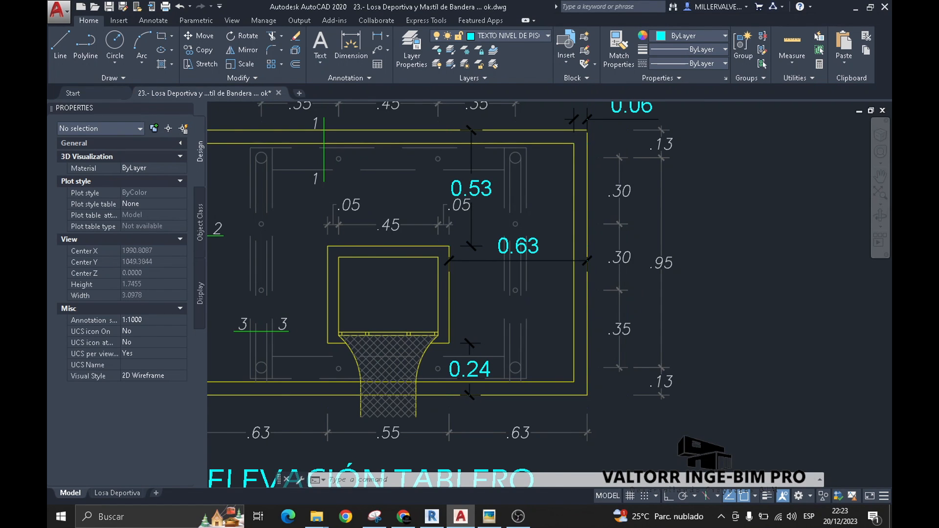
pyautogui.scroll(4, 421, 273)
pyautogui.moveTo(600, 200); pyautogui.dragTo(587, 127, button='middle')
pyautogui.scroll(-2, 519, 274)
pyautogui.moveTo(463, 430); pyautogui.dragTo(430, 313, button='middle')
pyautogui.moveTo(420, 381); pyautogui.dragTo(421, 363, button='middle')
pyautogui.click(433, 360)
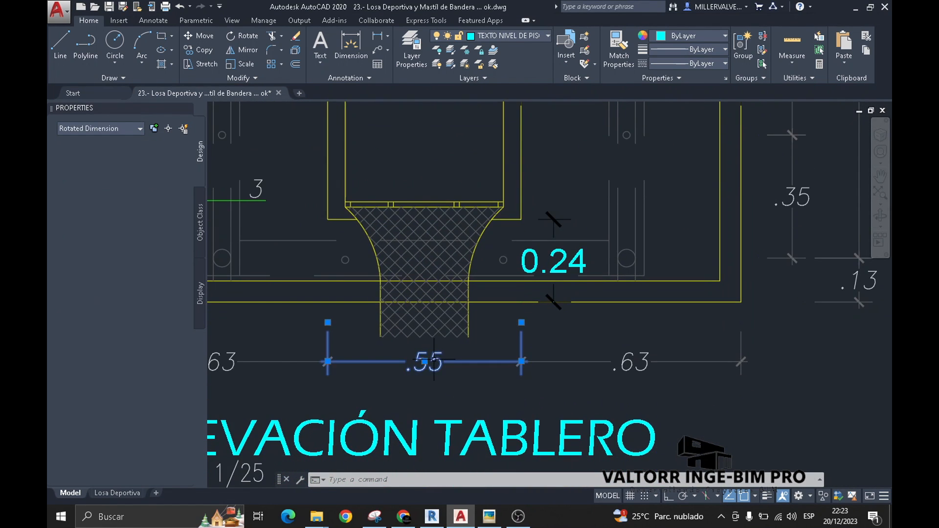
pyautogui.click(432, 517)
pyautogui.click(324, 293)
pyautogui.click(385, 204)
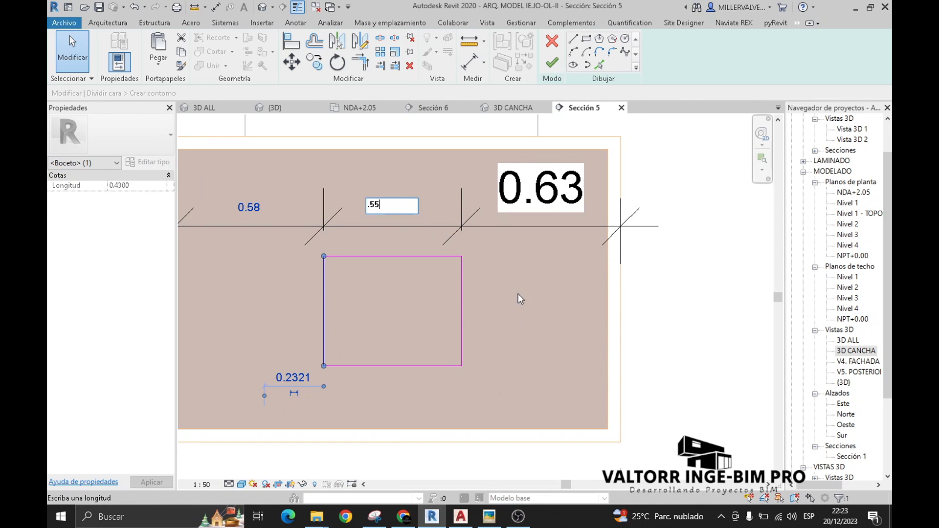
pyautogui.press('Return')
pyautogui.click(512, 305)
pyautogui.moveTo(512, 305); pyautogui.dragTo(547, 309, button='middle')
# Move the horizontal dimension chain's left reference from the inner border line to the backboard's outer edge.
pyautogui.click(298, 231)
pyautogui.click(706, 53)
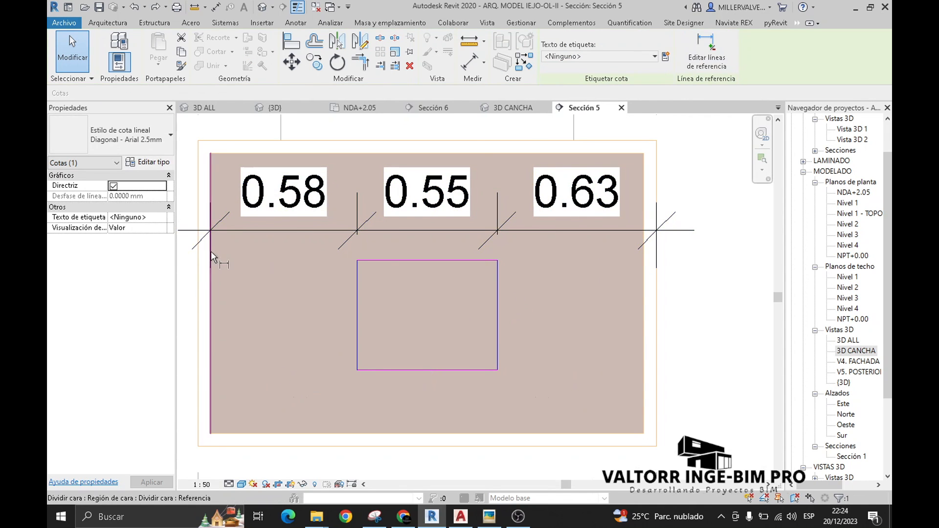
pyautogui.click(211, 252)
pyautogui.click(198, 259)
pyautogui.click(278, 283)
pyautogui.moveTo(534, 302); pyautogui.dragTo(521, 307, button='middle')
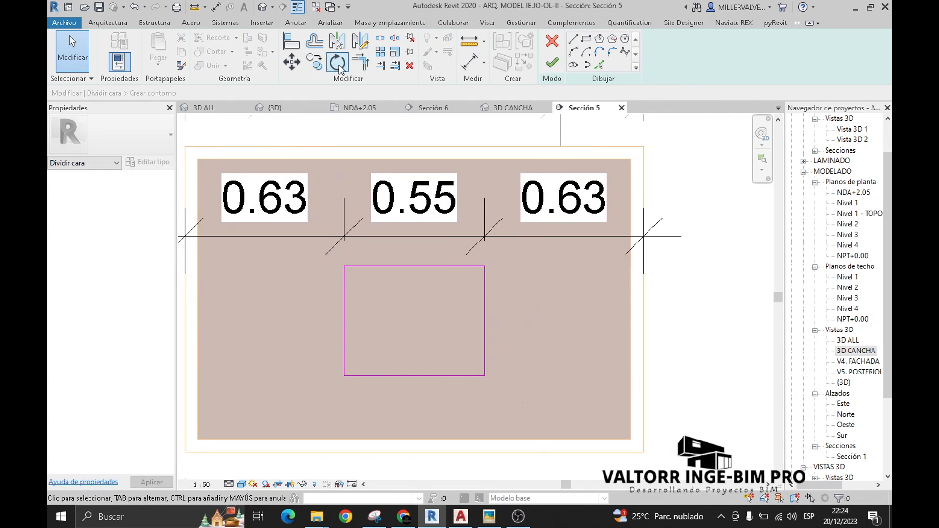
# Add a vertical aligned dimension chain beside the backboard, covering its outer edges and the rectangle's upper and lower lines.
pyautogui.click(216, 8)
pyautogui.click(478, 146)
pyautogui.click(479, 266)
pyautogui.click(479, 376)
pyautogui.click(500, 453)
pyautogui.moveTo(746, 329); pyautogui.dragTo(545, 329, button='middle')
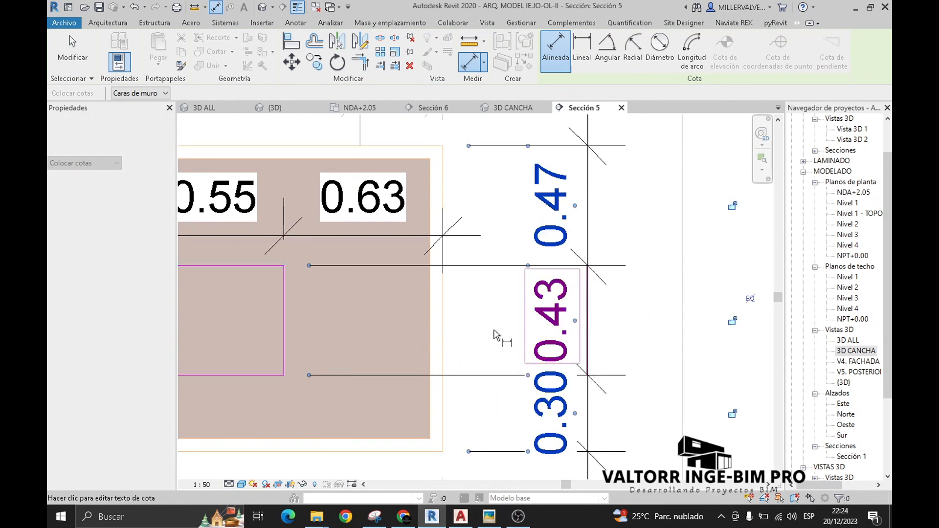
pyautogui.click(591, 334)
pyautogui.scroll(-2, 562, 318)
pyautogui.press('Escape')
pyautogui.press('Escape')
# Check the upper offset in the AutoCAD detail and set the rectangle's upper line 0.525 m below the backboard's top edge.
pyautogui.click(461, 517)
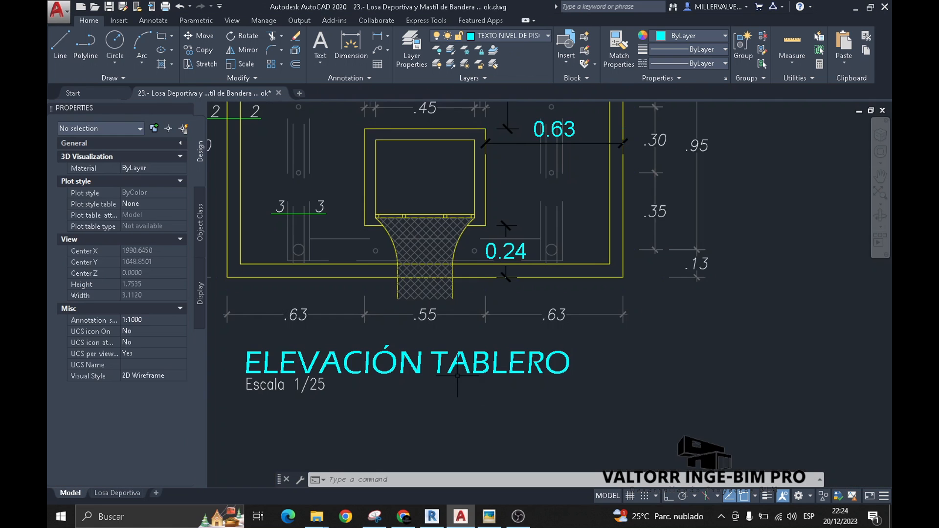
pyautogui.moveTo(453, 252)
pyautogui.mouseDown(button='middle')
pyautogui.moveTo(433, 331)
pyautogui.moveTo(488, 353)
pyautogui.moveTo(487, 375)
pyautogui.mouseUp(button='middle')
pyautogui.scroll(2, 511, 223)
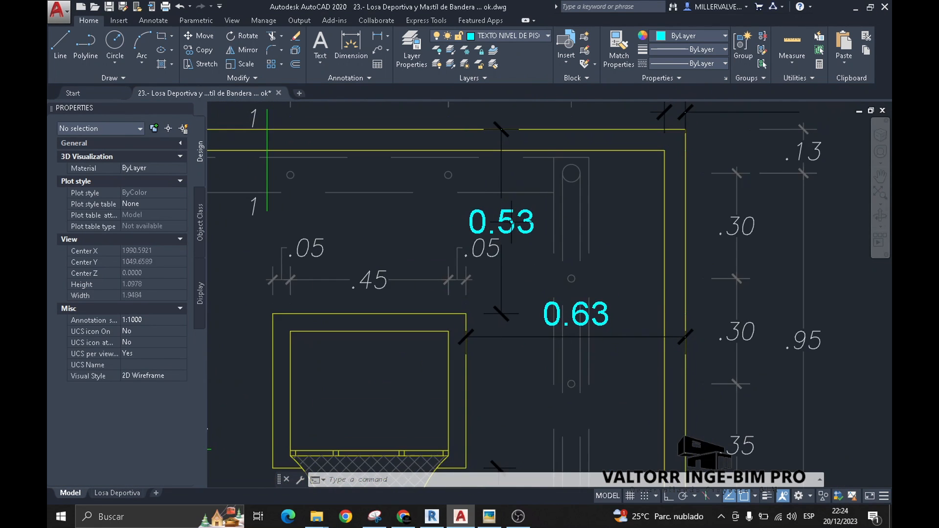
pyautogui.click(432, 516)
pyautogui.click(602, 215)
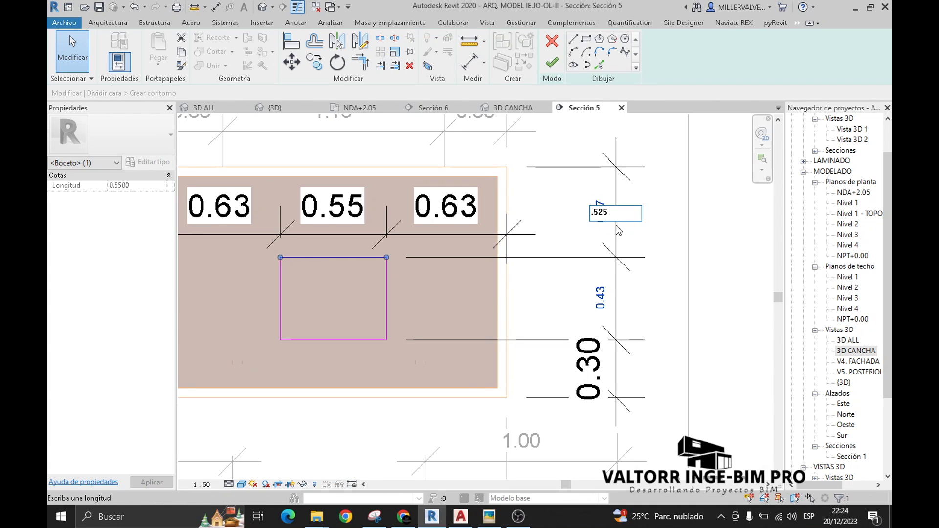
pyautogui.write('.525')
pyautogui.press('Return')
pyautogui.moveTo(378, 350); pyautogui.dragTo(366, 306, button='middle')
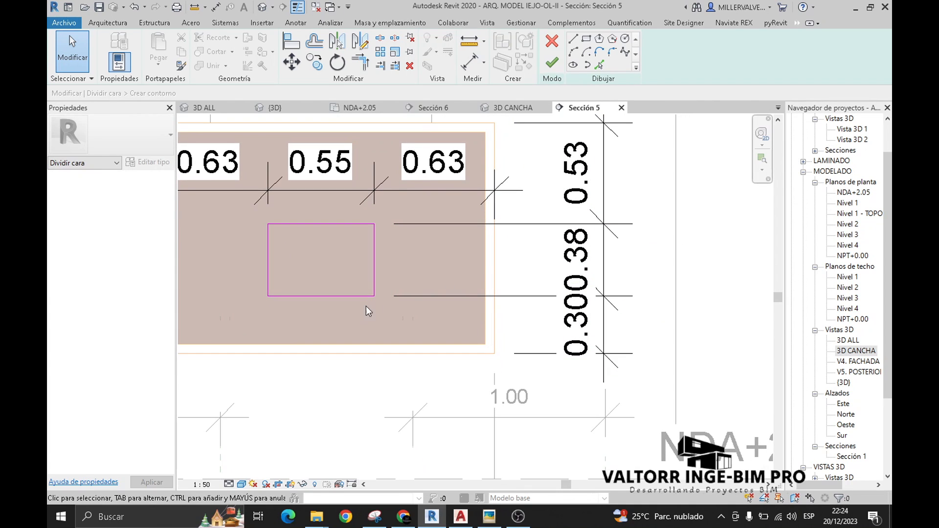
# Check the length of the rectangle's side in AutoCAD and set the height of the Revit sketch rectangle to 0.45 m.
pyautogui.hotkey('alt', 'Tab')
pyautogui.click(315, 335)
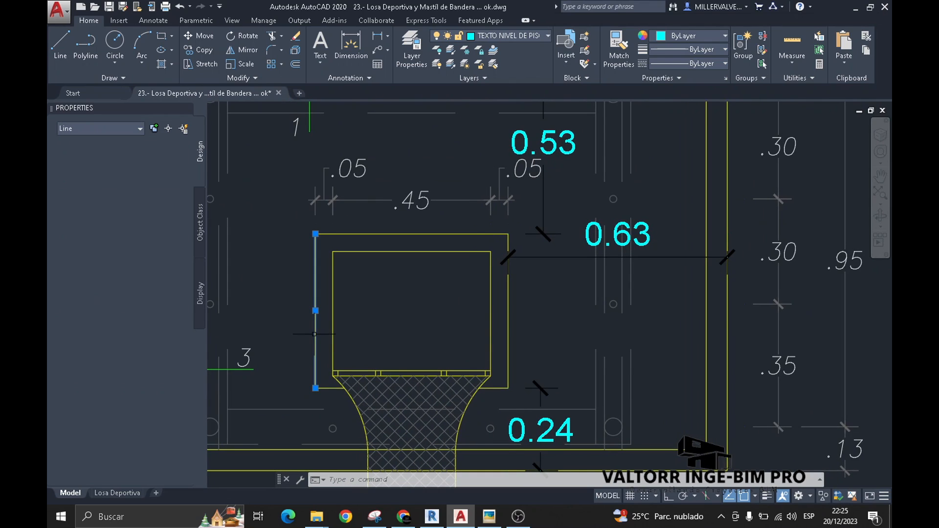
pyautogui.scroll(-2, 351, 277)
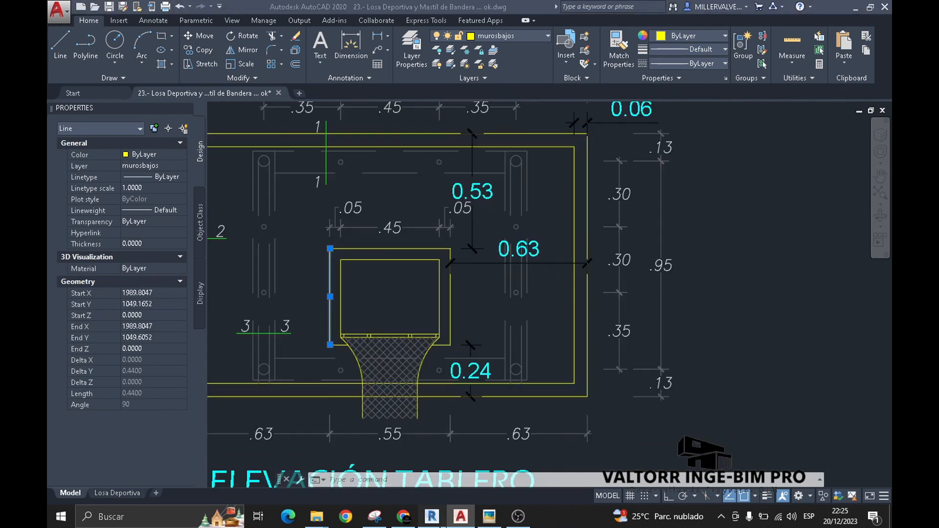
pyautogui.hotkey('alt', 'Tab')
pyautogui.click(587, 259)
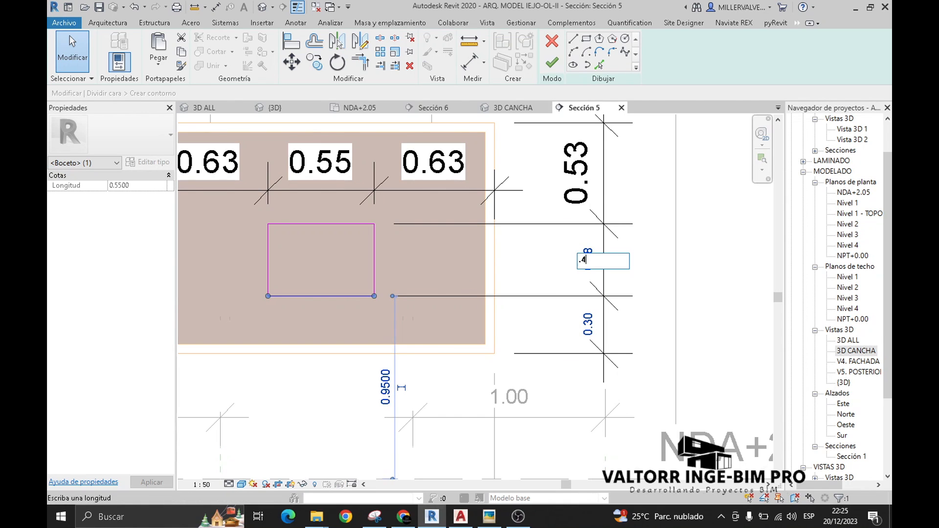
pyautogui.write('.45')
pyautogui.press('Return')
pyautogui.press('Escape')
pyautogui.scroll(2, 440, 319)
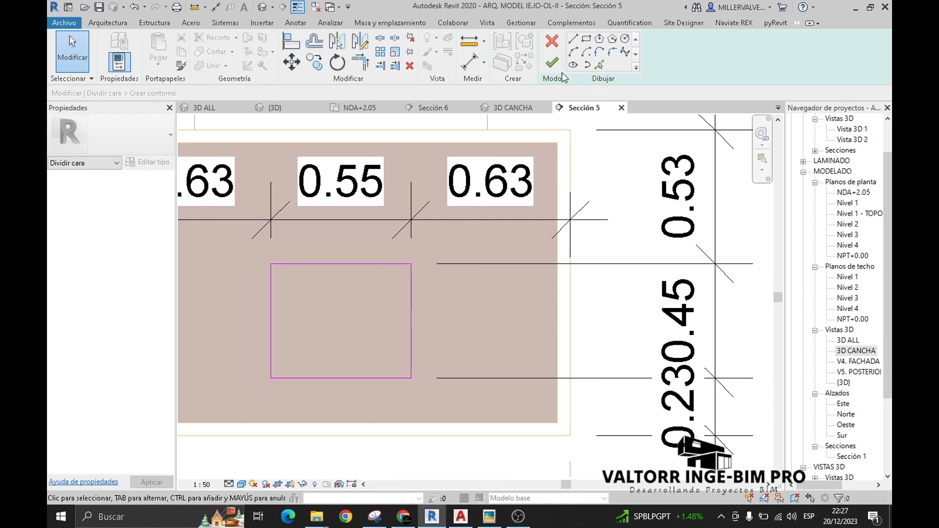
# Finish the target rectangle's face split and split it again with an inner rectangle offset 0.05 m inward from its edges.
pyautogui.click(552, 62)
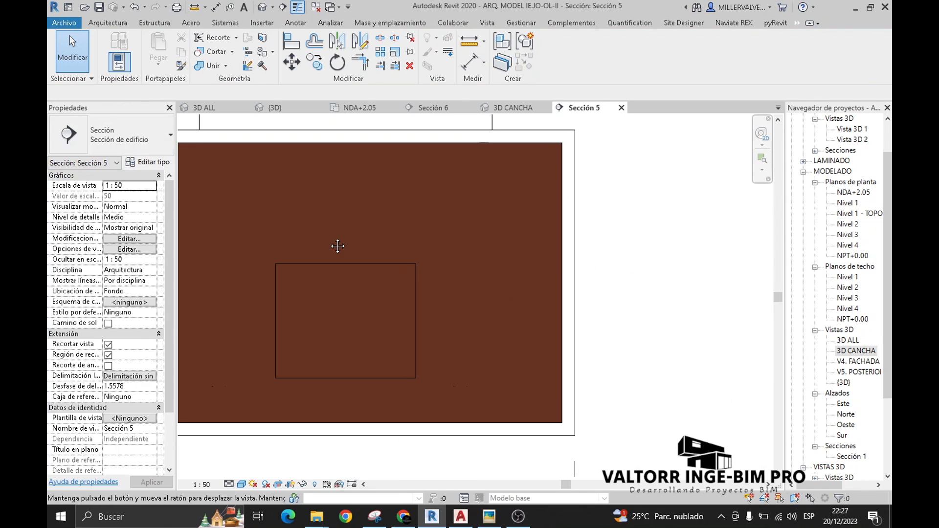
pyautogui.click(264, 41)
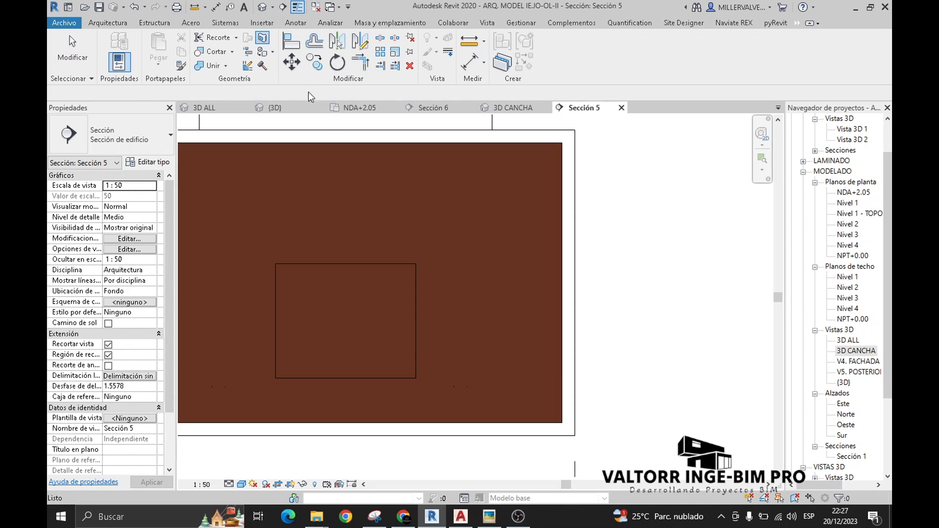
pyautogui.click(345, 139)
pyautogui.scroll(1, 311, 341)
pyautogui.scroll(1, 311, 341)
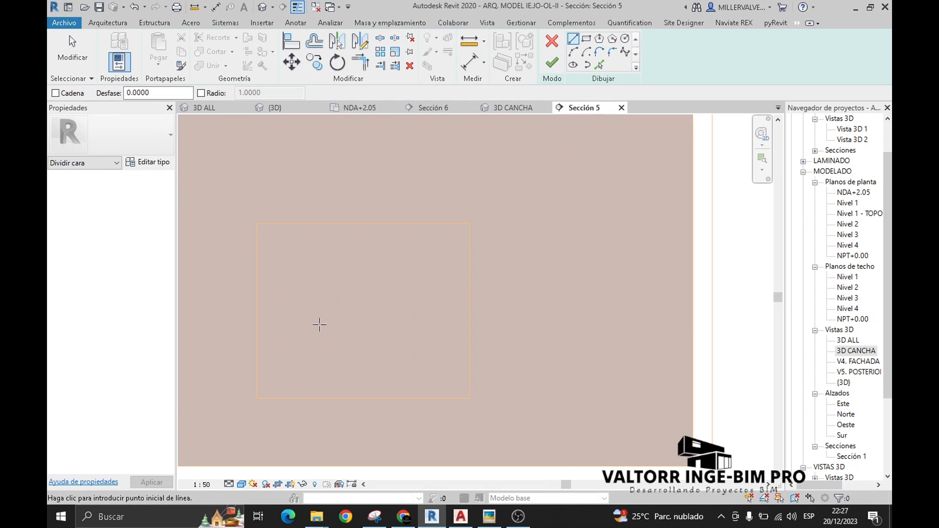
pyautogui.click(598, 65)
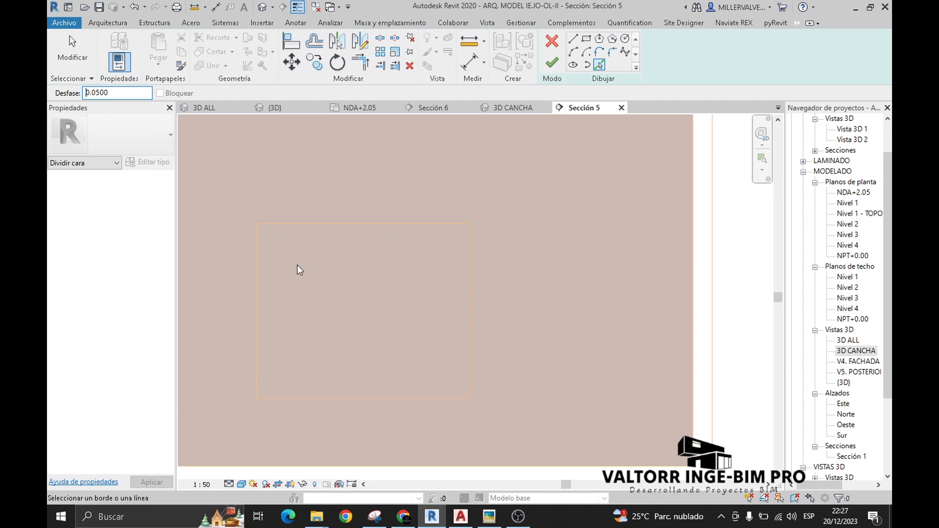
pyautogui.click(259, 274)
pyautogui.click(330, 227)
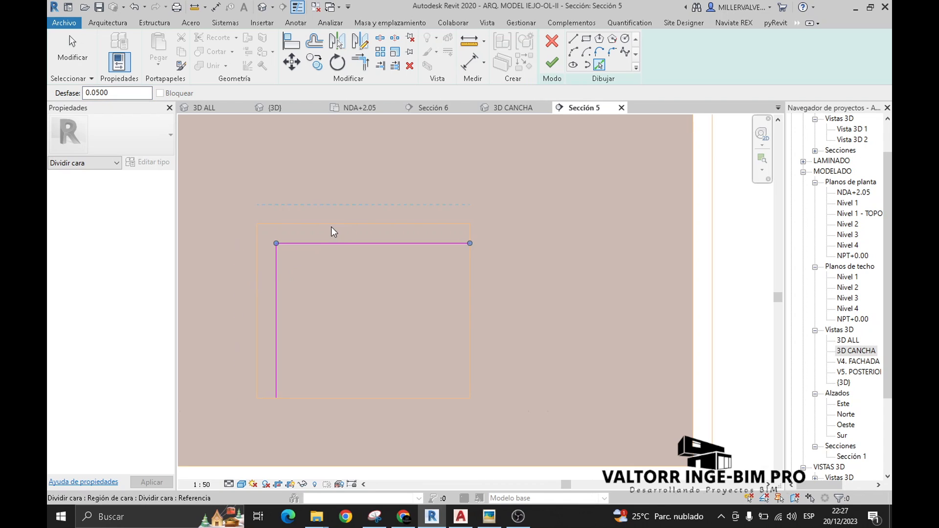
pyautogui.click(469, 310)
pyautogui.click(334, 393)
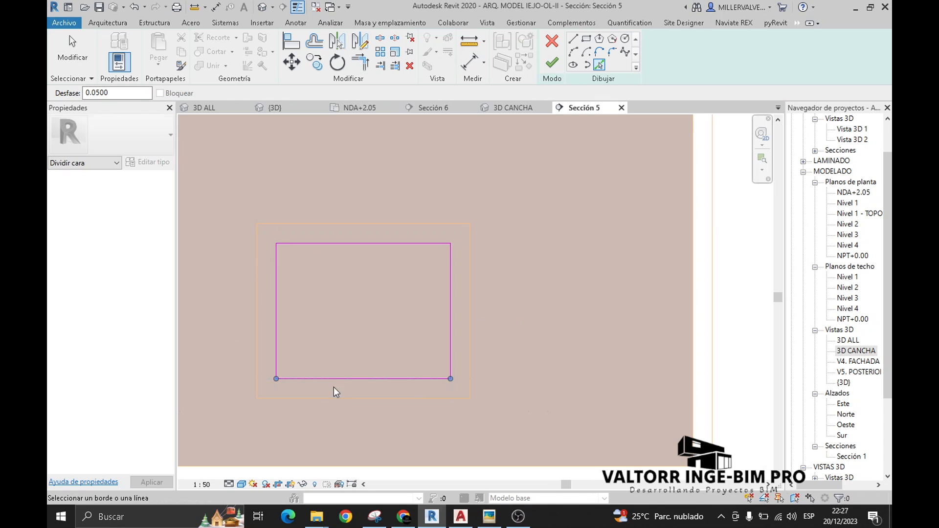
pyautogui.moveTo(328, 288); pyautogui.dragTo(360, 272, button='middle')
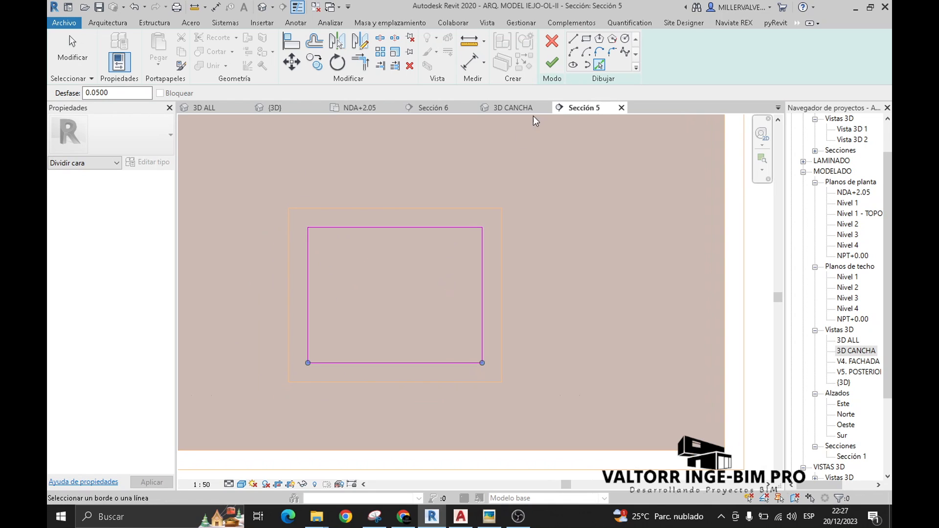
pyautogui.click(561, 68)
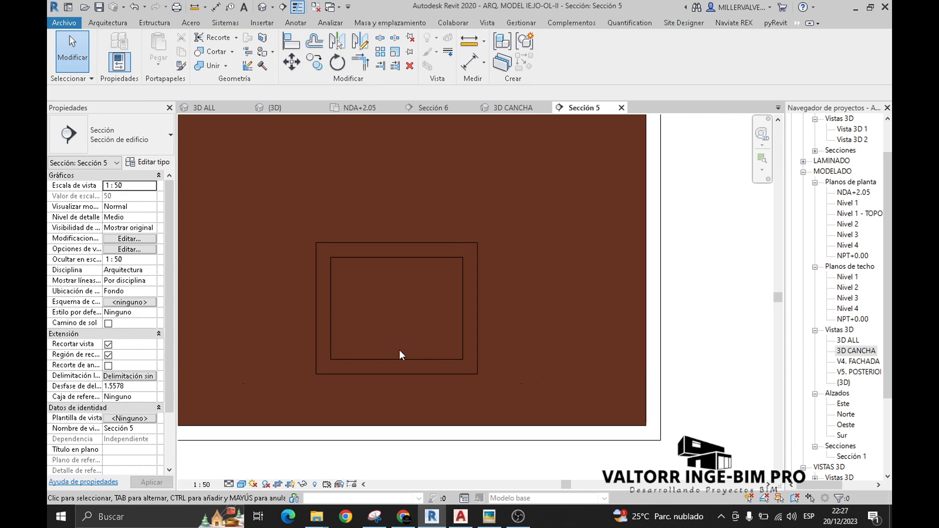
# Paint the band between the two target rectangles on the backboard with the Pintura Blanca material.
pyautogui.scroll(-4, 509, 322)
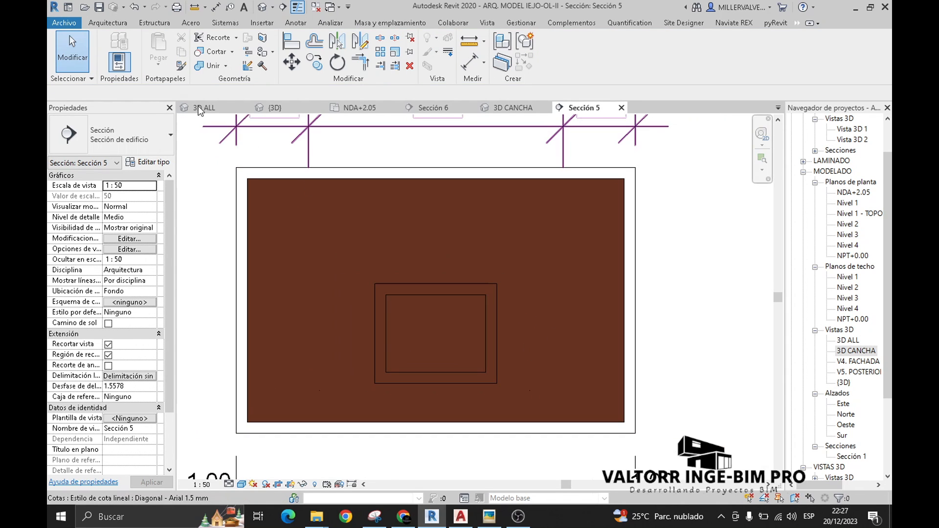
pyautogui.click(267, 58)
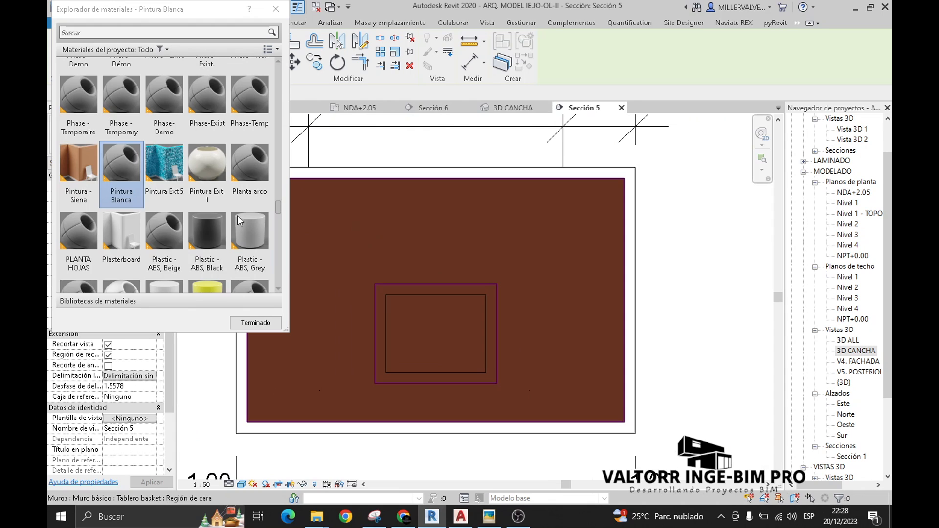
pyautogui.click(384, 327)
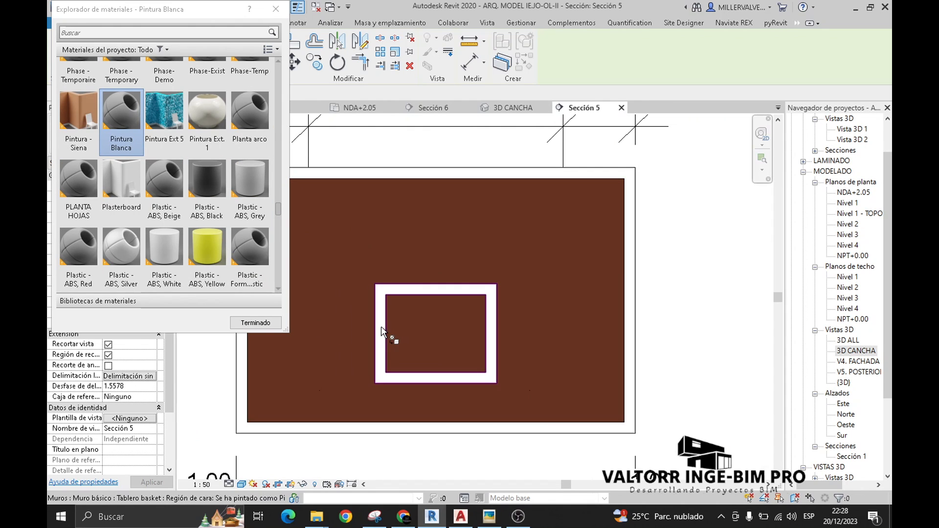
pyautogui.press('Escape')
# Examine the painted backboard in the 3D CANCHA view and the hoop's side profile in the AutoCAD detail.
pyautogui.click(513, 108)
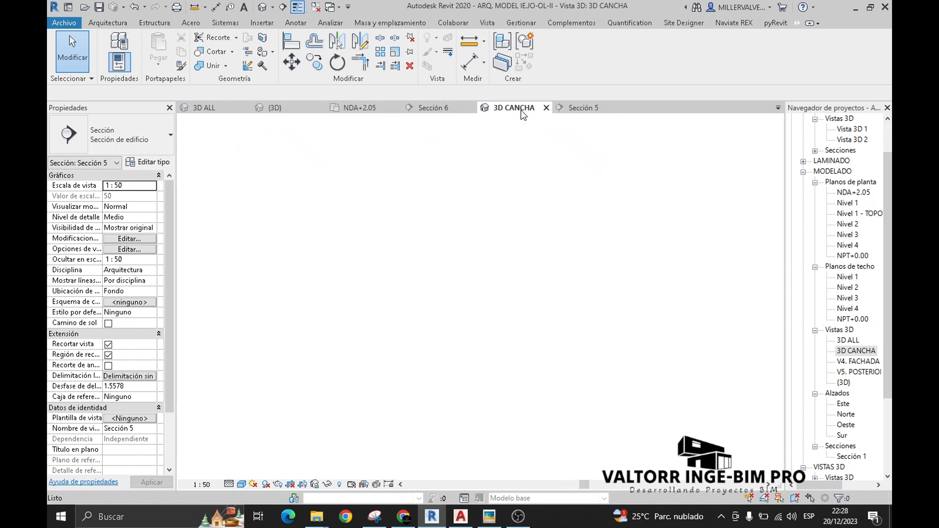
pyautogui.keyDown('shift'); pyautogui.moveTo(441, 375); pyautogui.dragTo(455, 310, button='middle'); pyautogui.keyUp('shift')
pyautogui.moveTo(455, 310); pyautogui.dragTo(693, 202, button='middle')
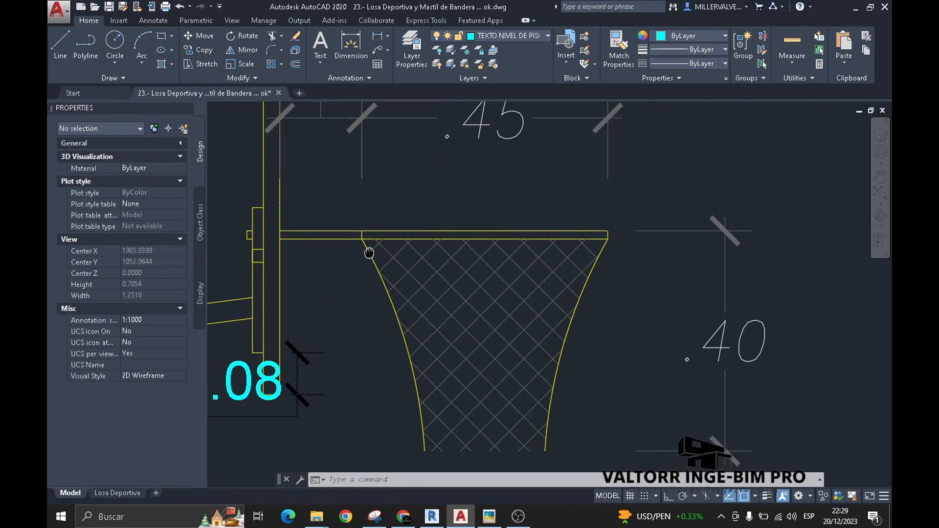
pyautogui.scroll(-2, 365, 207)
pyautogui.scroll(-2, 365, 208)
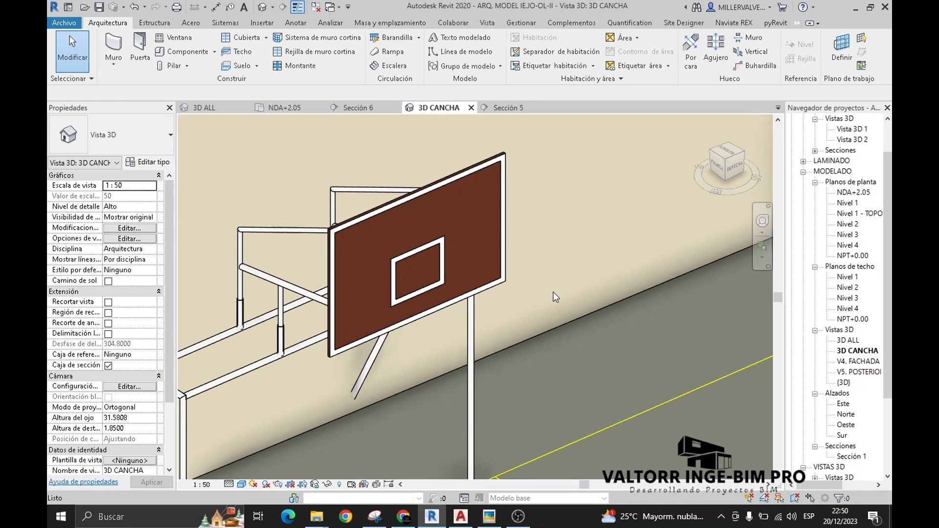
pyautogui.moveTo(553, 292); pyautogui.dragTo(554, 322, button='middle')
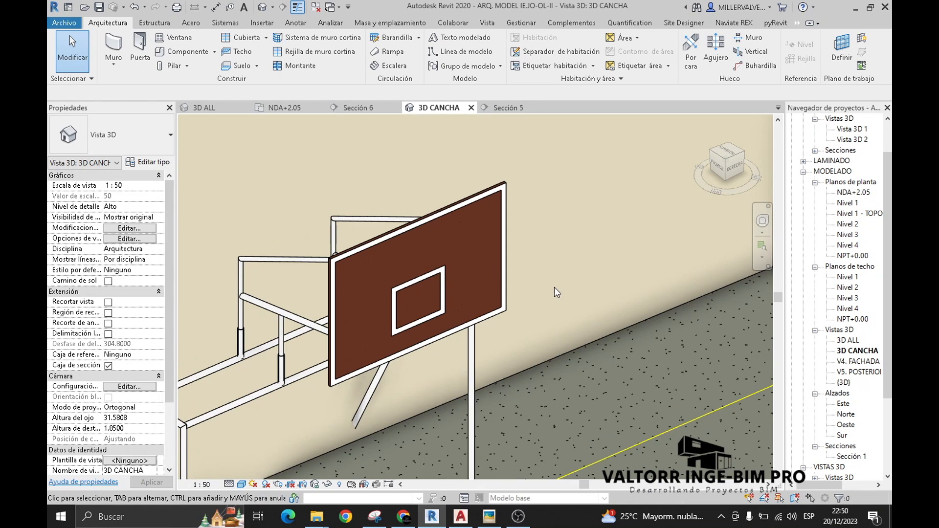
# Place a Basket 18" Dia component just below the backboard in the 3D view, using placement on a face.
pyautogui.click(189, 55)
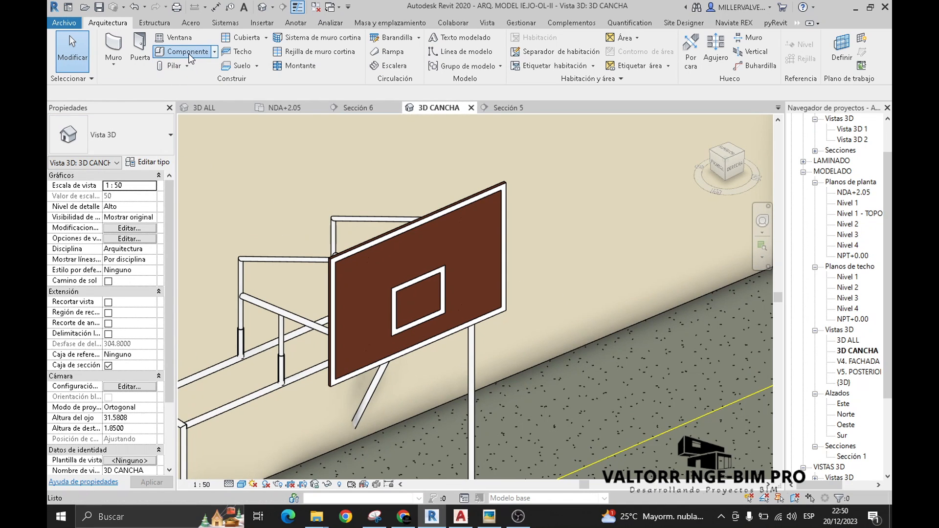
pyautogui.click(134, 148)
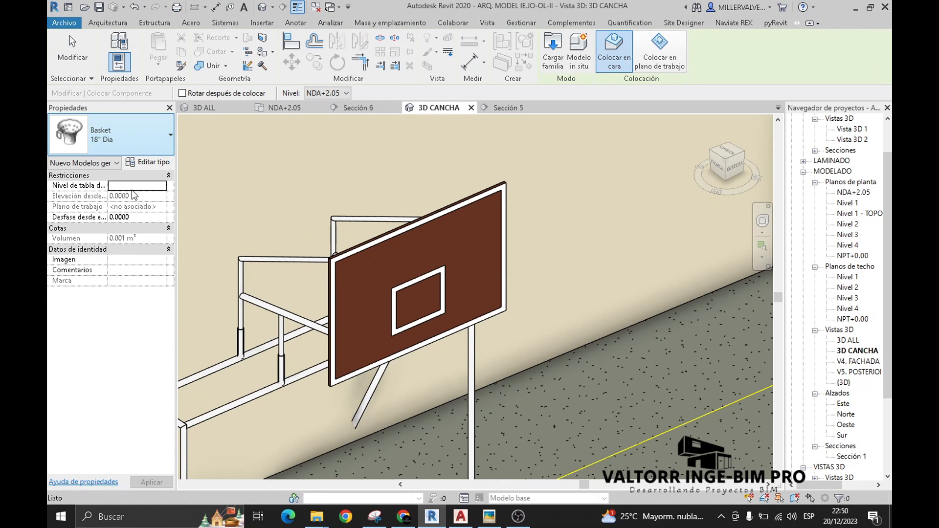
pyautogui.click(75, 303)
pyautogui.scroll(2, 430, 317)
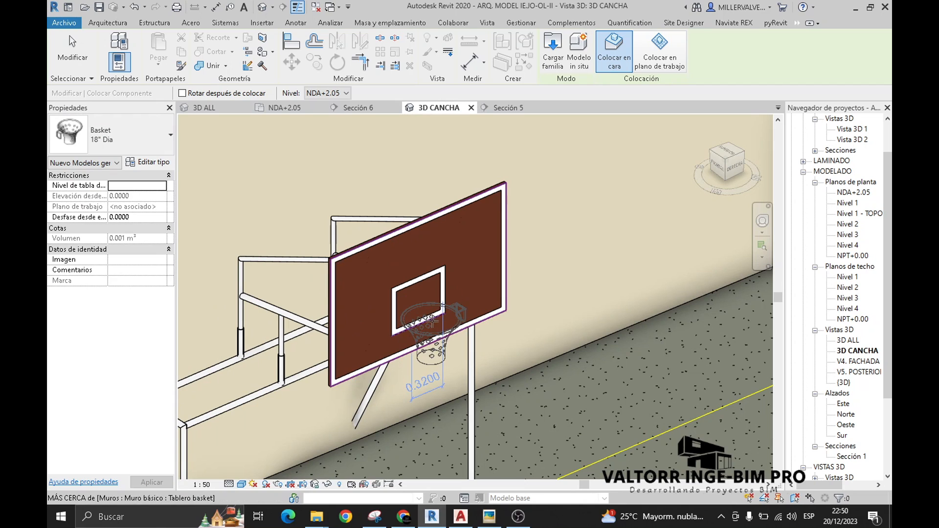
pyautogui.scroll(1, 431, 318)
pyautogui.scroll(1, 430, 317)
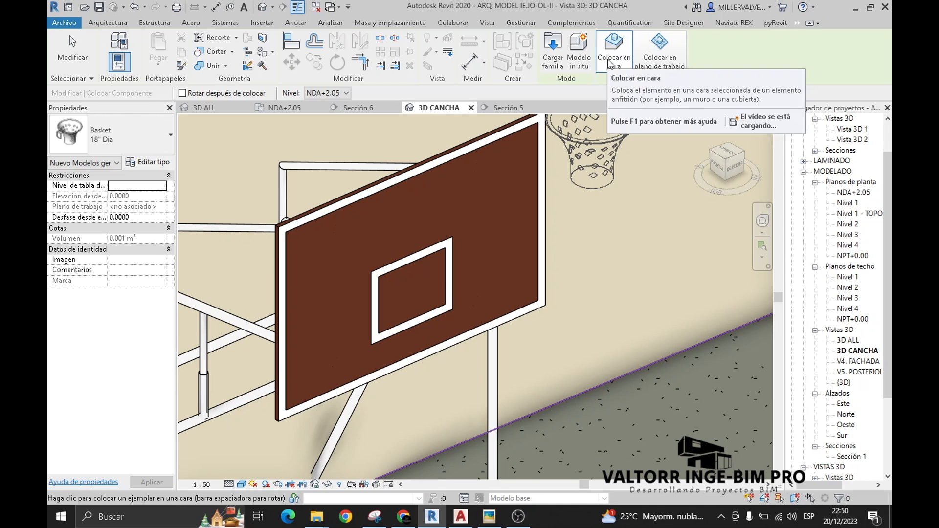
pyautogui.click(611, 63)
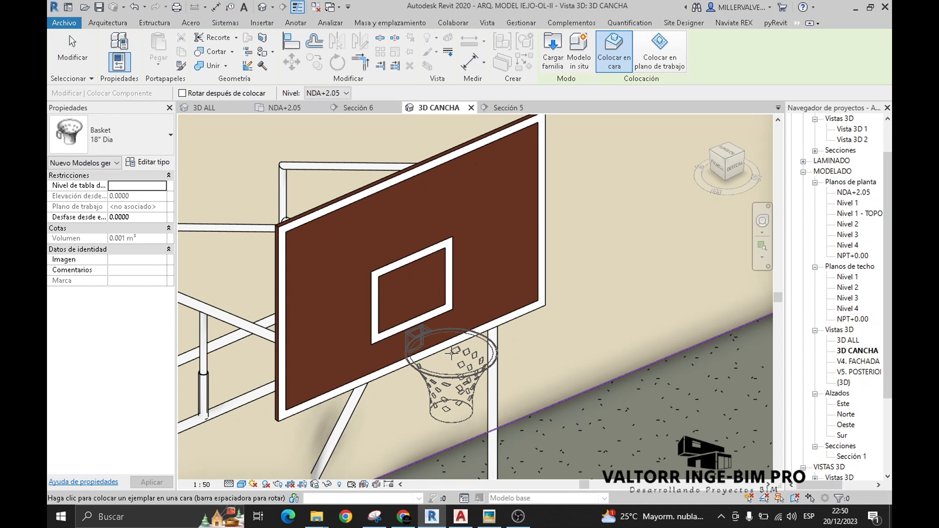
pyautogui.click(451, 355)
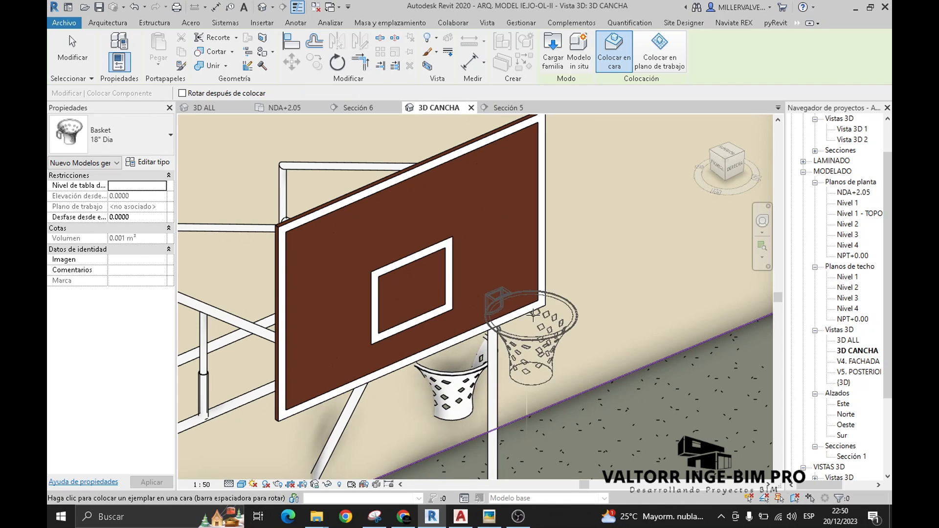
pyautogui.press('Escape')
# Rehost the basket onto the backboard's front face, placing it beside the white target rectangle.
pyautogui.click(436, 377)
pyautogui.keyDown('shift'); pyautogui.moveTo(436, 377); pyautogui.dragTo(533, 274, button='middle'); pyautogui.keyUp('shift')
pyautogui.scroll(-1, 554, 256)
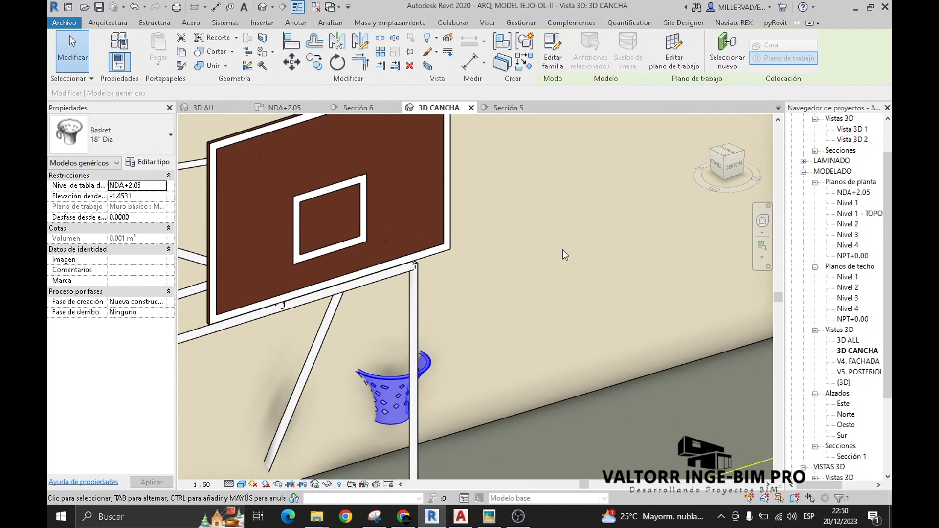
pyautogui.click(725, 65)
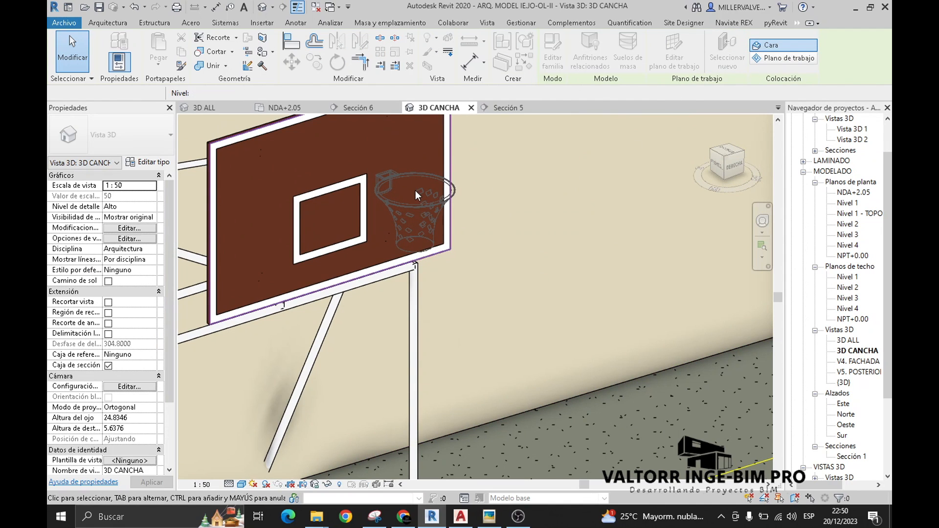
pyautogui.click(416, 190)
pyautogui.moveTo(458, 265)
pyautogui.mouseDown(button='middle')
pyautogui.moveTo(475, 306)
pyautogui.moveTo(473, 268)
pyautogui.mouseUp(button='middle')
pyautogui.press('Escape')
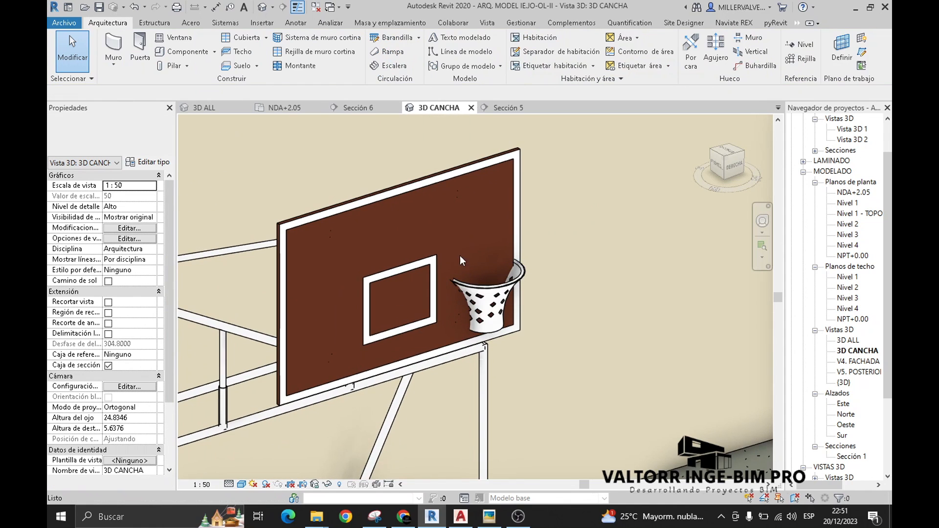
# In Sección 6, lower the basket and move it horizontally until its mounting plate meets the backboard's front face.
pyautogui.click(390, 111)
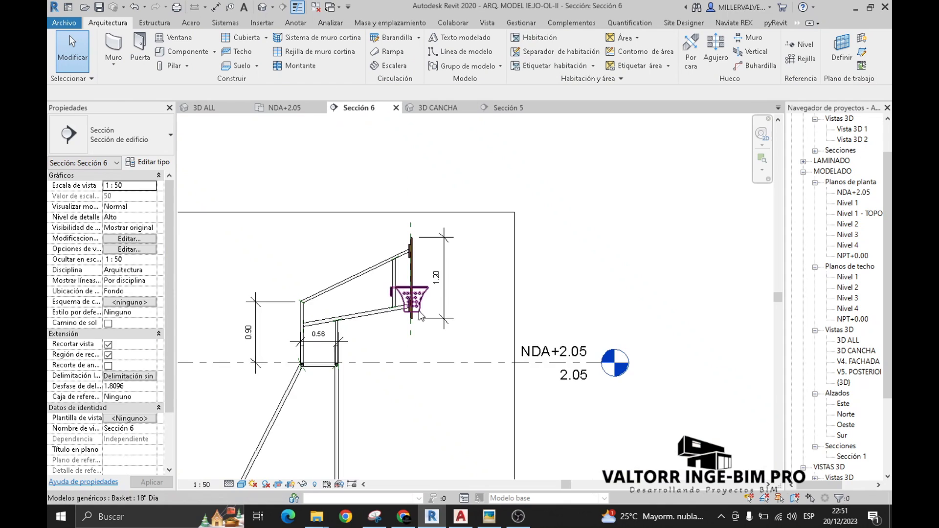
pyautogui.scroll(5, 399, 272)
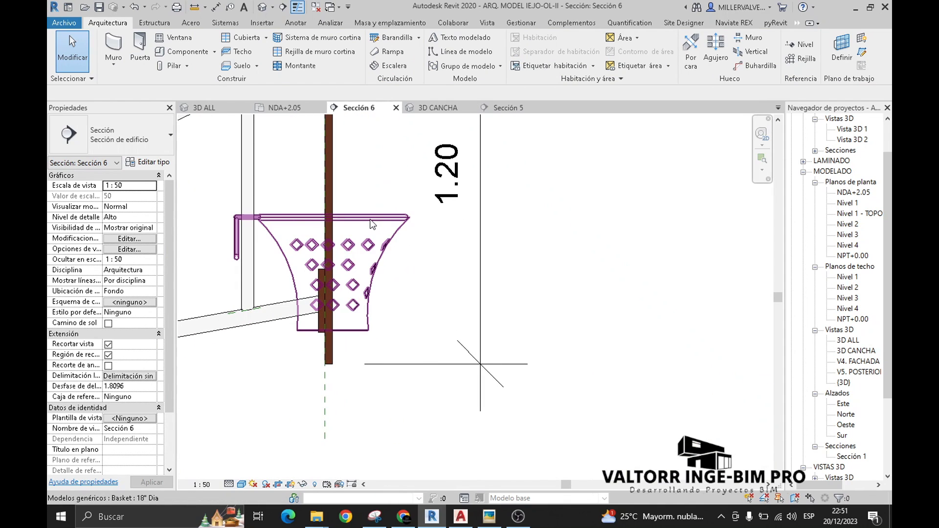
pyautogui.click(274, 215)
pyautogui.moveTo(274, 215); pyautogui.dragTo(277, 266)
pyautogui.moveTo(330, 216); pyautogui.dragTo(328, 229, button='middle')
pyautogui.click(290, 69)
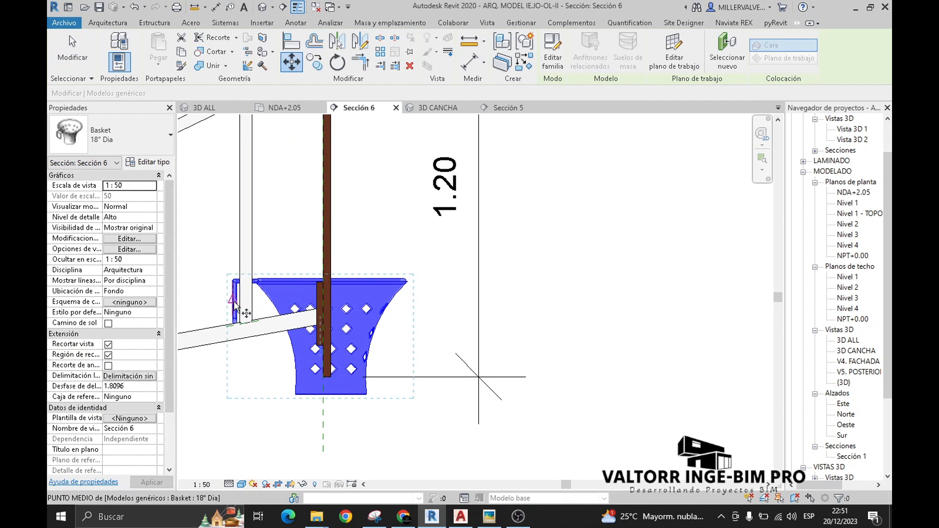
pyautogui.click(233, 308)
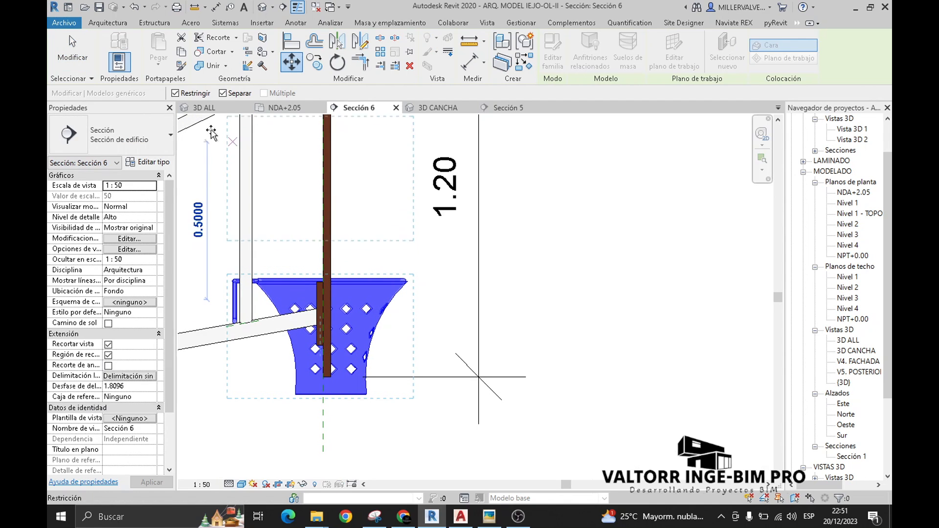
pyautogui.click(330, 293)
pyautogui.press('Escape')
pyautogui.moveTo(353, 281); pyautogui.dragTo(297, 287, button='middle')
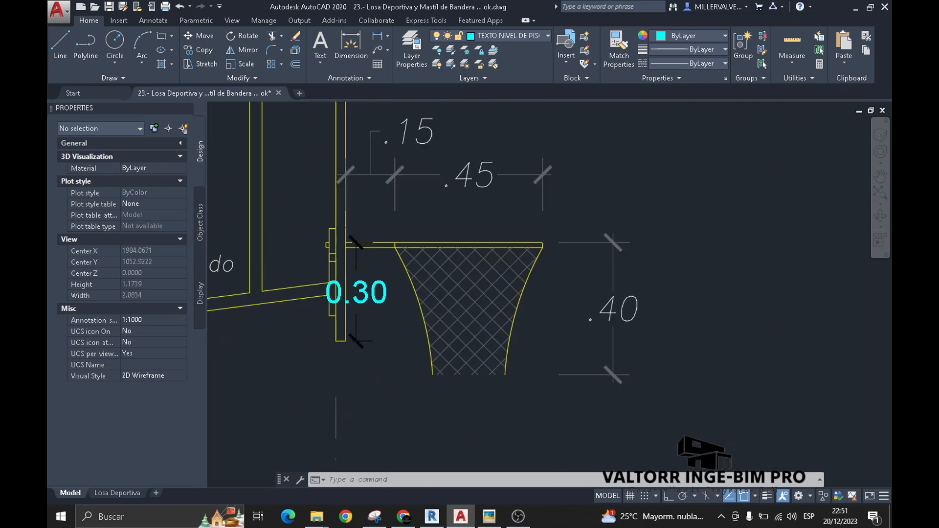
# Check the rim height in the AutoCAD detail and add a vertical aligned dimension from the backboard's lower edge to the basket rim.
pyautogui.scroll(5, 357, 289)
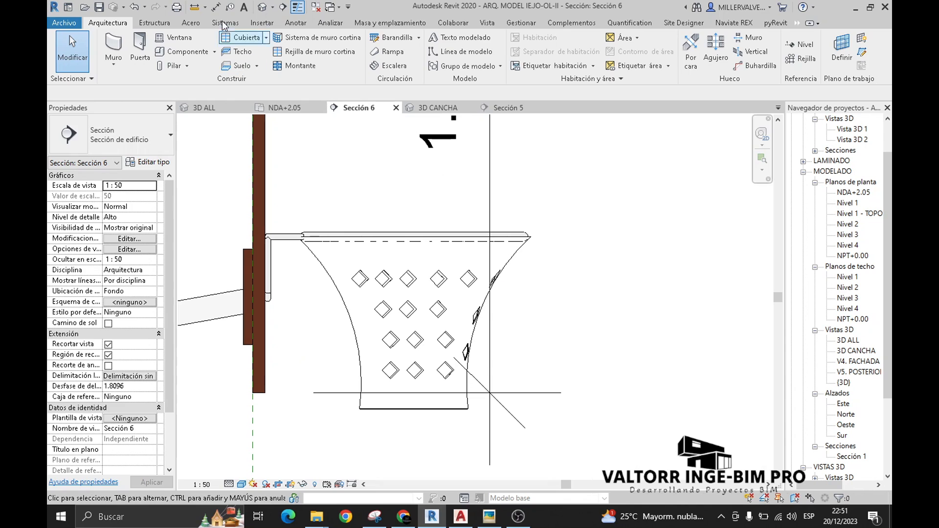
pyautogui.click(216, 6)
pyautogui.click(259, 393)
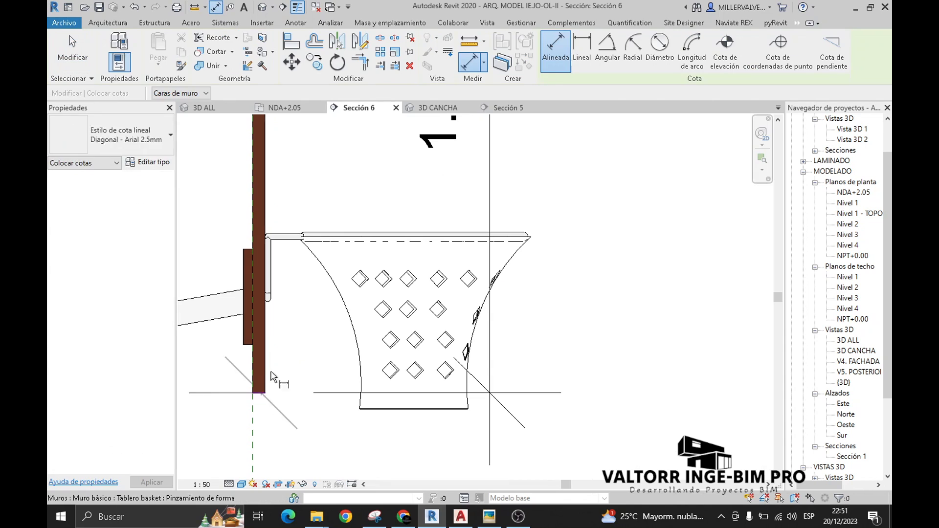
pyautogui.click(283, 238)
pyautogui.moveTo(187, 213); pyautogui.dragTo(325, 283, button='middle')
pyautogui.scroll(-1, 325, 283)
pyautogui.click(323, 283)
pyautogui.press('Escape')
pyautogui.press('Escape')
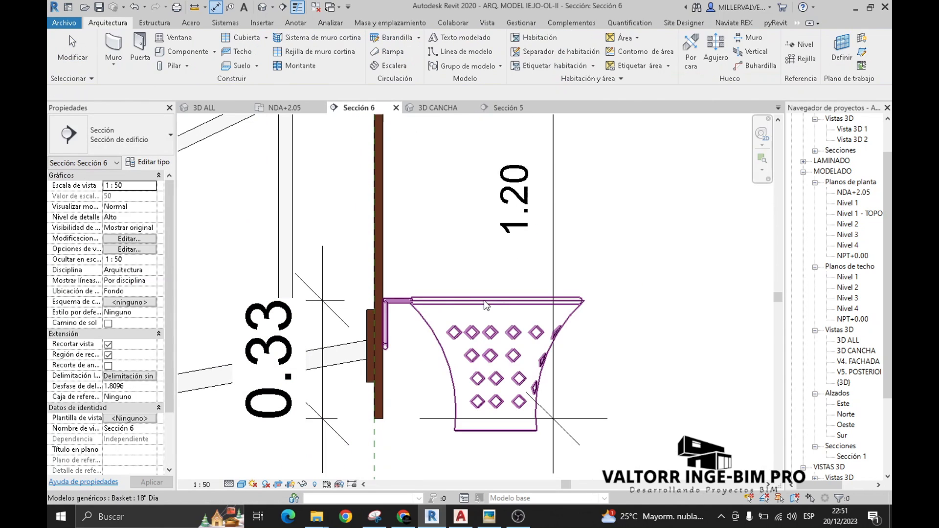
# Set the rim's height above the backboard's lower edge to 0.30 m and check the basket in the 3D CANCHA view.
pyautogui.click(483, 301)
pyautogui.click(270, 359)
pyautogui.write('0.30')
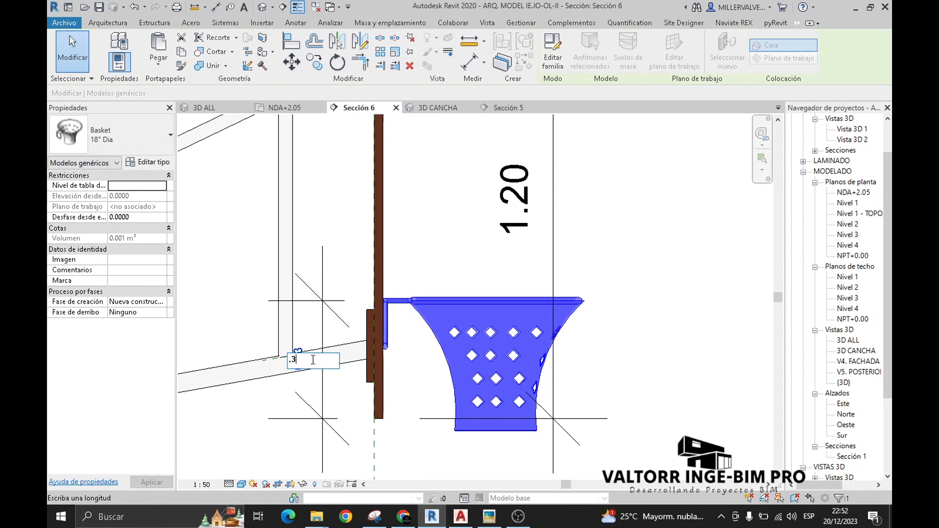
pyautogui.press('Return')
pyautogui.moveTo(487, 340); pyautogui.dragTo(377, 330, button='middle')
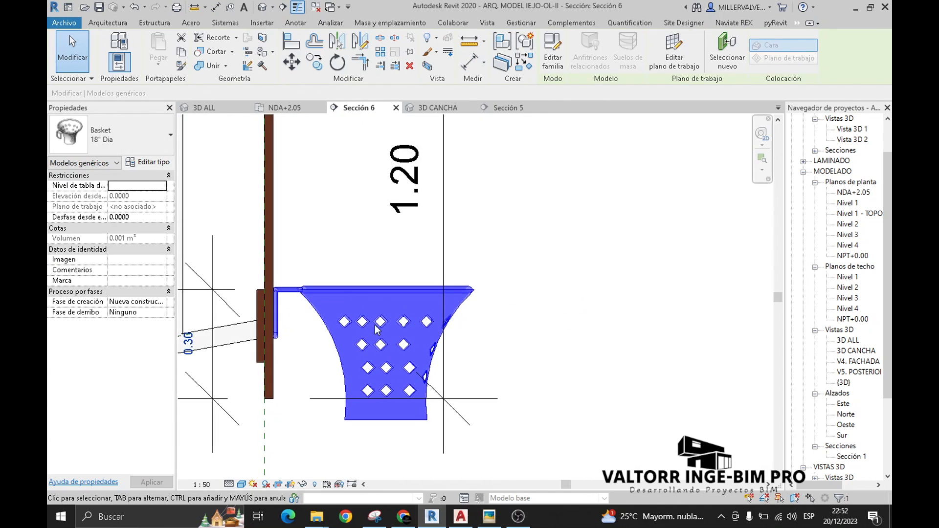
pyautogui.click(279, 367)
pyautogui.scroll(2, 235, 276)
pyautogui.click(424, 110)
pyautogui.moveTo(433, 361); pyautogui.dragTo(450, 318, button='middle')
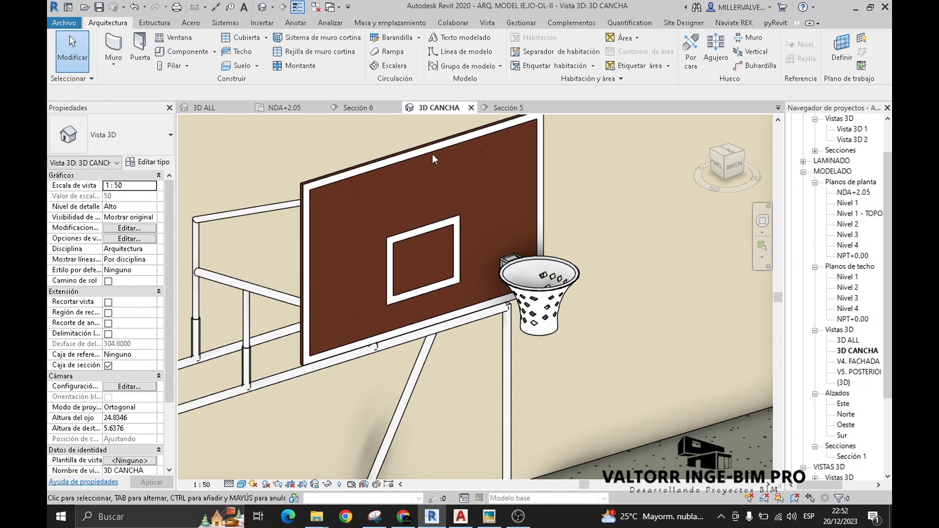
# In Sección 5, move the basket horizontally to centre it under the white target rectangle, and nudge it slightly down.
pyautogui.click(510, 103)
pyautogui.scroll(2, 521, 365)
pyautogui.moveTo(523, 364); pyautogui.dragTo(398, 361)
pyautogui.scroll(3, 453, 358)
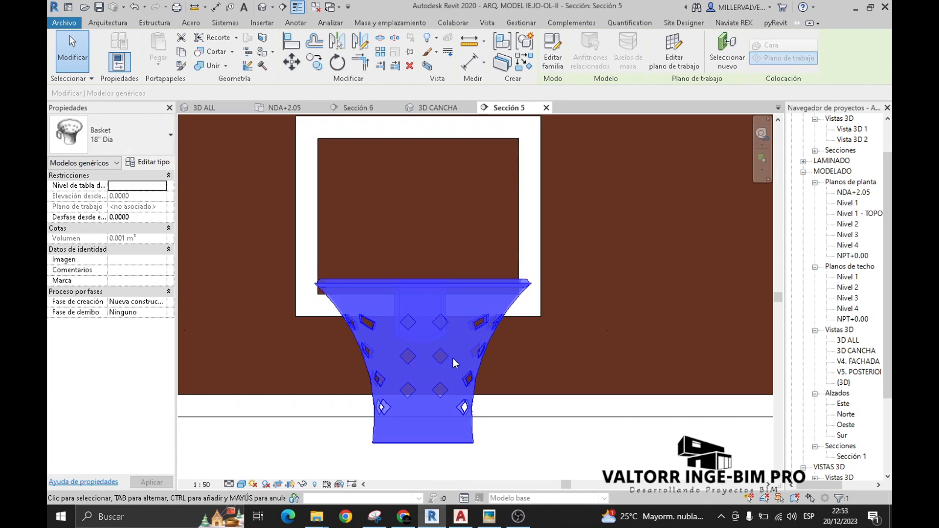
pyautogui.scroll(3, 421, 289)
pyautogui.press('Left')
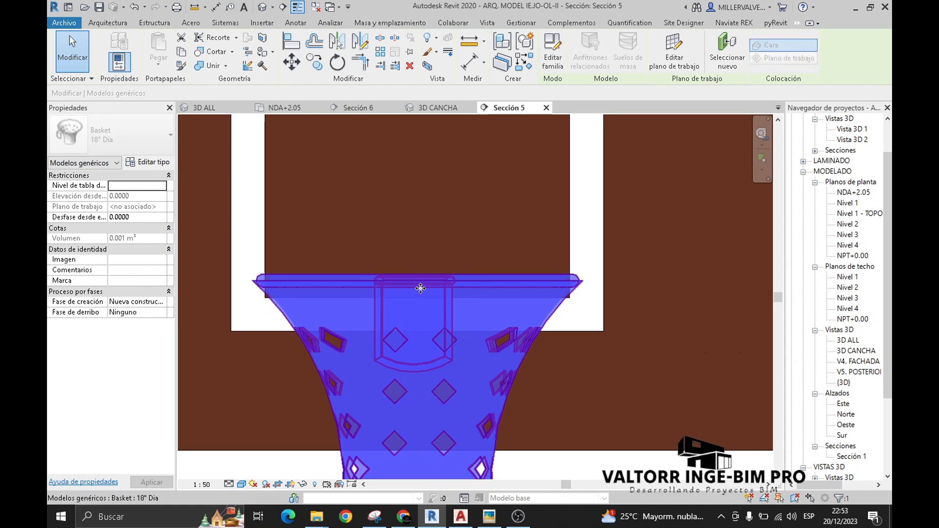
pyautogui.scroll(-1, 422, 286)
pyautogui.moveTo(421, 287); pyautogui.dragTo(438, 291, button='middle')
pyautogui.scroll(1, 434, 325)
pyautogui.press('Down')
pyautogui.press('Down')
pyautogui.press('Down')
pyautogui.press('Down')
pyautogui.press('Down')
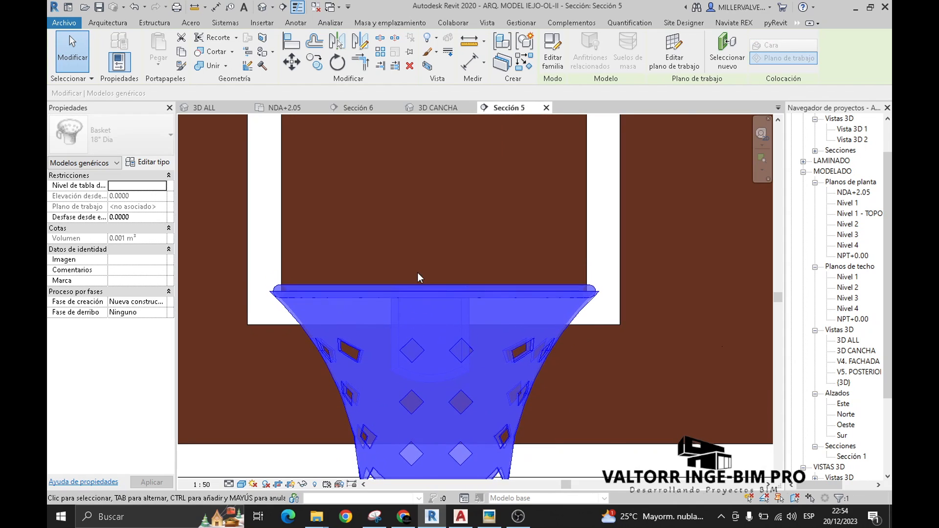
pyautogui.scroll(2, 418, 270)
# Align the basket's rim with the lower edge of the inner target rectangle and check its mounting in the 3D CANCHA view.
pyautogui.press('Escape')
pyautogui.press('a')
pyautogui.press('l')
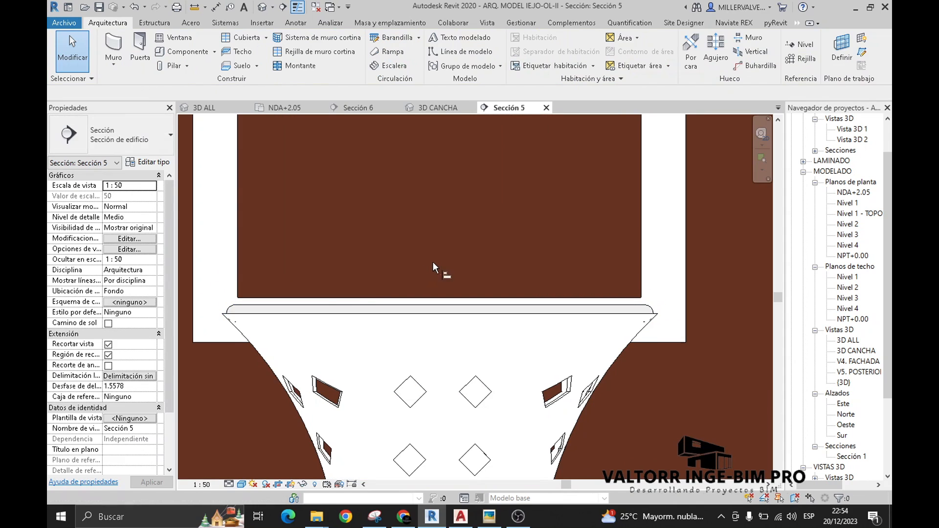
pyautogui.click(312, 298)
pyautogui.click(393, 314)
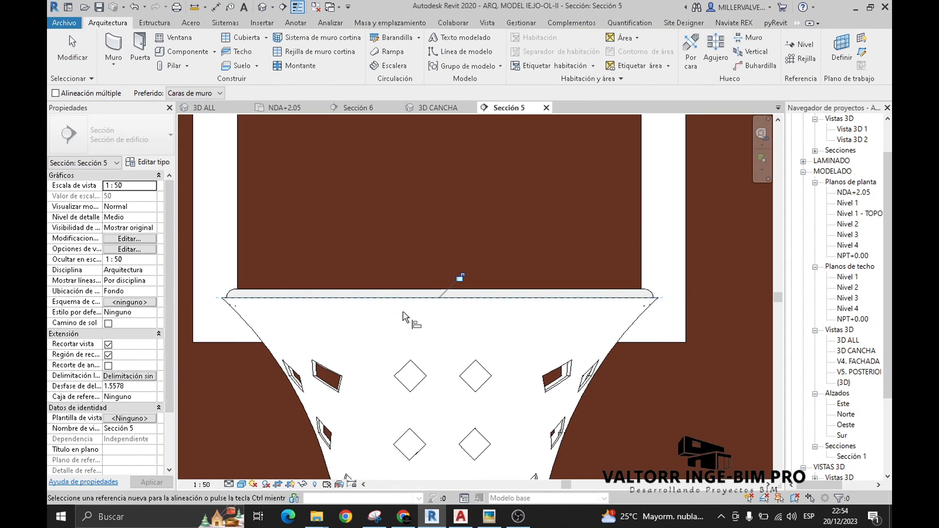
pyautogui.scroll(-2, 442, 313)
pyautogui.press('Escape')
pyautogui.click(432, 107)
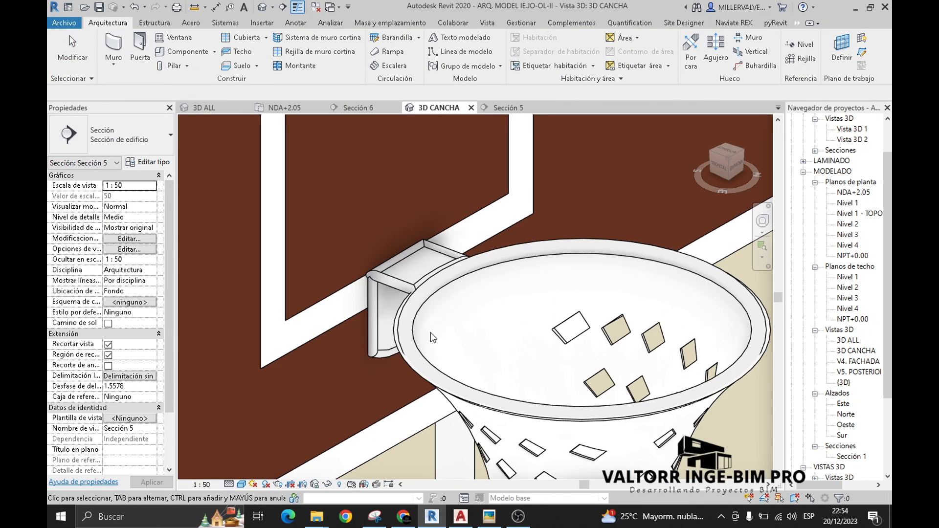
pyautogui.scroll(-3, 431, 332)
pyautogui.scroll(-5, 695, 371)
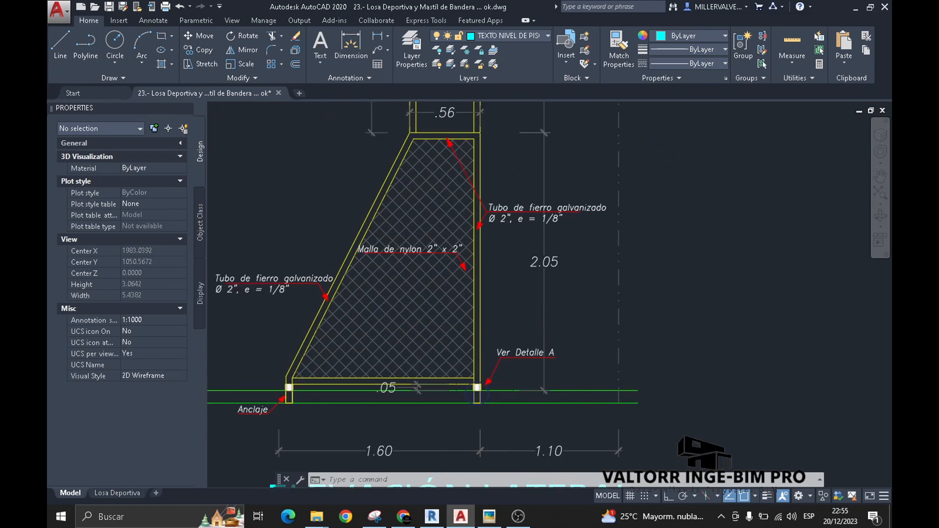
# Consult the nylon mesh detail in AutoCAD and, in Revit's NDA+2.05 plan, duplicate the Tablero basket wall type as Malla 2x2".
pyautogui.scroll(3, 394, 245)
pyautogui.moveTo(400, 247)
pyautogui.mouseDown(button='middle')
pyautogui.moveTo(411, 205)
pyautogui.moveTo(432, 263)
pyautogui.mouseUp(button='middle')
pyautogui.scroll(-4, 462, 203)
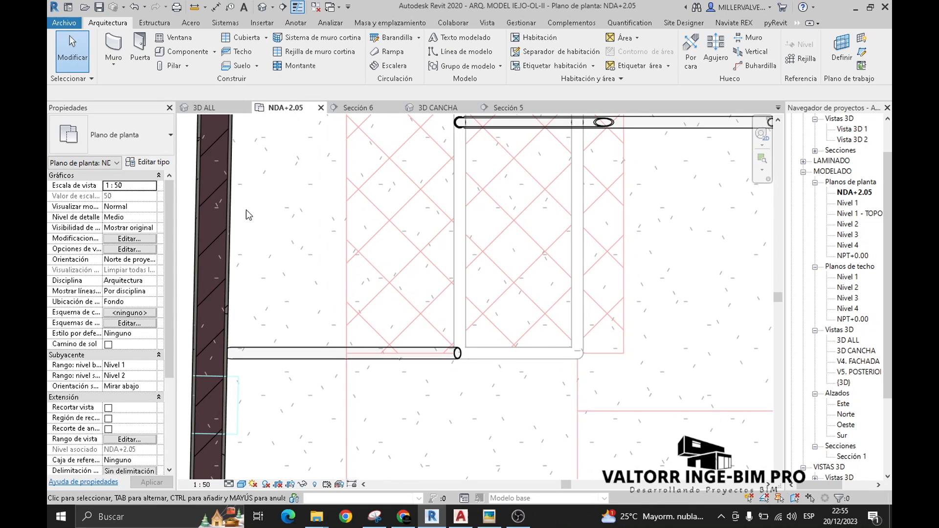
pyautogui.click(118, 66)
pyautogui.click(148, 162)
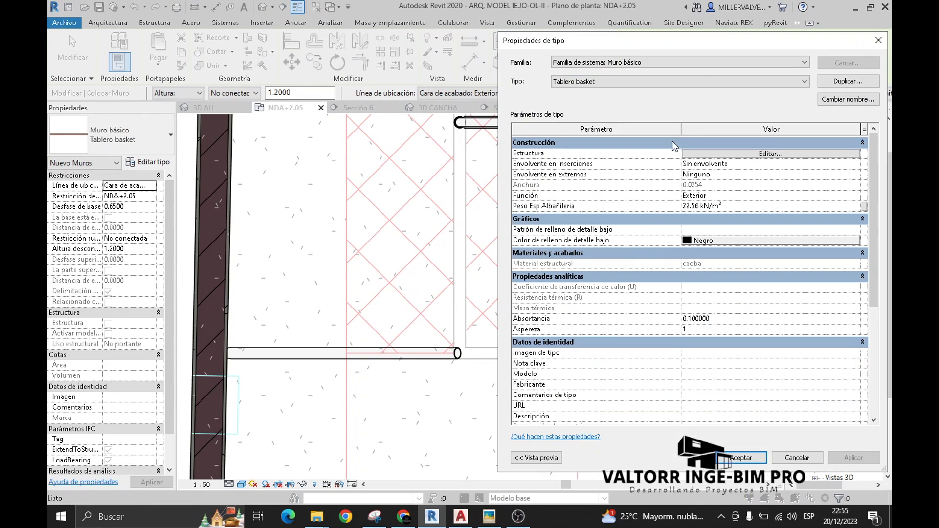
pyautogui.click(849, 81)
pyautogui.write('Malla d')
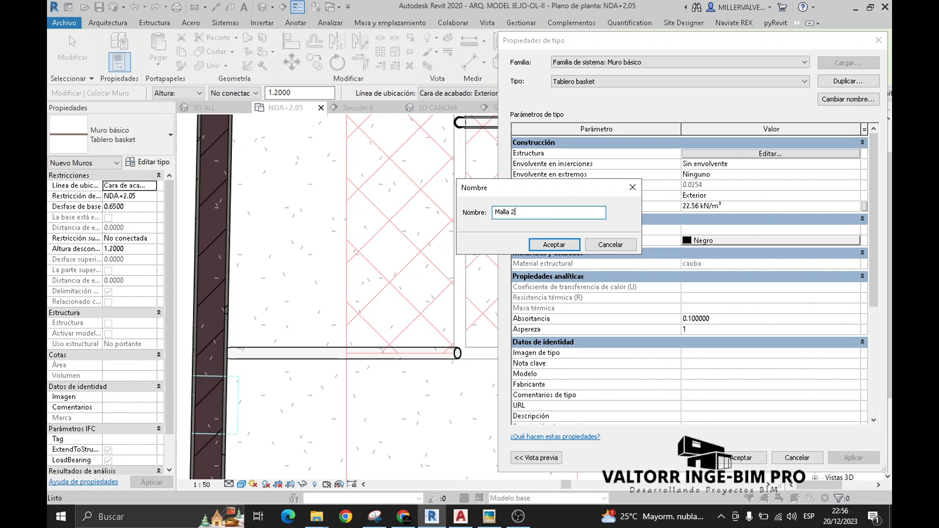
pyautogui.click(556, 244)
# Set the structure layer of the Malla 2x2" wall type to a thickness of 5 mm.
pyautogui.click(715, 154)
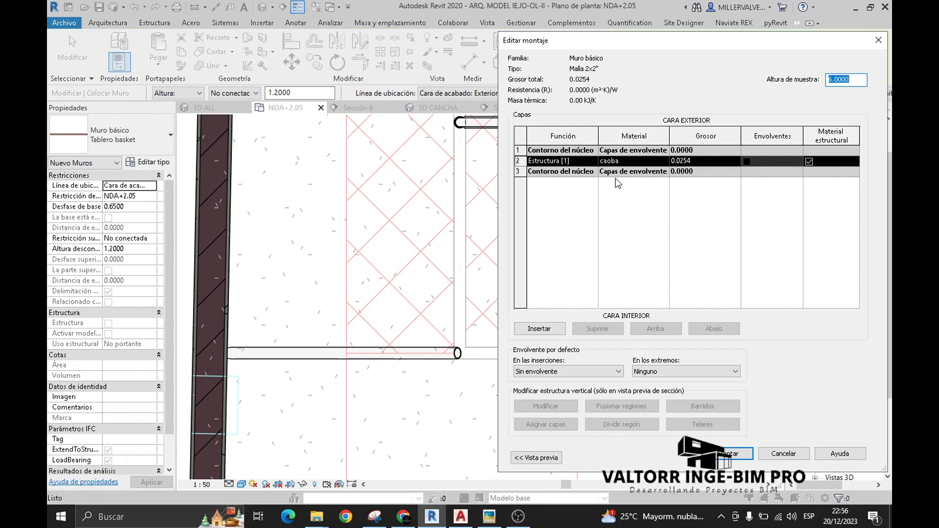
pyautogui.click(681, 162)
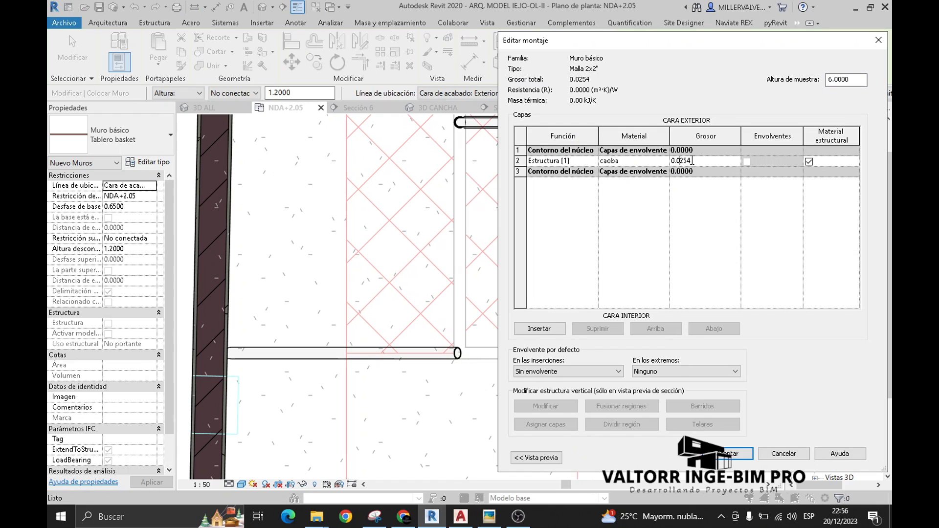
pyautogui.moveTo(699, 160); pyautogui.dragTo(668, 165)
pyautogui.write('5mm')
pyautogui.press('Return')
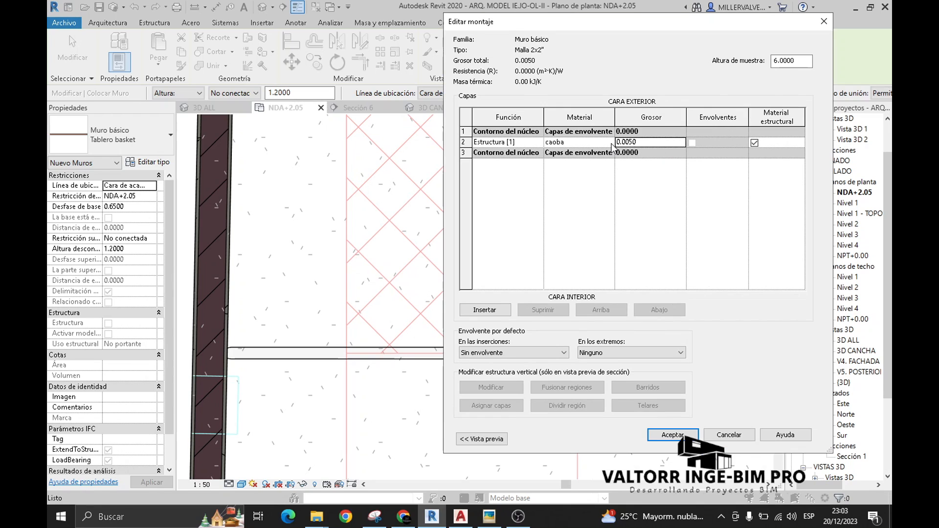
# Create a new material named Malla 2"x2" for the wall type's structure layer.
pyautogui.click(587, 142)
pyautogui.click(610, 142)
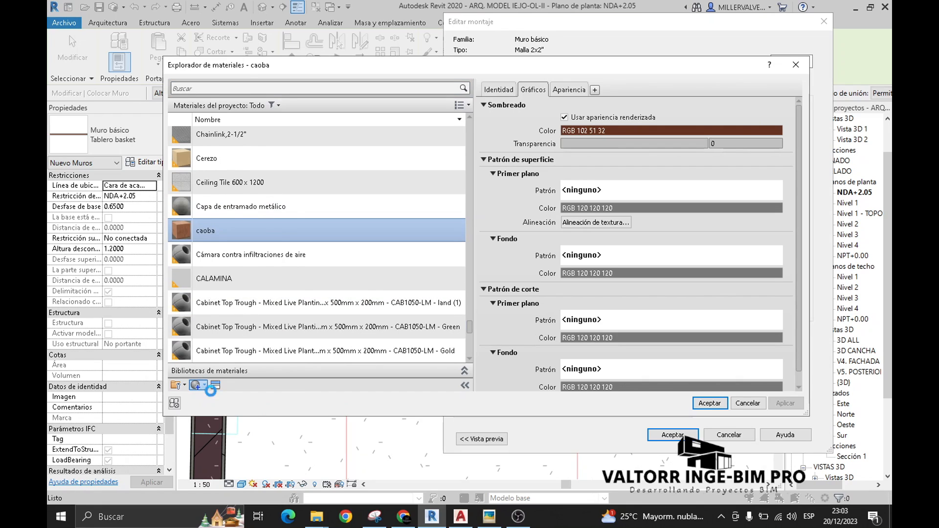
pyautogui.click(222, 248)
pyautogui.write('Malla 2"x2"')
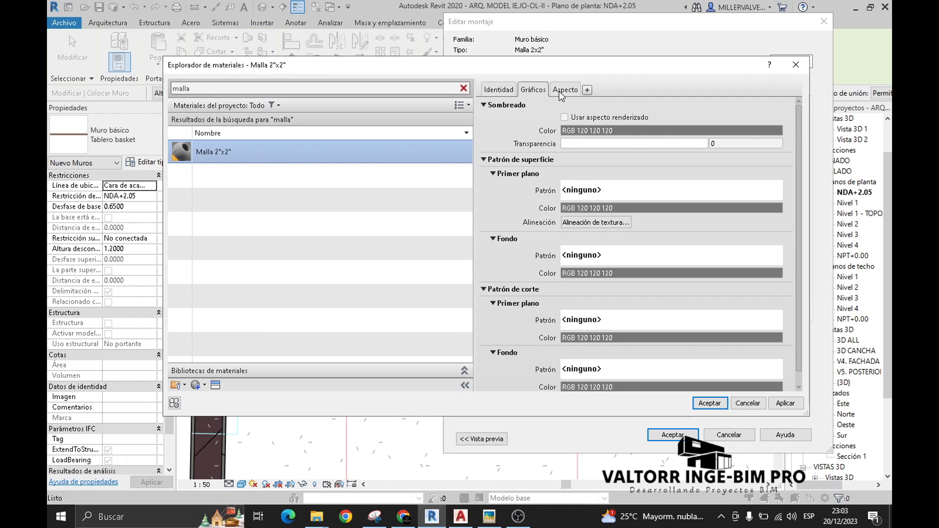
# Set the mesh material's appearance image to Chain-link.bump.png, and replace it with Chain-link.cutout.png in the texture editor.
pyautogui.click(559, 91)
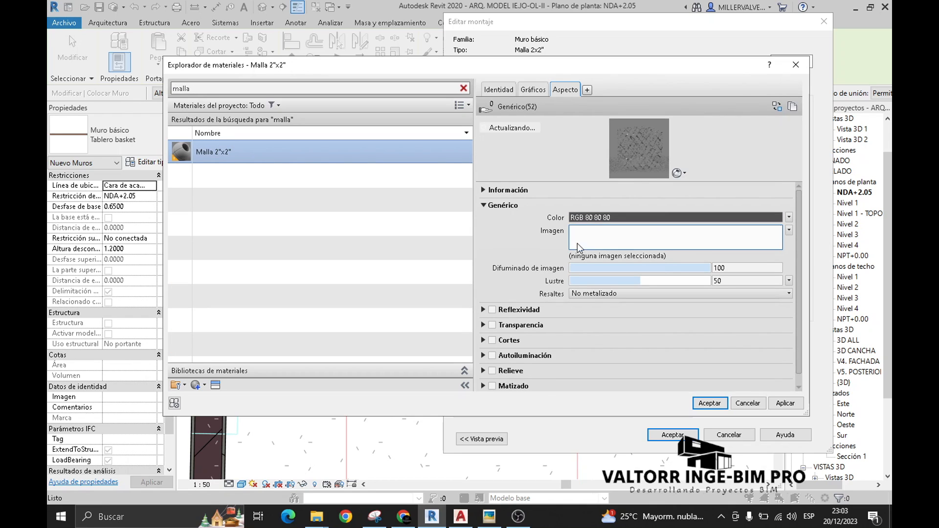
pyautogui.click(592, 237)
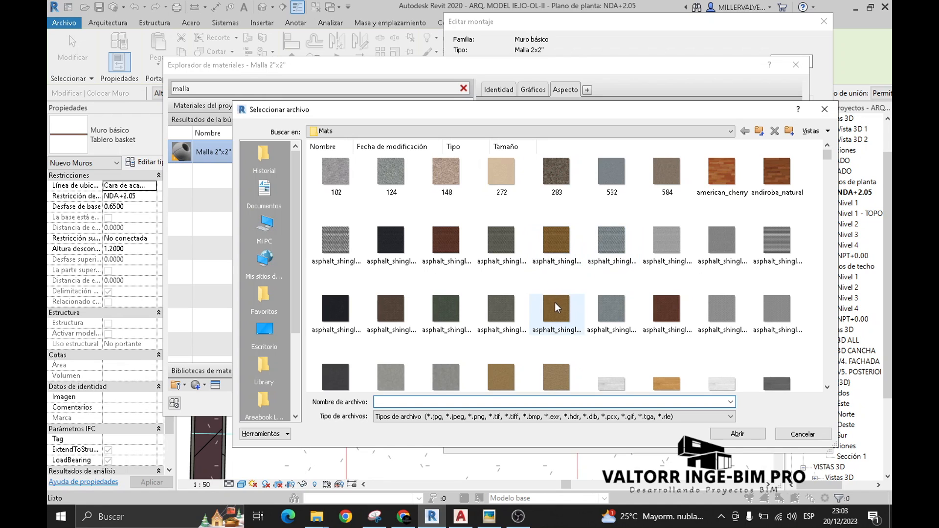
pyautogui.scroll(-5, 555, 302)
pyautogui.scroll(-4, 555, 312)
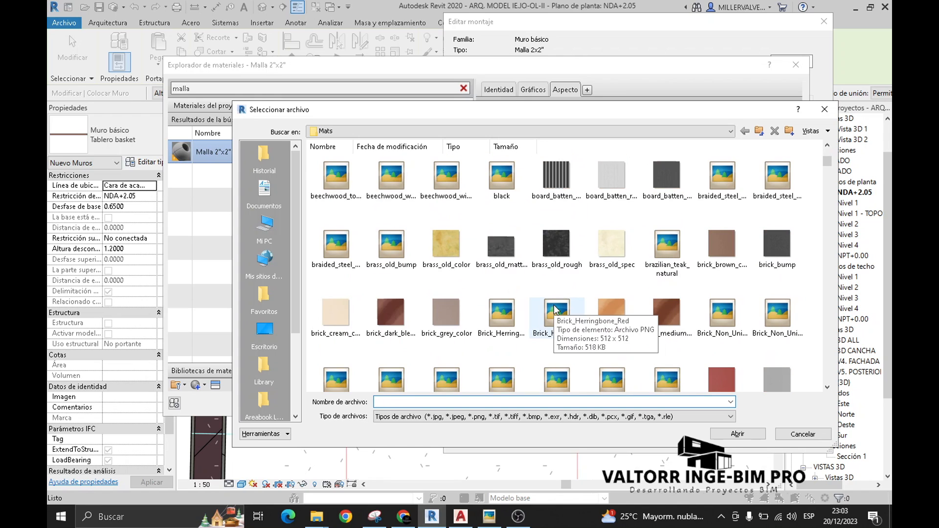
pyautogui.click(390, 402)
pyautogui.write('chain-link.bump.png')
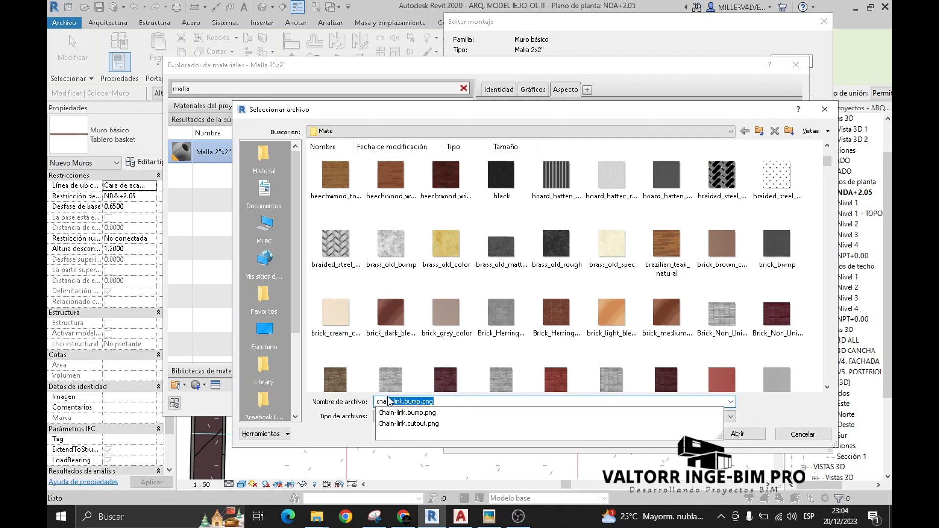
pyautogui.click(450, 412)
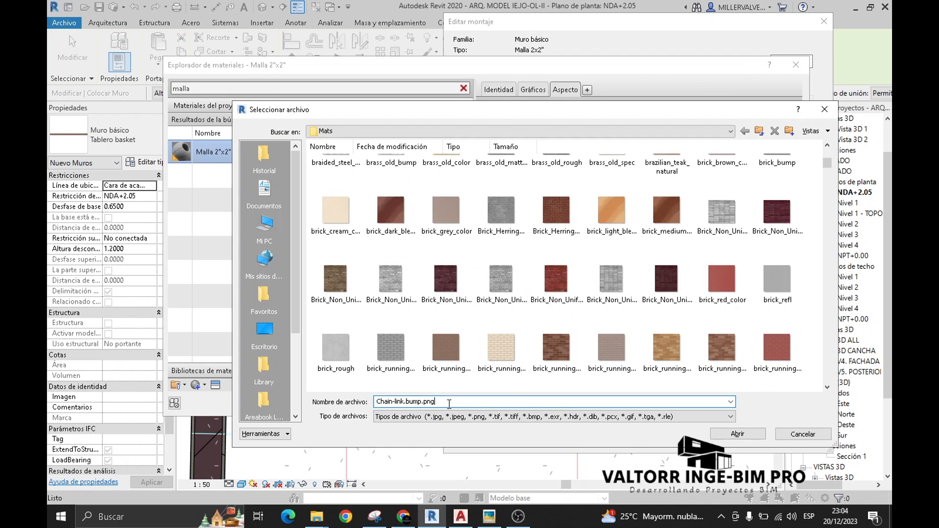
pyautogui.press('Return')
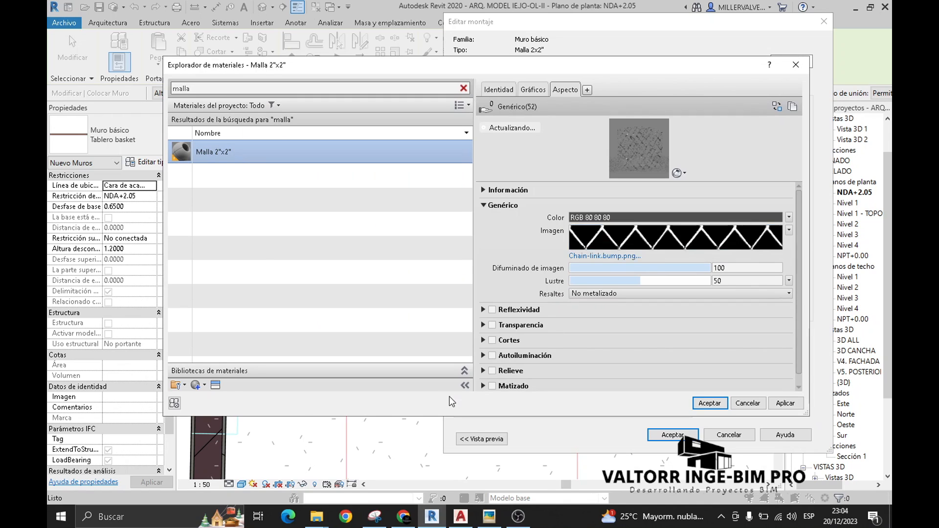
pyautogui.click(594, 239)
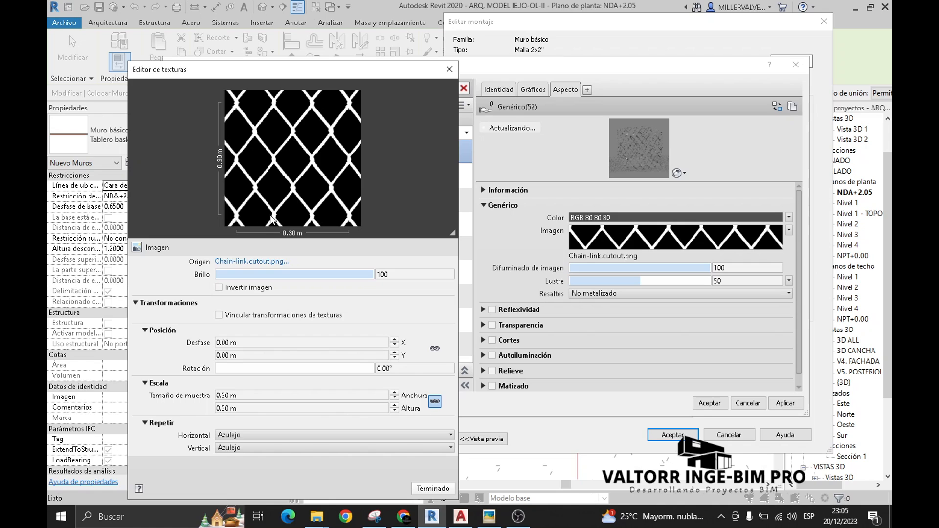
pyautogui.hotkey('ctrl', '2')
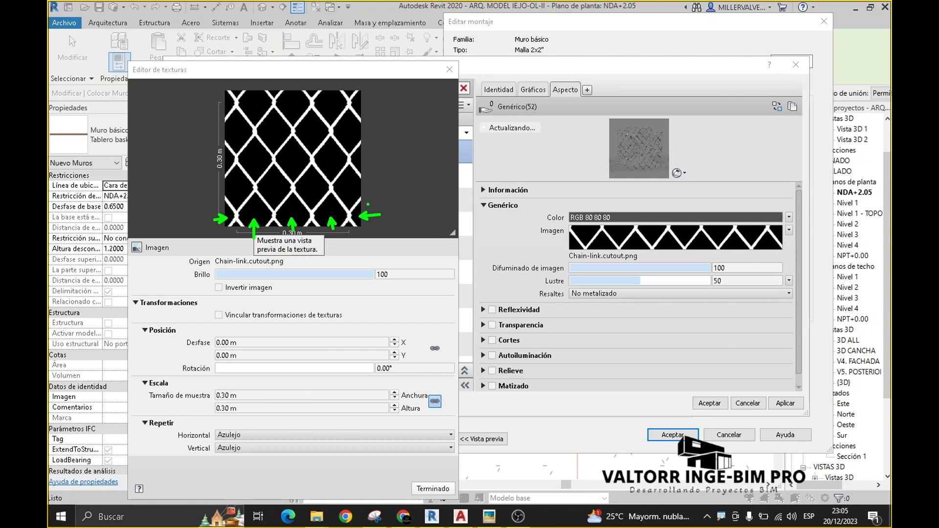
pyautogui.write('4*2')
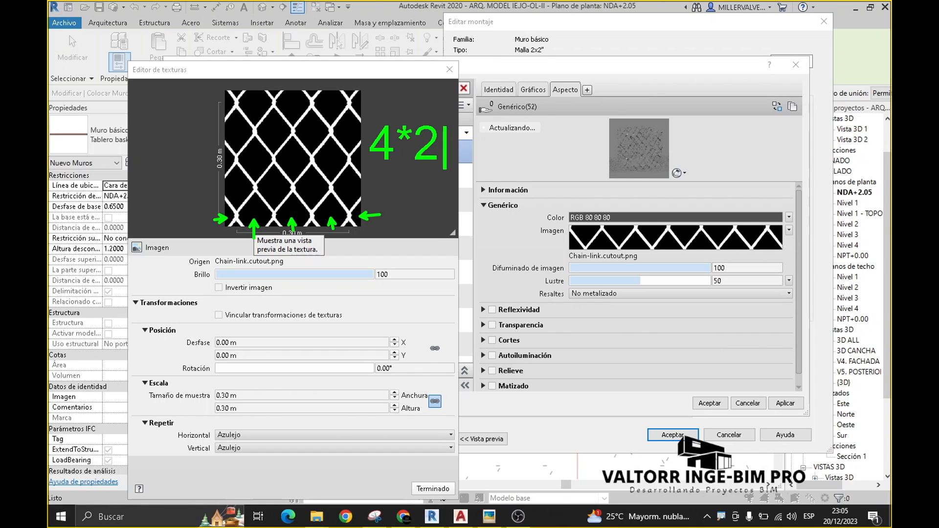
pyautogui.write('"')
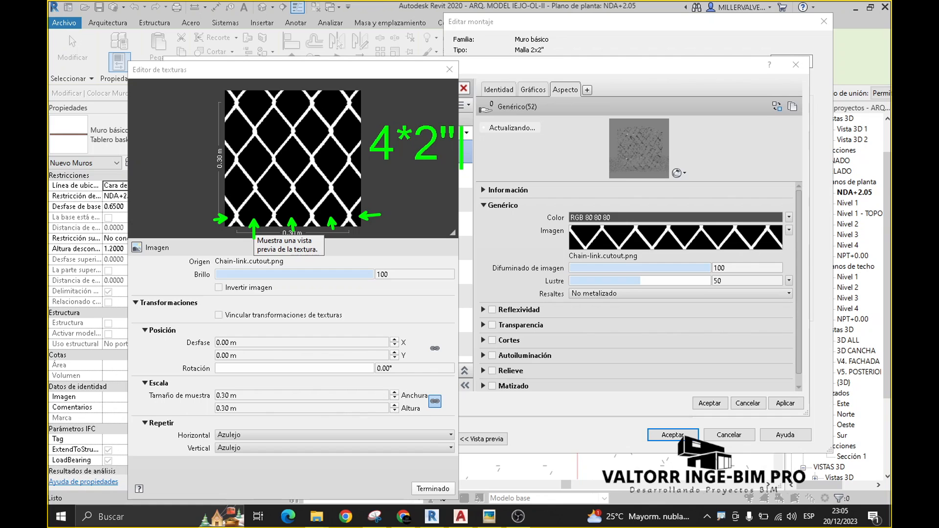
pyautogui.write('=10cm')
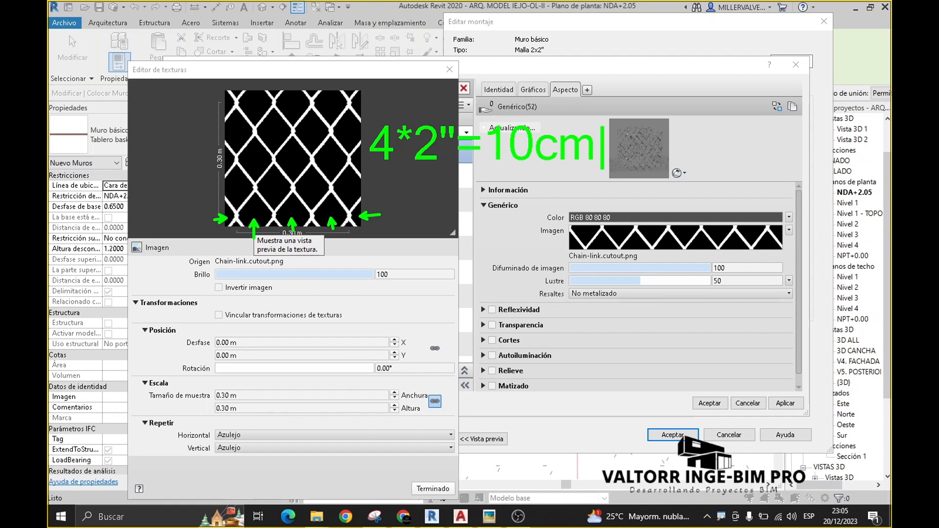
pyautogui.press('Escape')
pyautogui.press('r')
pyautogui.keyDown('ctrl'); pyautogui.keyDown('shift'); pyautogui.moveTo(596, 152); pyautogui.dragTo(638, 115); pyautogui.keyUp('shift'); pyautogui.keyUp('ctrl')
pyautogui.keyDown('shift'); pyautogui.moveTo(228, 191); pyautogui.dragTo(364, 191); pyautogui.keyUp('shift')
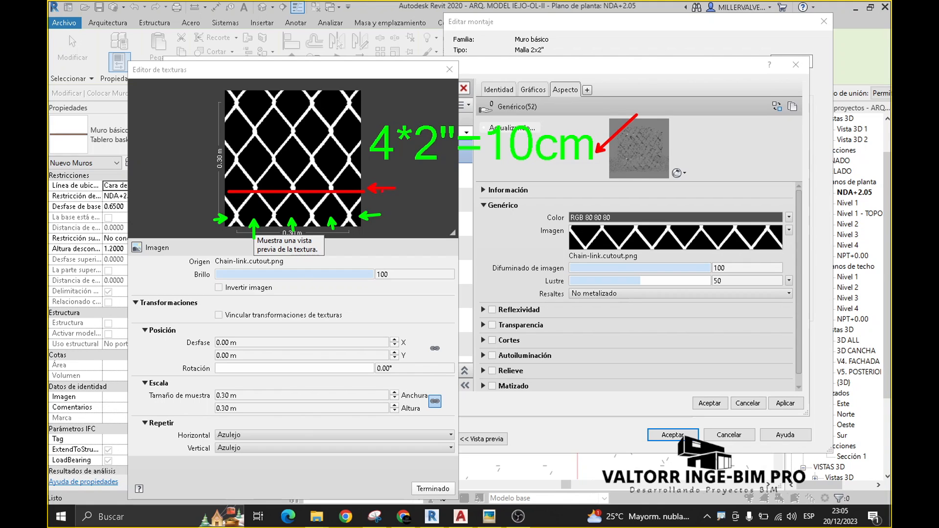
pyautogui.press('Escape')
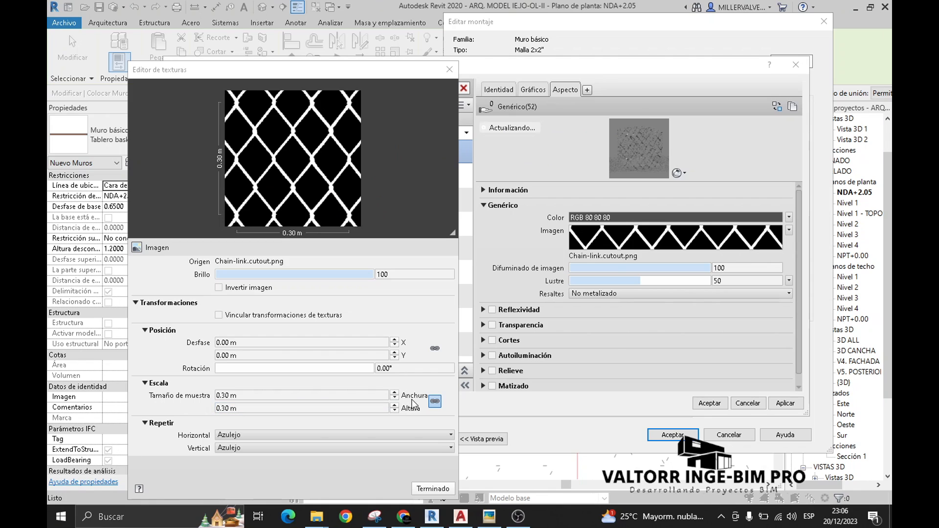
# Set the chain-link texture's sample size to 10 cm wide and 7.5 cm high with unlinked proportions, and finish the texture edit.
pyautogui.click(275, 400)
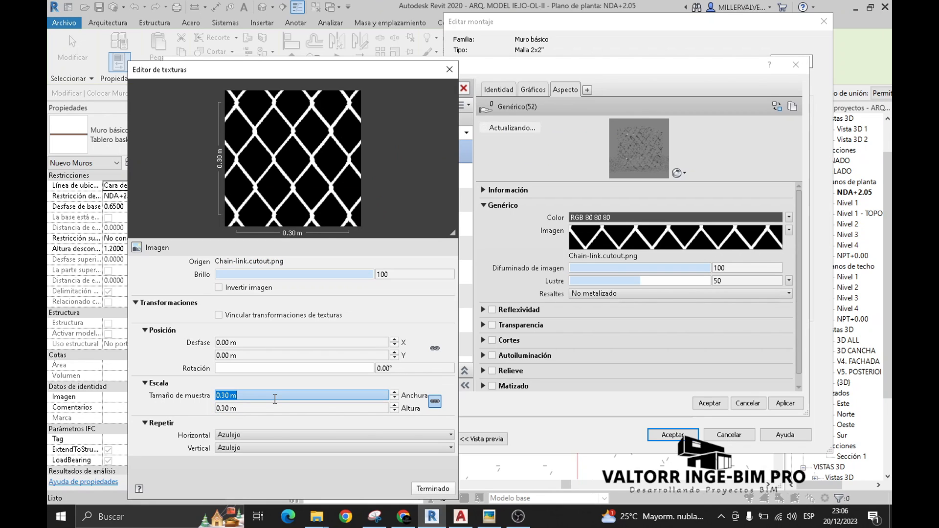
pyautogui.write('10')
pyautogui.press('Tab')
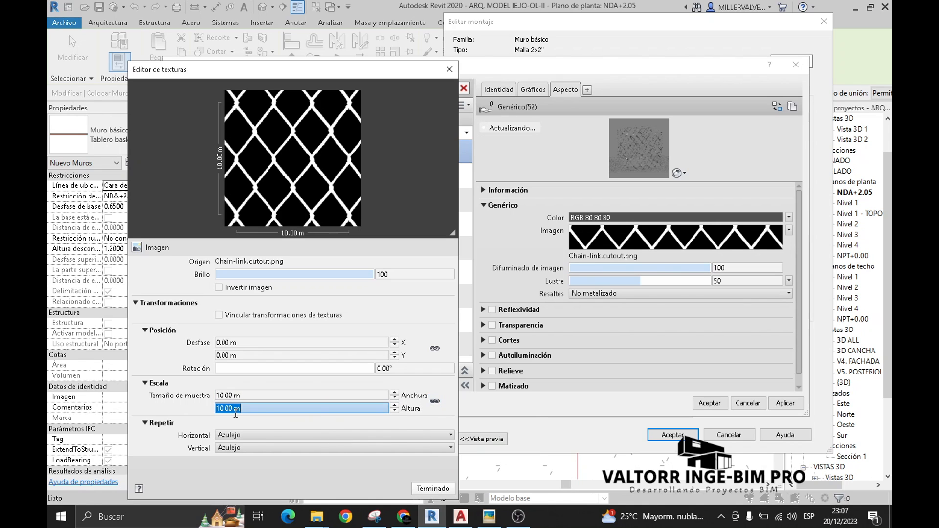
pyautogui.write('7.5c')
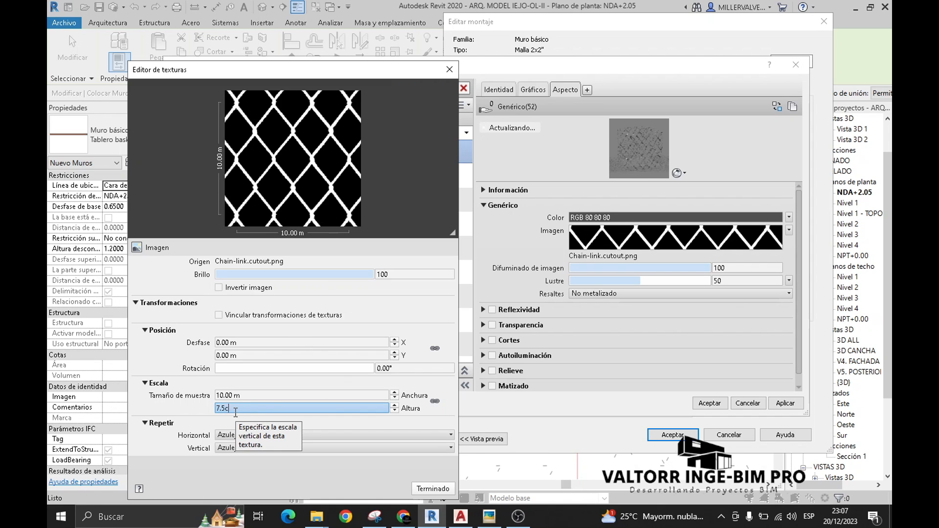
pyautogui.hotkey('shift', 'Tab')
pyautogui.write('10cm')
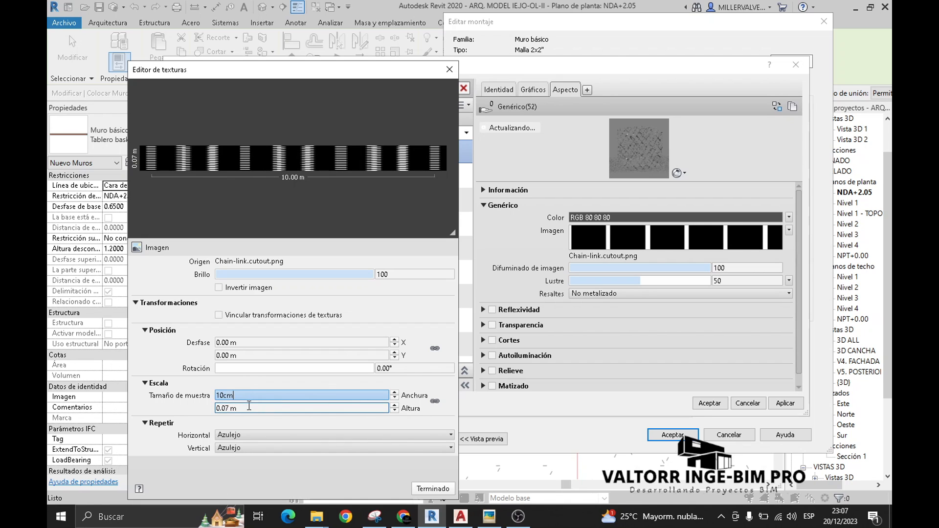
pyautogui.press('Tab')
pyautogui.click(427, 371)
pyautogui.click(433, 489)
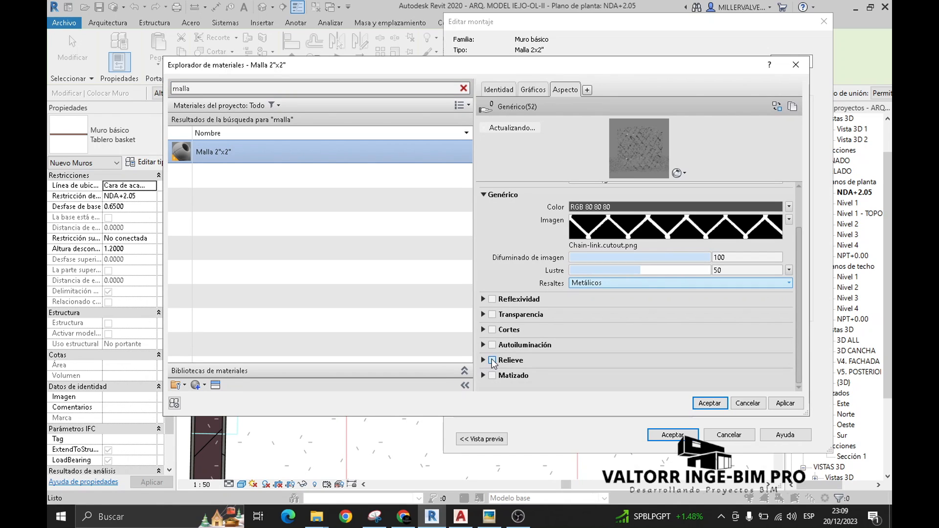
# Enable relief for the mesh material and load Chain-link.bump.png as its relief image.
pyautogui.click(483, 361)
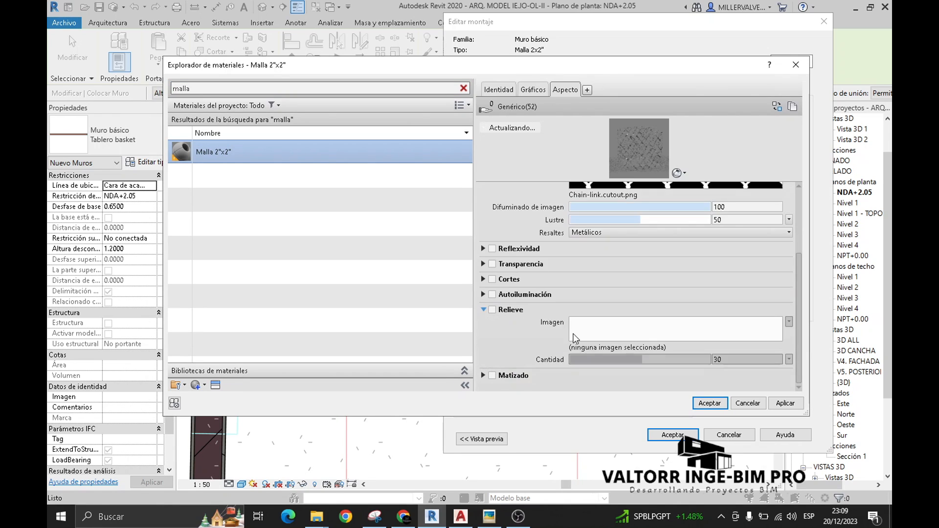
pyautogui.click(493, 310)
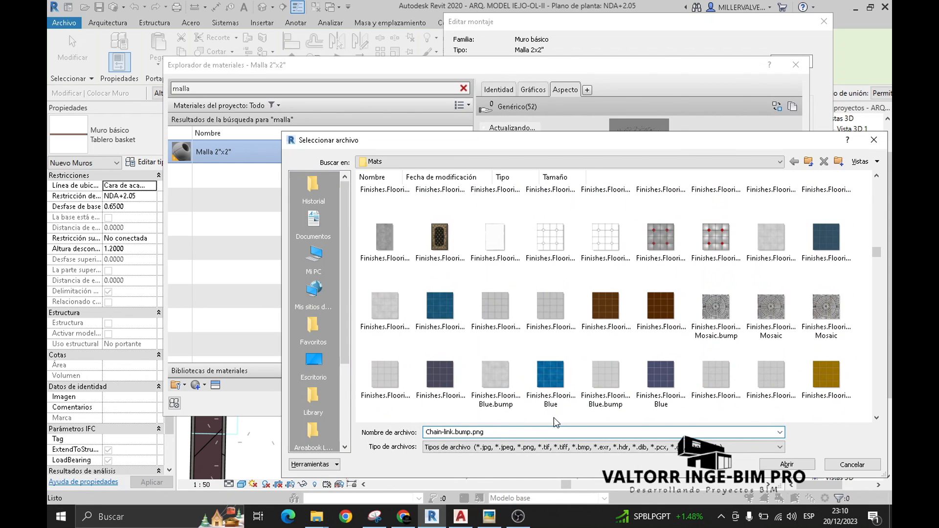
pyautogui.click(767, 465)
# Set the relief texture's sample size to 0.10 m wide and 0.07 m high with unlinked proportions, and finish the texture edit.
pyautogui.click(434, 403)
pyautogui.click(258, 396)
pyautogui.write('.1')
pyautogui.click(243, 406)
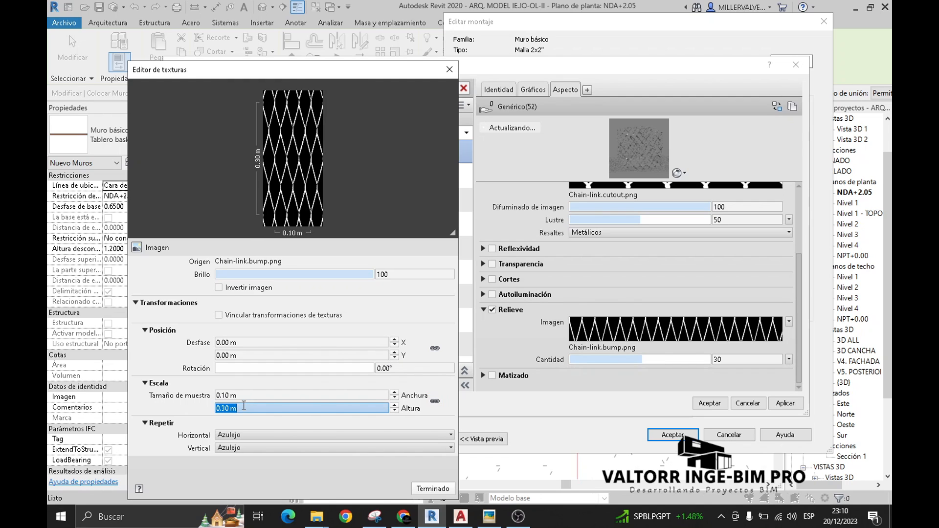
pyautogui.write('.07')
pyautogui.press('Return')
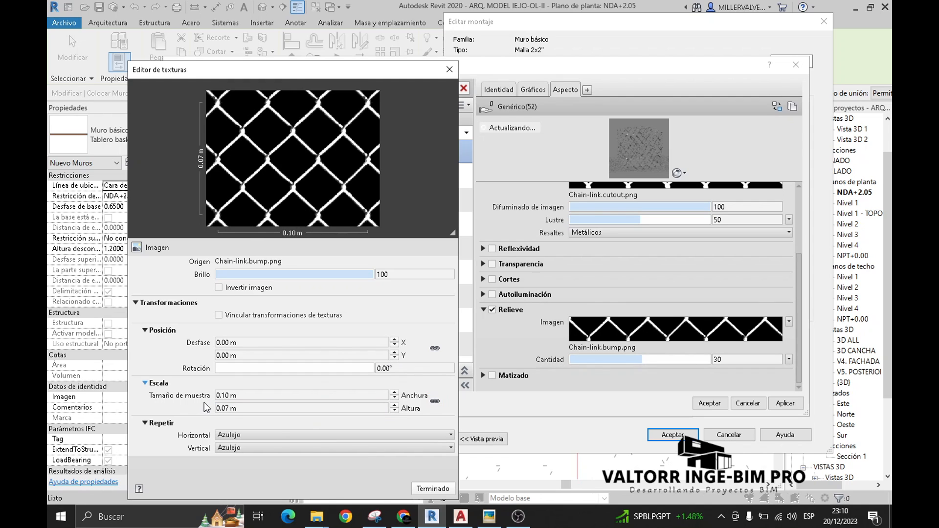
pyautogui.click(433, 488)
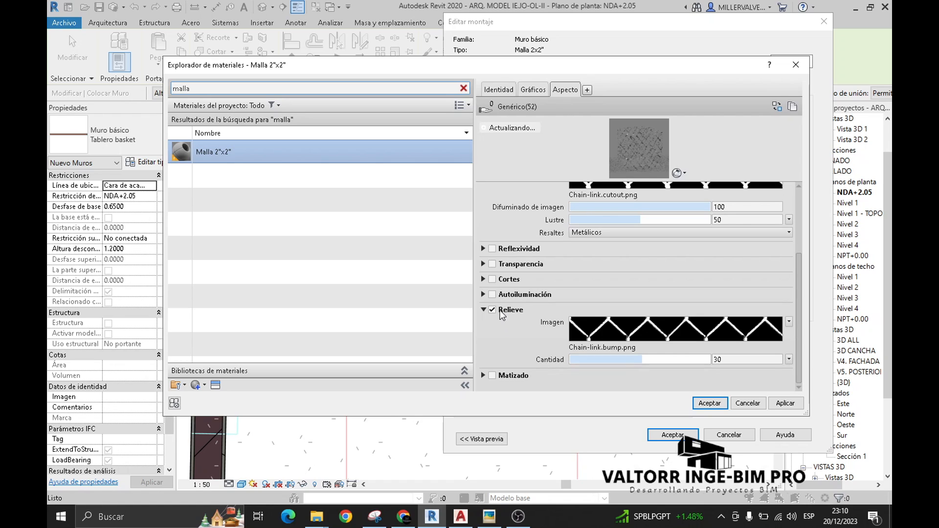
# Enable cutouts for the mesh material and load Chain-link.bump.png as the cutout image.
pyautogui.click(484, 280)
pyautogui.click(675, 298)
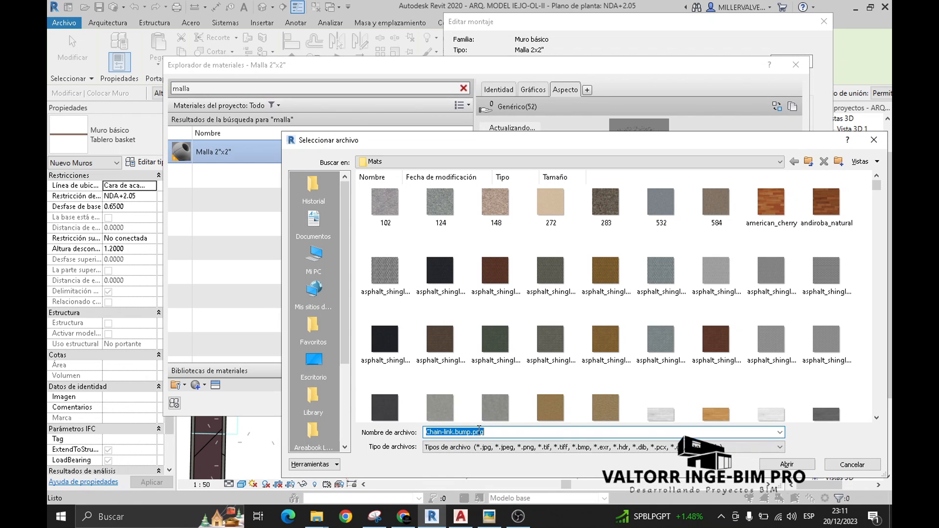
pyautogui.click(787, 465)
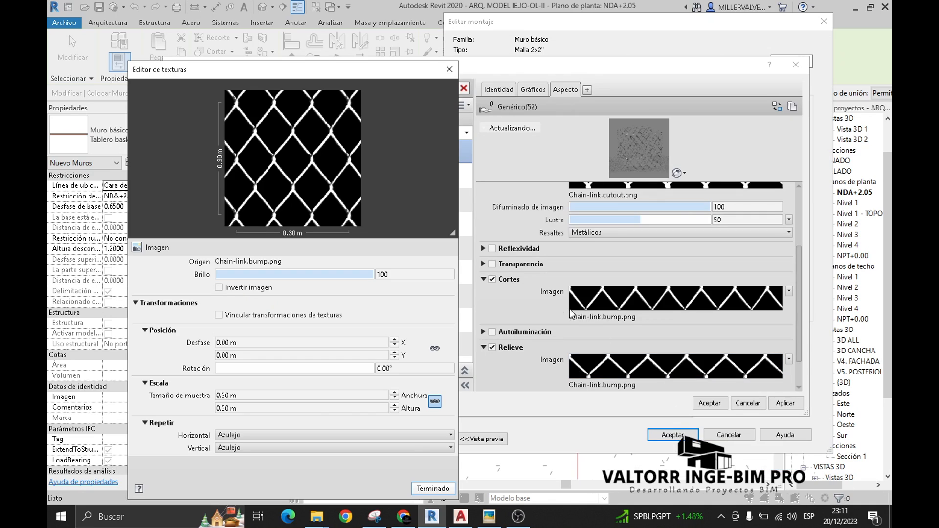
# Set the cutout texture's sample size to 0.10 m wide and 0.075 m high, and finish the texture edit.
pyautogui.click(235, 396)
pyautogui.write('0.1')
pyautogui.click(236, 407)
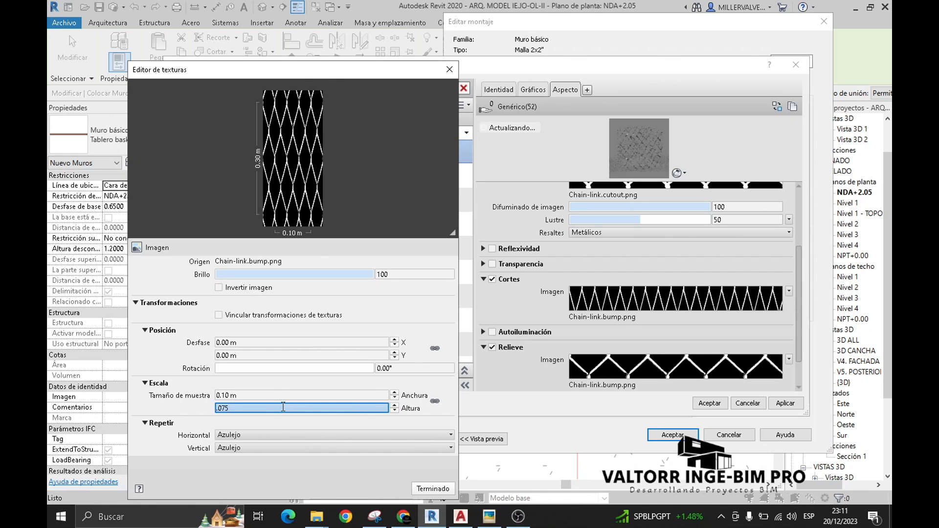
pyautogui.press('Return')
pyautogui.click(433, 489)
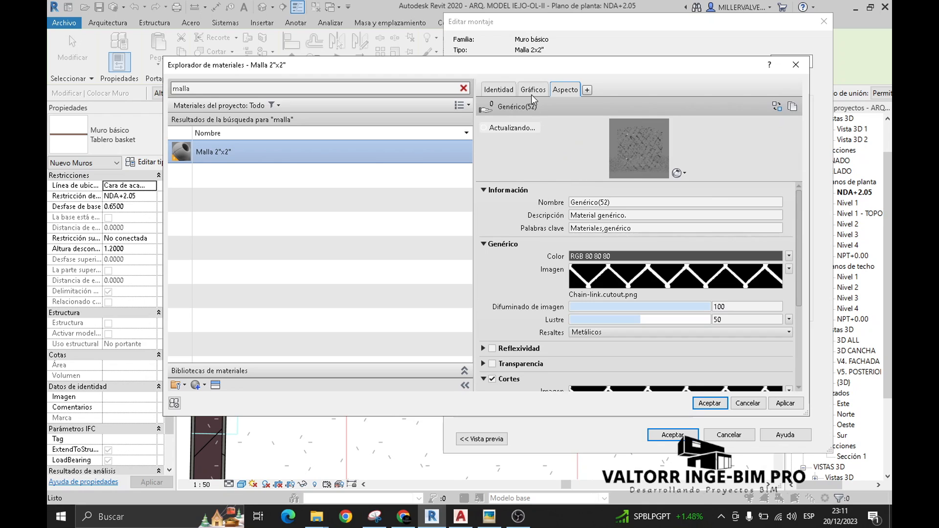
# Duplicate the Diagonal crosshatch fill pattern for the material's surface foreground and name the copy Diagonal2".
pyautogui.click(533, 90)
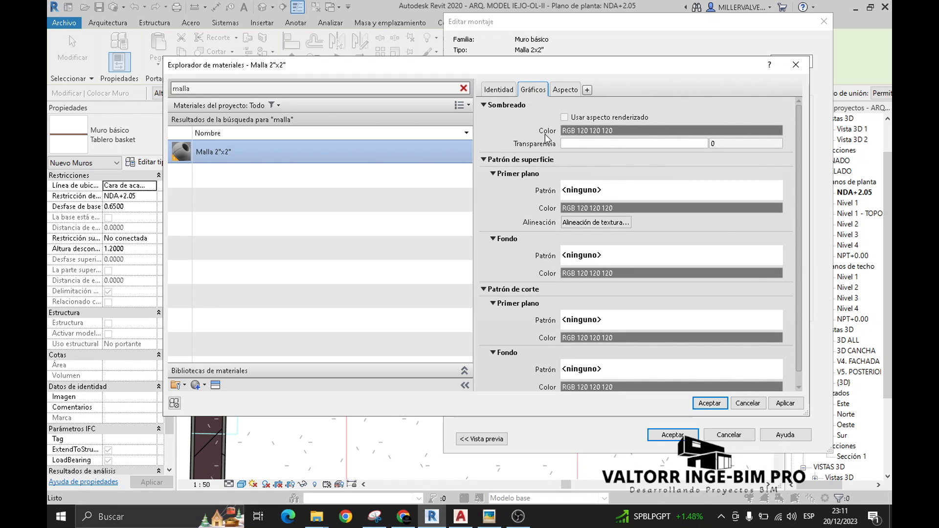
pyautogui.click(587, 196)
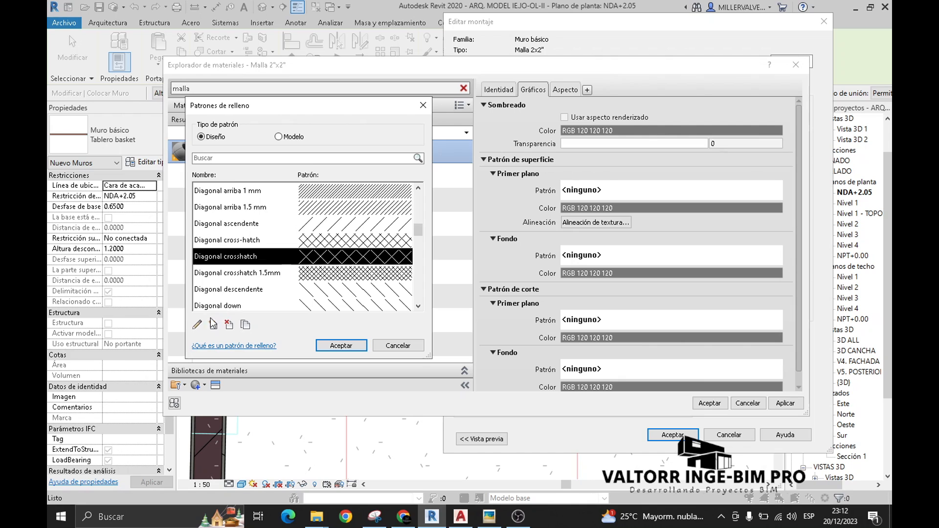
pyautogui.click(246, 325)
pyautogui.moveTo(239, 249); pyautogui.dragTo(202, 250)
pyautogui.write('2"')
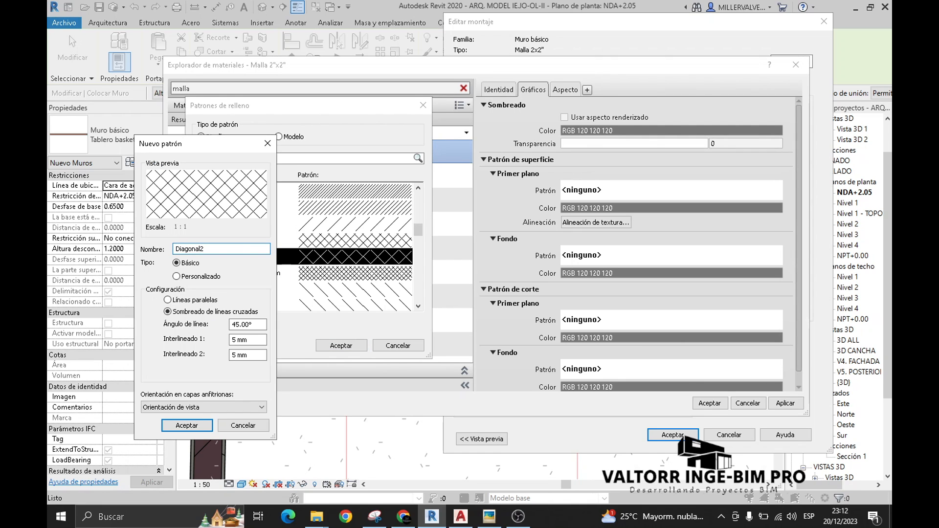
# Set both line spacings of the new pattern to 2.5 cm and apply it as the surface foreground pattern.
pyautogui.click(229, 342)
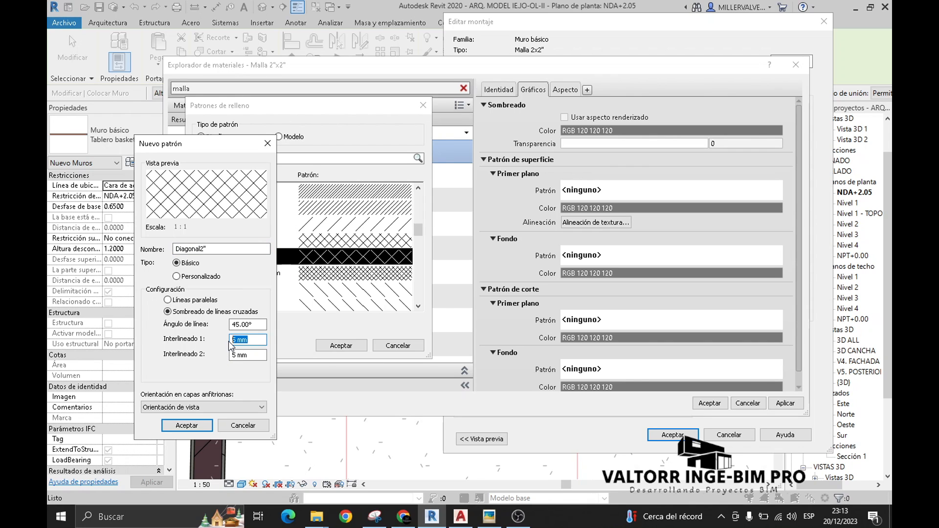
pyautogui.write('2.5cm')
pyautogui.click(250, 355)
pyautogui.write('2.5cm')
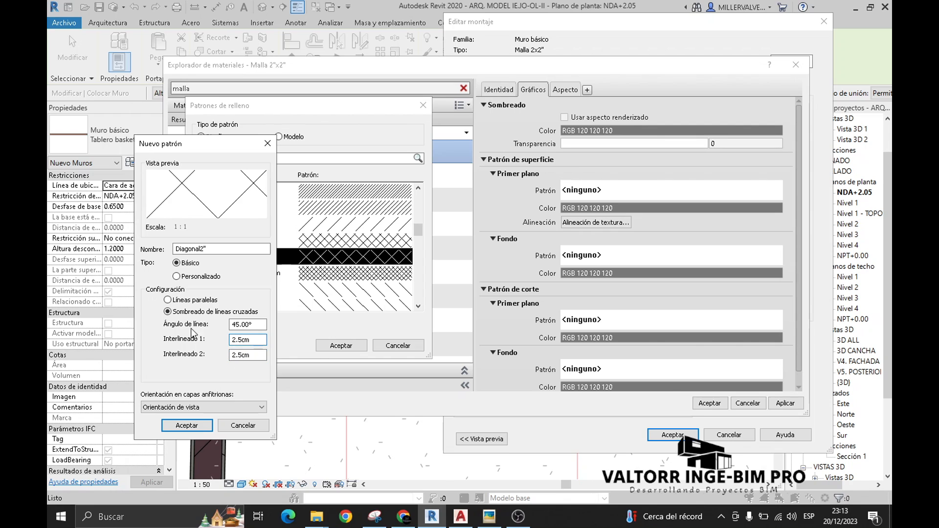
pyautogui.click(187, 425)
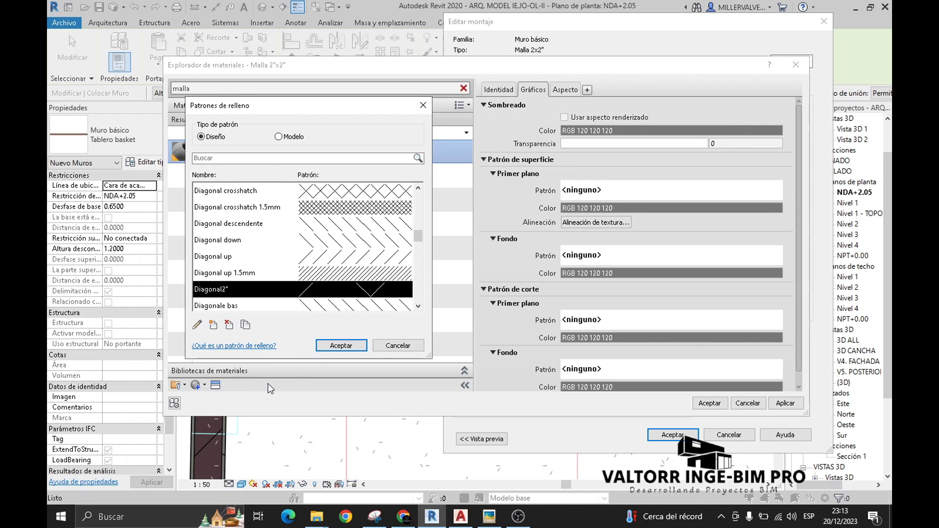
pyautogui.click(327, 345)
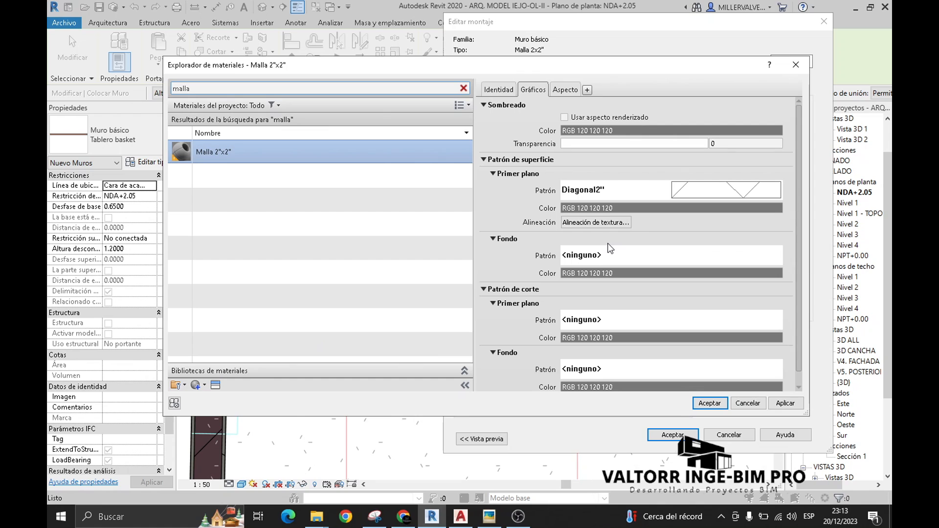
# Assign Diagonal2" as the material's cut foreground pattern, and accept the material and the Malla 2x2" wall type.
pyautogui.scroll(-1, 608, 247)
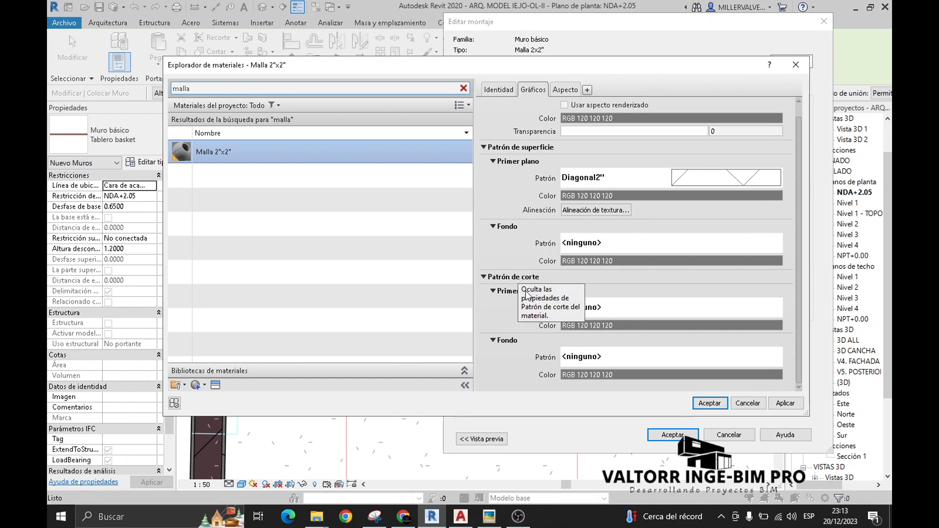
pyautogui.click(622, 313)
pyautogui.click(262, 216)
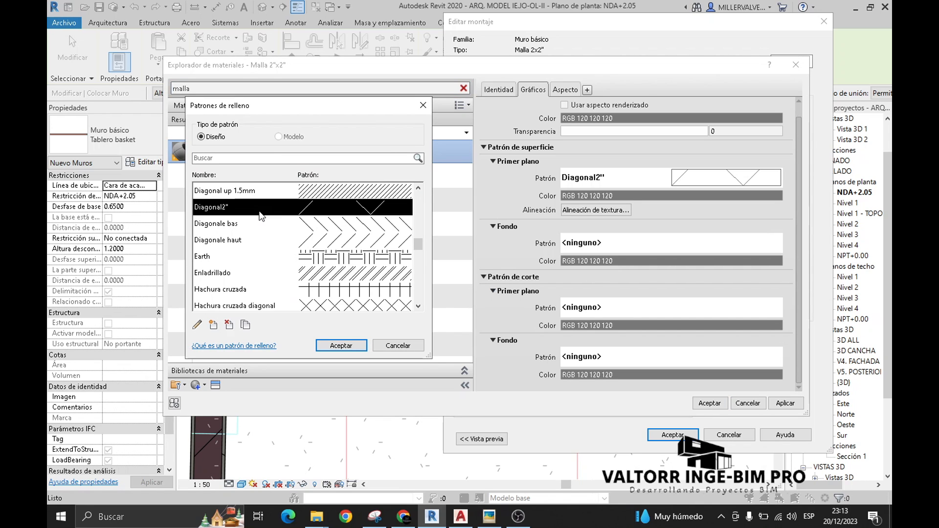
pyautogui.click(341, 346)
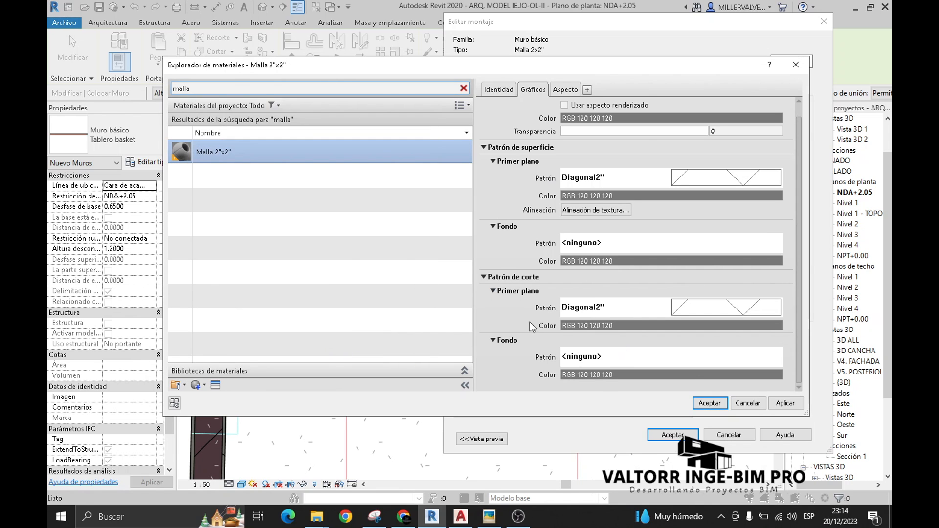
pyautogui.click(709, 403)
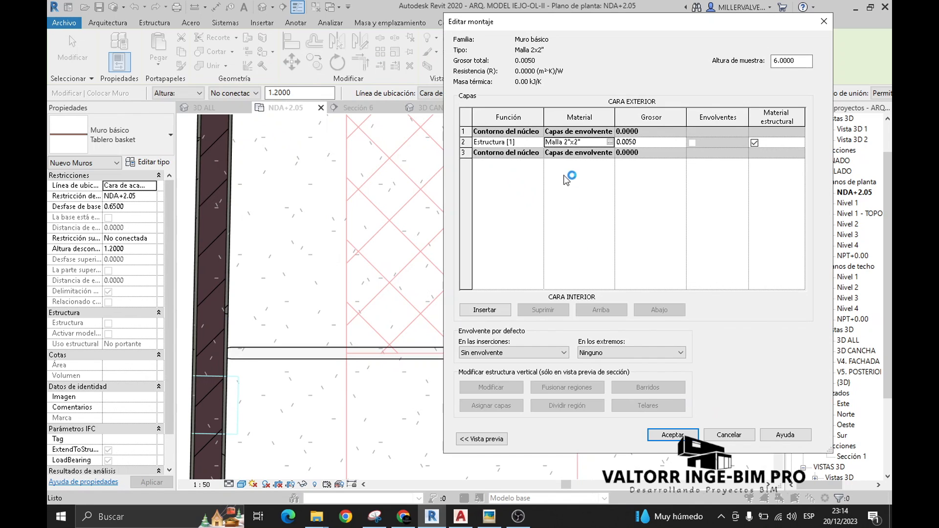
pyautogui.click(671, 435)
pyautogui.click(683, 439)
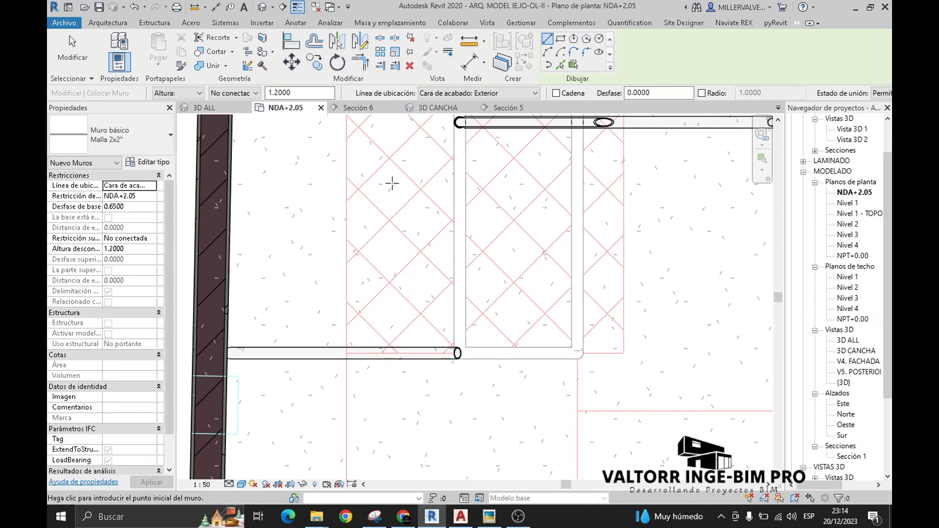
# Place a Malla 2x2" wall in the floor plan by picking the side tube of the hoop frame as its line.
pyautogui.click(560, 65)
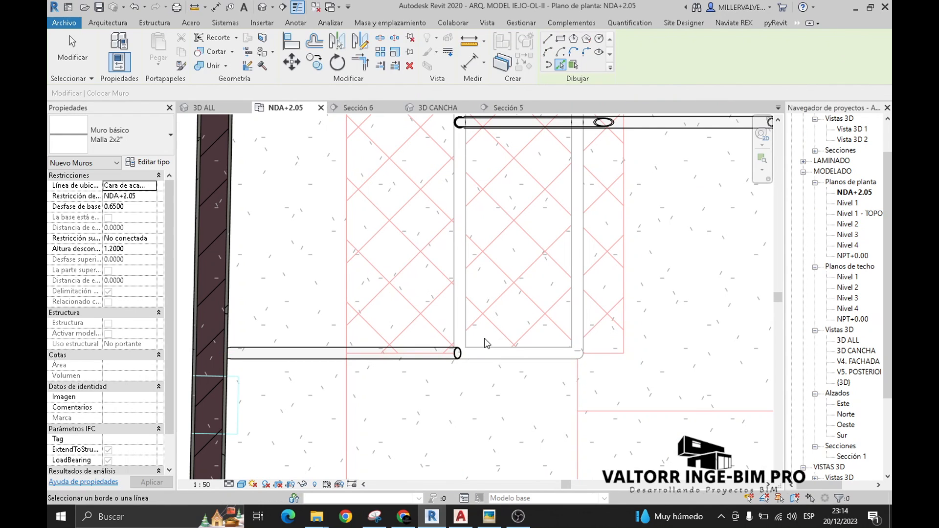
pyautogui.click(501, 357)
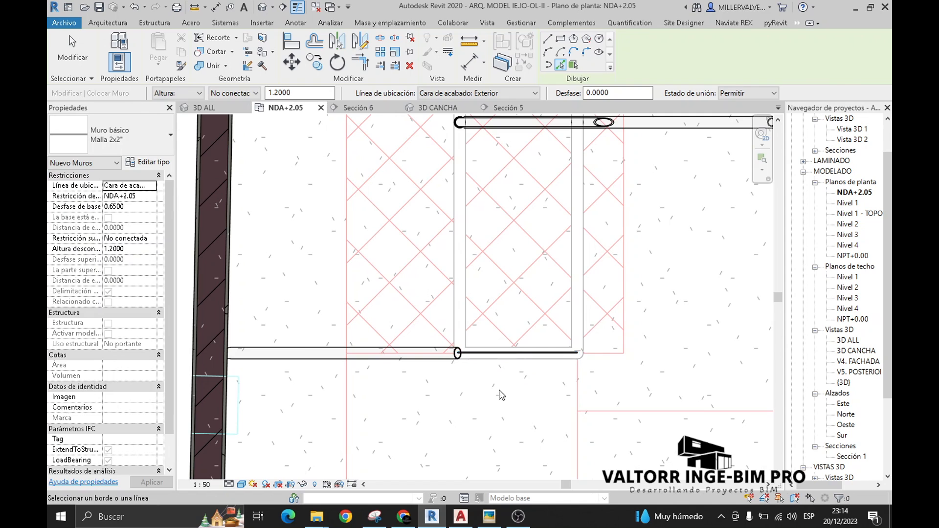
pyautogui.scroll(4, 509, 363)
pyautogui.press('Escape')
pyautogui.press('Escape')
# Stretch both ends of the mesh wall beyond the hoop frame's side tubes to a length of about 1.86 m.
pyautogui.click(521, 326)
pyautogui.scroll(-4, 587, 344)
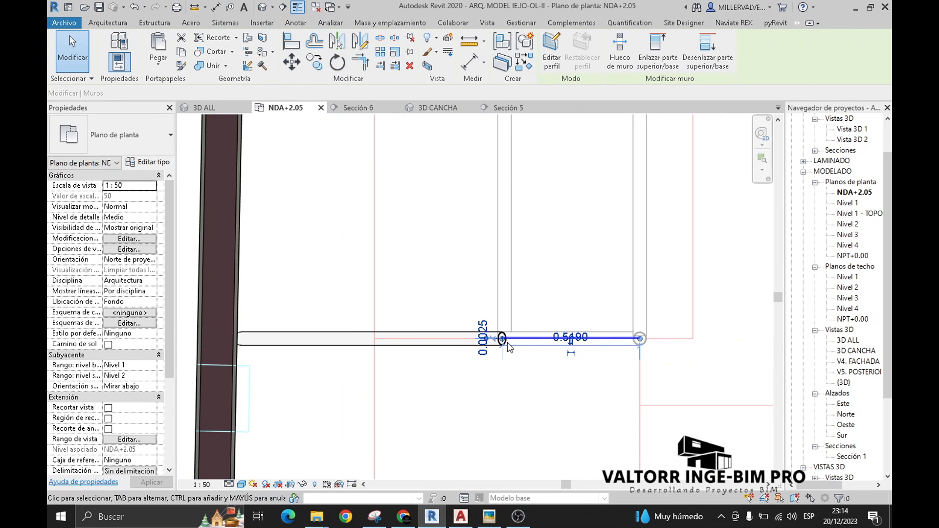
pyautogui.moveTo(501, 339); pyautogui.dragTo(189, 338)
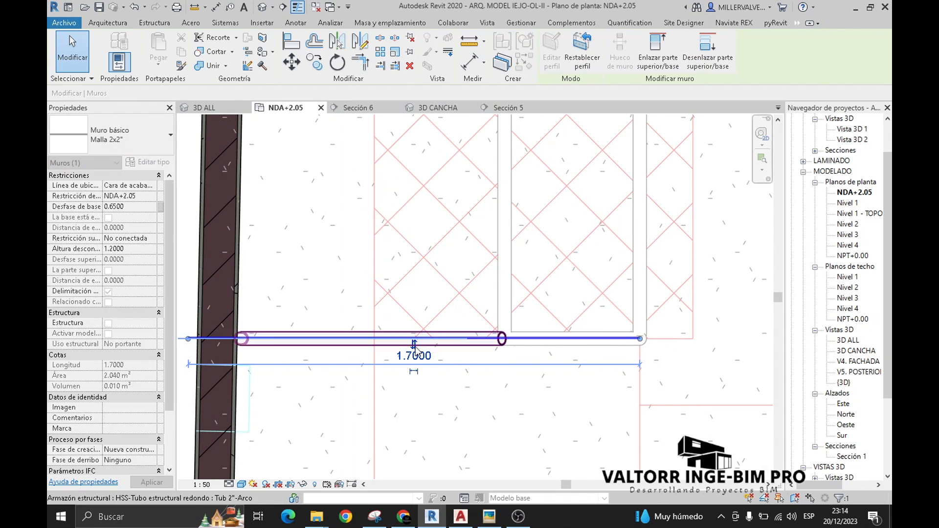
pyautogui.moveTo(640, 339); pyautogui.dragTo(682, 338)
pyautogui.click(520, 406)
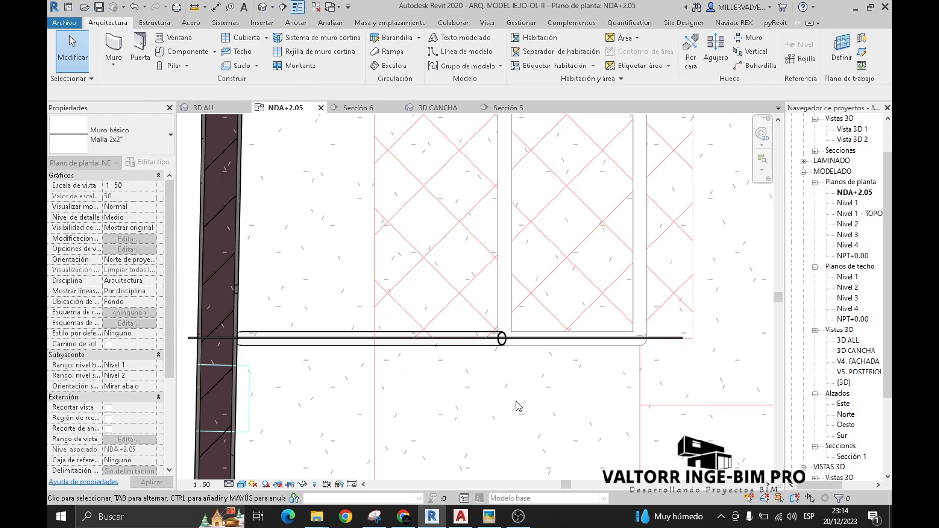
# Set the mesh wall's base constraint to NPT+0.00 in the 3D ALL view.
pyautogui.click(205, 108)
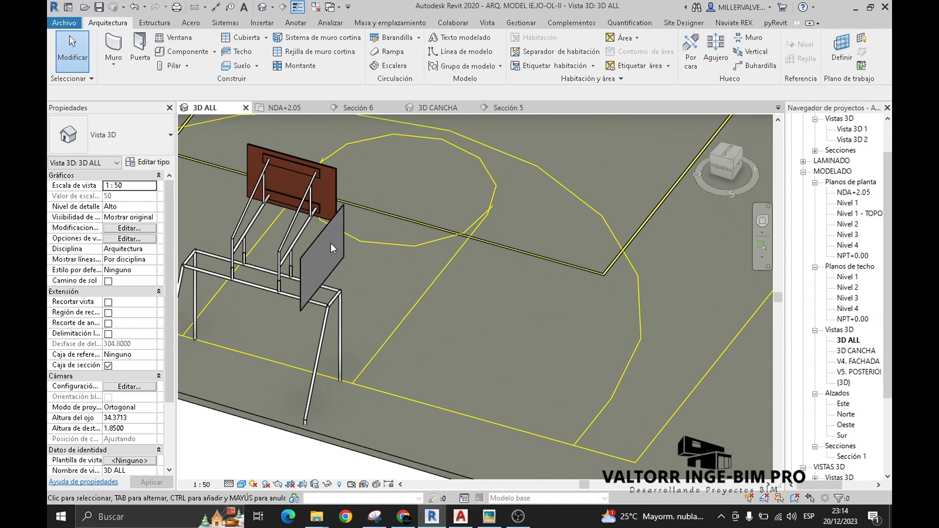
pyautogui.click(317, 245)
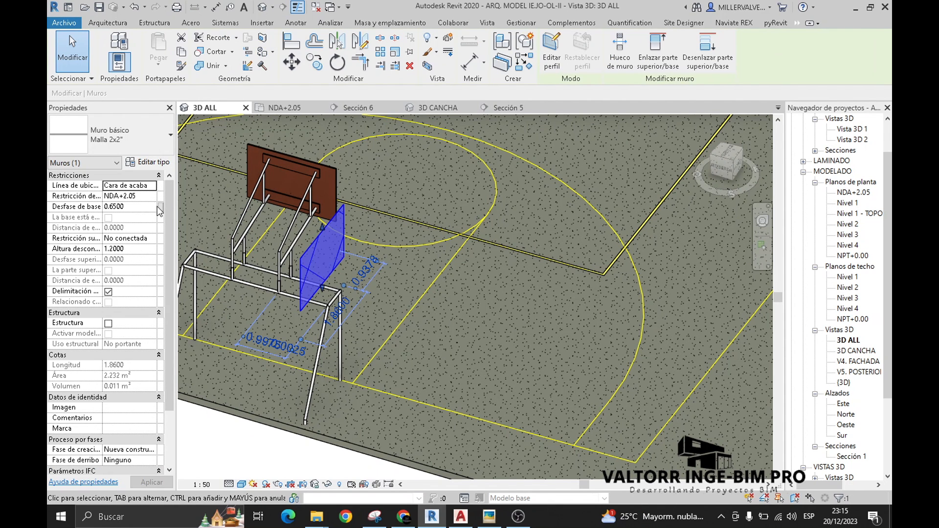
pyautogui.click(147, 197)
pyautogui.click(151, 196)
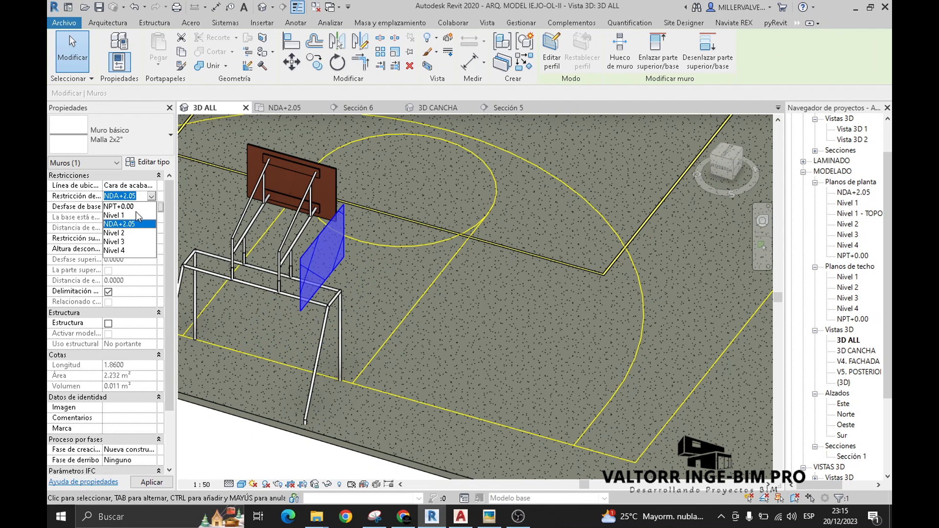
pyautogui.click(117, 208)
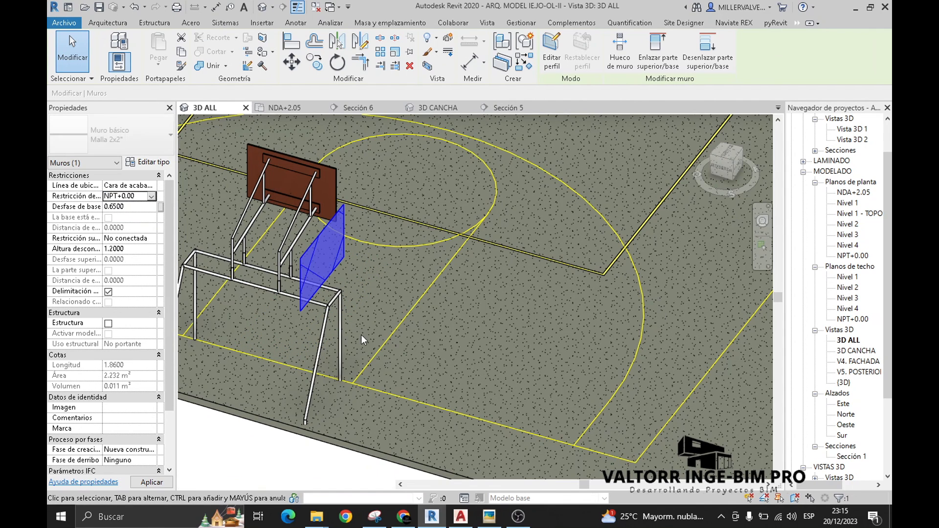
# Move the Sección 6 line in the NDA+2.05 plan outside the mesh wall and open that section view.
pyautogui.hotkey('ctrl', 'Tab')
pyautogui.hotkey('ctrl', 'Tab')
pyautogui.scroll(-4, 366, 324)
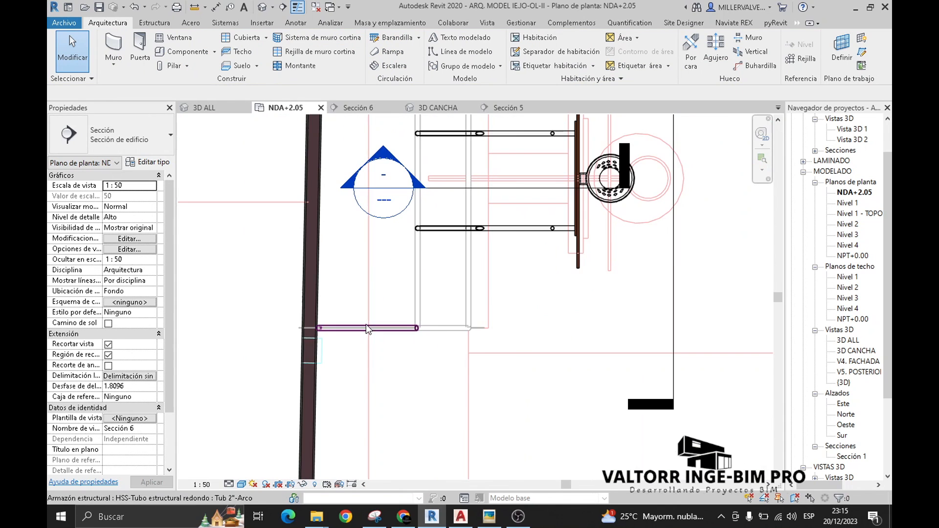
pyautogui.moveTo(473, 188); pyautogui.dragTo(333, 366)
pyautogui.rightClick(277, 362)
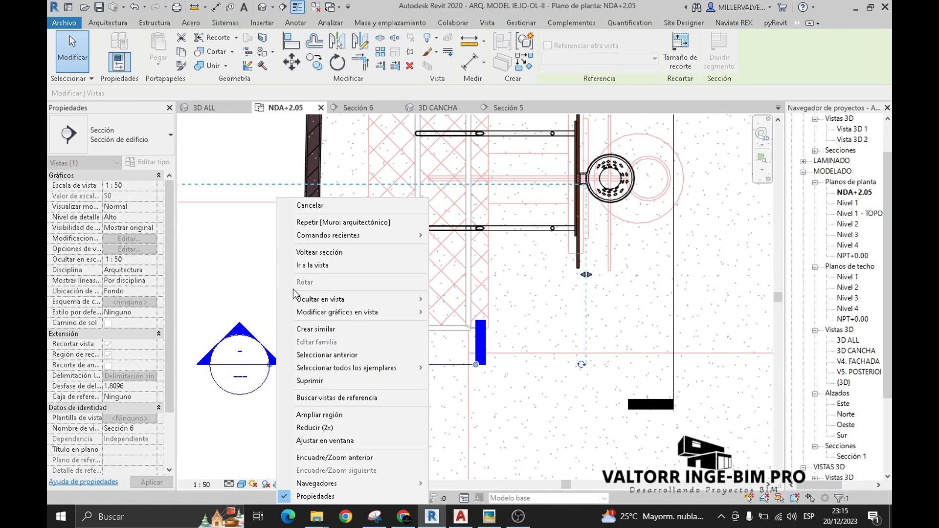
pyautogui.click(314, 265)
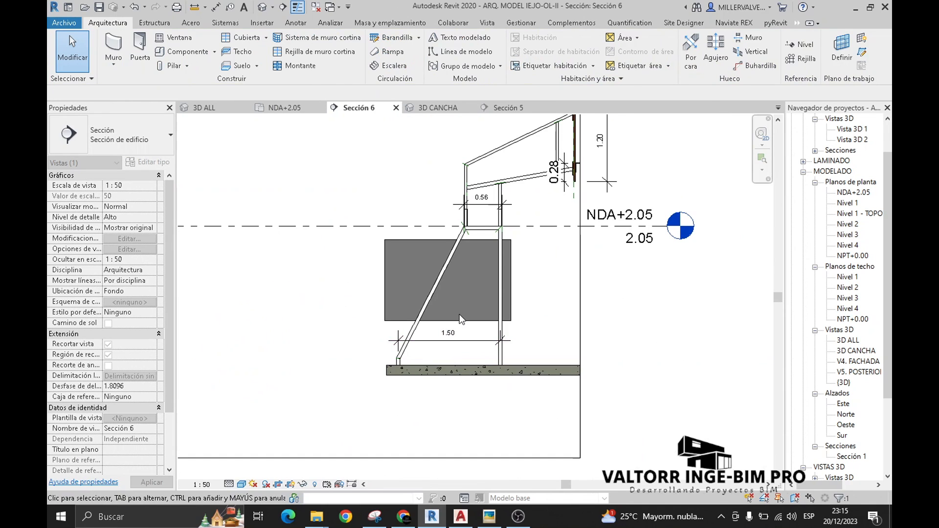
# Set the mesh wall's base offset to 0 and stretch its top to the NDA+2.05 level, 2.05 m high.
pyautogui.scroll(3, 459, 314)
pyautogui.click(466, 328)
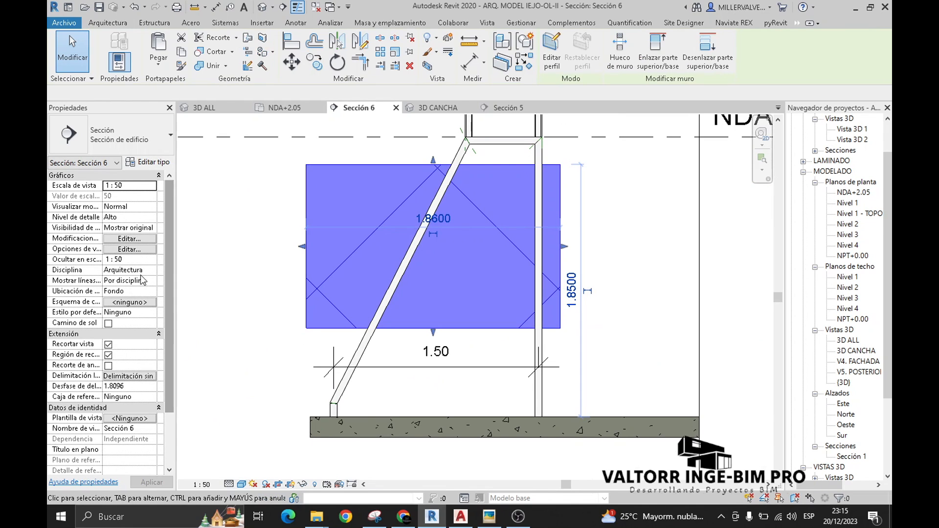
pyautogui.click(116, 207)
pyautogui.write('0')
pyautogui.moveTo(434, 250); pyautogui.dragTo(426, 316, button='middle')
pyautogui.moveTo(426, 315); pyautogui.dragTo(419, 203)
pyautogui.scroll(-2, 390, 244)
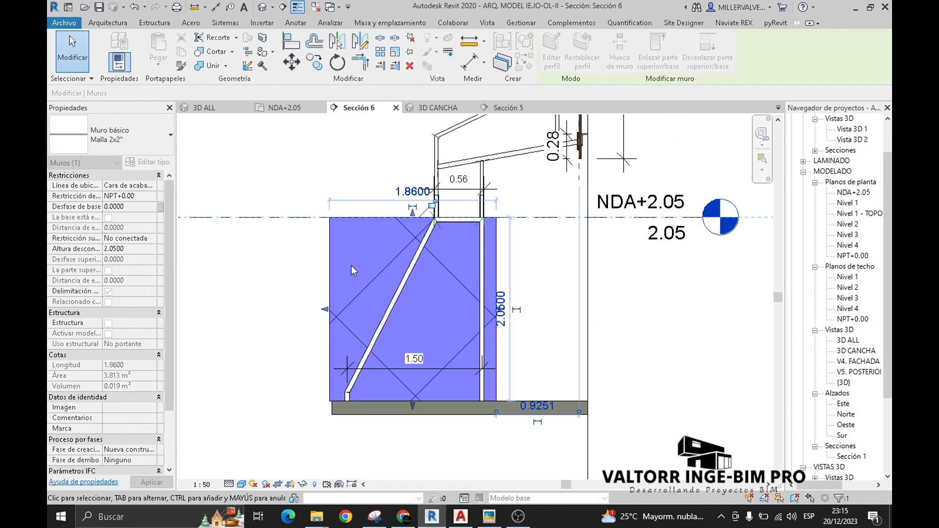
# Shorten the mesh wall in Sección 6 so both ends meet the frame's outer tubes, 1.50 m long.
pyautogui.press('Escape')
pyautogui.scroll(3, 453, 293)
pyautogui.scroll(-2, 537, 290)
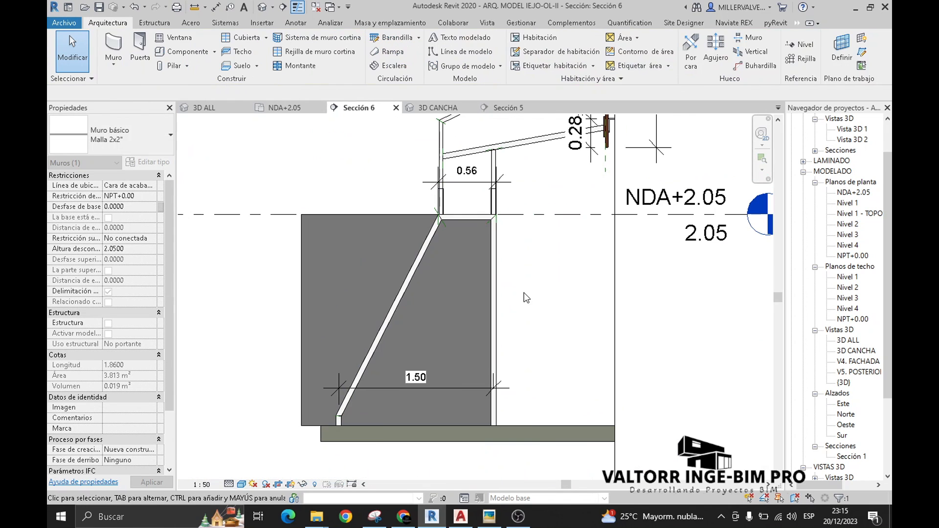
pyautogui.click(330, 325)
pyautogui.scroll(2, 440, 382)
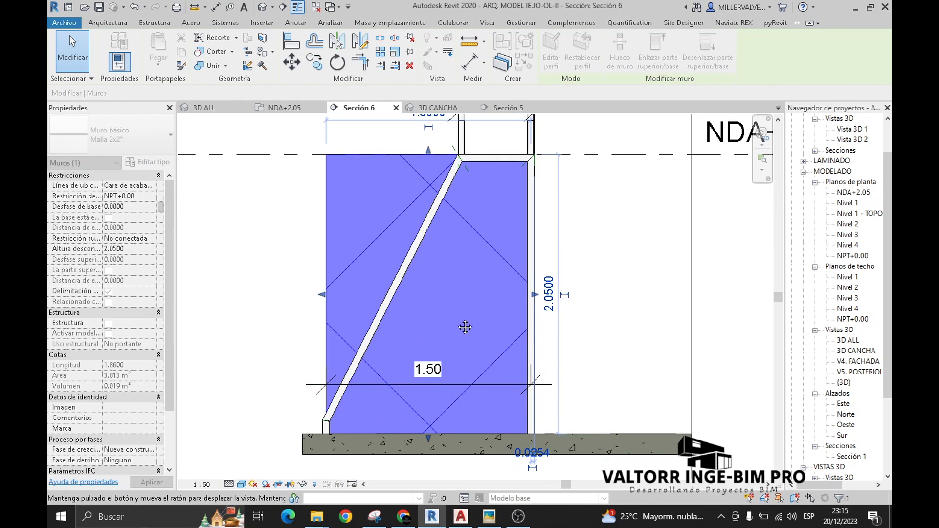
pyautogui.moveTo(468, 314); pyautogui.dragTo(382, 309, button='middle')
pyautogui.press('Escape')
pyautogui.moveTo(306, 307); pyautogui.dragTo(313, 329, button='middle')
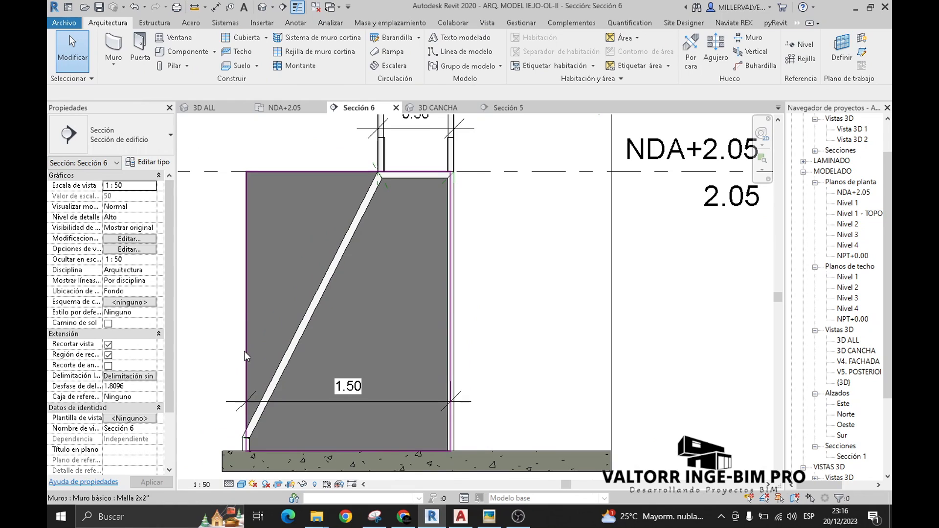
# Edit the mesh wall's profile by adding the sloped tube's line and trimming the outline to it, and finish the sketch.
pyautogui.click(246, 351)
pyautogui.click(554, 58)
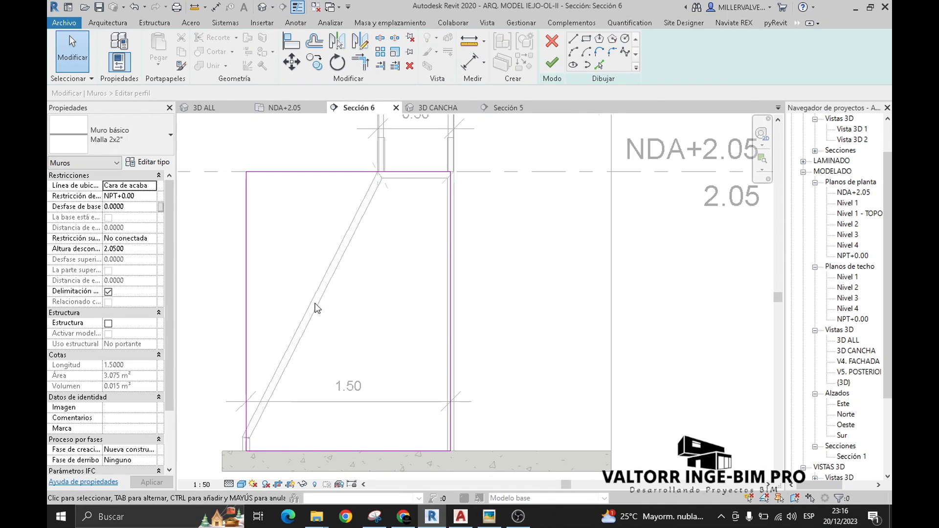
pyautogui.click(600, 65)
pyautogui.click(319, 300)
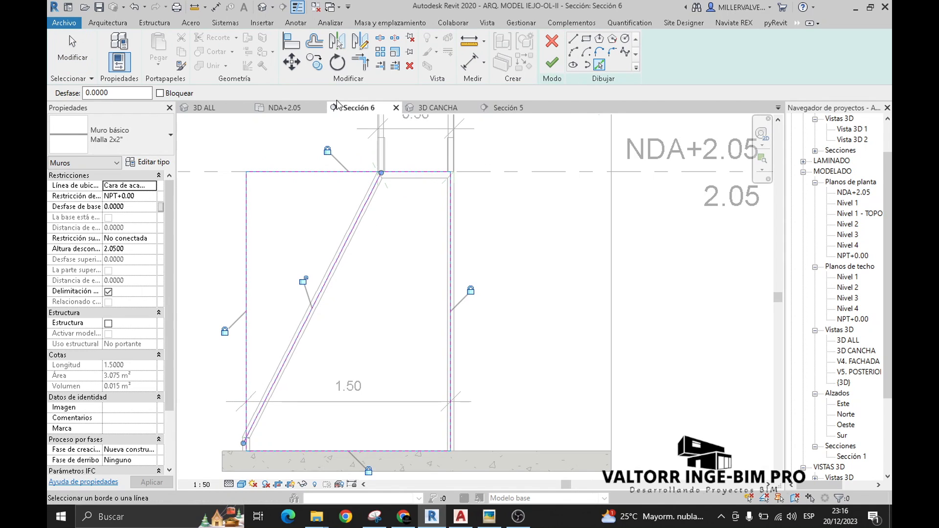
pyautogui.click(360, 63)
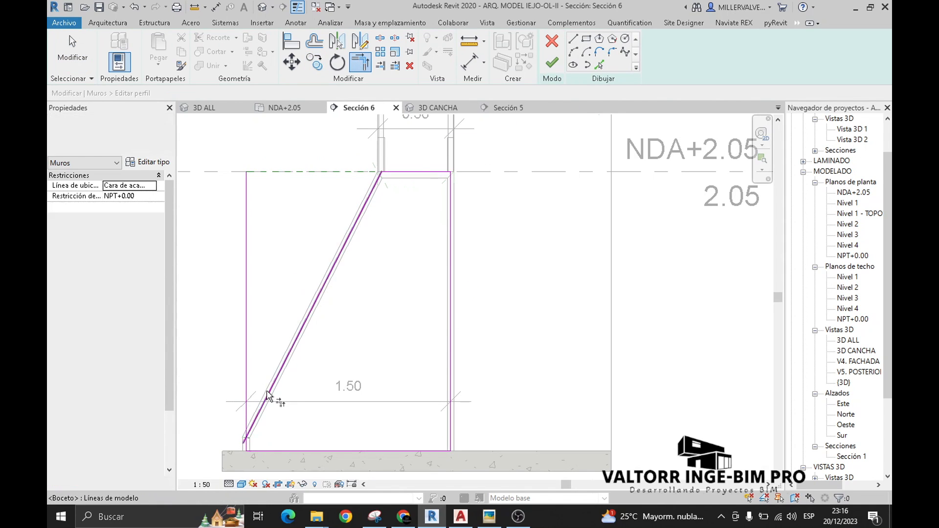
pyautogui.scroll(2, 237, 450)
pyautogui.scroll(-3, 308, 389)
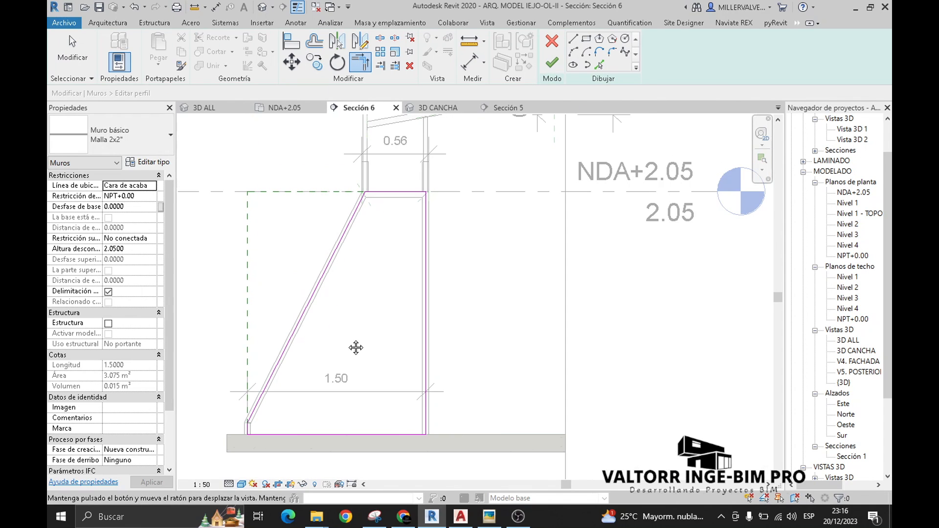
pyautogui.click(552, 62)
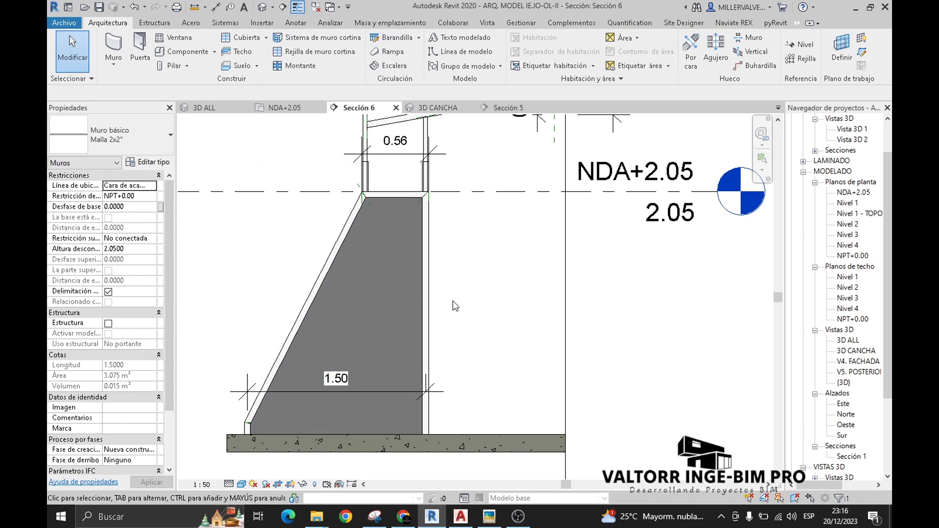
# Display the 3D CANCHA view in the Realistic visual style and inspect the mesh between the tubes.
pyautogui.click(439, 108)
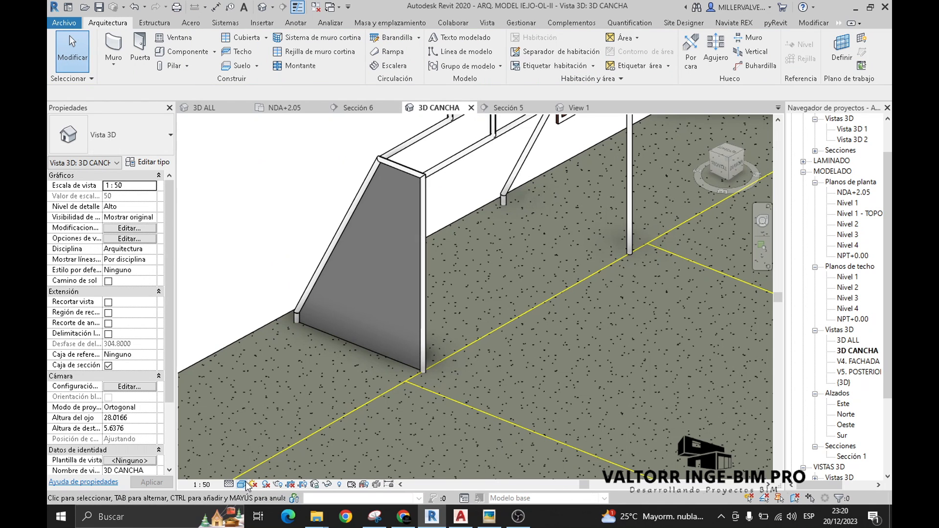
pyautogui.click(246, 483)
pyautogui.click(256, 460)
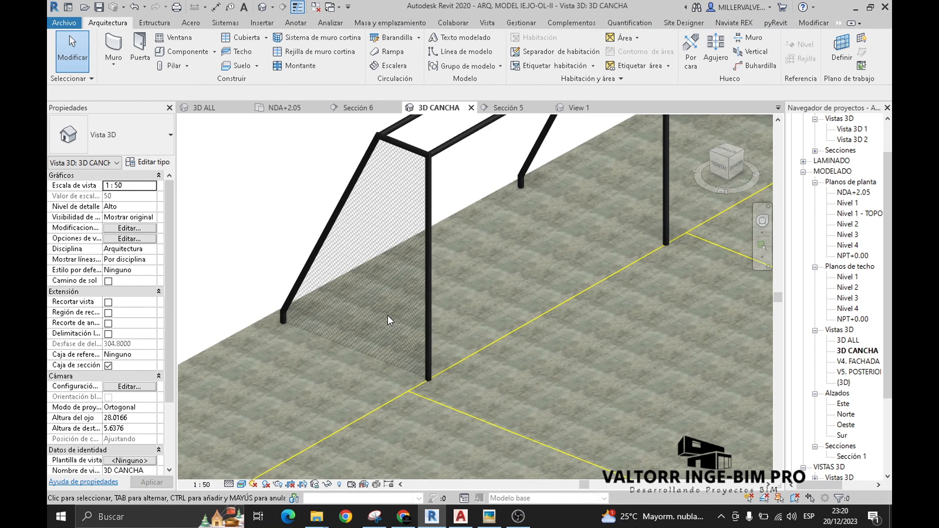
pyautogui.scroll(3, 387, 315)
pyautogui.moveTo(334, 382); pyautogui.dragTo(351, 414, button='middle')
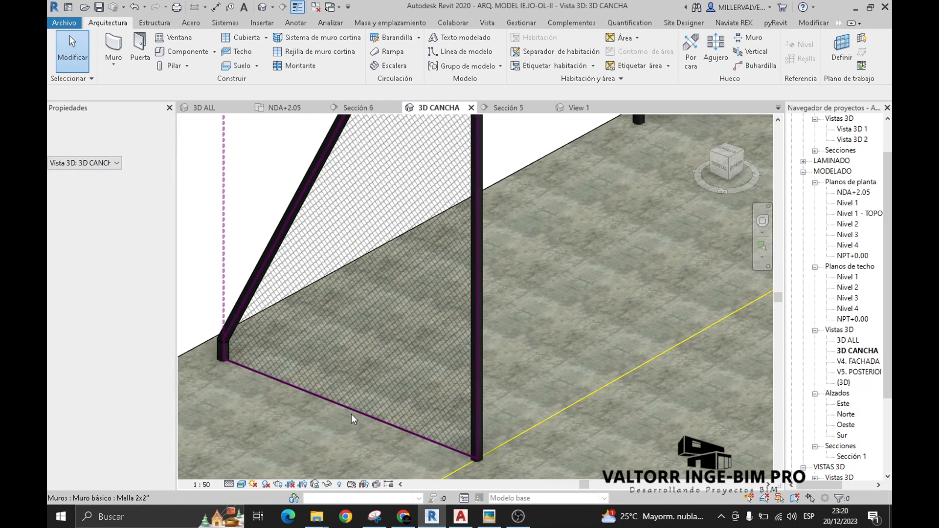
# Show Sección 6 in the Realistic visual style and measure one diagonal opening of the chain-link texture.
pyautogui.click(359, 108)
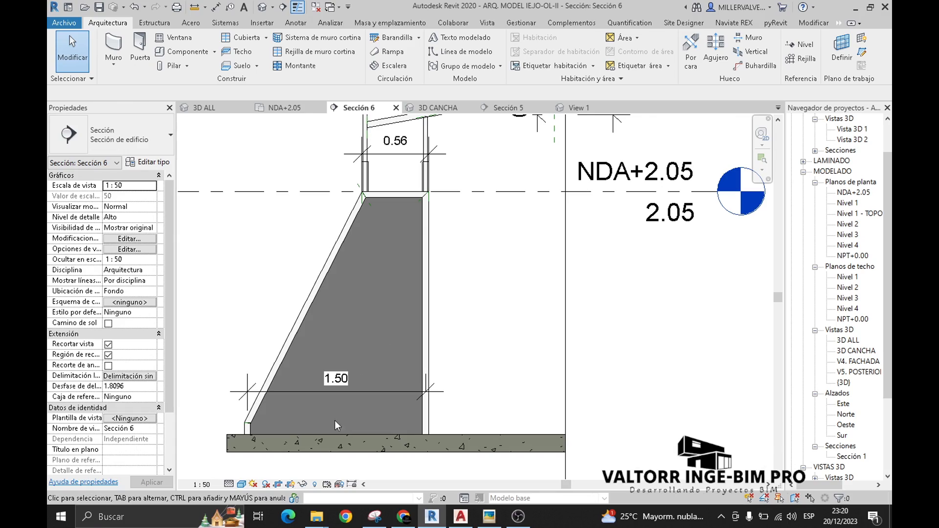
pyautogui.click(241, 484)
pyautogui.click(264, 466)
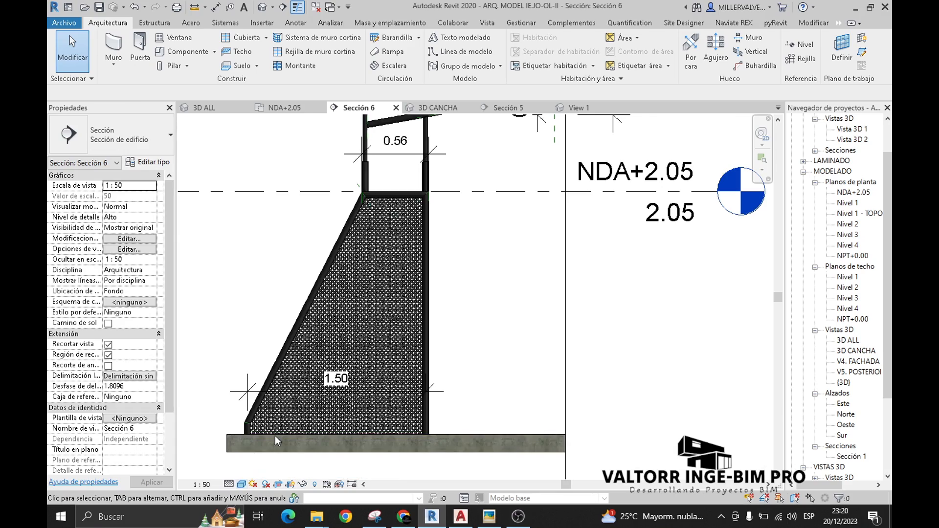
pyautogui.scroll(5, 353, 324)
pyautogui.scroll(5, 353, 320)
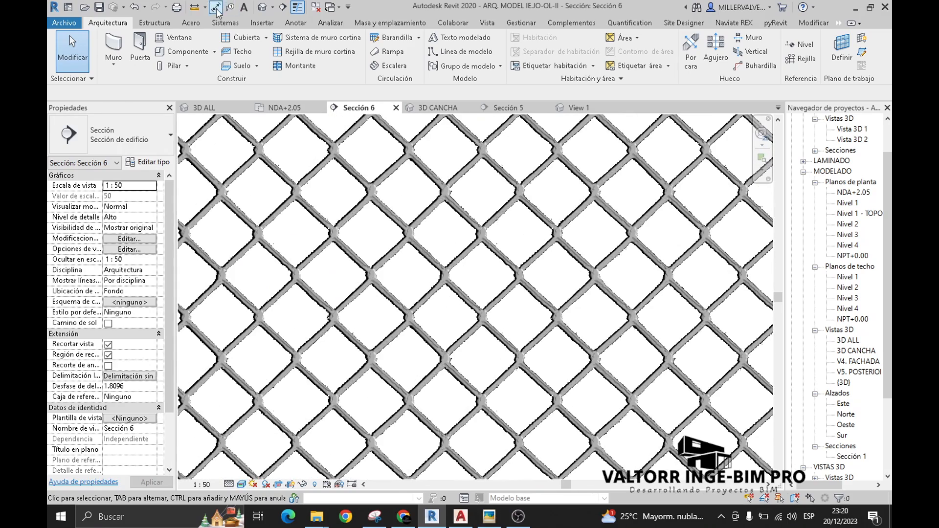
pyautogui.press('d')
pyautogui.press('l')
pyautogui.click(294, 275)
pyautogui.scroll(2, 331, 313)
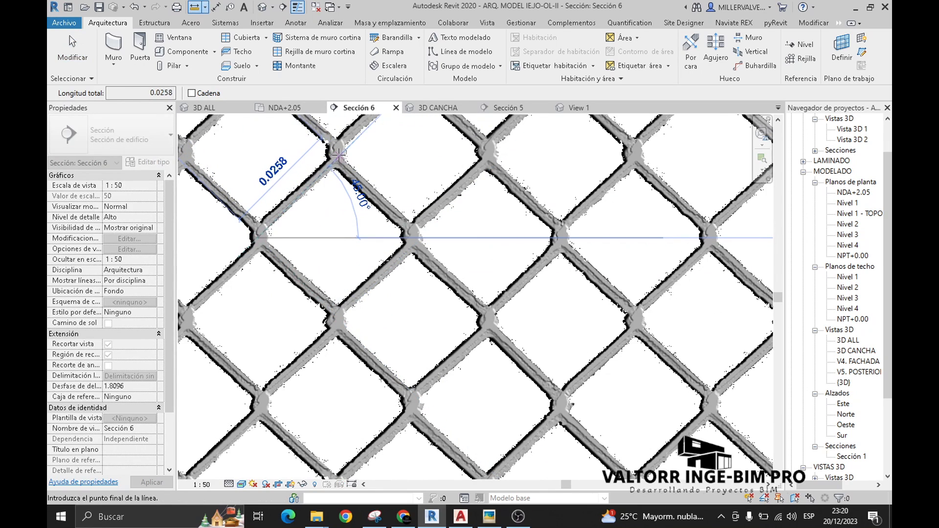
pyautogui.scroll(-8, 337, 156)
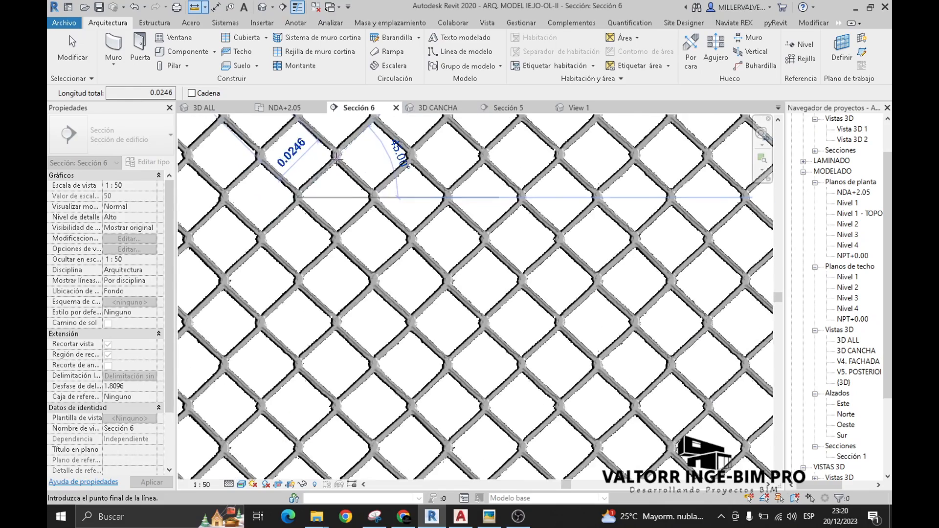
pyautogui.press('Escape')
pyautogui.press('Escape')
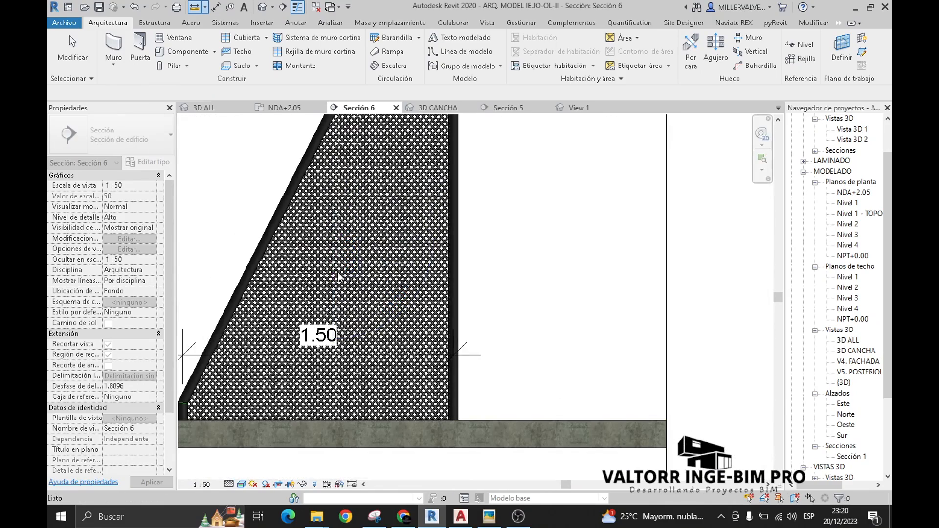
# Return the Sección 6 view to its flat-colour, non-realistic visual style.
pyautogui.scroll(-3, 370, 326)
pyautogui.moveTo(369, 322); pyautogui.dragTo(343, 313, button='middle')
pyautogui.click(242, 485)
pyautogui.click(276, 448)
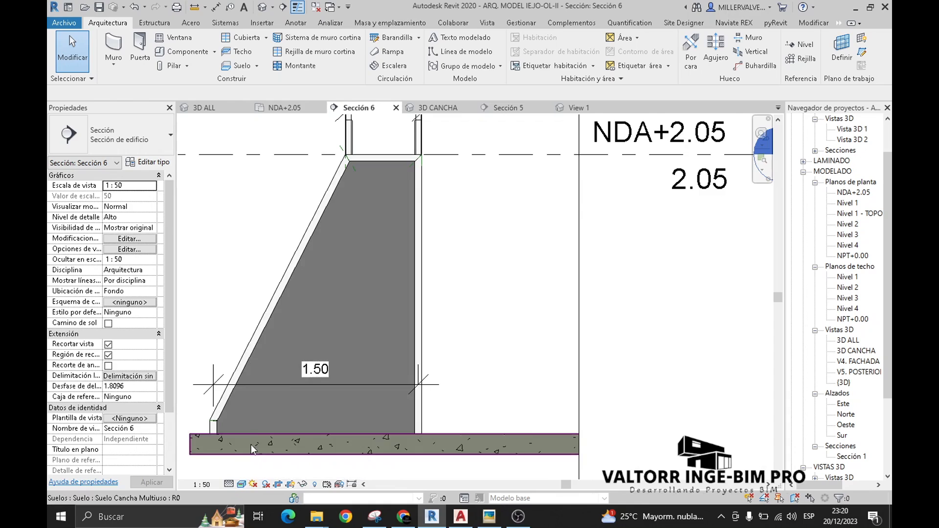
# Set both line spacings of the Malla 2"x2" material's crosshatched Diagonal2" fill pattern to 1 mm and accept the wall type changes.
pyautogui.click(386, 427)
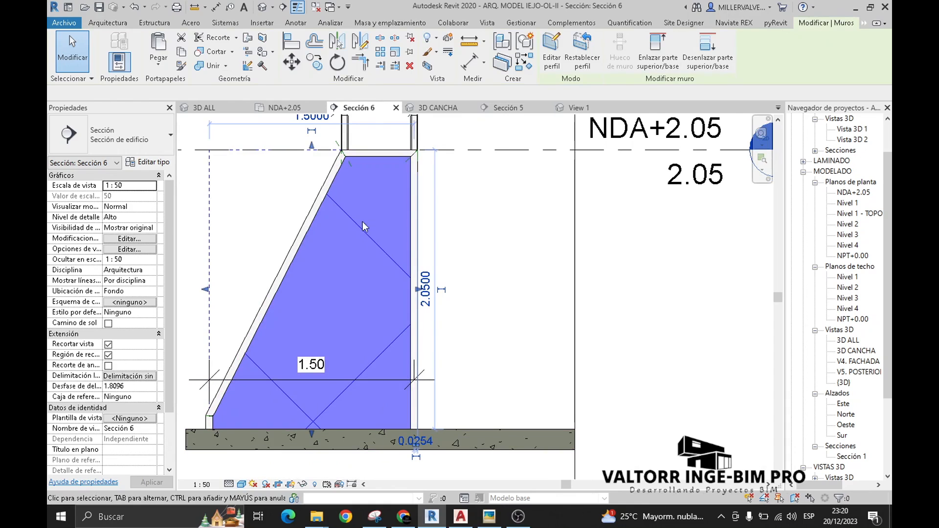
pyautogui.click(143, 164)
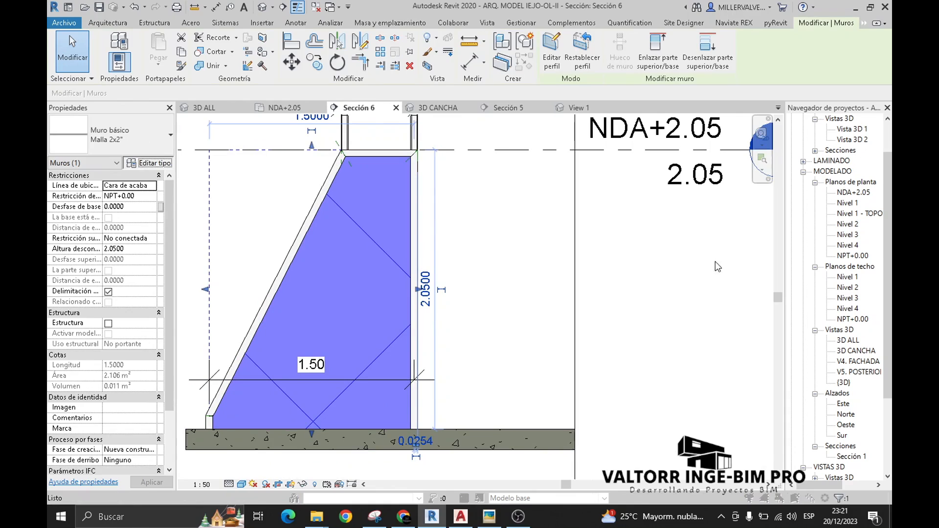
pyautogui.click(715, 134)
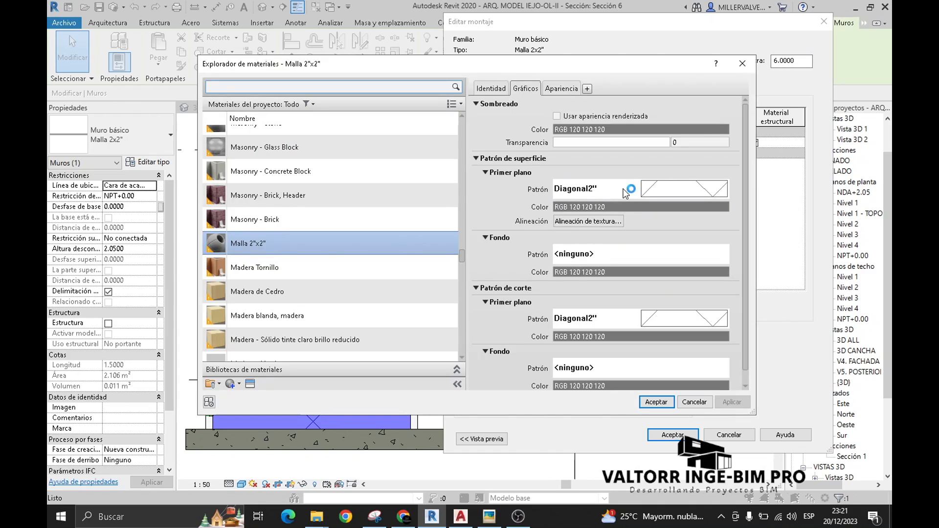
pyautogui.click(626, 191)
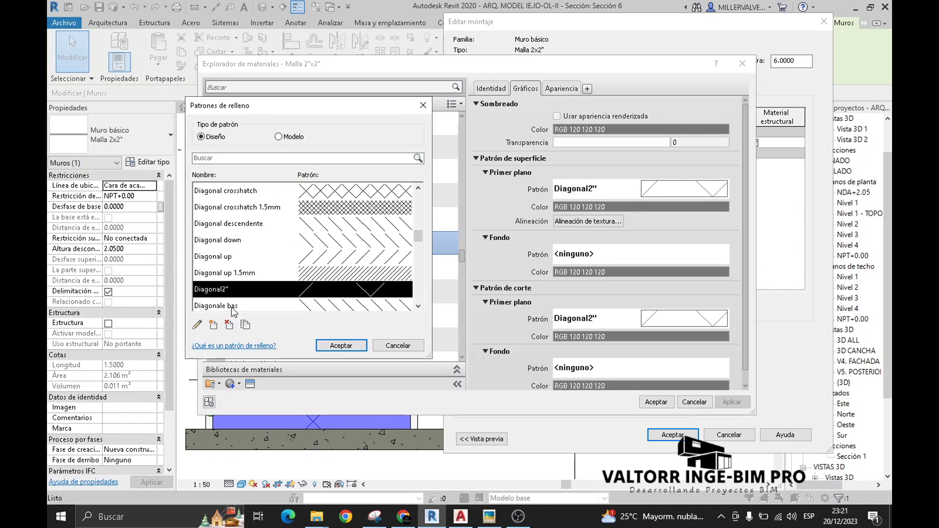
pyautogui.click(197, 324)
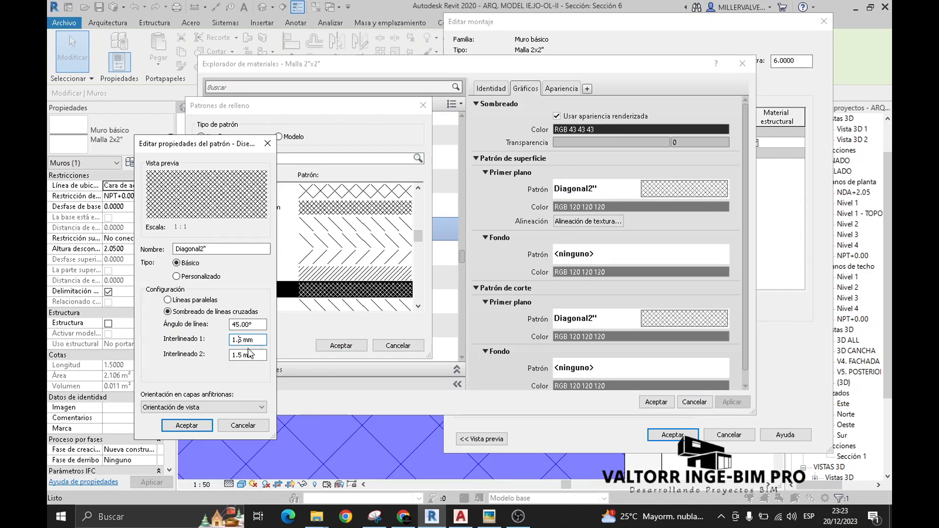
pyautogui.press('BackSpace')
pyautogui.press('BackSpace')
pyautogui.click(244, 355)
pyautogui.press('BackSpace')
pyautogui.press('BackSpace')
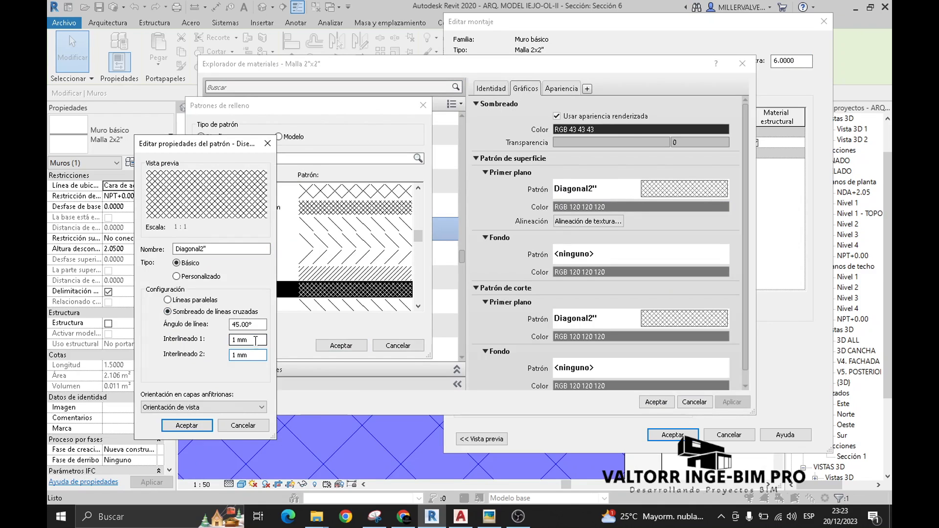
pyautogui.click(205, 424)
pyautogui.click(354, 348)
pyautogui.click(679, 436)
pyautogui.click(679, 435)
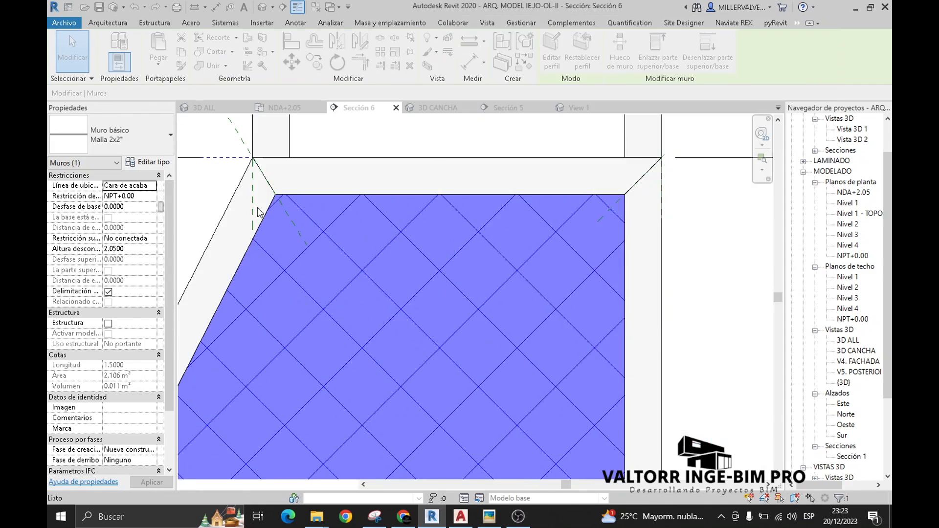
# Measure the diagonal line spacing of the surface pattern on the mesh wall.
pyautogui.scroll(2, 340, 225)
pyautogui.click(194, 7)
pyautogui.scroll(1, 290, 302)
pyautogui.click(290, 302)
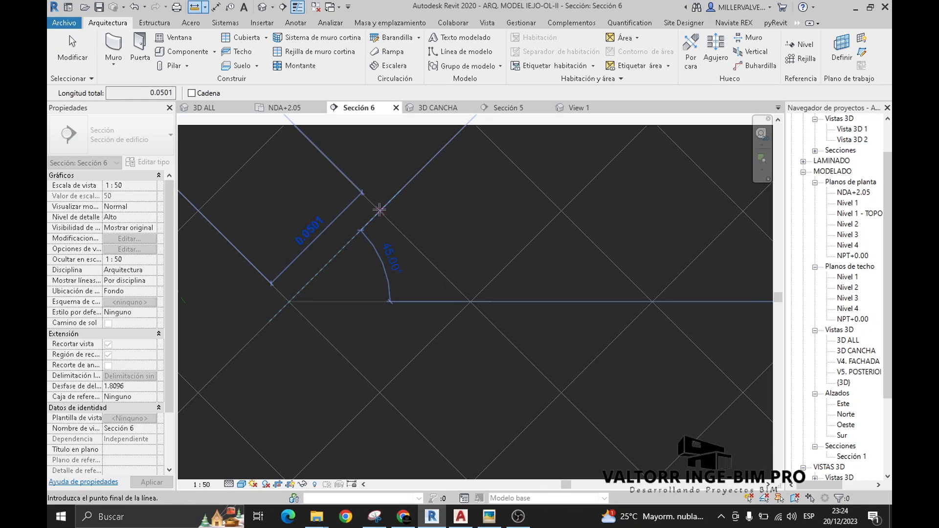
pyautogui.press('Escape')
pyautogui.press('Escape')
pyautogui.scroll(-4, 355, 256)
pyautogui.moveTo(355, 258); pyautogui.dragTo(357, 247, button='middle')
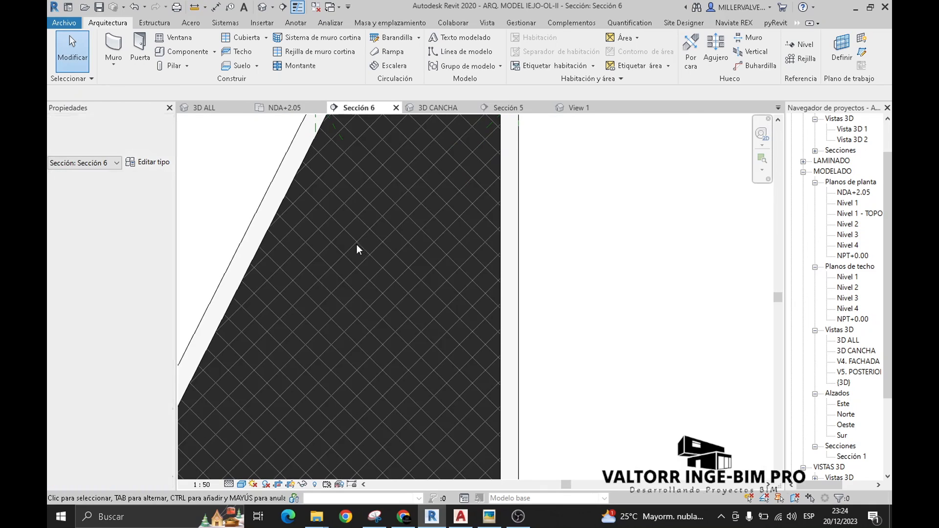
# Switch Sección 6 to the Realistic visual style and measure the chain-link texture's opening against the pattern spacing.
pyautogui.click(241, 484)
pyautogui.click(274, 462)
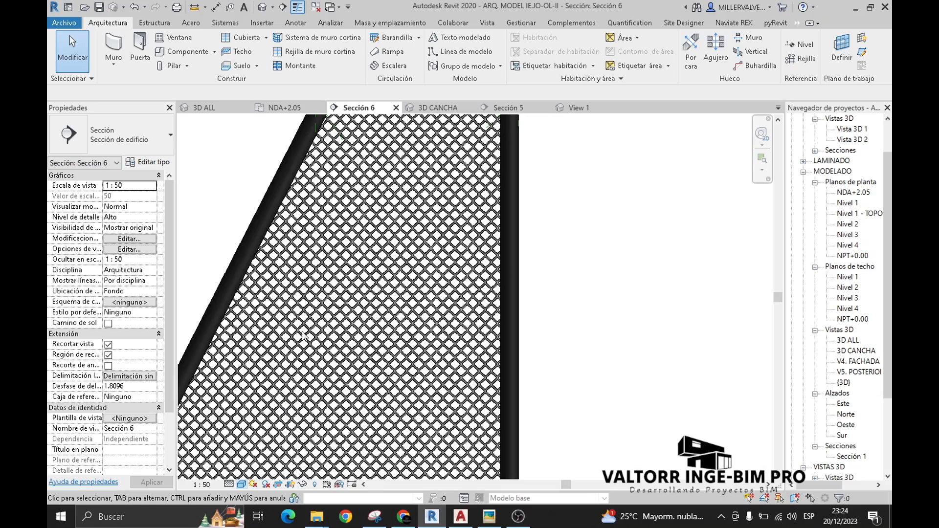
pyautogui.scroll(5, 343, 230)
pyautogui.scroll(3, 300, 263)
pyautogui.click(196, 8)
pyautogui.click(302, 304)
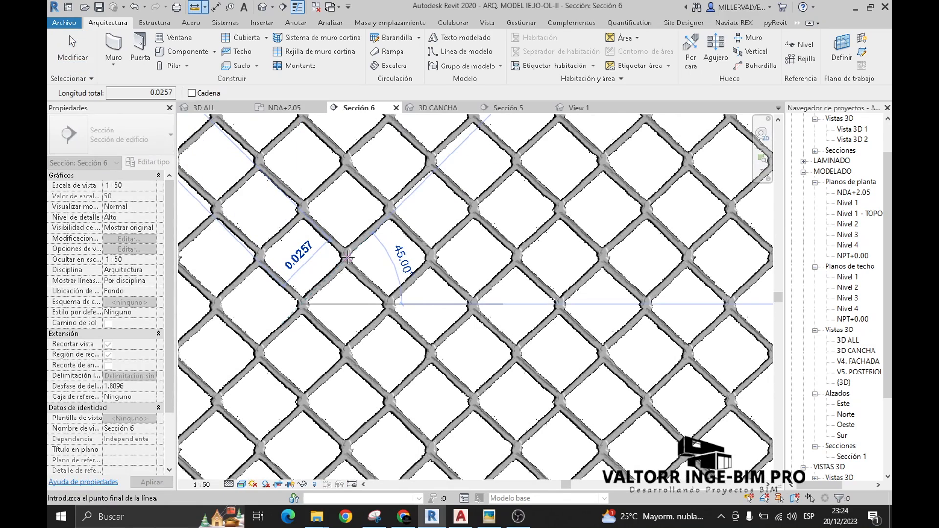
pyautogui.press('Escape')
pyautogui.press('Escape')
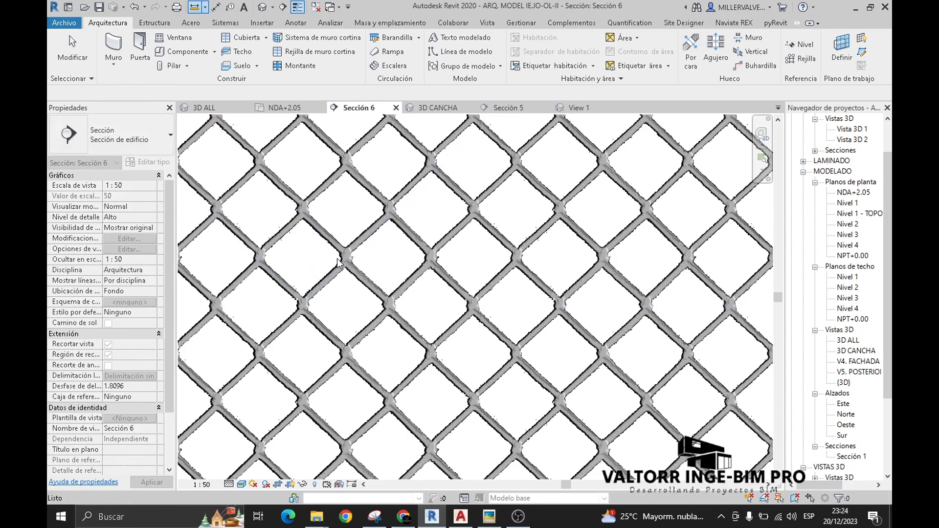
# In the mesh wall's Malla 2"x2" material appearance, set the generic image texture's sample size to 0.20 m wide by 0.15 m high.
pyautogui.scroll(-5, 325, 302)
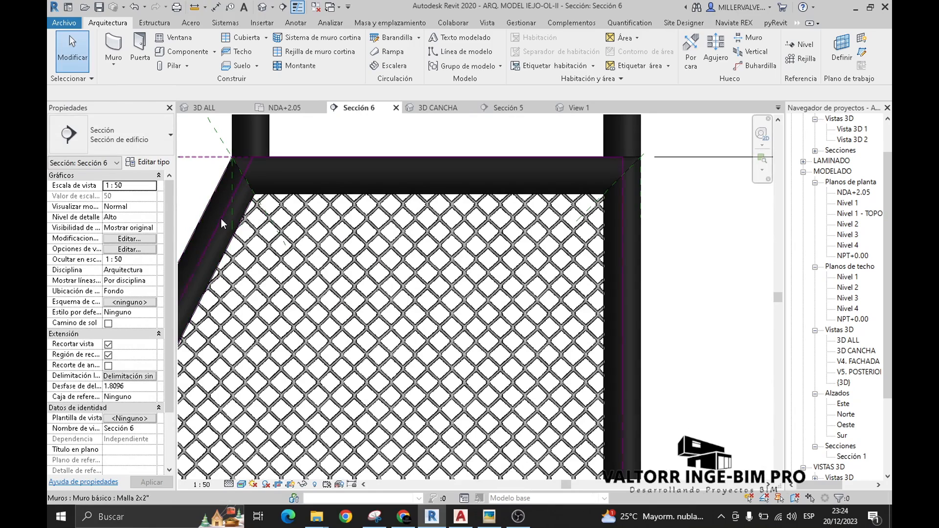
pyautogui.click(221, 220)
pyautogui.click(138, 164)
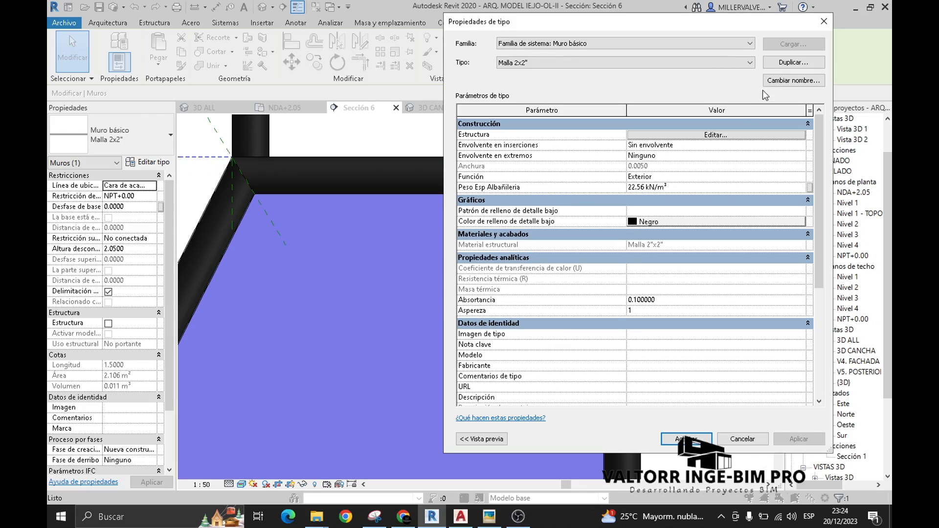
pyautogui.click(709, 135)
pyautogui.click(609, 143)
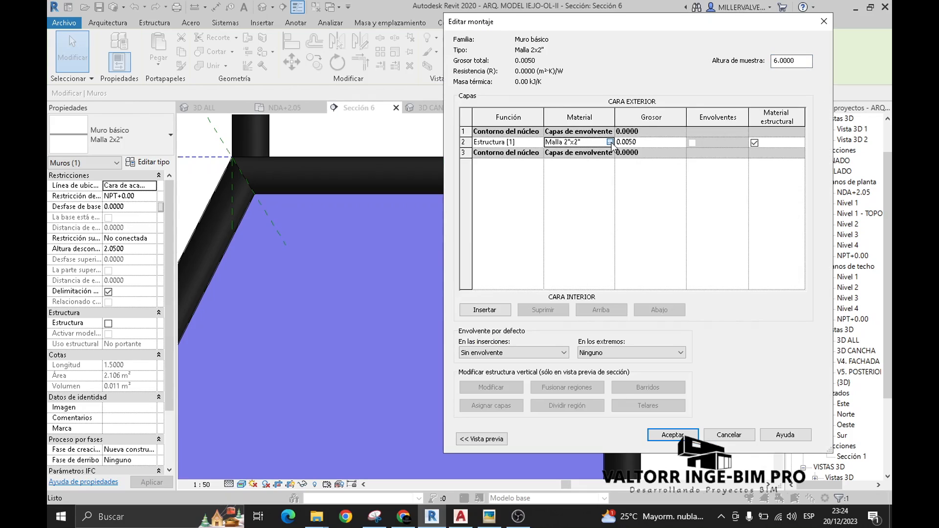
pyautogui.click(610, 143)
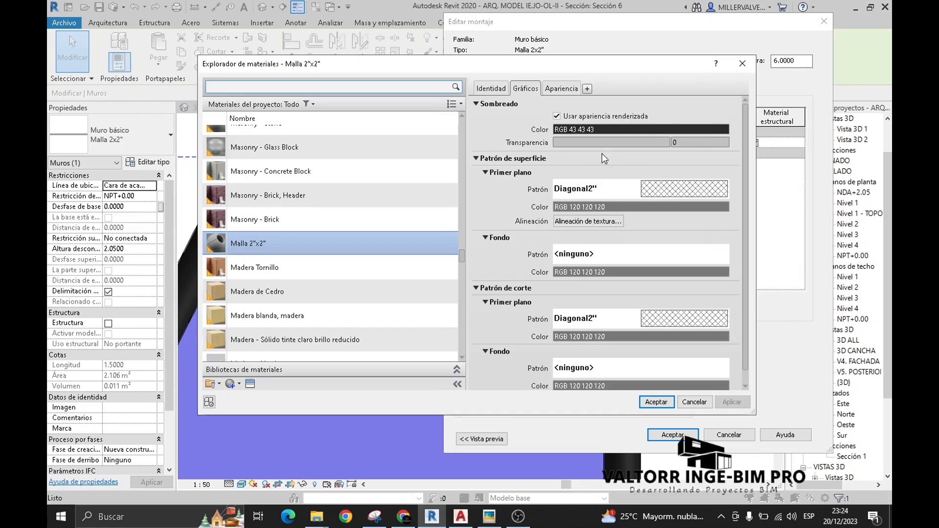
pyautogui.click(562, 90)
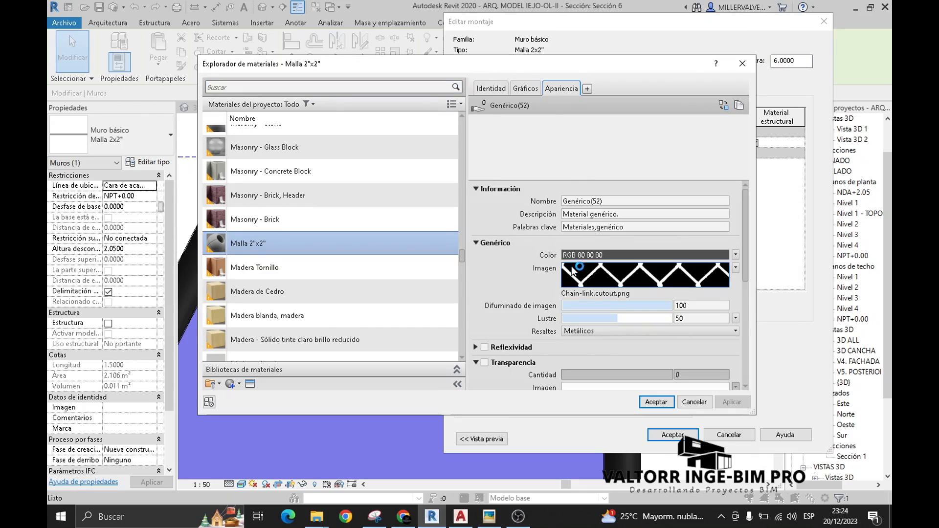
pyautogui.click(592, 272)
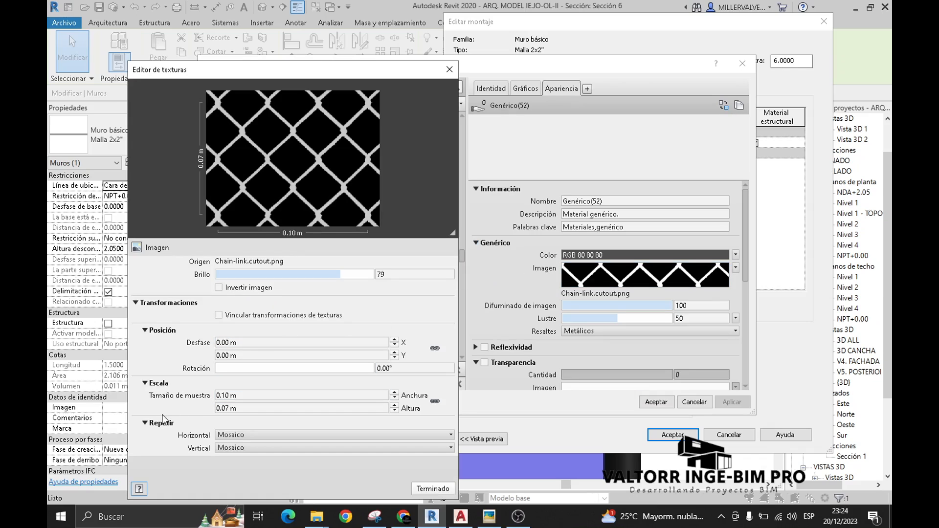
pyautogui.click(241, 396)
pyautogui.write('.2')
pyautogui.click(241, 407)
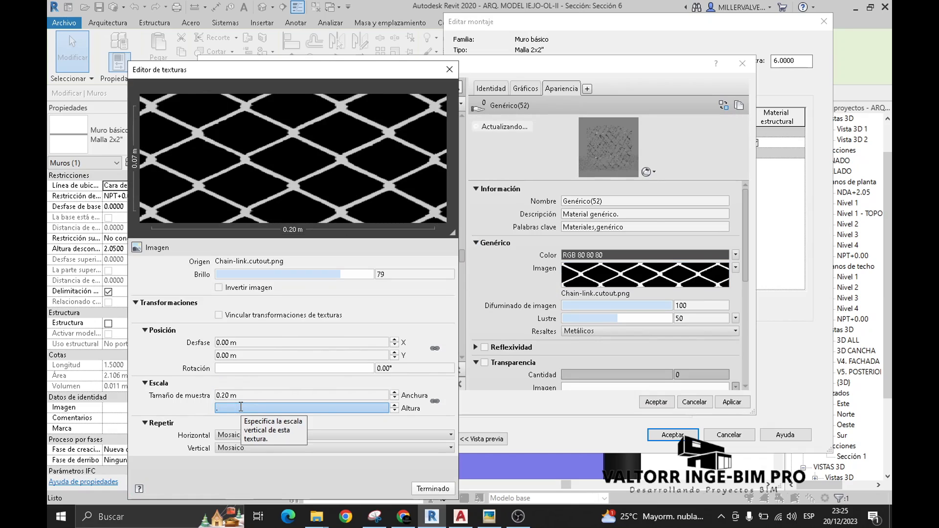
pyautogui.click(245, 396)
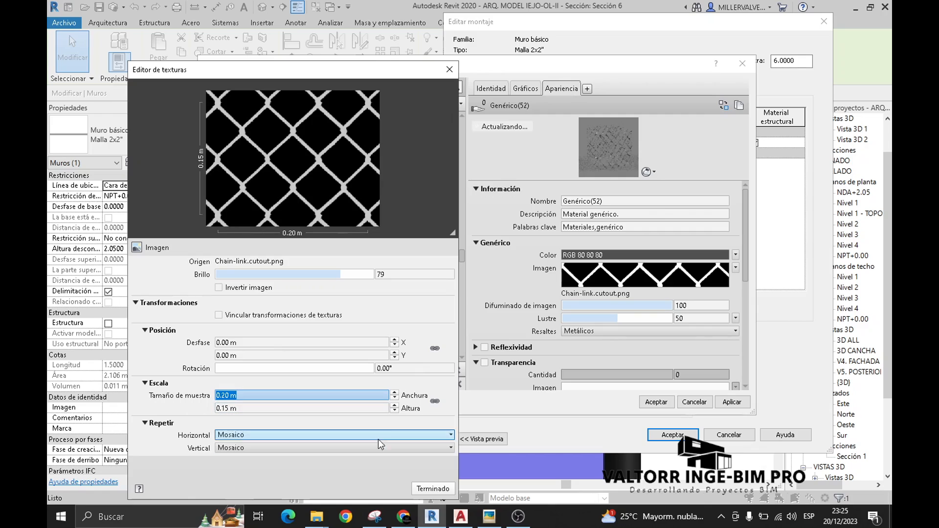
pyautogui.click(433, 489)
# Set the sample size of the material's Cortes cutout texture to 0.20 m wide by 0.15 m high.
pyautogui.scroll(-5, 524, 274)
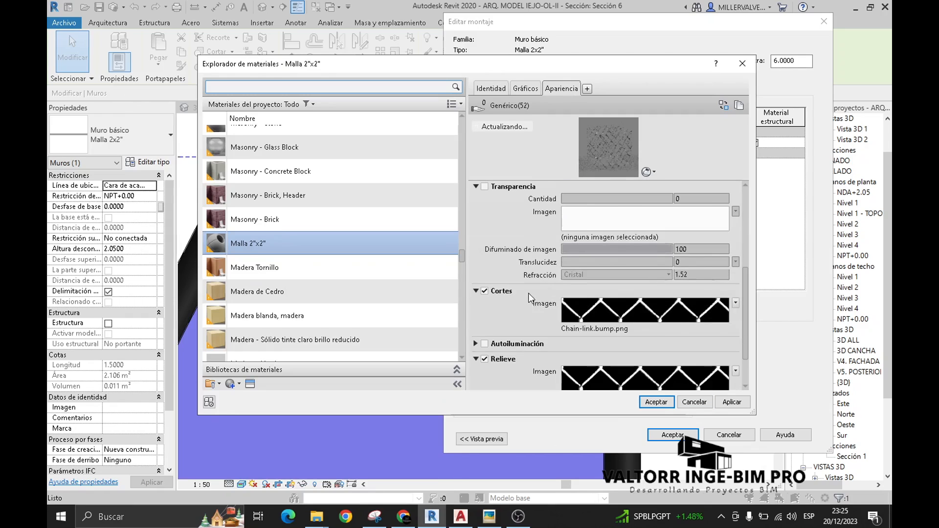
pyautogui.click(476, 186)
pyautogui.click(589, 263)
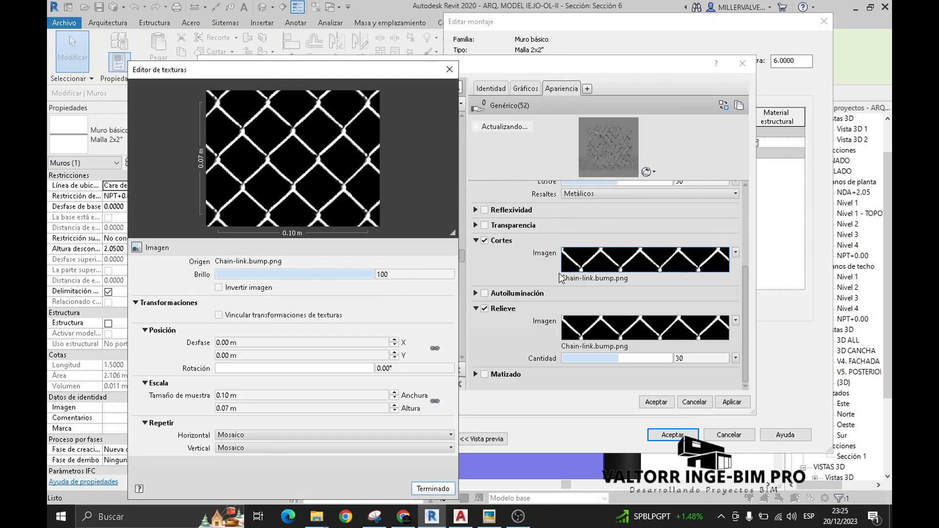
pyautogui.click(230, 394)
pyautogui.write('0.20')
pyautogui.click(227, 406)
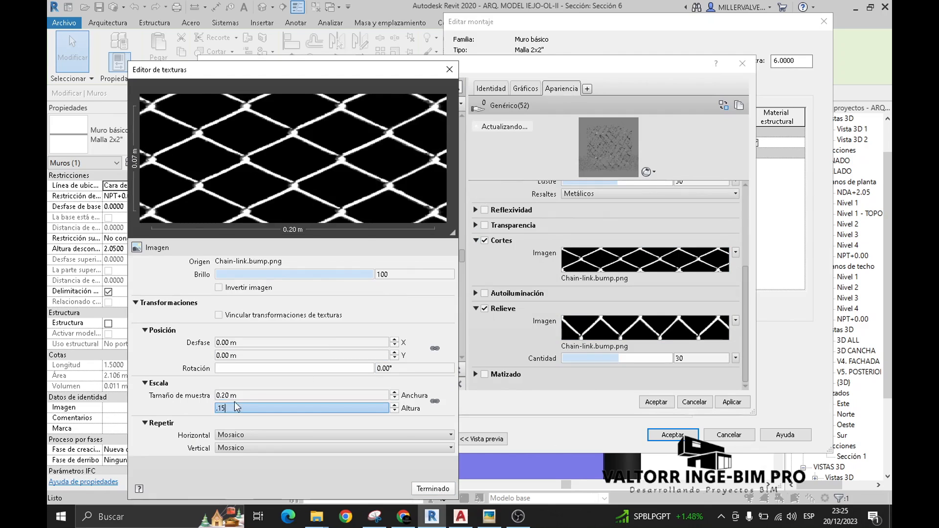
pyautogui.click(233, 395)
pyautogui.click(428, 489)
# Set the Relieve bump texture's sample size to 0.20 m by 0.15 m and accept the material and wall type changes.
pyautogui.click(594, 332)
pyautogui.click(257, 395)
pyautogui.write('0.20')
pyautogui.press('Return')
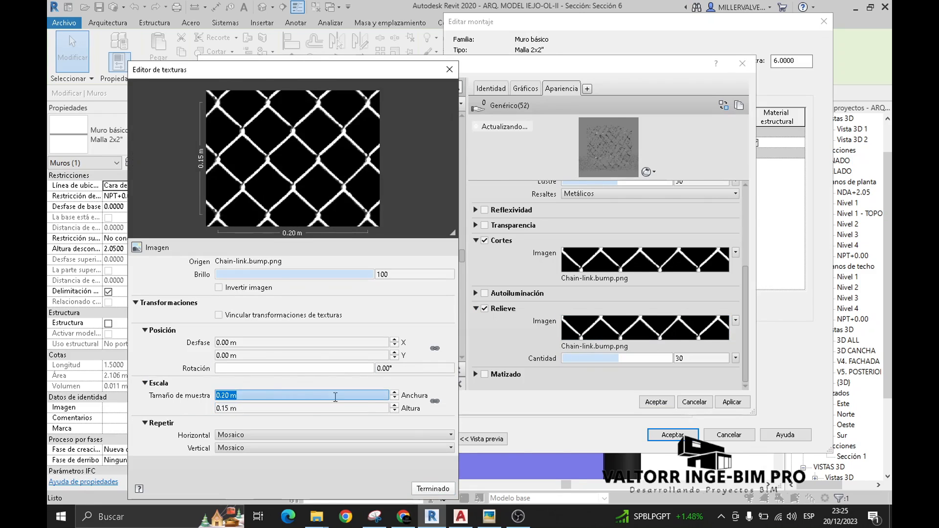
pyautogui.click(429, 487)
pyautogui.click(653, 403)
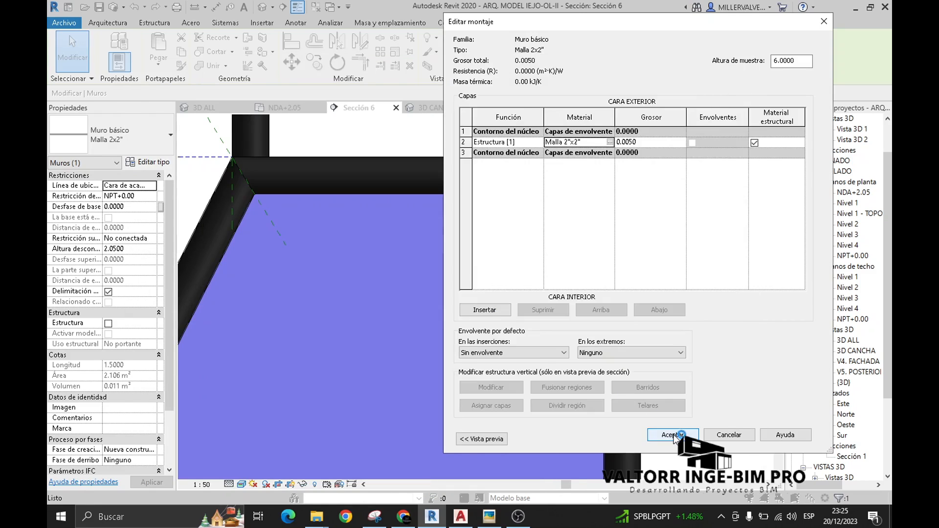
pyautogui.click(673, 435)
pyautogui.click(680, 435)
pyautogui.click(677, 258)
# Measure one diamond opening of the resized chain-link texture, and return Sección 6 to its flat-colour visual style.
pyautogui.scroll(-3, 666, 267)
pyautogui.scroll(-4, 587, 235)
pyautogui.scroll(6, 513, 287)
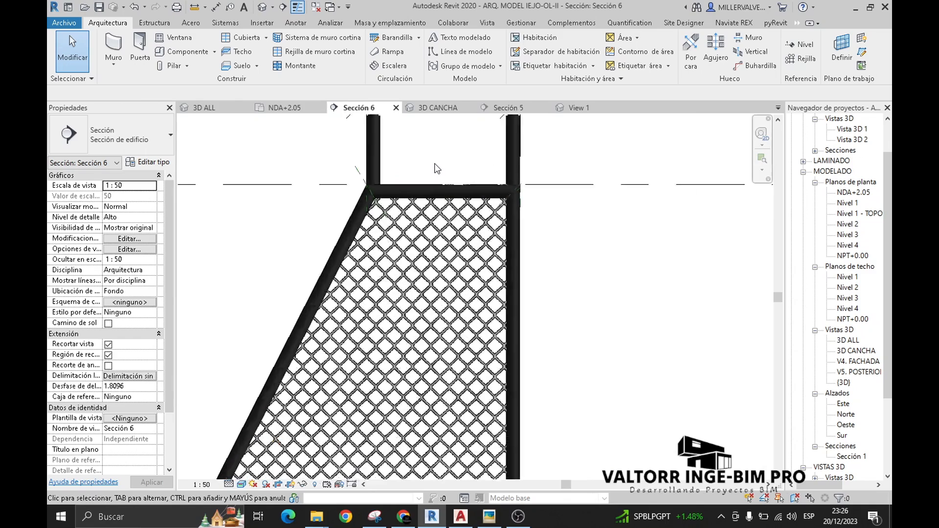
pyautogui.scroll(5, 438, 178)
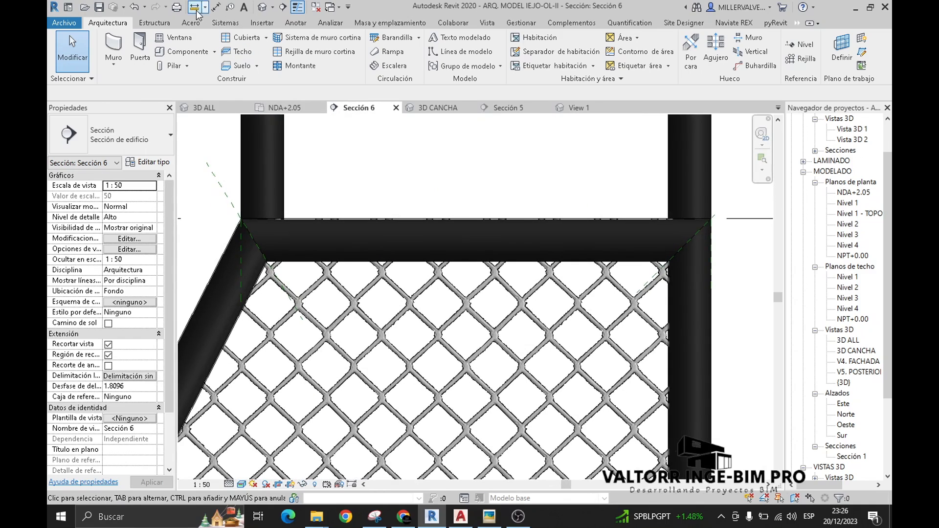
pyautogui.click(196, 11)
pyautogui.click(327, 334)
pyautogui.scroll(2, 355, 305)
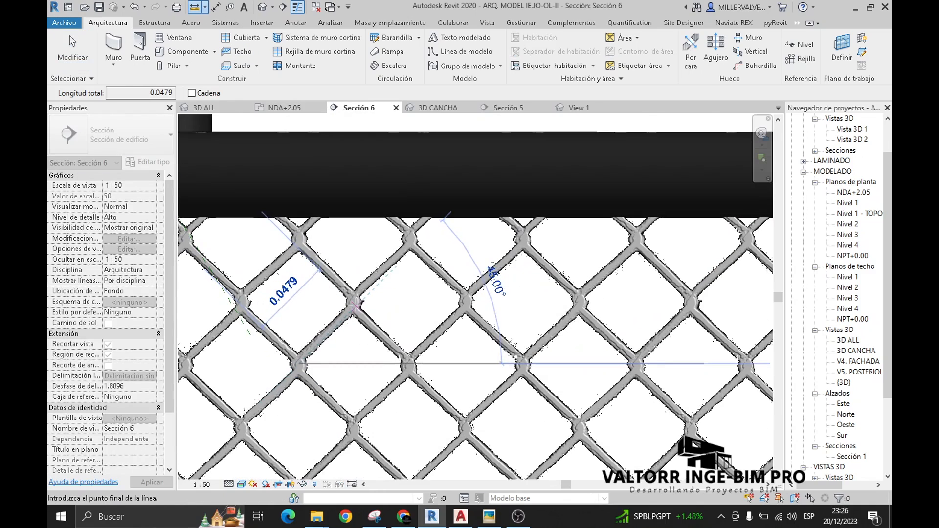
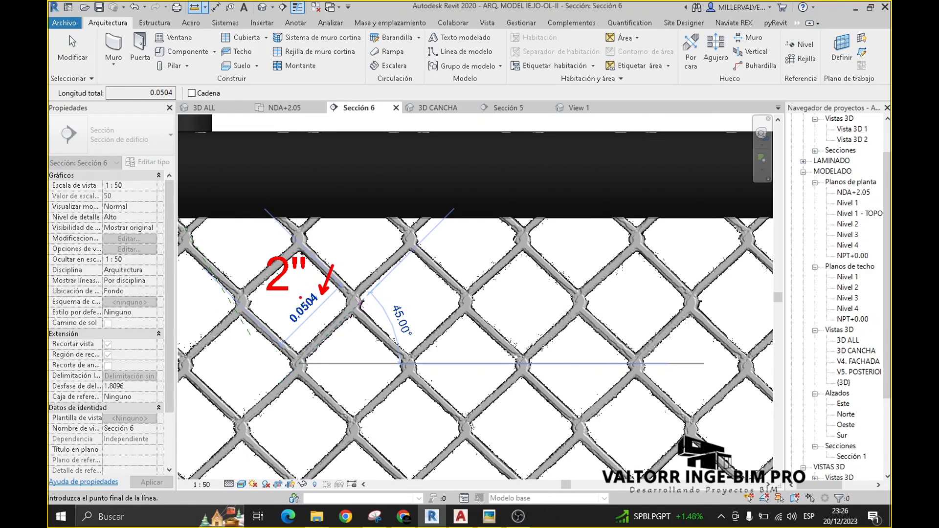
pyautogui.scroll(-6, 340, 198)
pyautogui.press('Escape')
pyautogui.press('Escape')
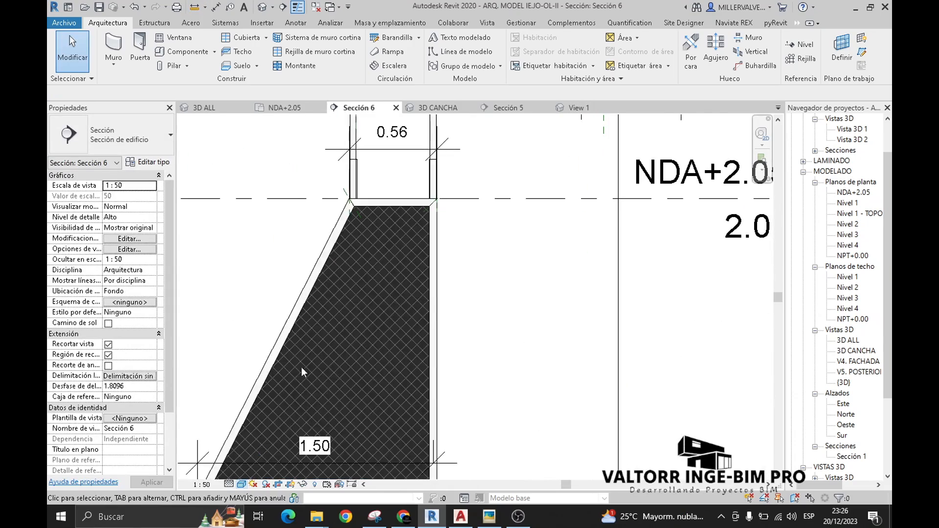
# Disable the use of rendered appearance for the shading of the mesh wall's Malla 2"x2" material.
pyautogui.click(340, 198)
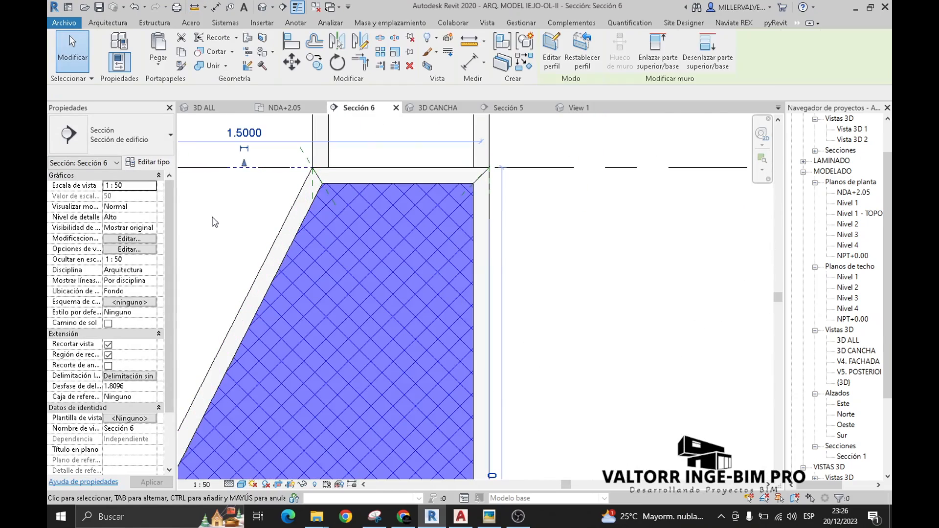
pyautogui.click(152, 164)
pyautogui.click(700, 131)
pyautogui.click(609, 143)
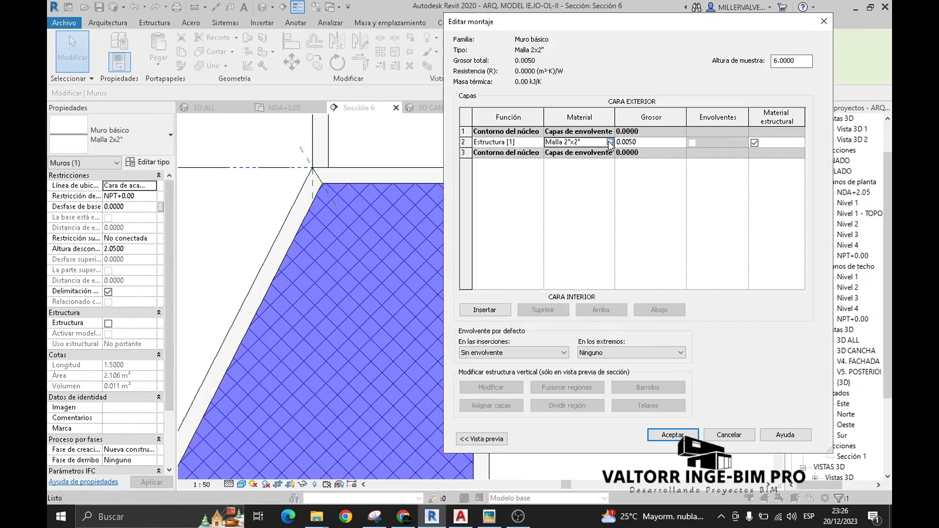
pyautogui.click(610, 143)
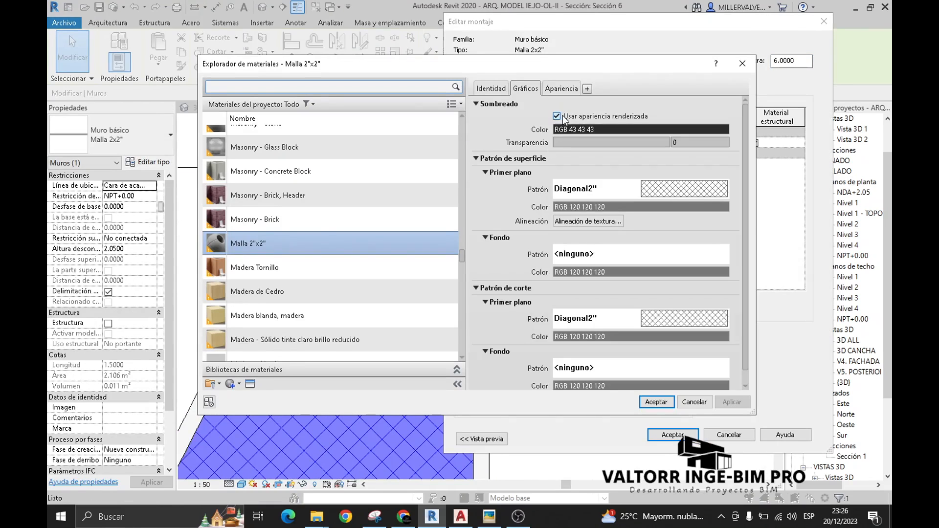
pyautogui.click(556, 117)
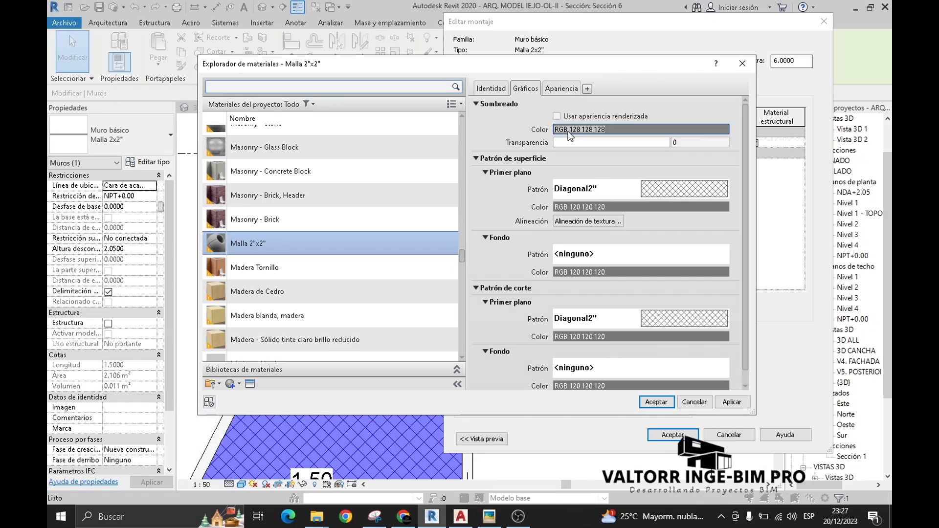
# Set the material's shading colour to RGB 80 80 80 and accept the wall type changes.
pyautogui.click(566, 129)
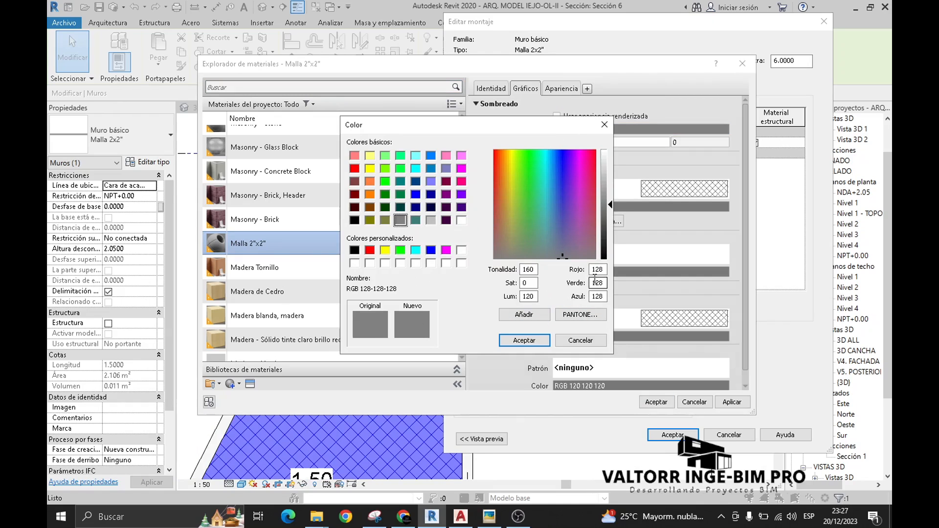
pyautogui.write('80')
pyautogui.press('Tab')
pyautogui.write('80')
pyautogui.press('Tab')
pyautogui.write('80')
pyautogui.click(525, 340)
pyautogui.click(656, 402)
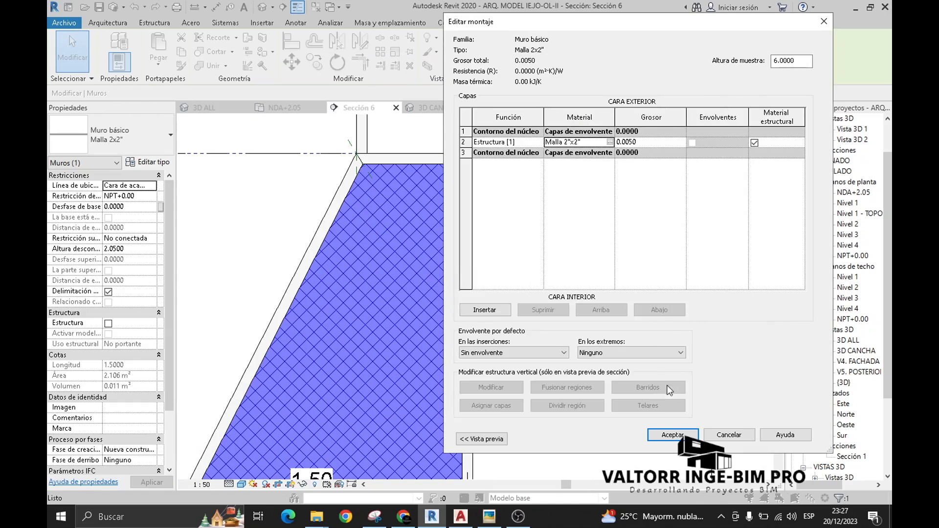
pyautogui.click(673, 435)
pyautogui.click(669, 442)
# Deselect the wall and display the 3D CANCHA view to check the mesh on the hoop frame.
pyautogui.click(520, 300)
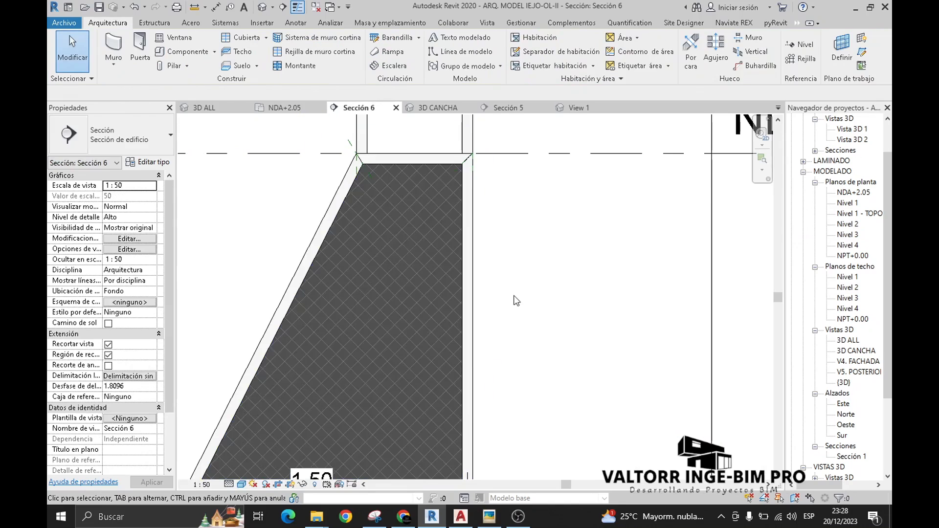
pyautogui.scroll(-3, 543, 311)
pyautogui.click(437, 108)
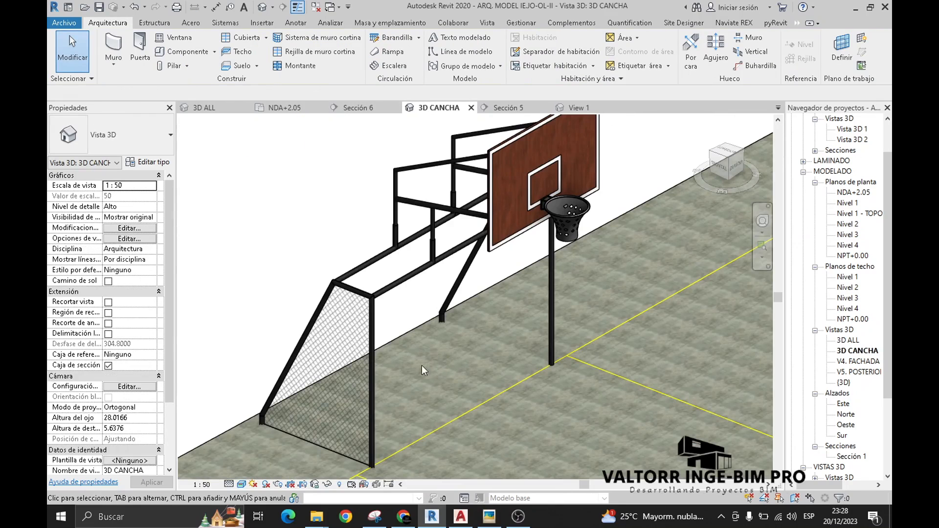
# Set the visual style of the 3D CANCHA view to Colores coherentes.
pyautogui.click(240, 485)
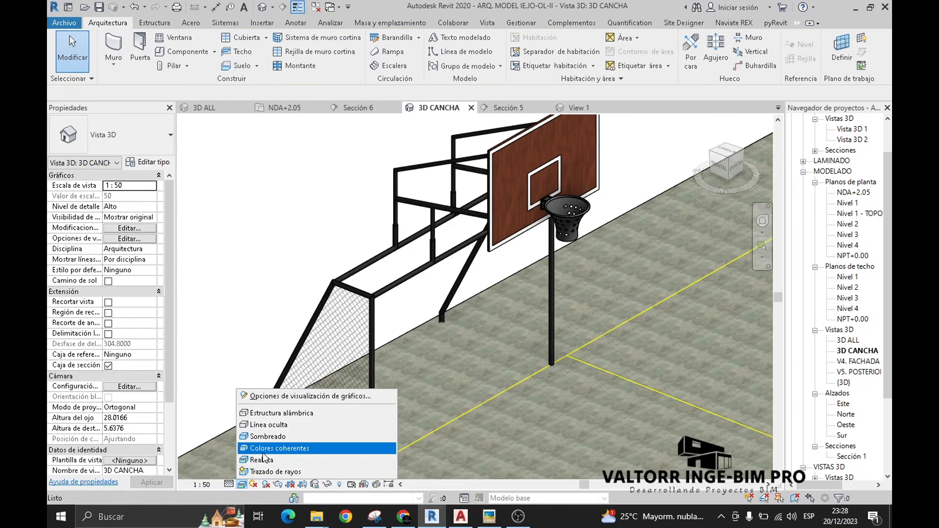
pyautogui.click(262, 460)
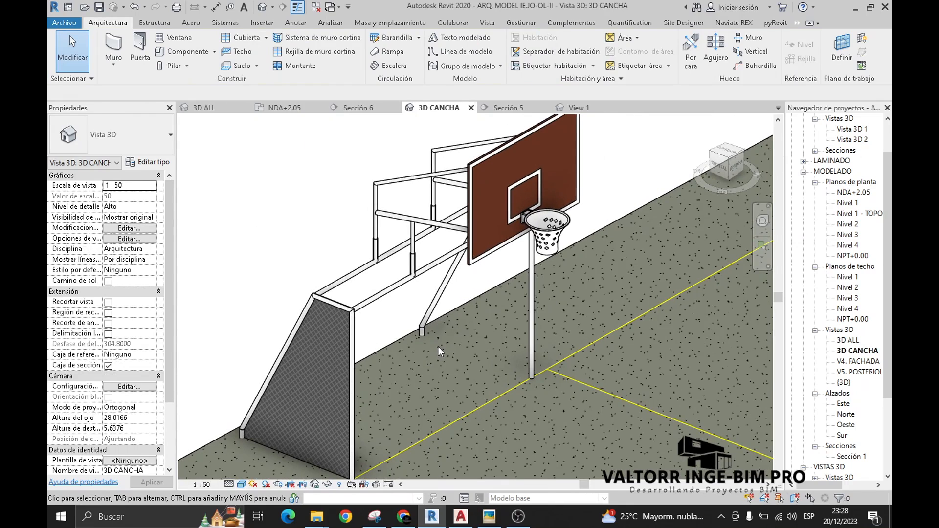
pyautogui.click(283, 448)
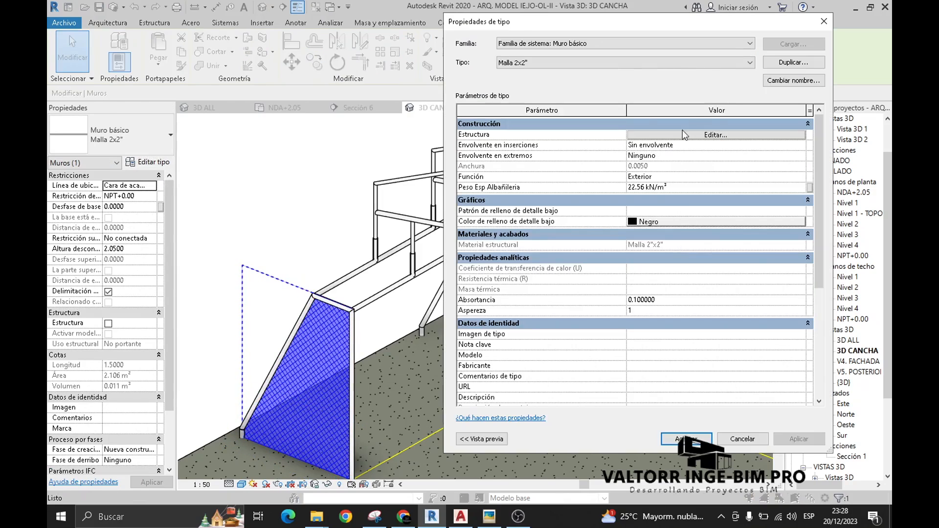
# Set the shading transparency of the Malla 2"x2" material to 80 in the goal mesh wall's structure.
pyautogui.click(685, 138)
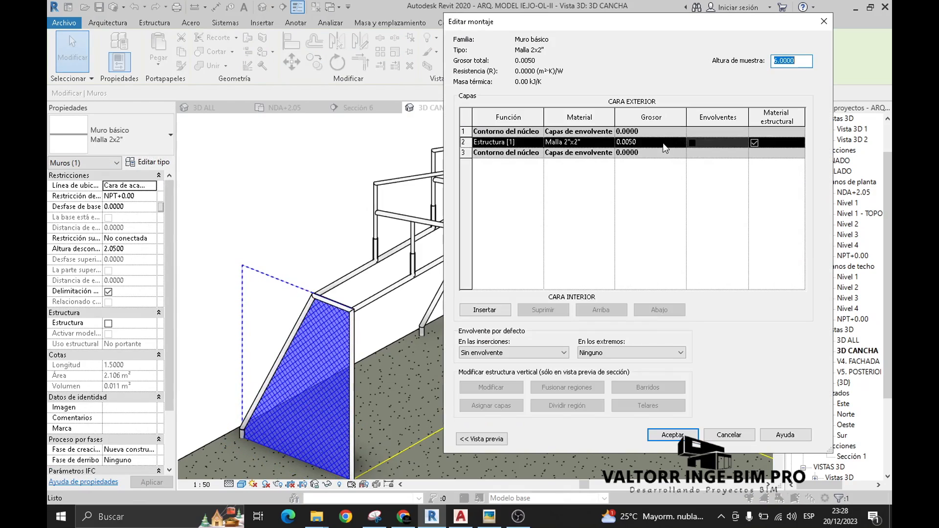
pyautogui.click(612, 143)
pyautogui.click(610, 142)
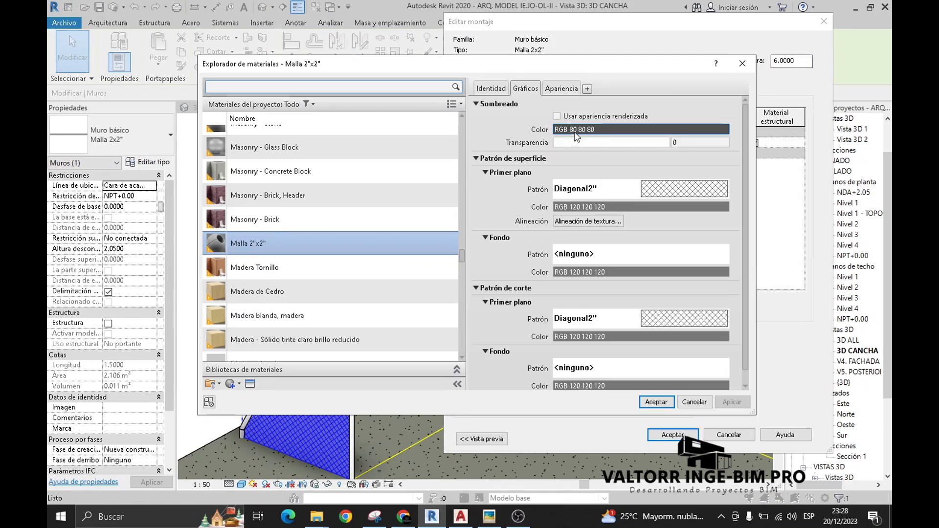
pyautogui.moveTo(655, 142)
pyautogui.mouseDown()
pyautogui.moveTo(594, 142)
pyautogui.moveTo(648, 143)
pyautogui.mouseUp()
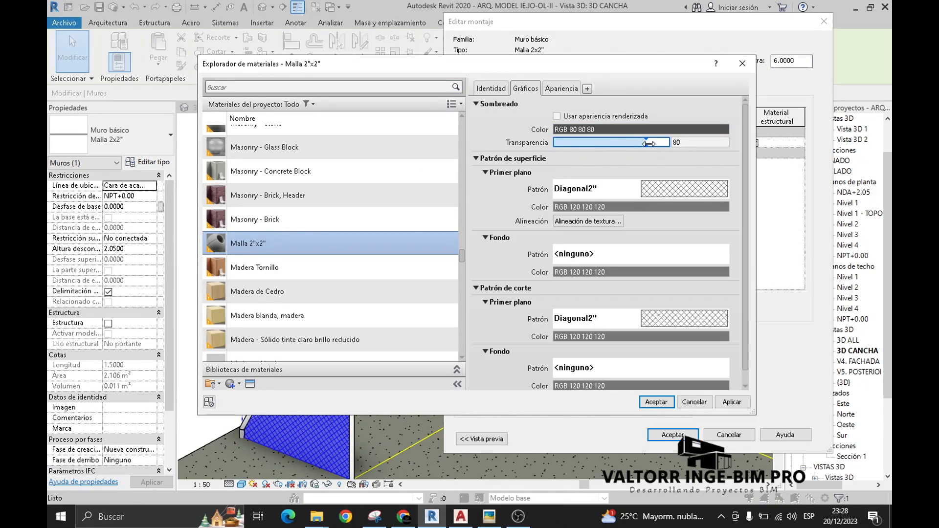
pyautogui.click(668, 405)
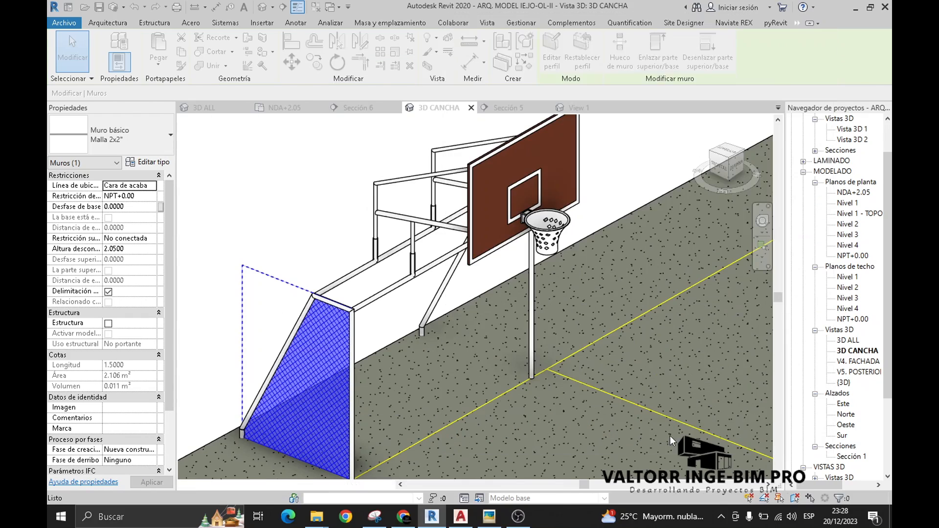
pyautogui.press('Escape')
pyautogui.moveTo(381, 350); pyautogui.dragTo(373, 348, button='middle')
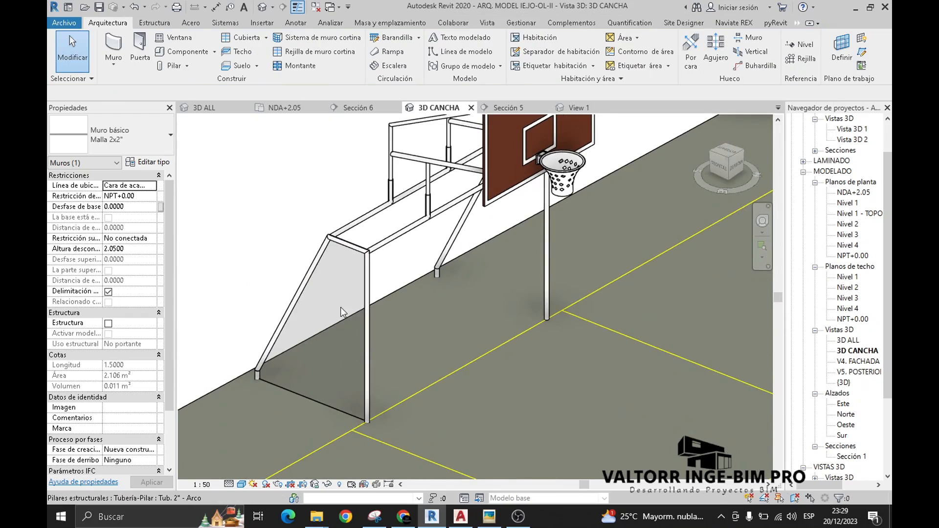
pyautogui.scroll(2, 342, 307)
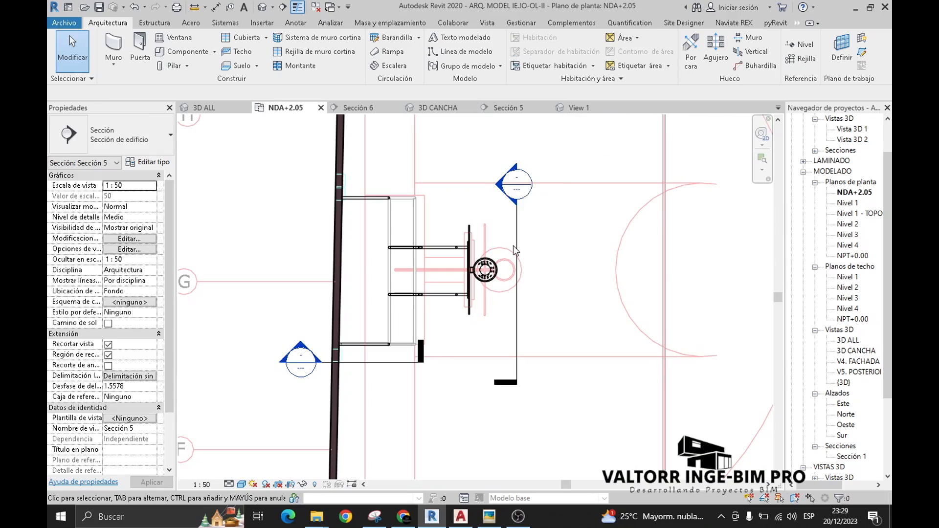
# Extend the depth of Section 5 in the NDA+2.05 plan past the back of the goal and open the section view.
pyautogui.click(517, 248)
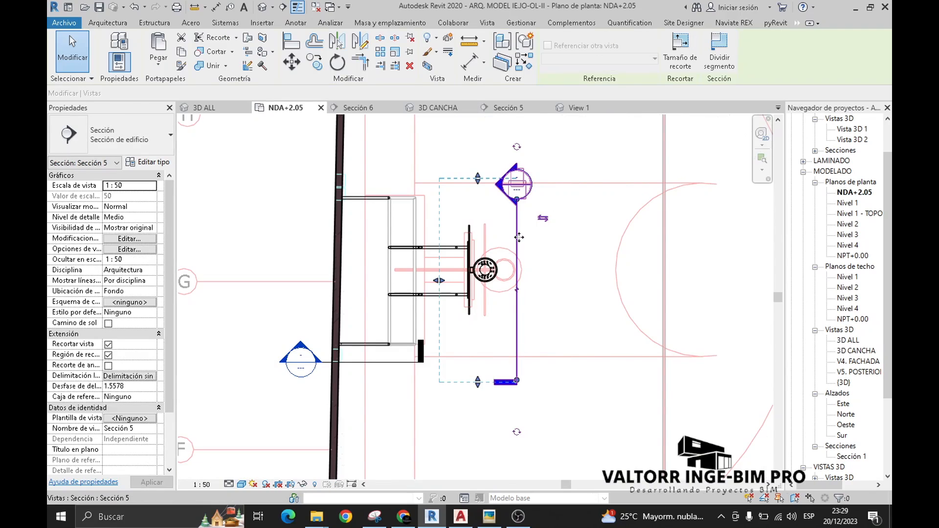
pyautogui.moveTo(437, 282); pyautogui.dragTo(358, 292)
pyautogui.rightClick(272, 240)
pyautogui.click(309, 261)
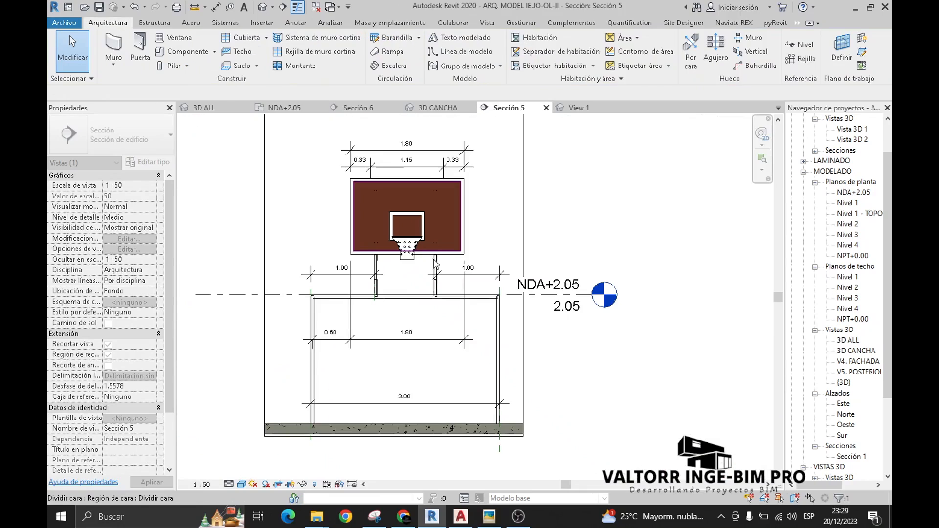
# Copy the side mesh wall in Section 5 from one goal post to the opposite post and check it in 3D CANCHA.
pyautogui.click(423, 108)
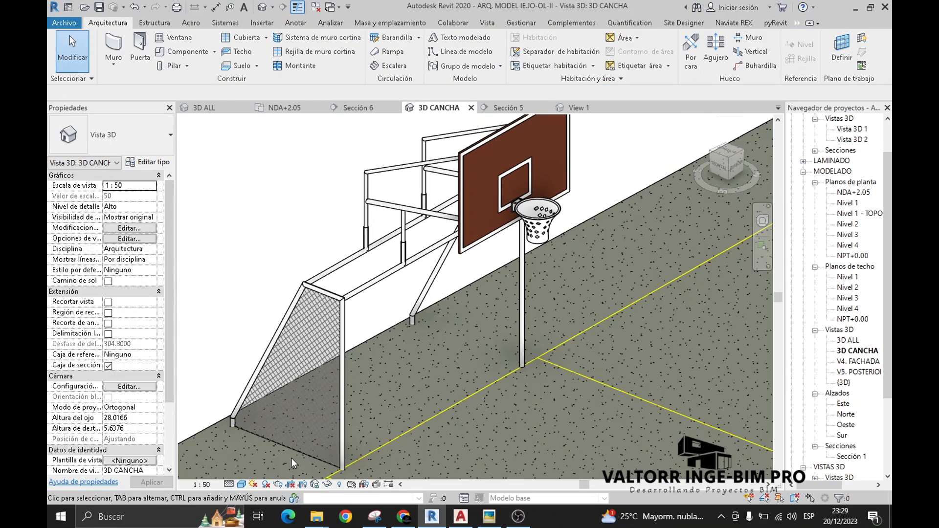
pyautogui.click(293, 454)
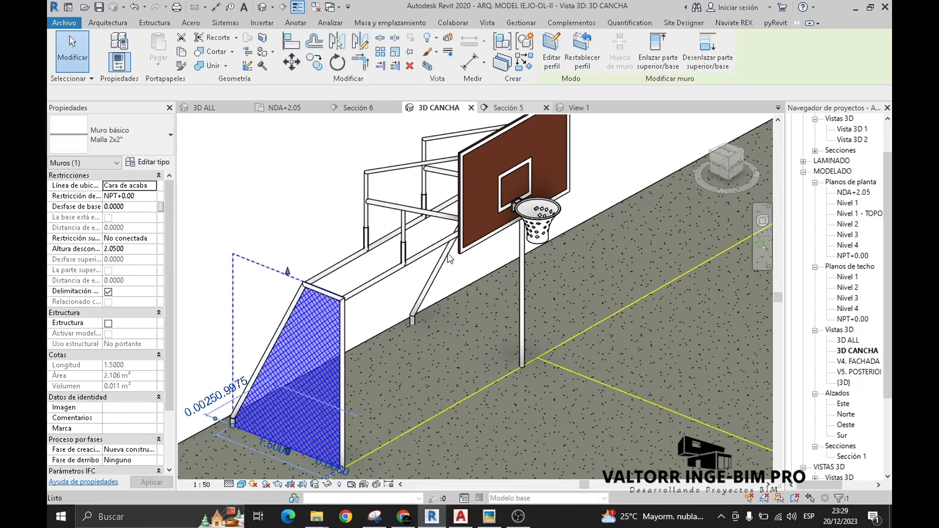
pyautogui.click(505, 108)
pyautogui.scroll(6, 317, 299)
pyautogui.press('c')
pyautogui.press('o')
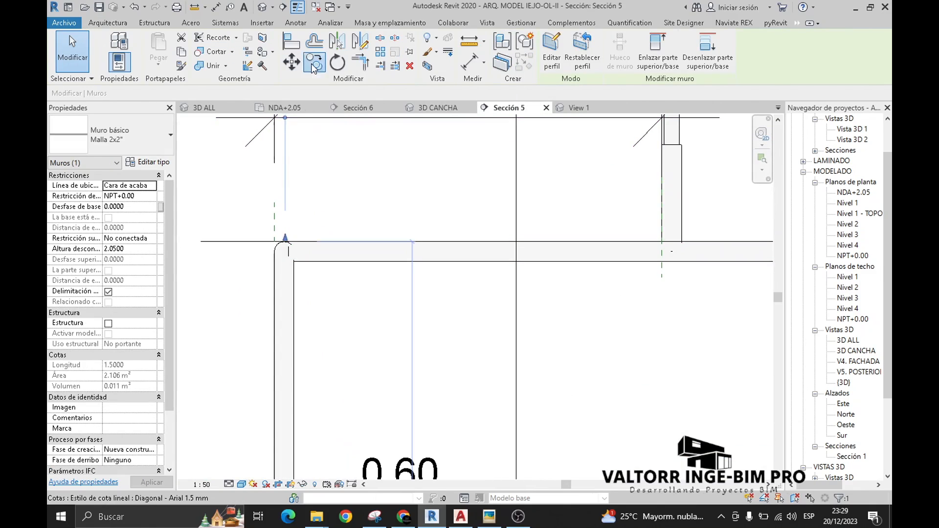
pyautogui.click(285, 278)
pyautogui.scroll(-6, 364, 288)
pyautogui.moveTo(557, 312); pyautogui.dragTo(274, 312, button='middle')
pyautogui.scroll(2, 484, 273)
pyautogui.click(485, 273)
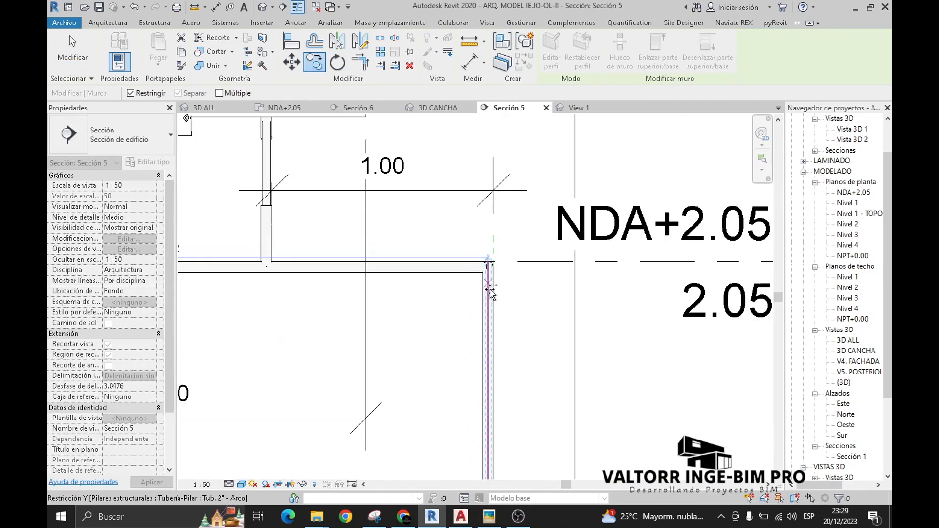
pyautogui.scroll(-5, 487, 272)
pyautogui.click(443, 111)
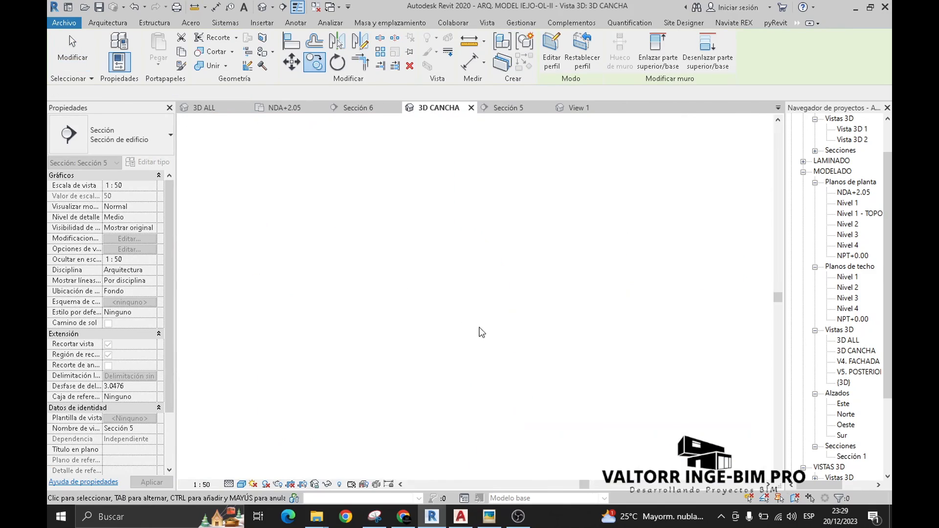
pyautogui.scroll(6, 478, 329)
pyautogui.moveTo(448, 346); pyautogui.dragTo(438, 337, button='middle')
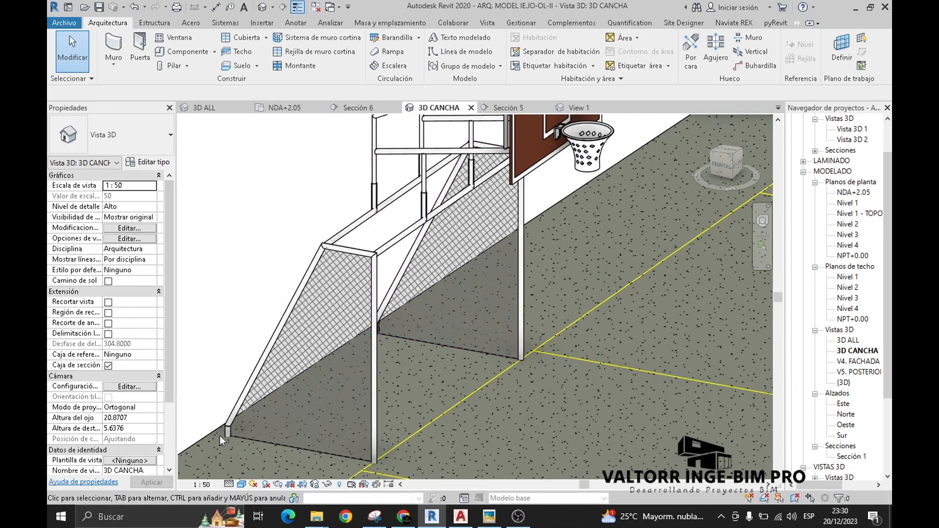
pyautogui.keyDown('shift'); pyautogui.moveTo(358, 274); pyautogui.dragTo(348, 257, button='middle'); pyautogui.keyUp('shift')
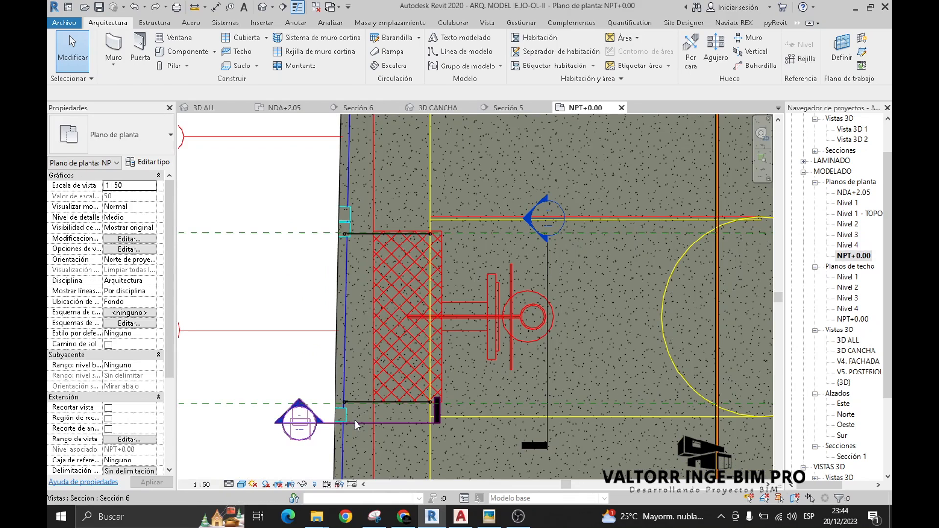
# Adjust the extent of Section 6 in the NPT+0.00 plan and open its section view.
pyautogui.click(304, 414)
pyautogui.moveTo(304, 413); pyautogui.dragTo(243, 425)
pyautogui.rightClick(259, 356)
pyautogui.click(299, 272)
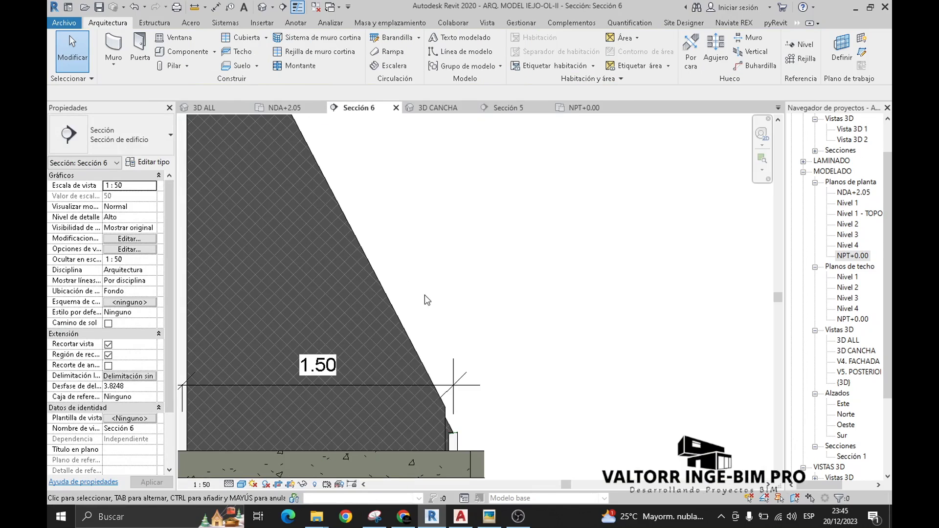
# Edit the mesh wall's profile in Section 6, aligning its sloped and rear edges with the goal's pipe frame.
pyautogui.moveTo(433, 303); pyautogui.dragTo(449, 259, button='middle')
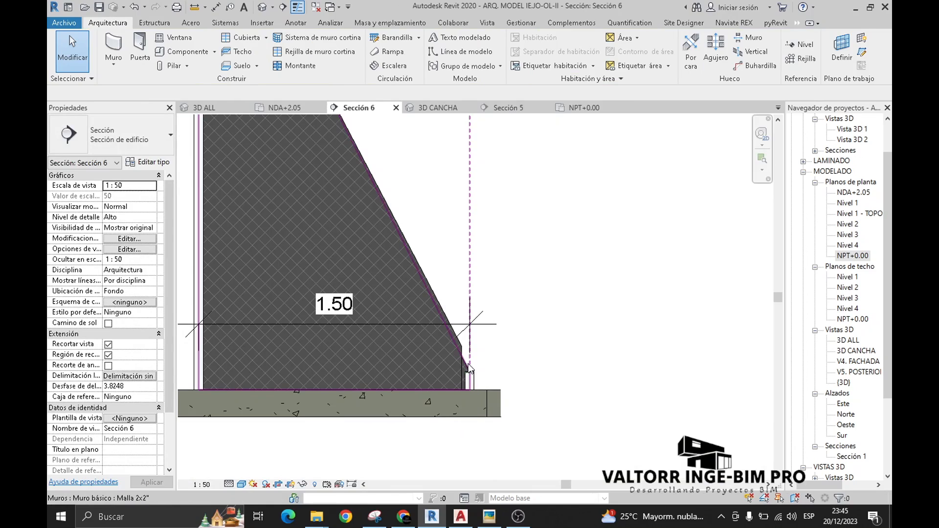
pyautogui.scroll(4, 469, 370)
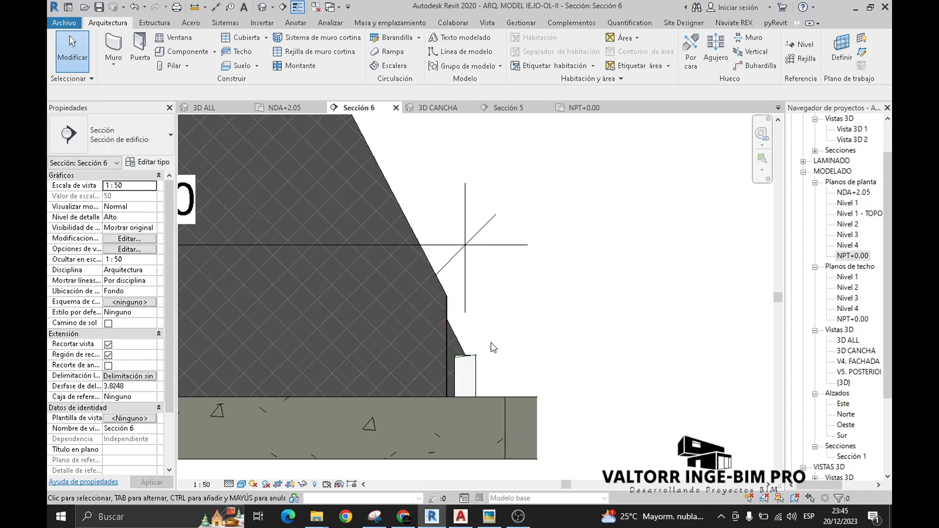
pyautogui.scroll(2, 491, 343)
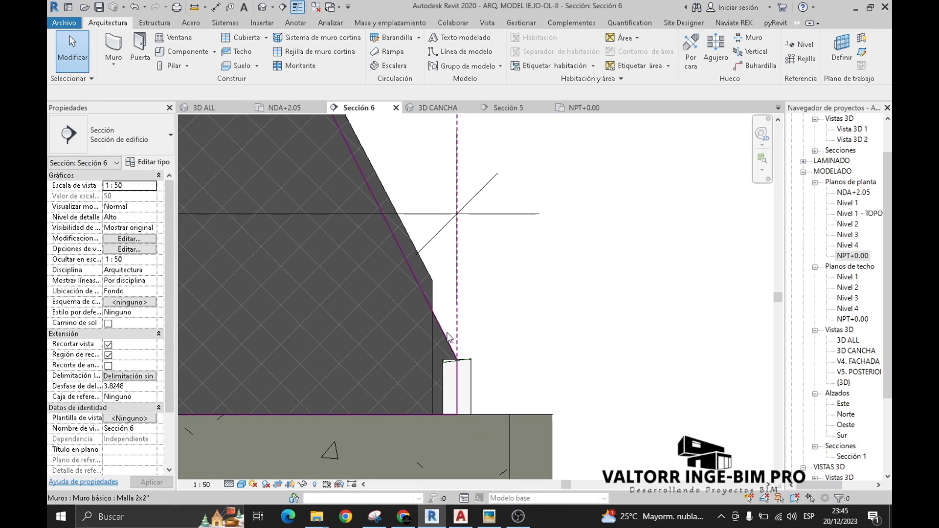
pyautogui.click(431, 280)
pyautogui.click(552, 63)
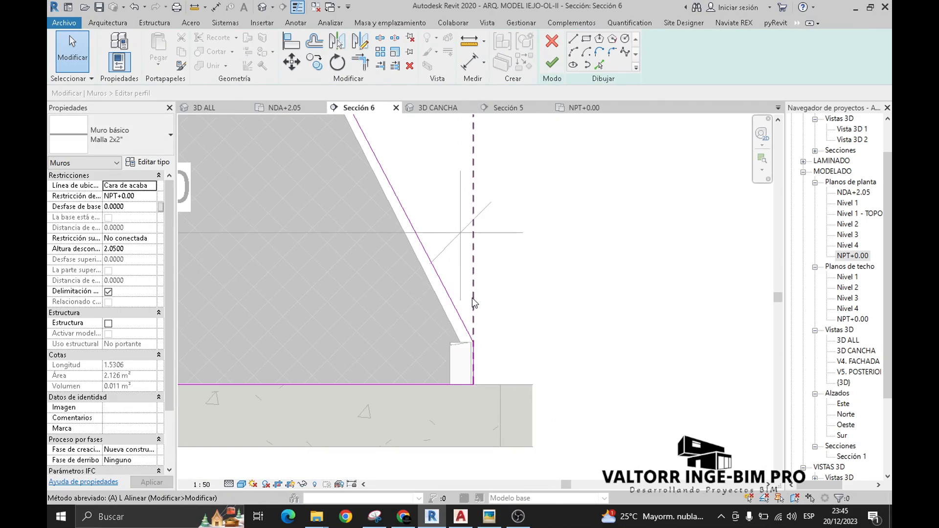
pyautogui.press('l')
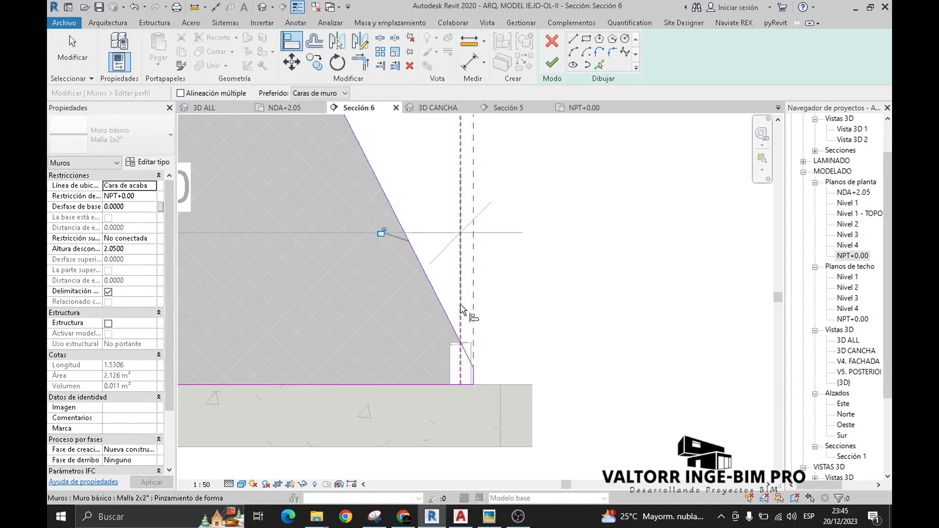
pyautogui.click(461, 309)
pyautogui.scroll(3, 460, 309)
pyautogui.moveTo(478, 384); pyautogui.dragTo(524, 373, button='middle')
pyautogui.click(544, 399)
pyautogui.click(552, 62)
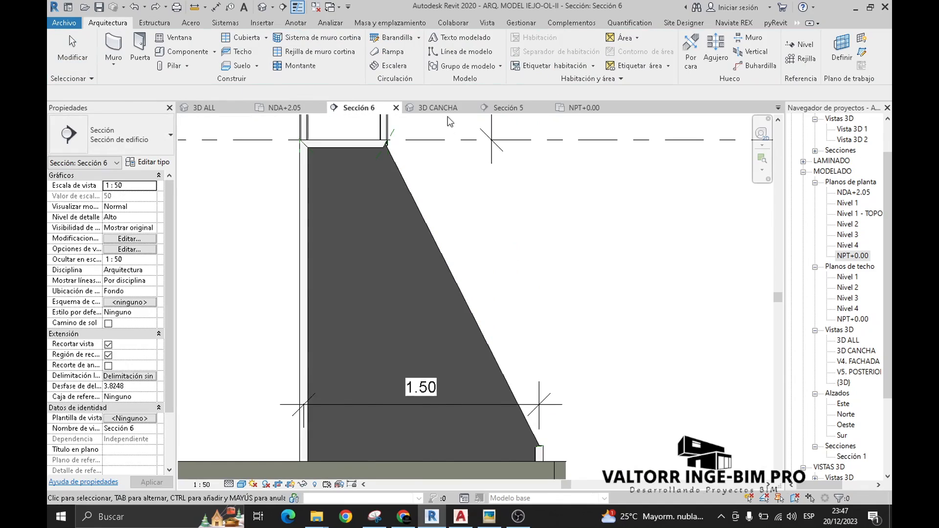
# Temporarily isolate the two side mesh walls of the goal in the 3D CANCHA view.
pyautogui.click(434, 109)
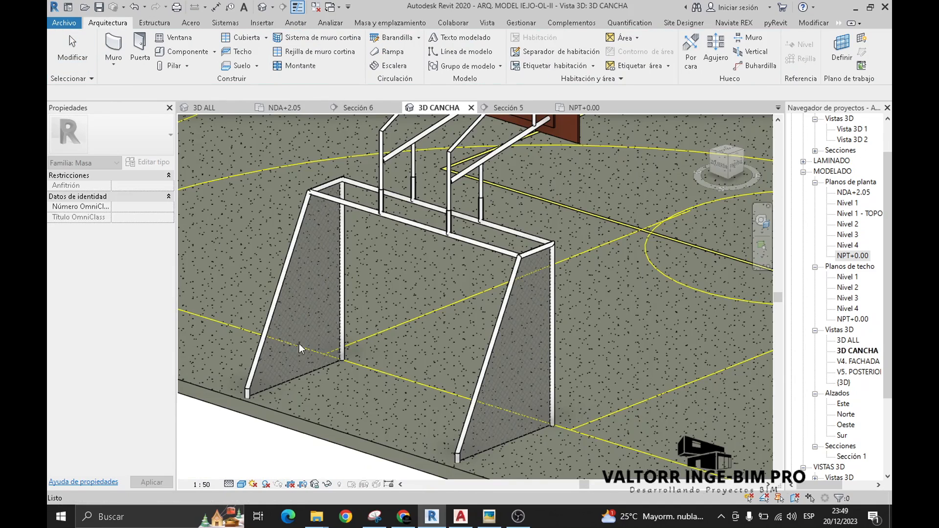
pyautogui.click(303, 379)
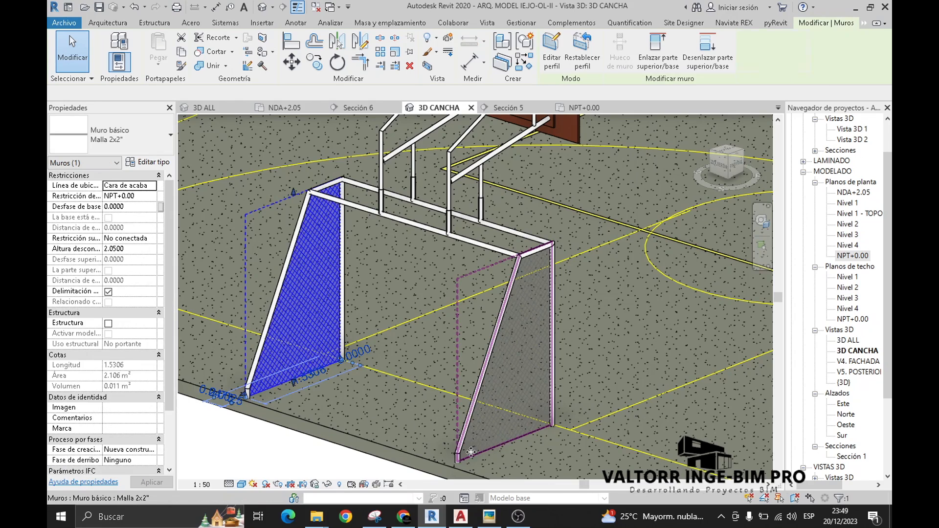
pyautogui.keyDown('ctrl'); pyautogui.click(498, 445); pyautogui.keyUp('ctrl')
pyautogui.scroll(2, 328, 453)
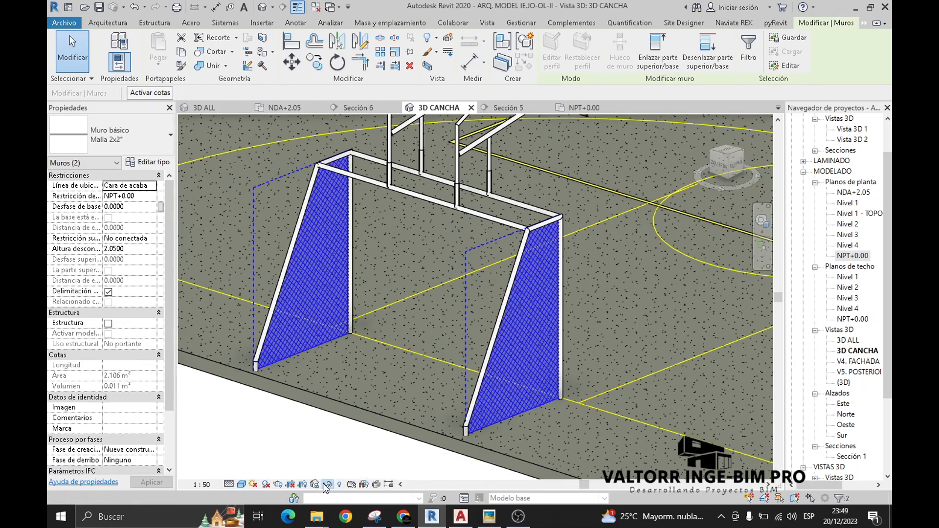
pyautogui.click(326, 485)
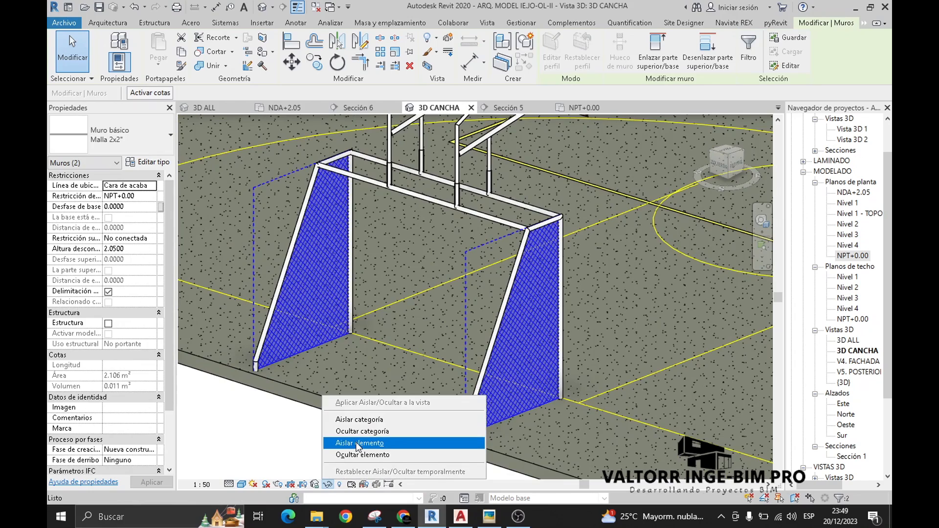
pyautogui.click(358, 443)
pyautogui.click(394, 329)
pyautogui.moveTo(395, 329); pyautogui.dragTo(393, 325, button='middle')
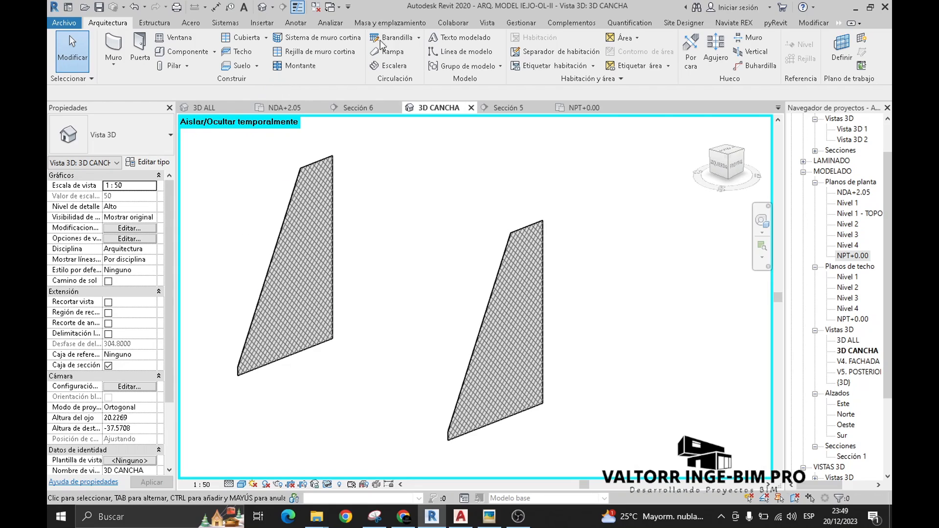
# Start a new in-place mass named Malla 2x2".
pyautogui.click(410, 24)
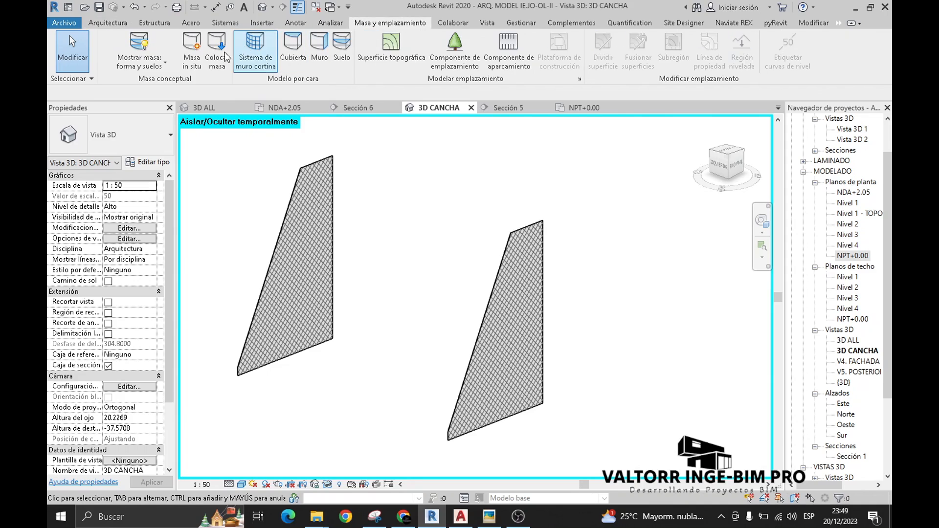
pyautogui.click(192, 62)
pyautogui.write('Malla 2x2"')
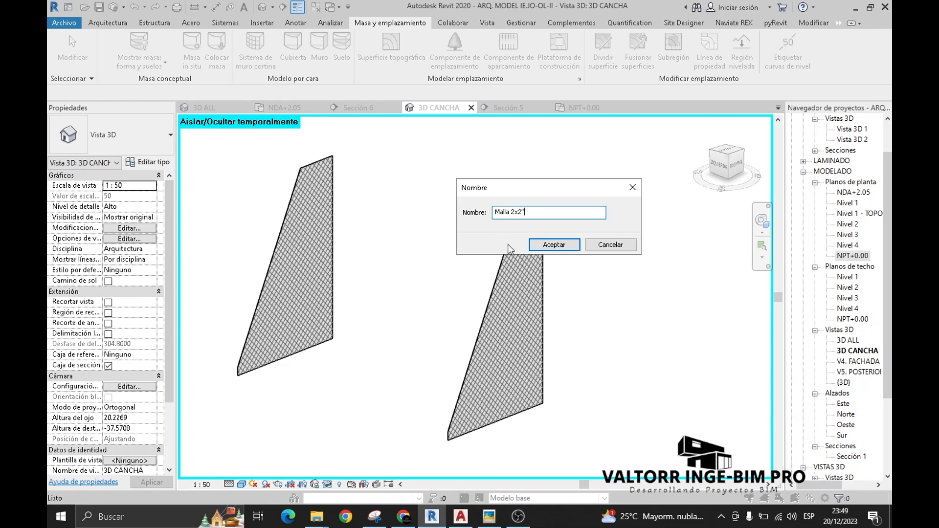
pyautogui.click(555, 243)
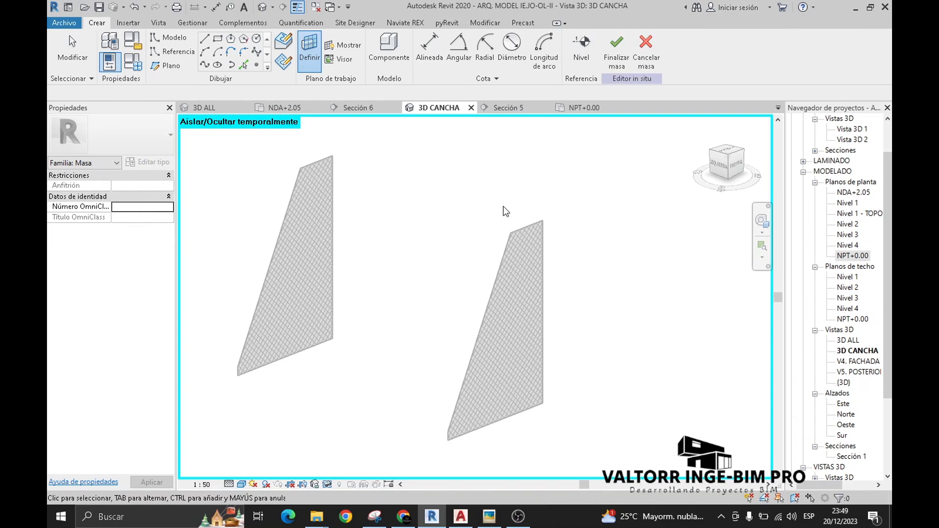
# Set the face of one side mesh wall as the work plane for the Malla 2x2" mass.
pyautogui.click(309, 46)
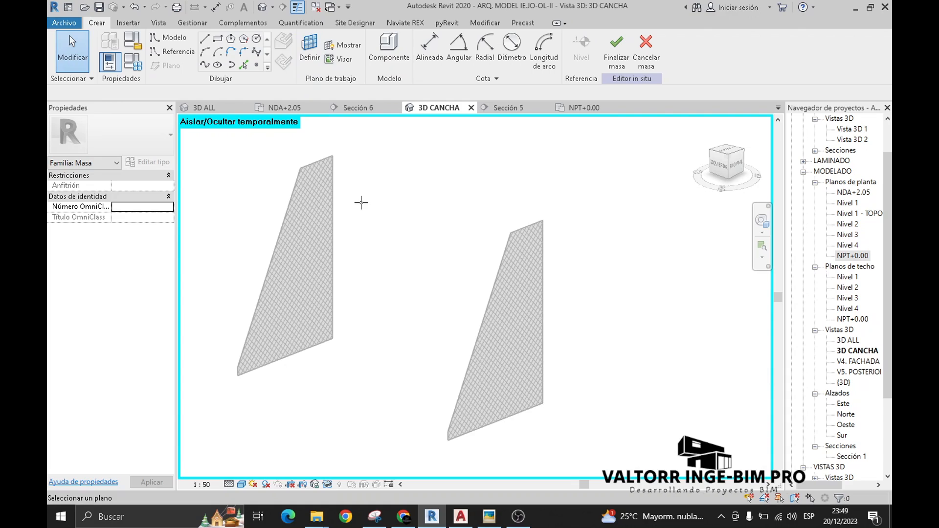
pyautogui.scroll(5, 303, 147)
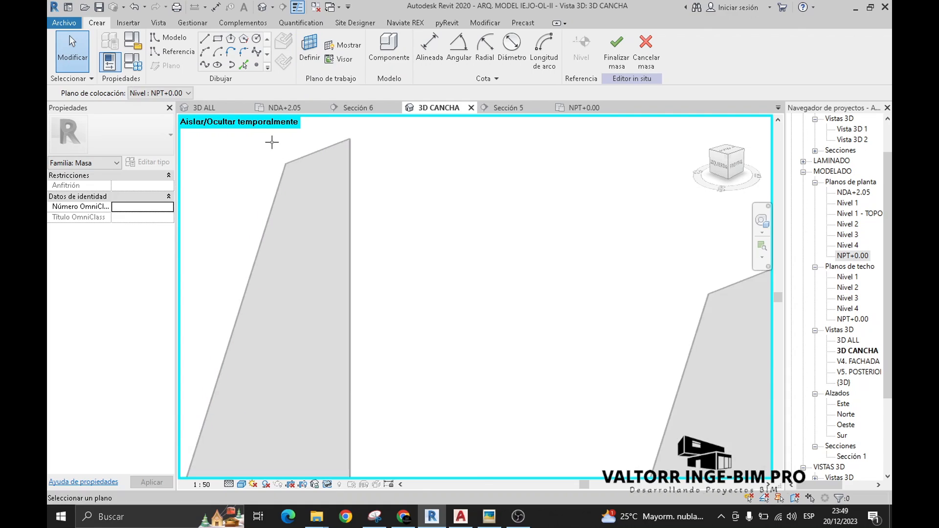
pyautogui.click(311, 151)
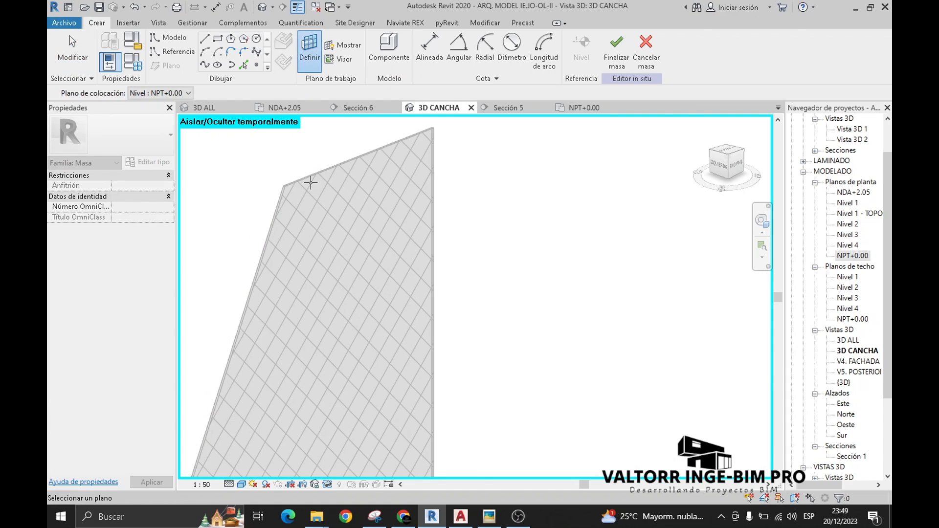
pyautogui.scroll(-6, 332, 217)
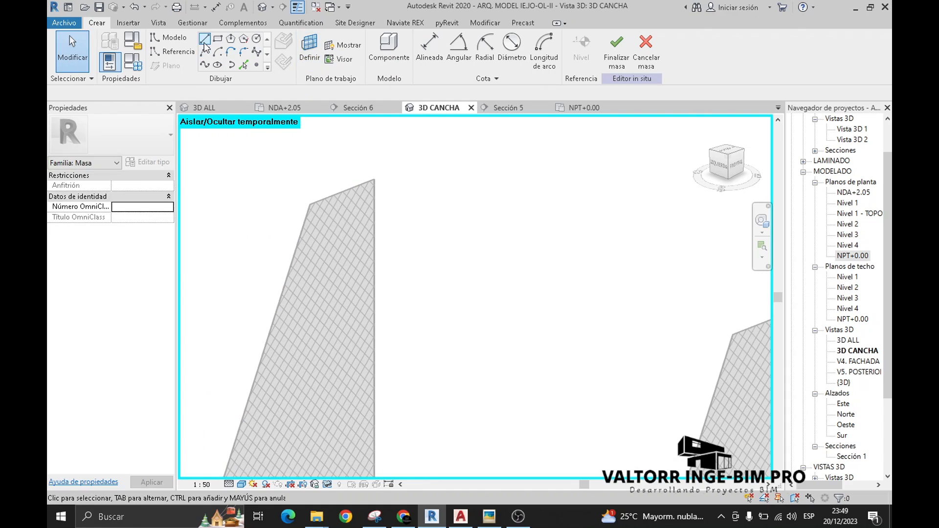
# Draw a model line along the side mesh wall's sloped edge, from its upper corner to its lower end.
pyautogui.scroll(2, 296, 194)
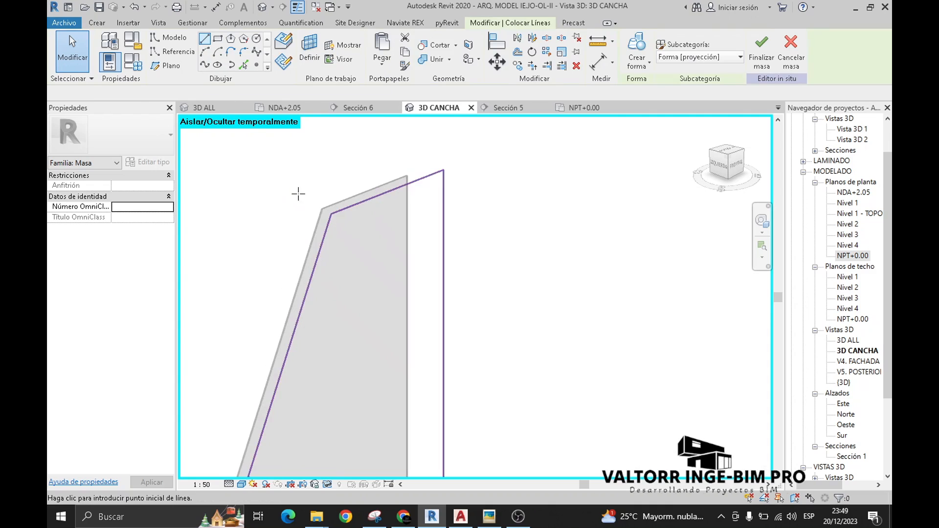
pyautogui.click(332, 214)
pyautogui.scroll(-2, 346, 255)
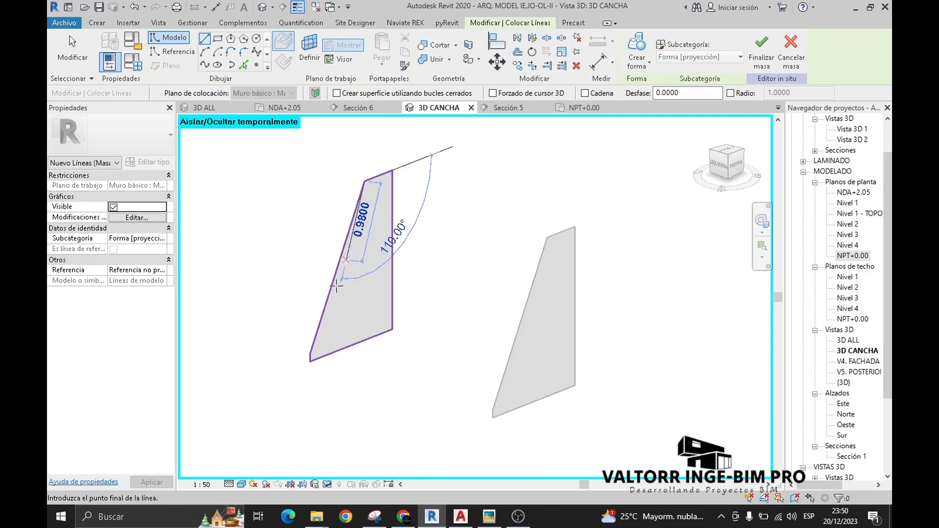
pyautogui.scroll(4, 303, 350)
pyautogui.scroll(2, 301, 347)
pyautogui.click(300, 346)
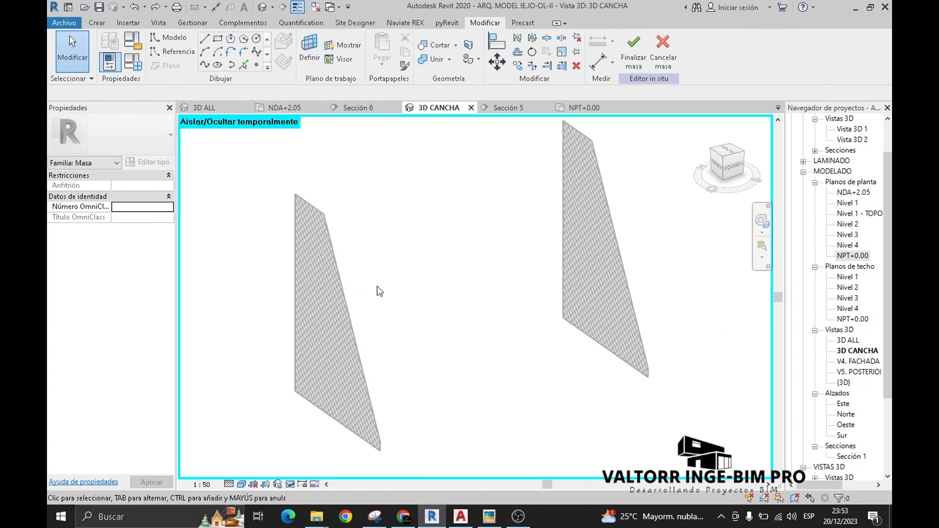
# Create a solid form from the sloped line and stretch its free edge to the opposite side mesh wall.
pyautogui.click(345, 303)
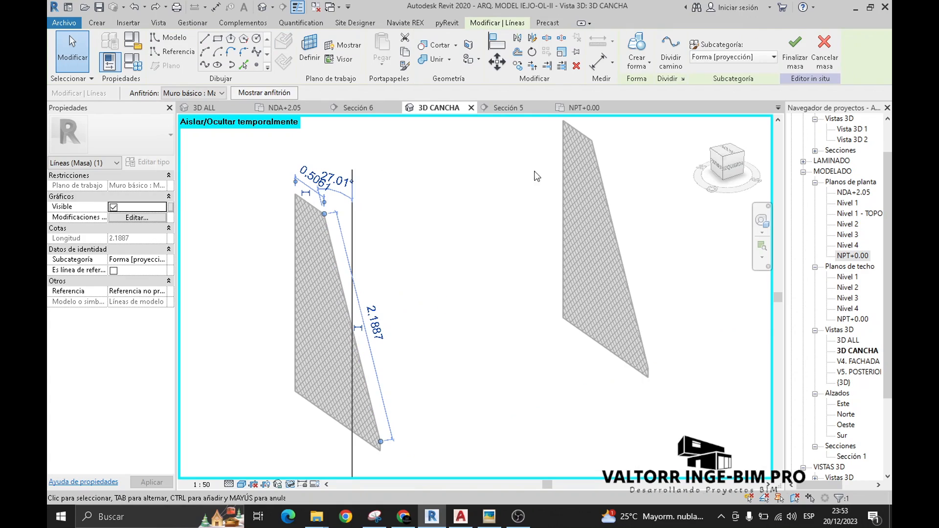
pyautogui.click(648, 70)
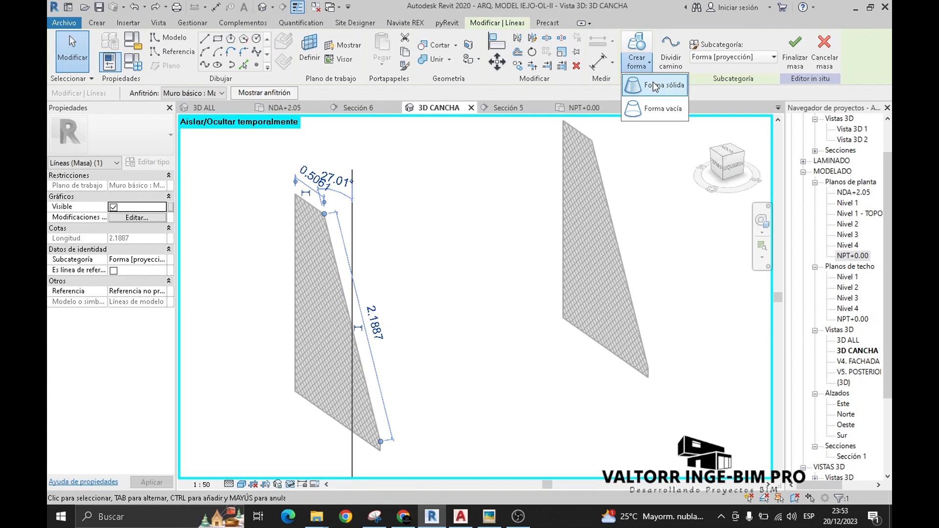
pyautogui.click(654, 87)
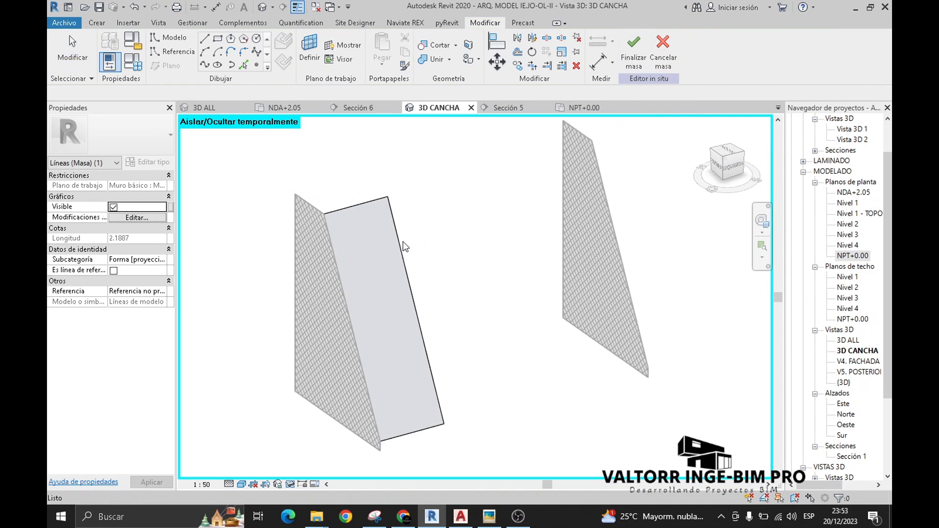
pyautogui.click(399, 246)
pyautogui.moveTo(442, 303); pyautogui.dragTo(638, 217)
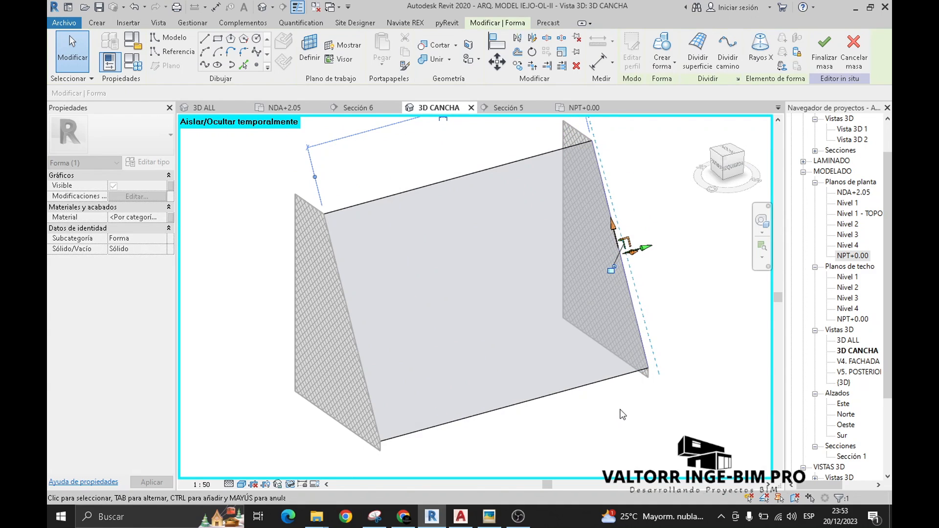
# Check the form's edge against the side mesh wall, finish the in-place mass and dismiss the warning.
pyautogui.keyDown('shift'); pyautogui.moveTo(622, 398); pyautogui.dragTo(582, 383, button='middle'); pyautogui.keyUp('shift')
pyautogui.scroll(5, 616, 211)
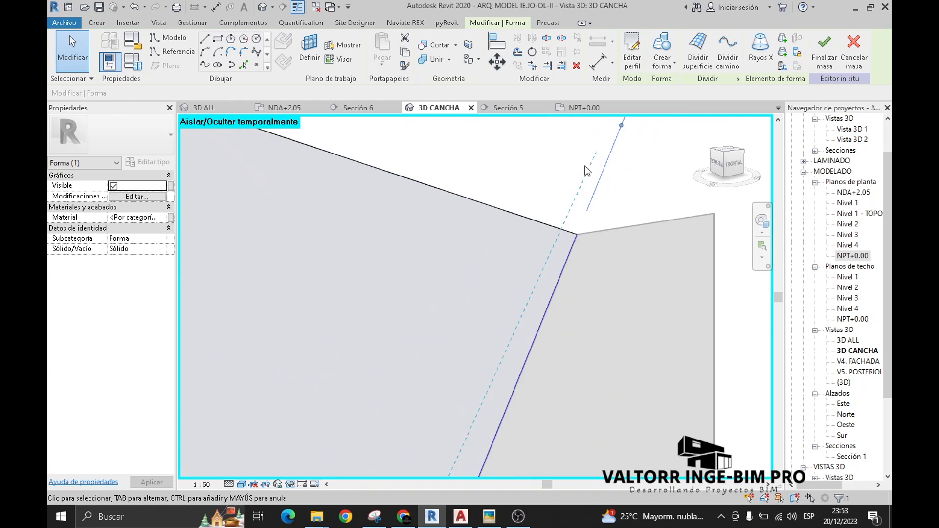
pyautogui.click(565, 181)
pyautogui.scroll(-2, 564, 181)
pyautogui.scroll(-5, 565, 225)
pyautogui.scroll(-1, 489, 264)
pyautogui.moveTo(621, 182); pyautogui.dragTo(589, 201, button='middle')
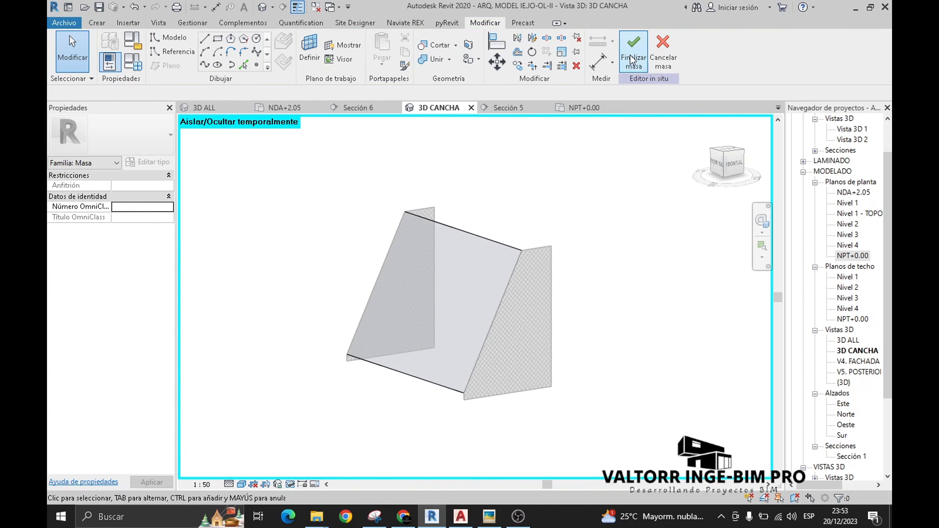
pyautogui.click(632, 55)
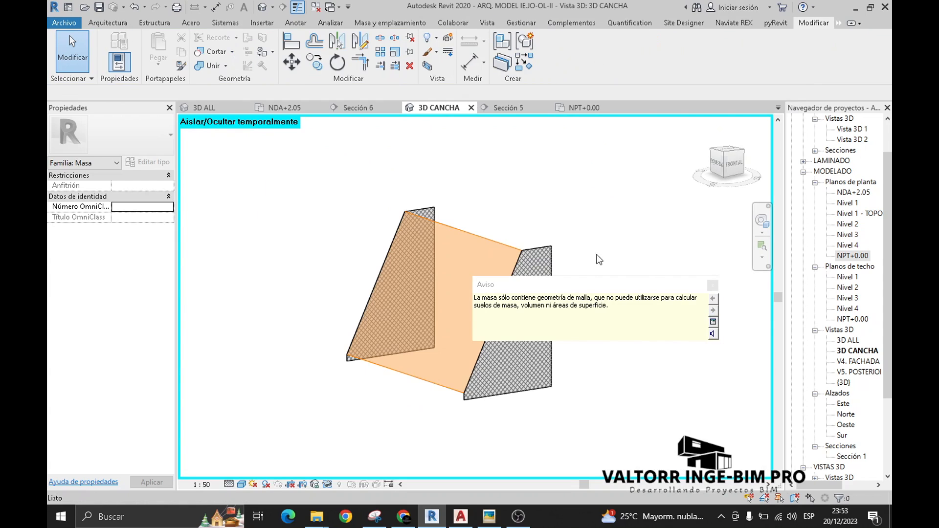
pyautogui.moveTo(565, 186); pyautogui.dragTo(559, 158)
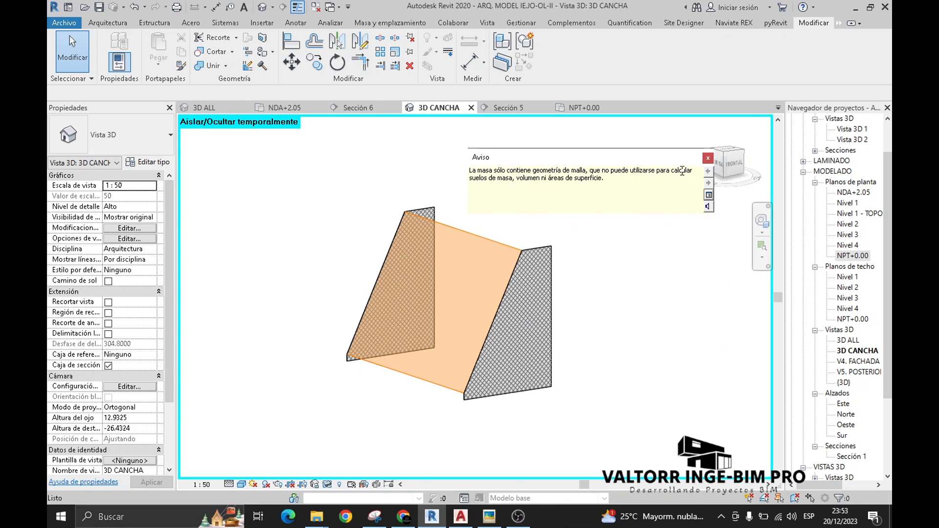
pyautogui.click(708, 159)
pyautogui.moveTo(588, 183); pyautogui.dragTo(520, 236, button='middle')
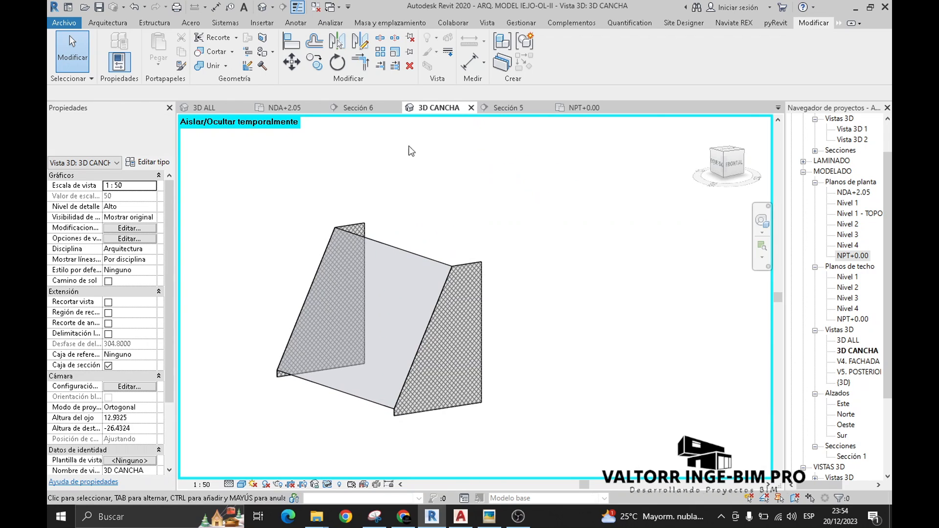
# Create a wall by face of type Malla 2x2" on the mass's sloped face.
pyautogui.click(363, 23)
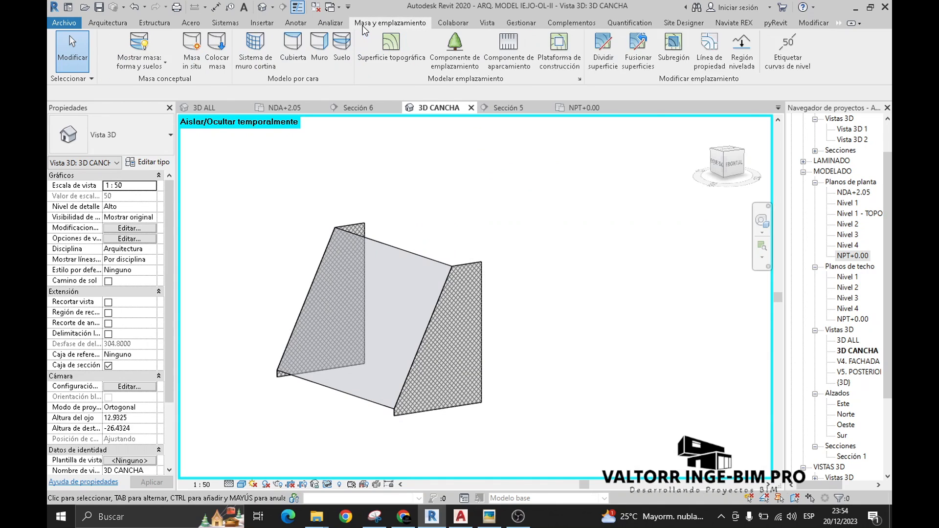
pyautogui.moveTo(415, 249); pyautogui.dragTo(408, 253, button='middle')
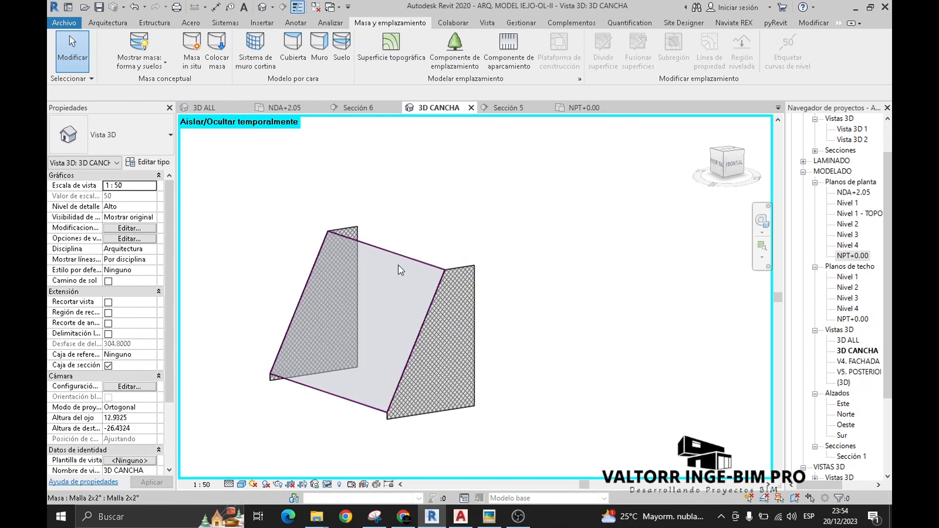
pyautogui.click(325, 59)
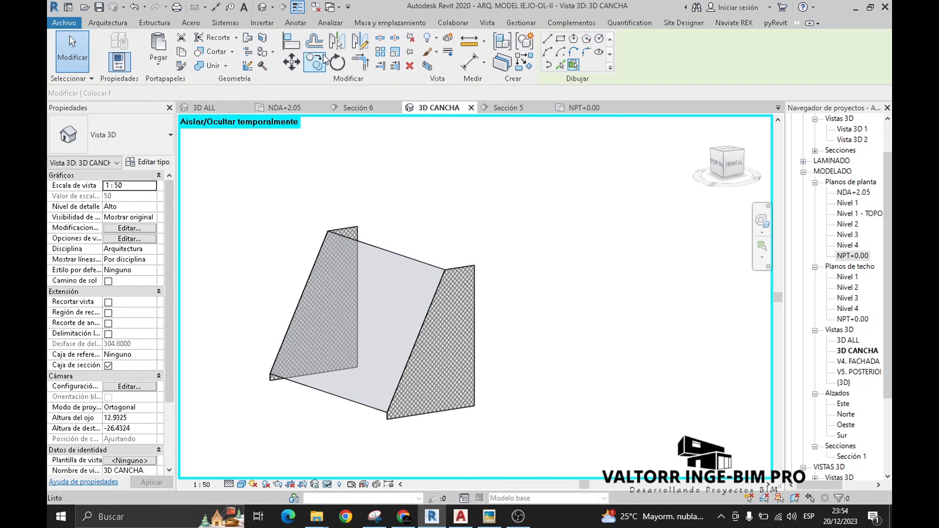
pyautogui.click(131, 145)
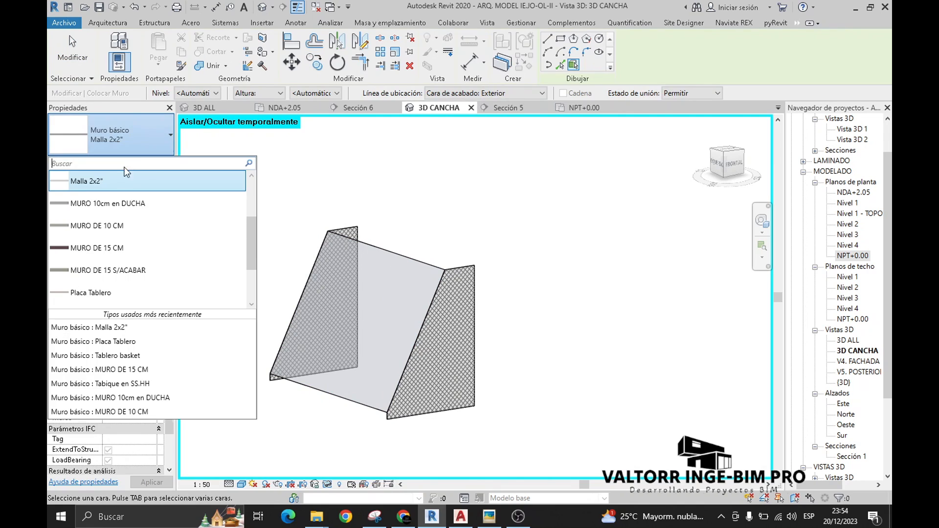
pyautogui.click(97, 182)
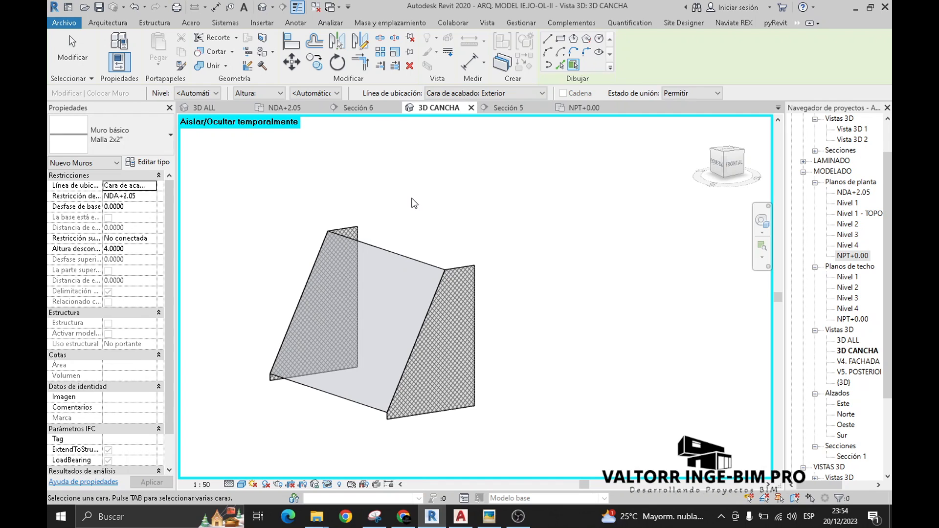
pyautogui.click(389, 253)
pyautogui.scroll(5, 419, 279)
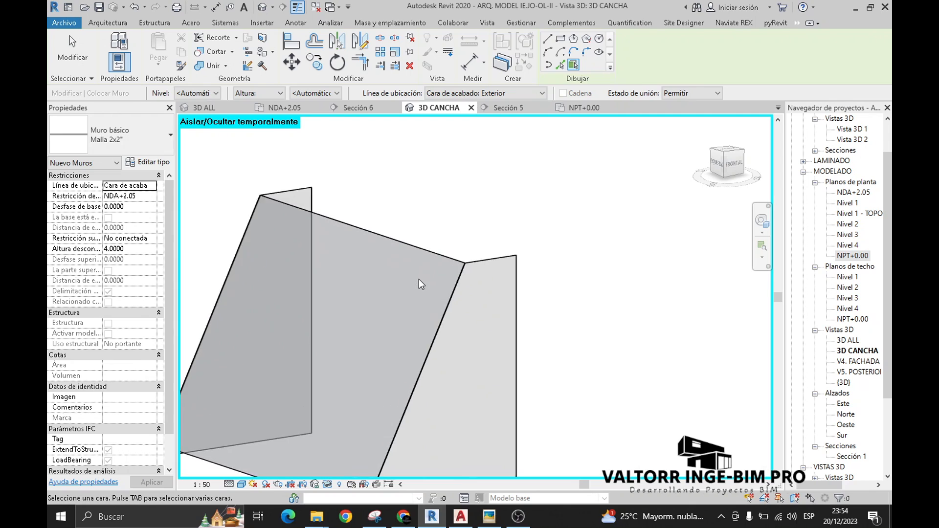
pyautogui.moveTo(459, 254)
pyautogui.keyDown('shift'); pyautogui.mouseDown(button='middle')
pyautogui.moveTo(448, 201)
pyautogui.moveTo(520, 247)
pyautogui.moveTo(604, 248)
pyautogui.moveTo(629, 183)
pyautogui.moveTo(621, 172)
pyautogui.mouseUp(button='middle'); pyautogui.keyUp('shift')
pyautogui.scroll(-3, 579, 247)
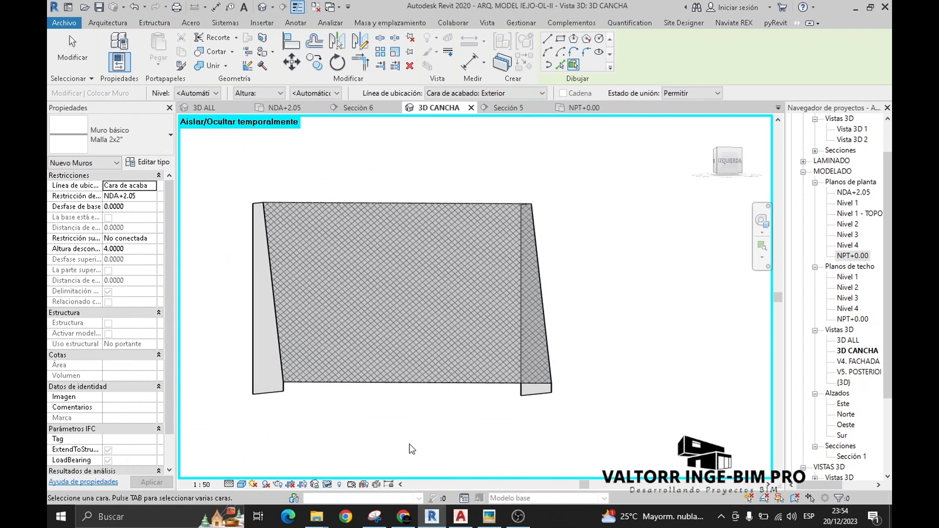
# Reset the temporary isolation in 3D CANCHA and inspect the mesh walls against the goal's pipe frame.
pyautogui.click(328, 485)
pyautogui.click(336, 473)
pyautogui.keyDown('shift'); pyautogui.moveTo(580, 245); pyautogui.dragTo(686, 388, button='middle'); pyautogui.keyUp('shift')
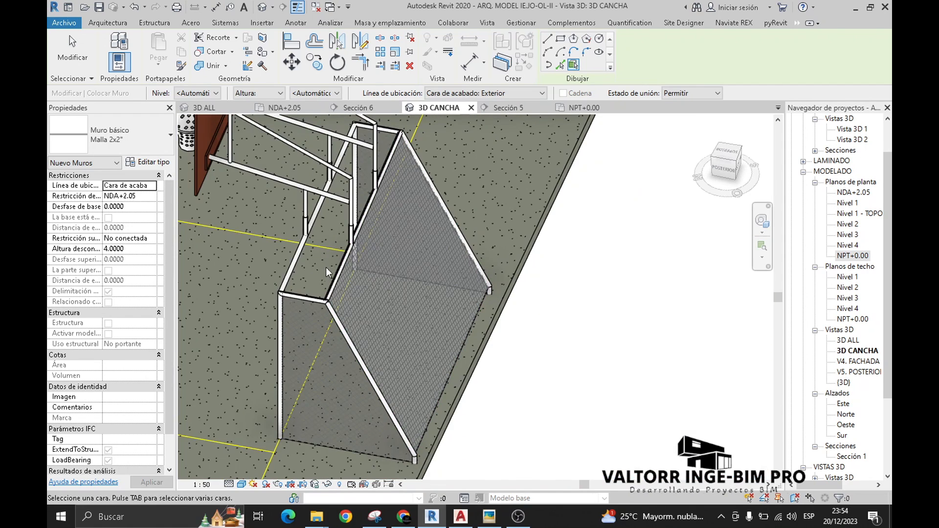
pyautogui.scroll(3, 316, 262)
pyautogui.scroll(1, 316, 263)
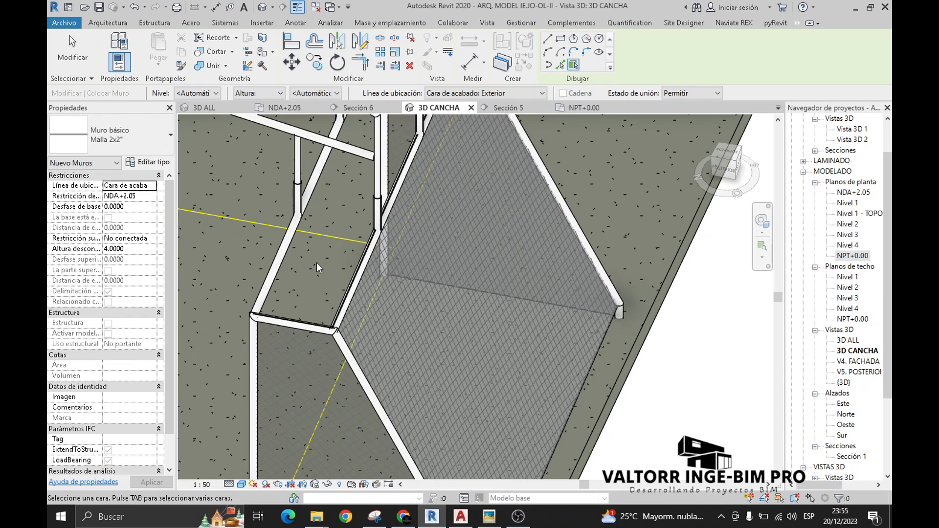
pyautogui.scroll(2, 323, 312)
pyautogui.scroll(2, 325, 312)
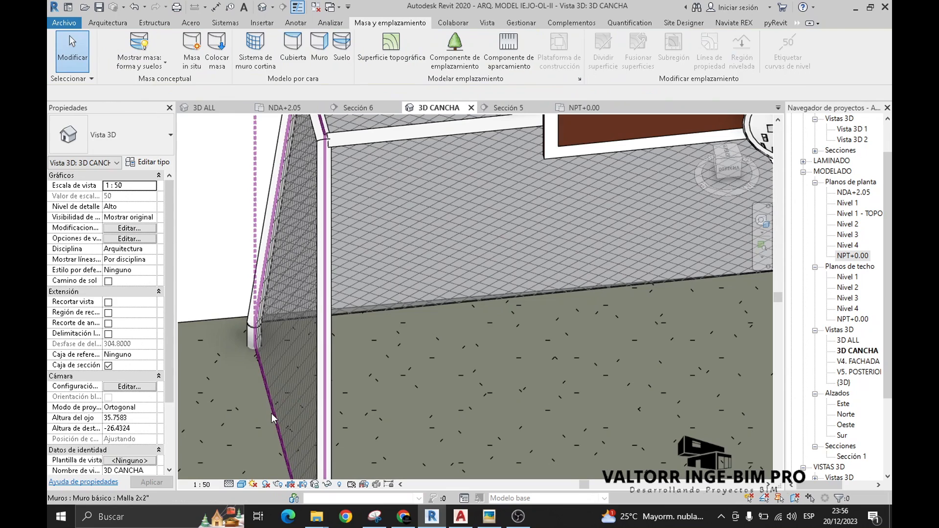
# Lower the top of the side mesh wall in Section 6 to a height of about 2.025 m.
pyautogui.click(271, 414)
pyautogui.click(359, 108)
pyautogui.scroll(4, 371, 189)
pyautogui.scroll(3, 442, 207)
pyautogui.moveTo(493, 195); pyautogui.dragTo(494, 212)
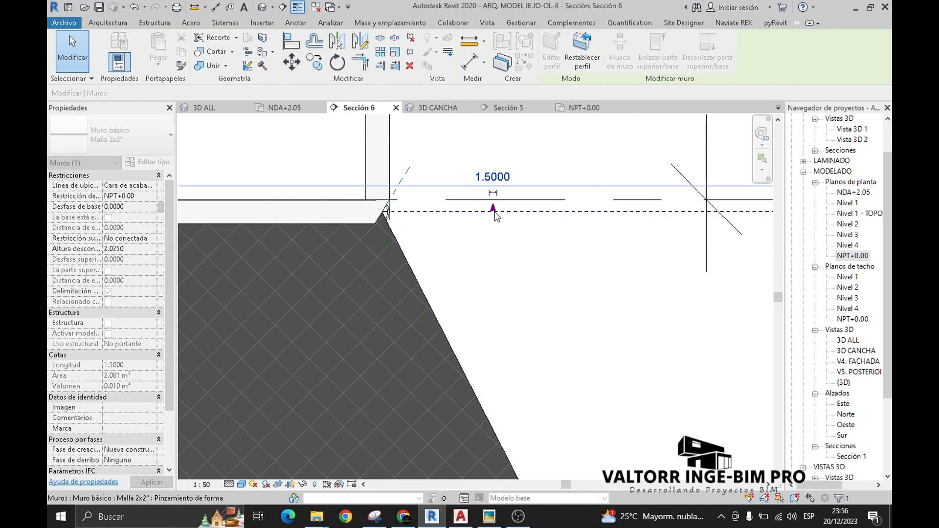
pyautogui.scroll(-2, 495, 219)
pyautogui.scroll(-3, 480, 237)
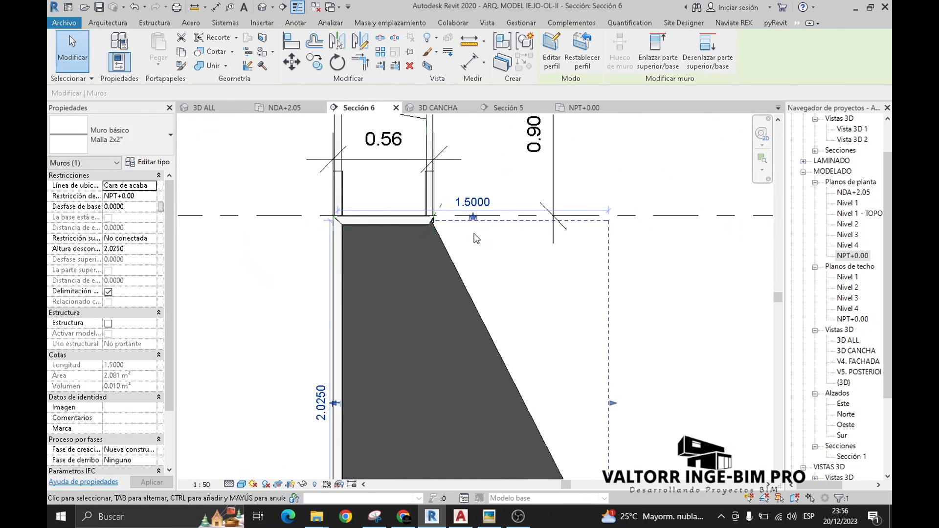
# Delete the sloped rear mesh wall of the goal in the 3D CANCHA view.
pyautogui.click(439, 109)
pyautogui.keyDown('shift'); pyautogui.moveTo(420, 348); pyautogui.dragTo(420, 348, button='middle'); pyautogui.keyUp('shift')
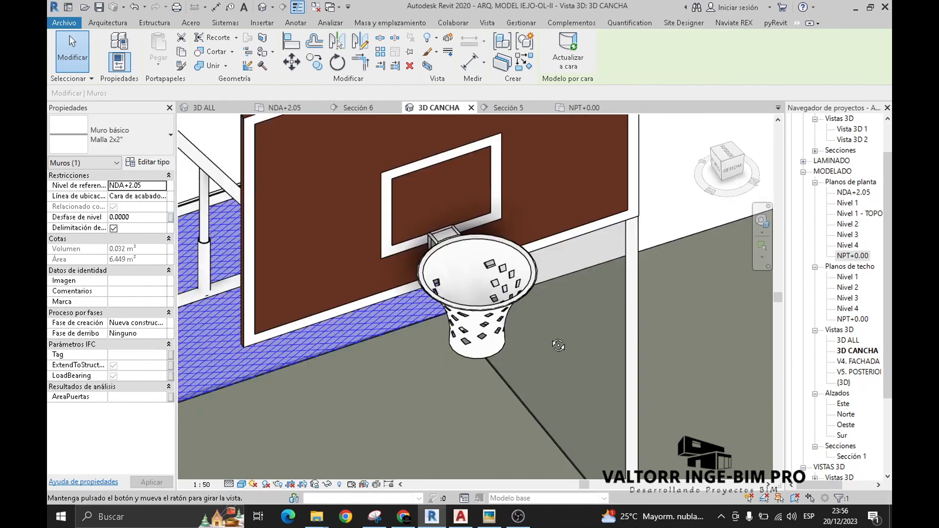
pyautogui.keyDown('shift'); pyautogui.moveTo(557, 344); pyautogui.dragTo(530, 338, button='middle'); pyautogui.keyUp('shift')
pyautogui.scroll(-1, 398, 330)
pyautogui.moveTo(398, 329); pyautogui.dragTo(597, 324, button='middle')
pyautogui.moveTo(412, 300); pyautogui.dragTo(405, 477, button='middle')
pyautogui.scroll(1, 467, 178)
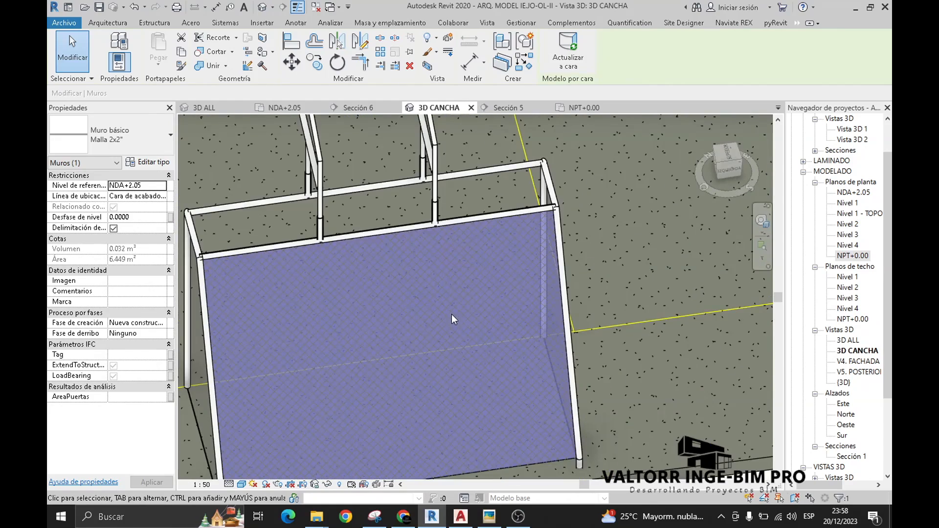
pyautogui.press('Escape')
pyautogui.moveTo(440, 308)
pyautogui.mouseDown(button='middle')
pyautogui.moveTo(445, 314)
pyautogui.moveTo(444, 300)
pyautogui.mouseUp(button='middle')
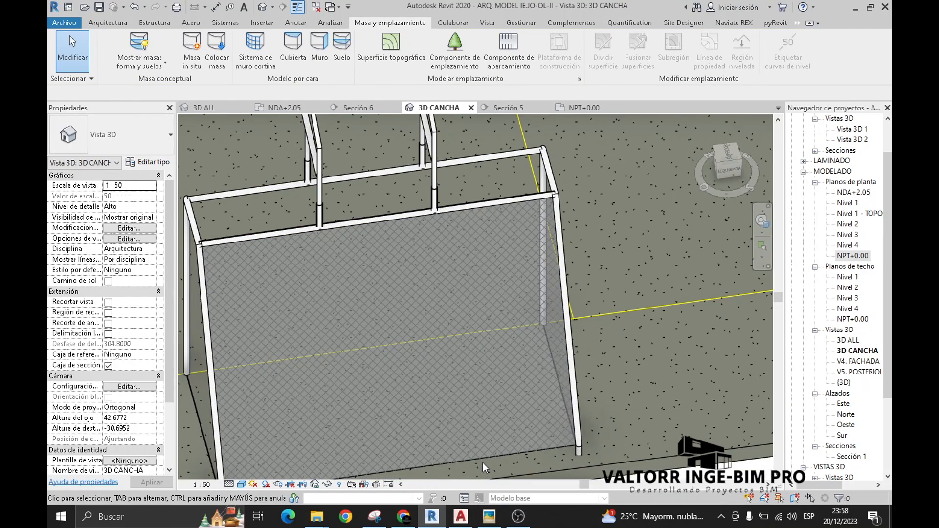
pyautogui.click(483, 458)
pyautogui.press('Delete')
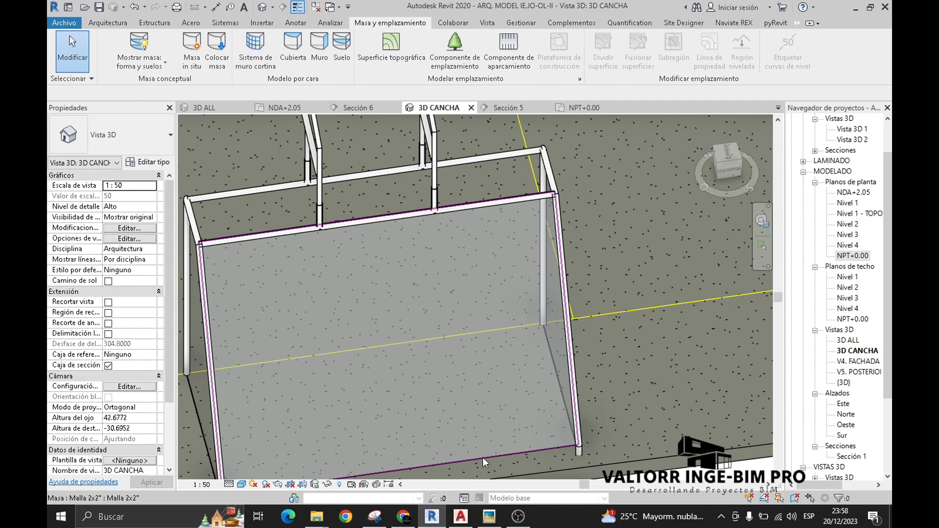
# Edit the sloped in-place mass and shorten one side profile line in Section 6, lowering its top end to the pipe joint.
pyautogui.click(483, 458)
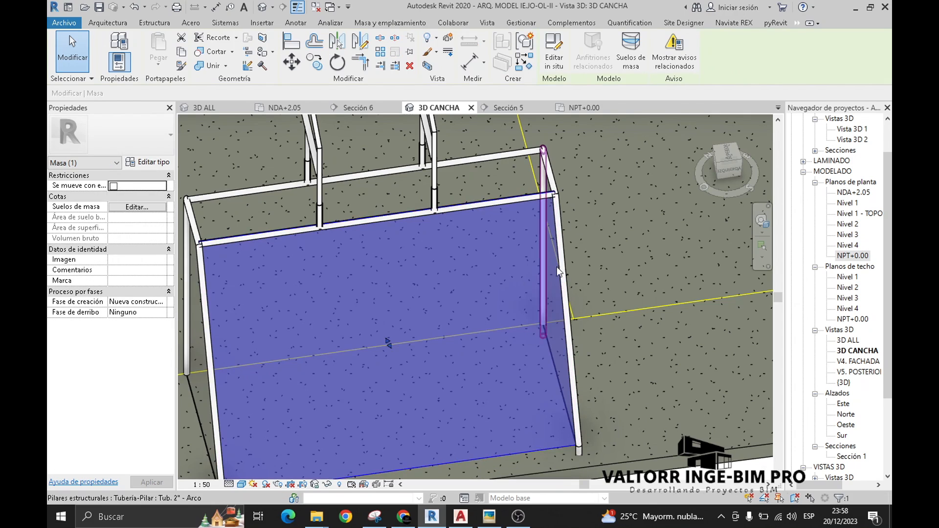
pyautogui.click(558, 66)
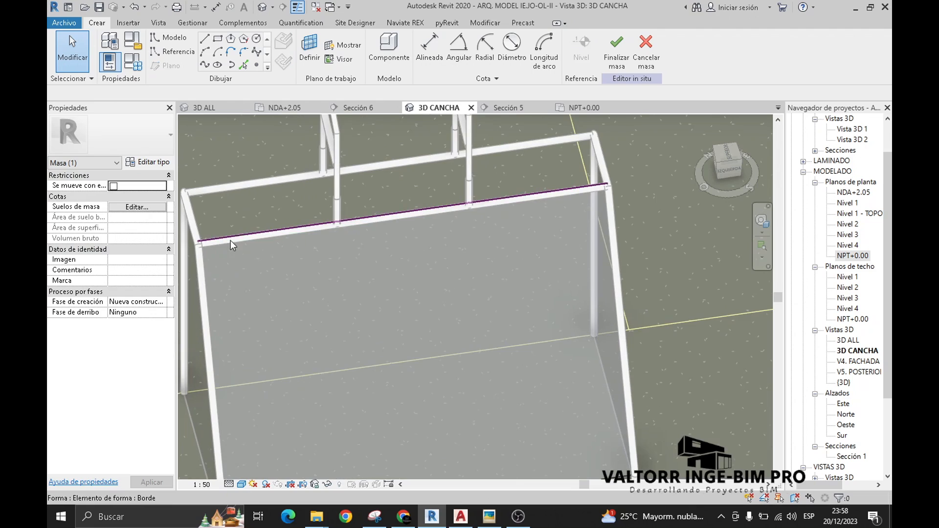
pyautogui.click(242, 239)
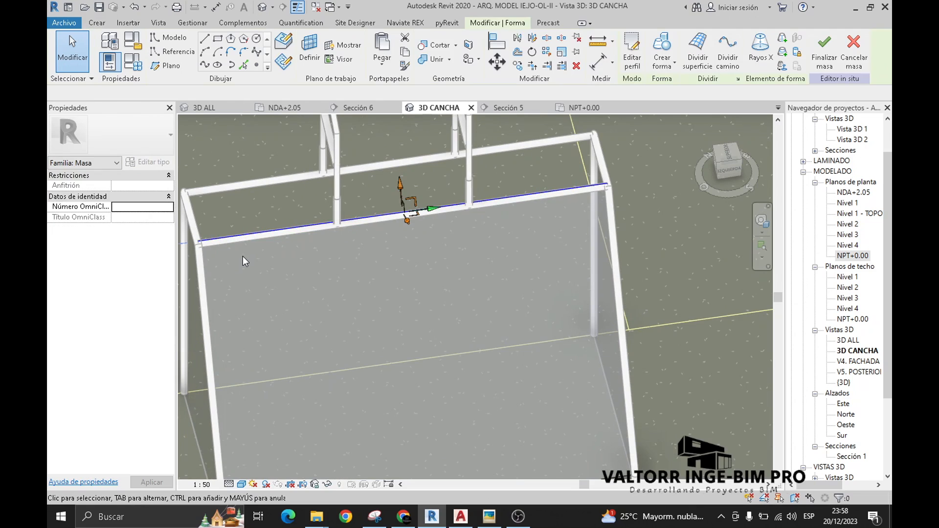
pyautogui.click(632, 52)
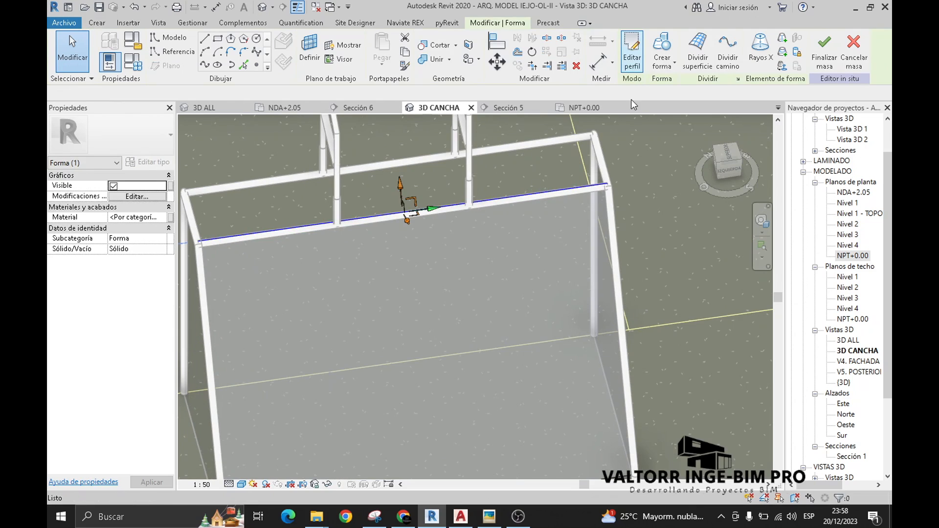
pyautogui.moveTo(200, 309); pyautogui.dragTo(291, 315, button='middle')
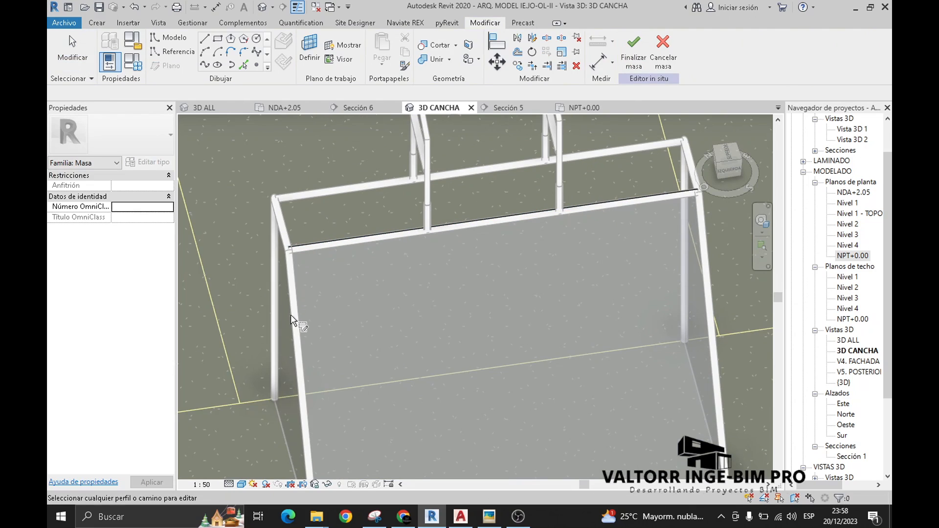
pyautogui.click(292, 290)
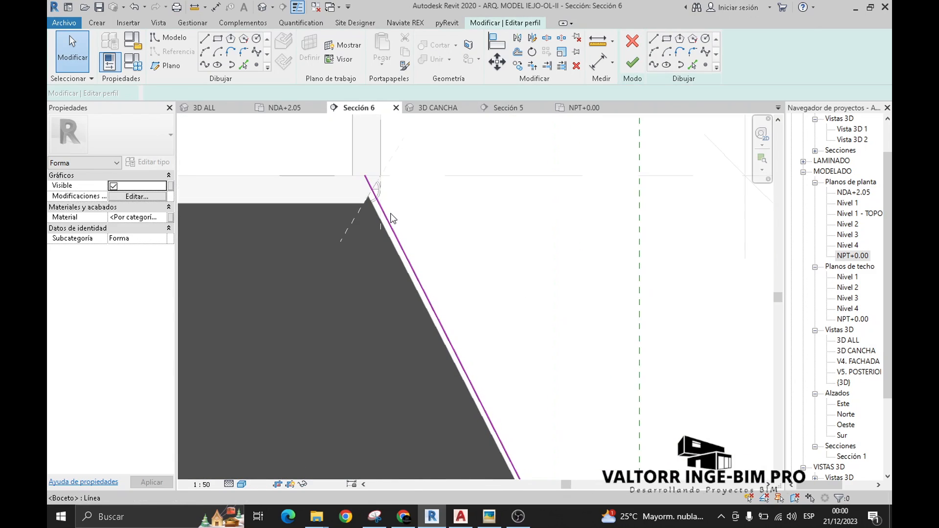
pyautogui.scroll(2, 428, 239)
pyautogui.click(382, 202)
pyautogui.scroll(2, 381, 202)
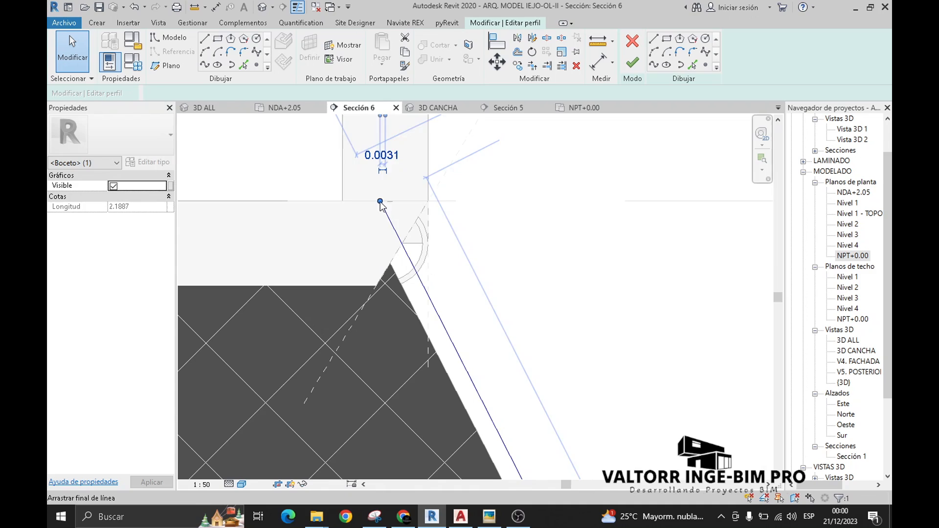
pyautogui.moveTo(381, 202); pyautogui.dragTo(392, 222)
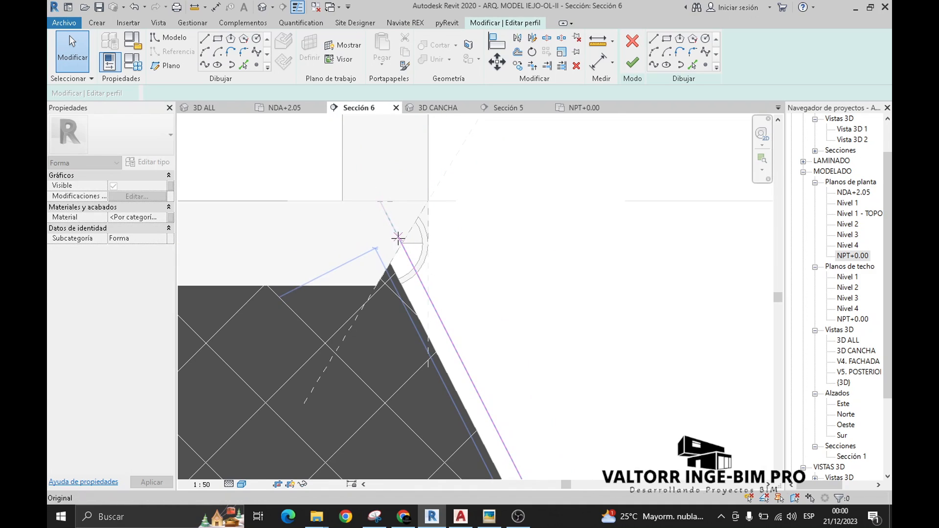
pyautogui.click(400, 240)
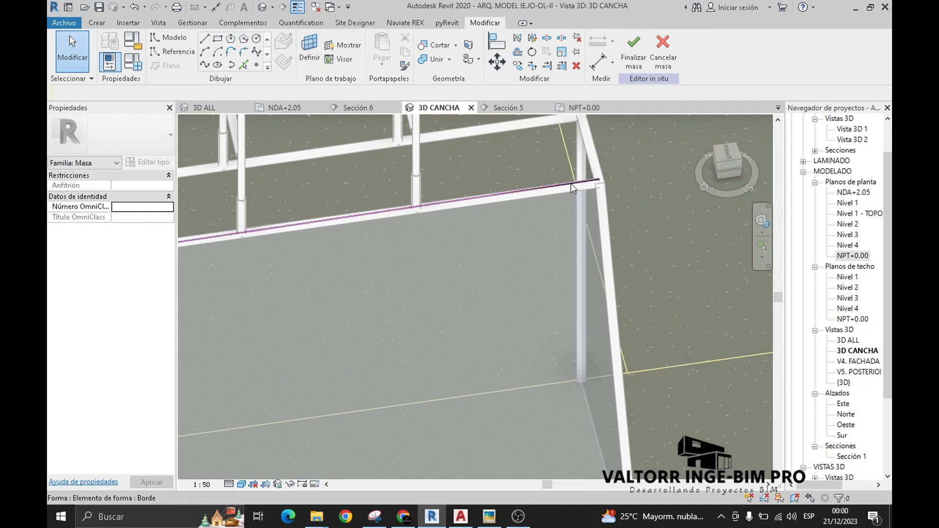
# Shorten the mass's opposite side profile line to about 2.165 m at the top pipe joint and finish the in-place mass.
pyautogui.click(570, 182)
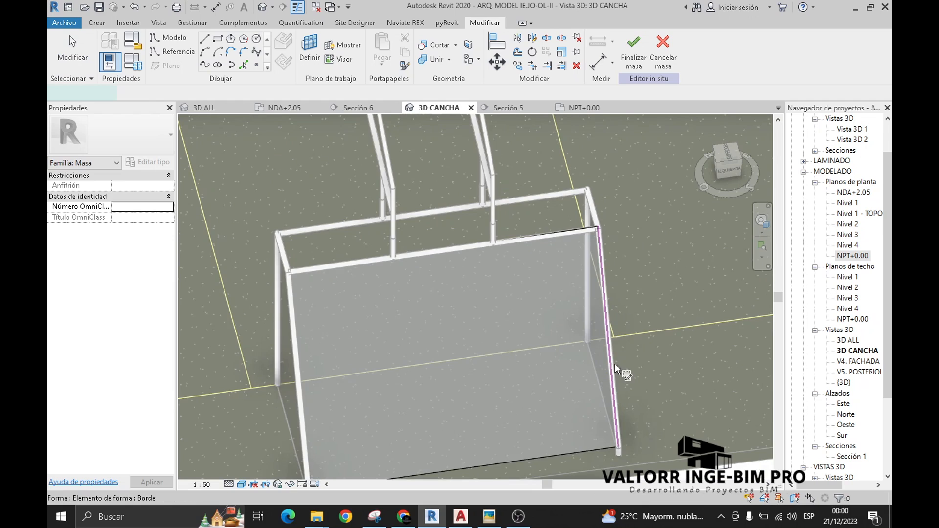
pyautogui.click(618, 368)
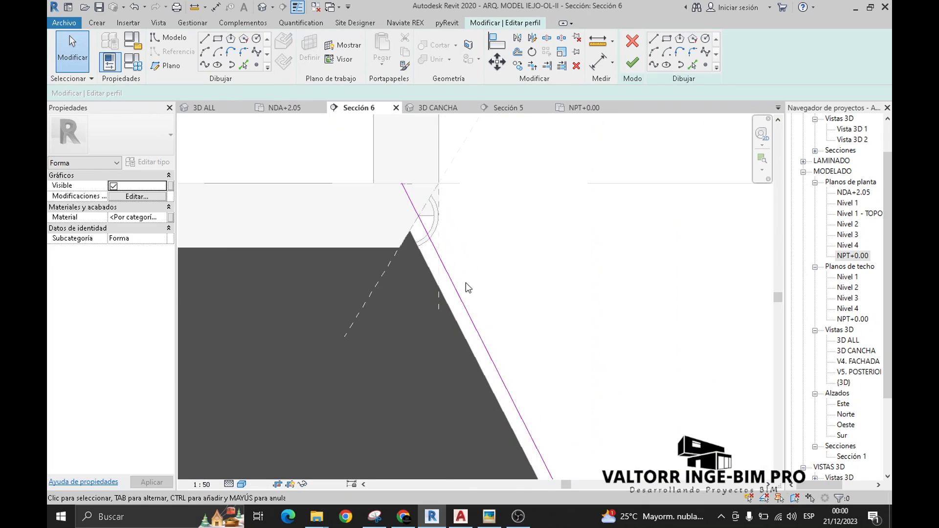
pyautogui.moveTo(402, 184); pyautogui.dragTo(415, 210)
pyautogui.click(633, 63)
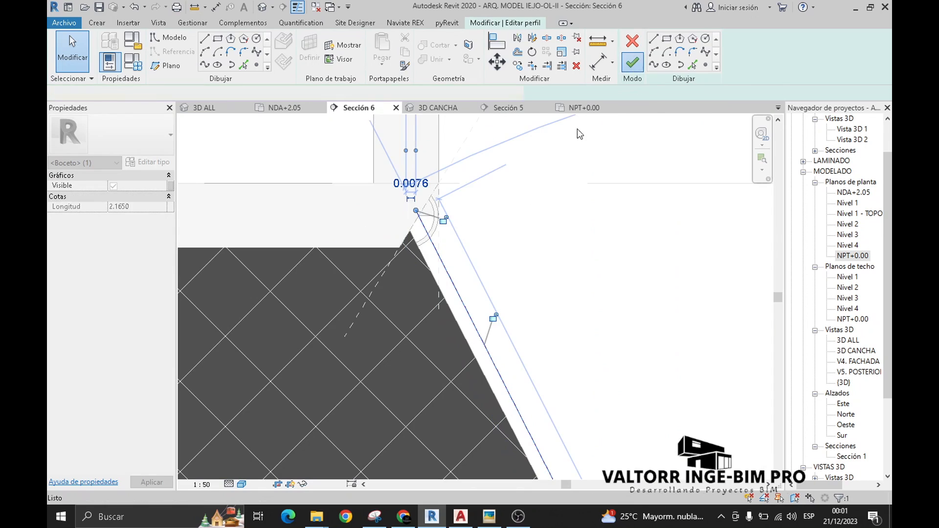
pyautogui.hotkey('ctrl', 'Tab')
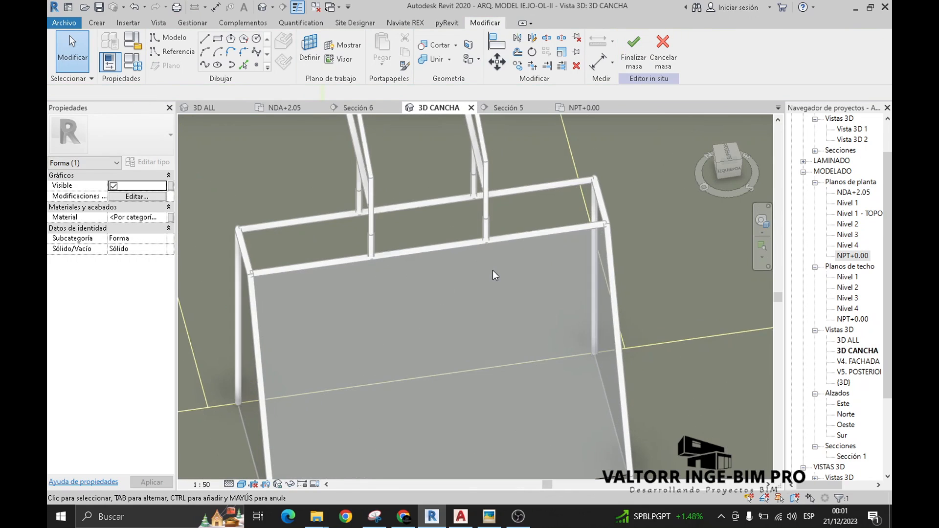
pyautogui.scroll(1, 490, 274)
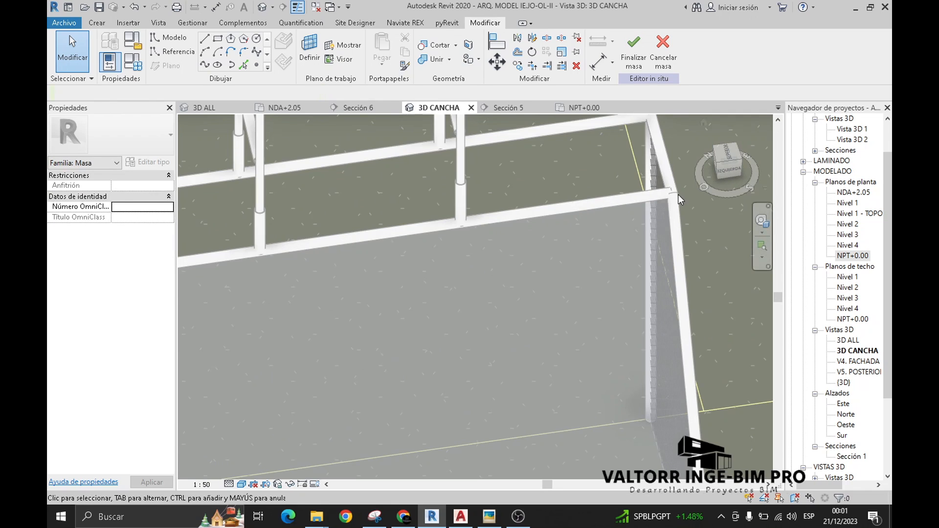
pyautogui.scroll(-3, 678, 194)
pyautogui.click(633, 48)
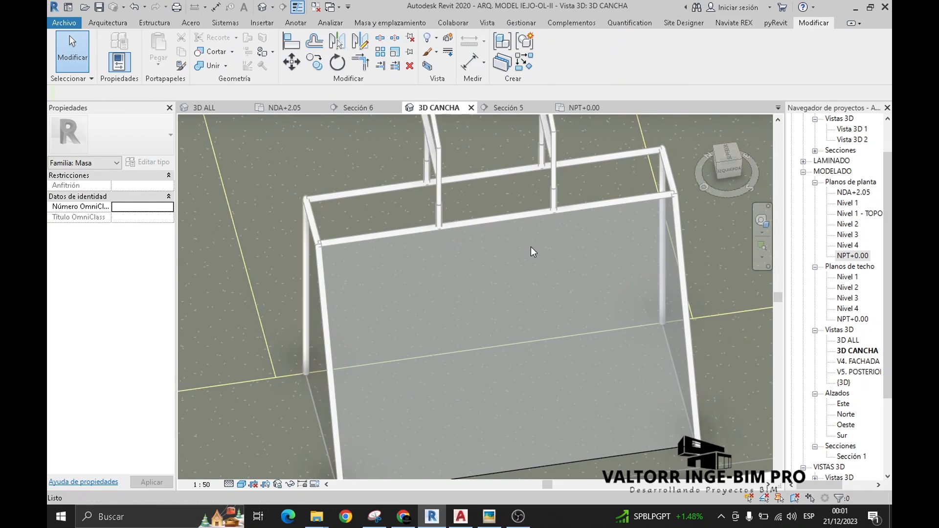
# Create a wall by face of type Malla 2x2" on the shortened mass's sloped face.
pyautogui.keyDown('shift'); pyautogui.moveTo(530, 247); pyautogui.dragTo(537, 405, button='middle'); pyautogui.keyUp('shift')
pyautogui.click(536, 405)
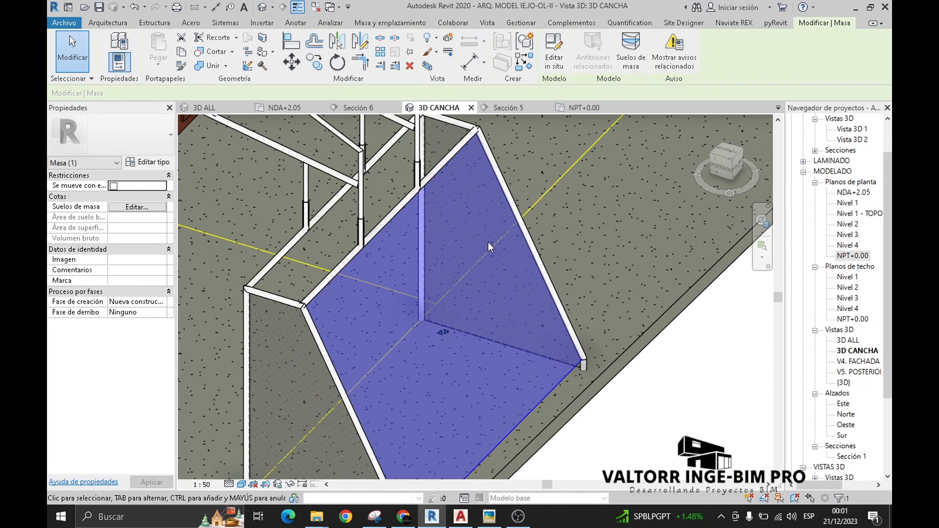
pyautogui.click(390, 22)
pyautogui.click(293, 54)
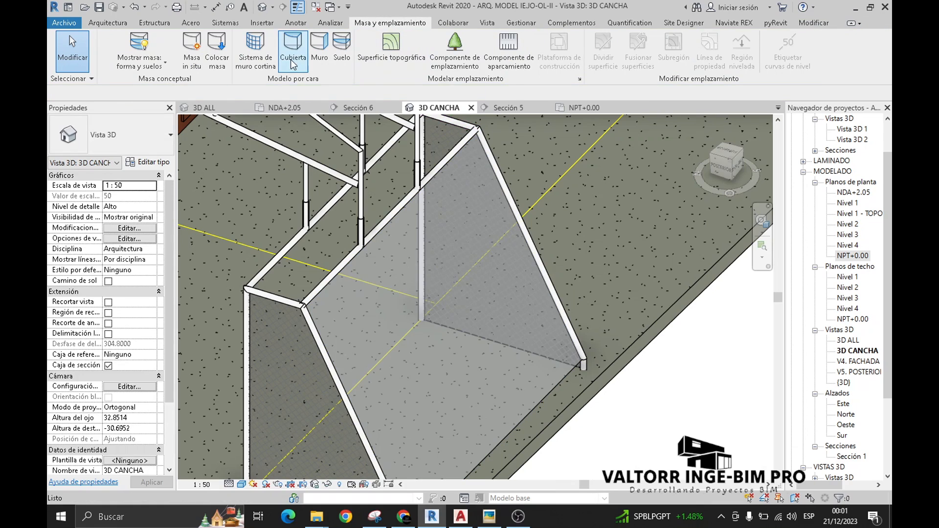
pyautogui.click(319, 58)
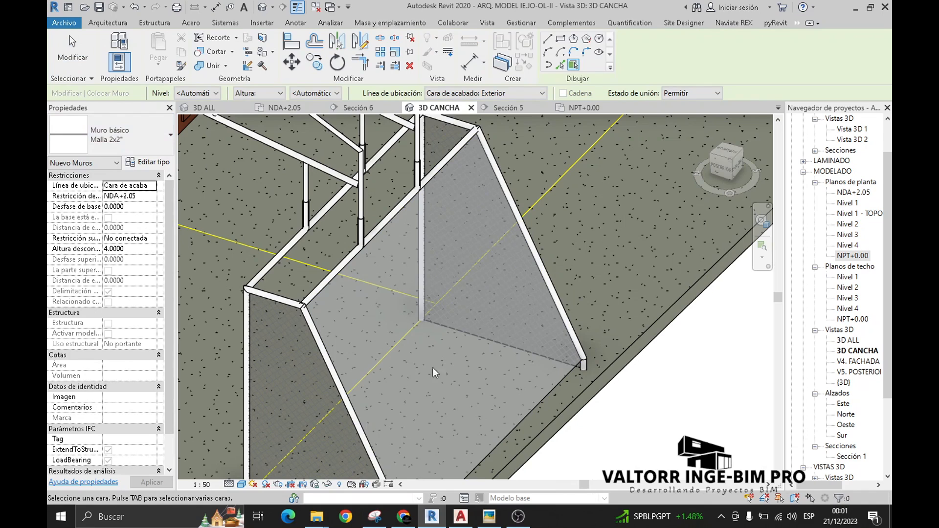
pyautogui.press('Escape')
pyautogui.keyDown('shift'); pyautogui.moveTo(501, 440); pyautogui.dragTo(441, 333, button='middle'); pyautogui.keyUp('shift')
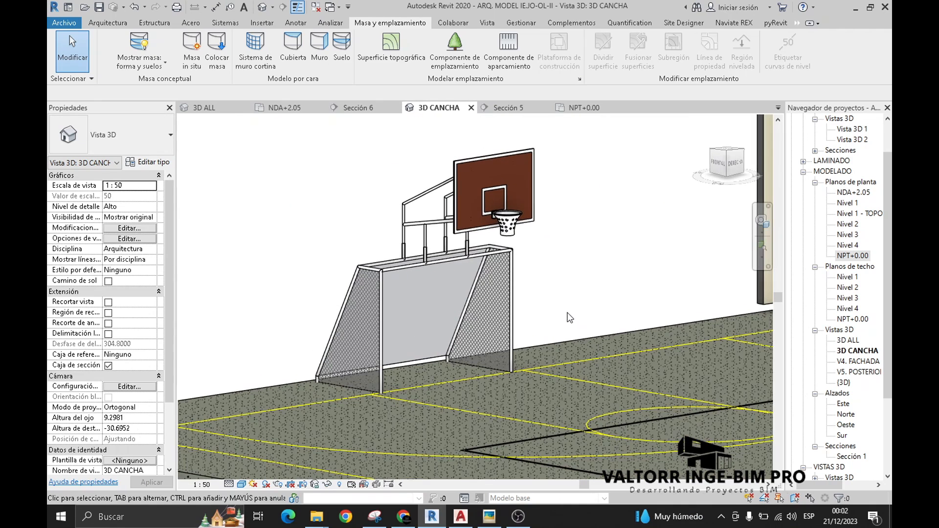
# Switch to AutoCAD and examine the bottom rail and anchors of the goal in the ELEVACIÓN LATERAL drawing.
pyautogui.click(462, 518)
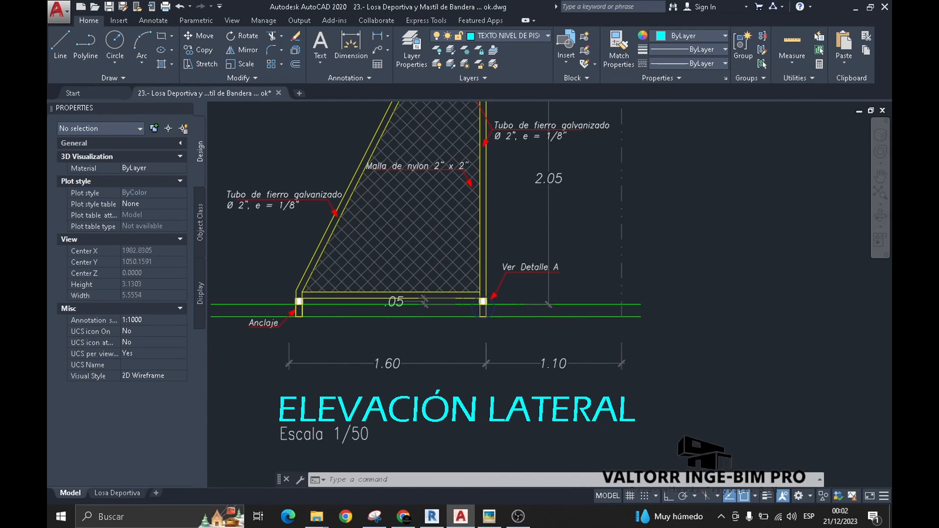
pyautogui.scroll(2, 376, 283)
pyautogui.moveTo(381, 280); pyautogui.dragTo(416, 304, button='middle')
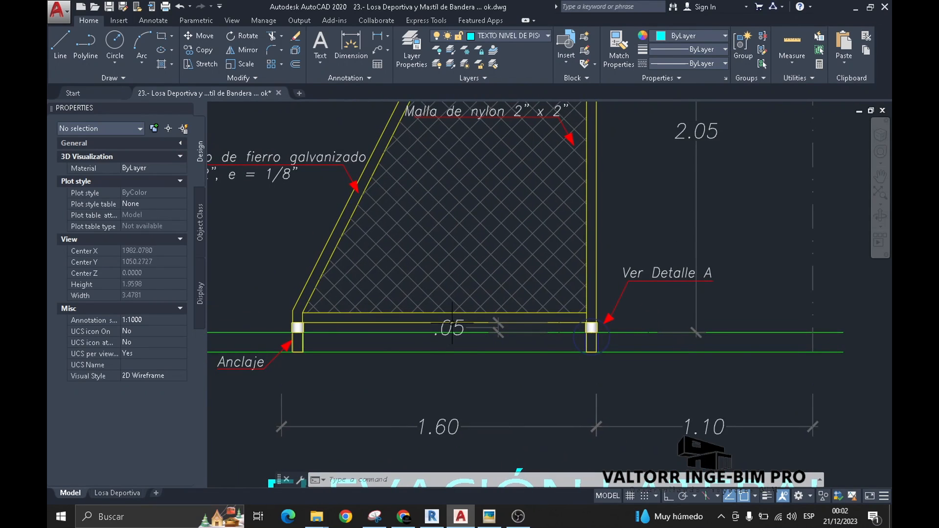
pyautogui.scroll(2, 452, 323)
pyautogui.moveTo(449, 323); pyautogui.dragTo(504, 330, button='middle')
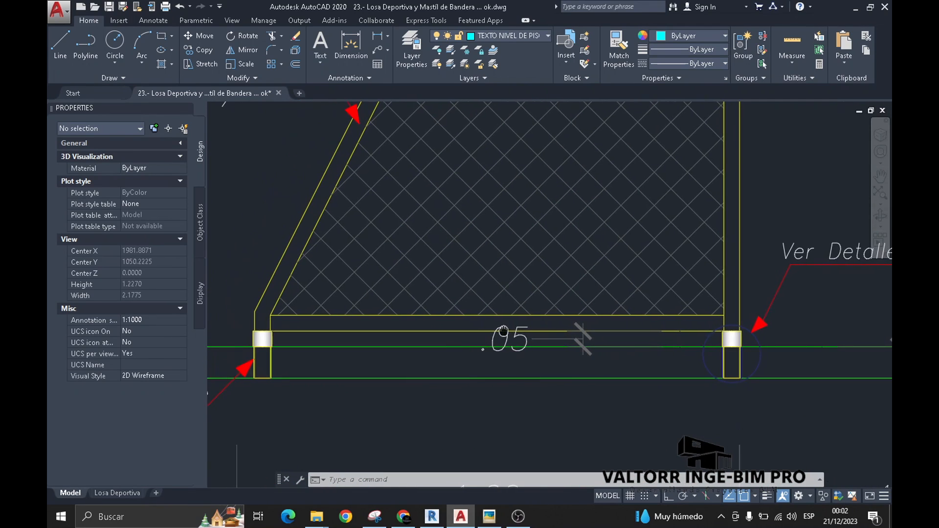
pyautogui.scroll(-2, 298, 316)
pyautogui.moveTo(299, 316); pyautogui.dragTo(427, 353, button='middle')
# Switch back to Revit and copy the goal's upper side pipe straight down to near the floor in Section 6.
pyautogui.click(430, 513)
pyautogui.click(360, 108)
pyautogui.moveTo(354, 184); pyautogui.dragTo(358, 206, button='middle')
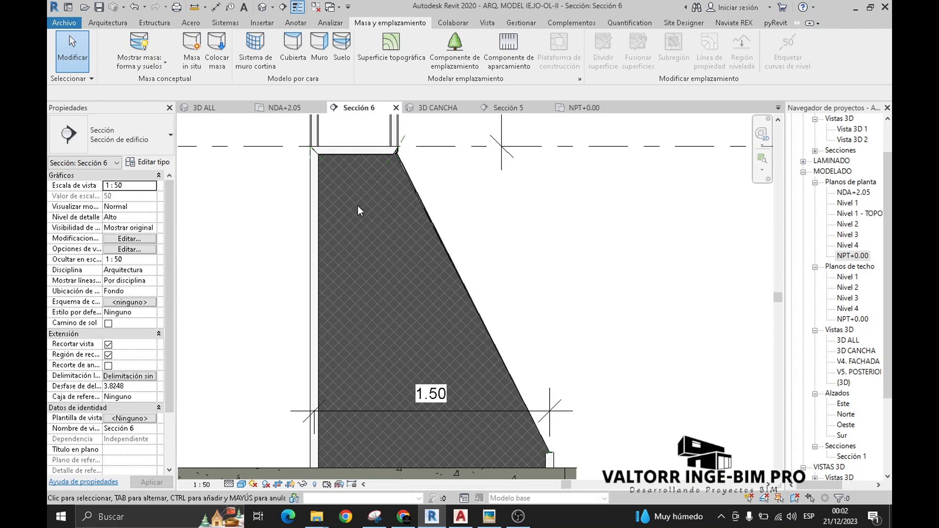
pyautogui.click(348, 151)
pyautogui.click(314, 63)
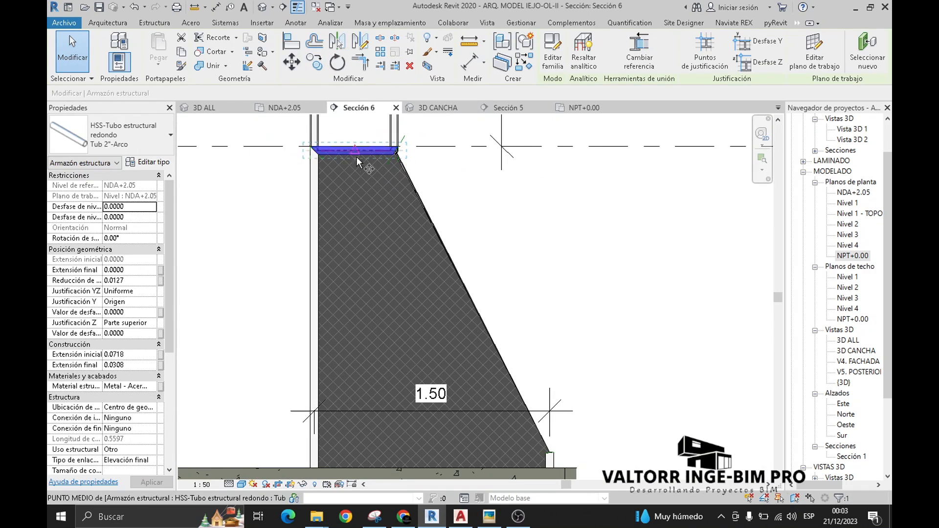
pyautogui.click(196, 93)
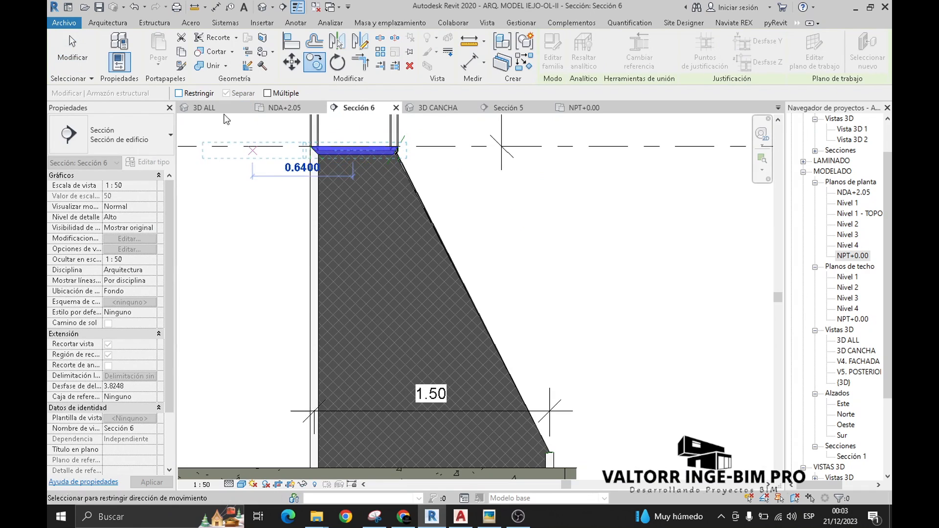
pyautogui.moveTo(366, 346); pyautogui.dragTo(374, 237, button='middle')
pyautogui.click(361, 334)
# Extend the copied pipe to the rear post and lower it to the sloped pipe's base, about 1.955 m below NDA+2.05.
pyautogui.scroll(2, 387, 327)
pyautogui.moveTo(412, 338); pyautogui.dragTo(615, 340)
pyautogui.scroll(5, 617, 346)
pyautogui.press('m')
pyautogui.press('v')
pyautogui.click(551, 328)
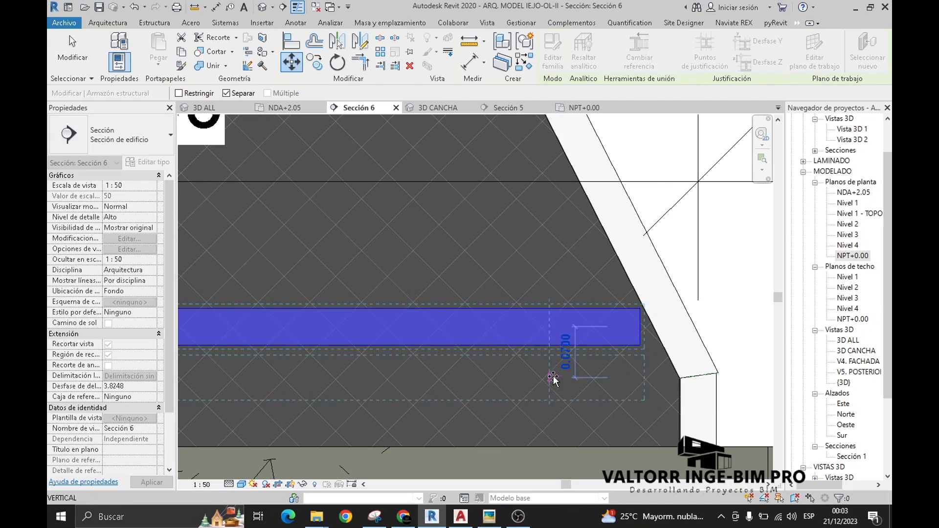
pyautogui.click(554, 377)
pyautogui.press('Escape')
pyautogui.click(681, 372)
pyautogui.hotkey('ctrl', 'Tab')
pyautogui.scroll(5, 480, 357)
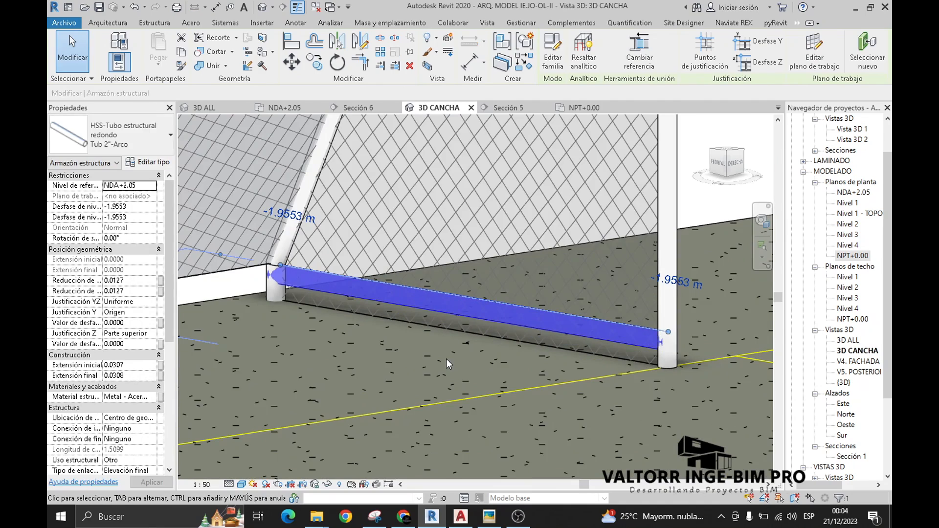
pyautogui.press('Escape')
# Raise the bottom of the side mesh walls in Section 6 to the lower pipe, at a base offset of about 0.069 m.
pyautogui.hotkey('ctrl', 'Tab')
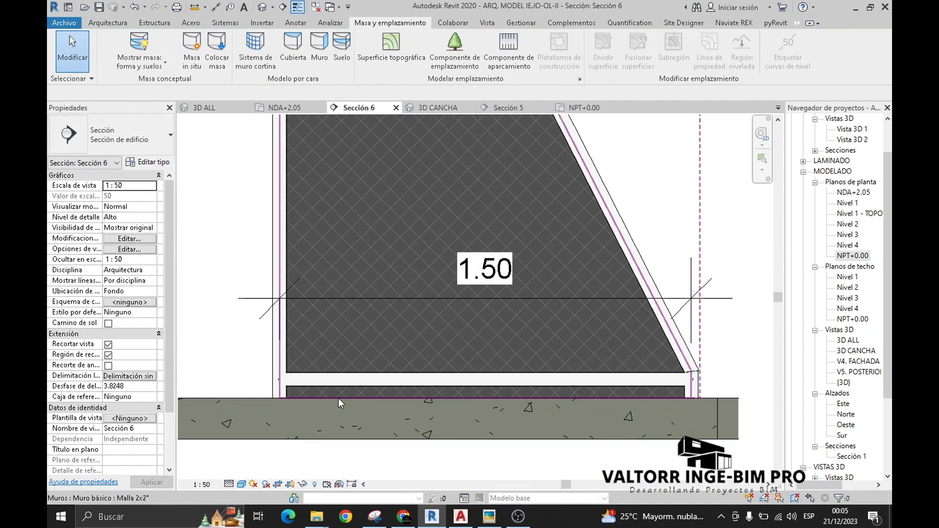
pyautogui.click(338, 398)
pyautogui.scroll(1, 488, 400)
pyautogui.moveTo(488, 403); pyautogui.dragTo(486, 379)
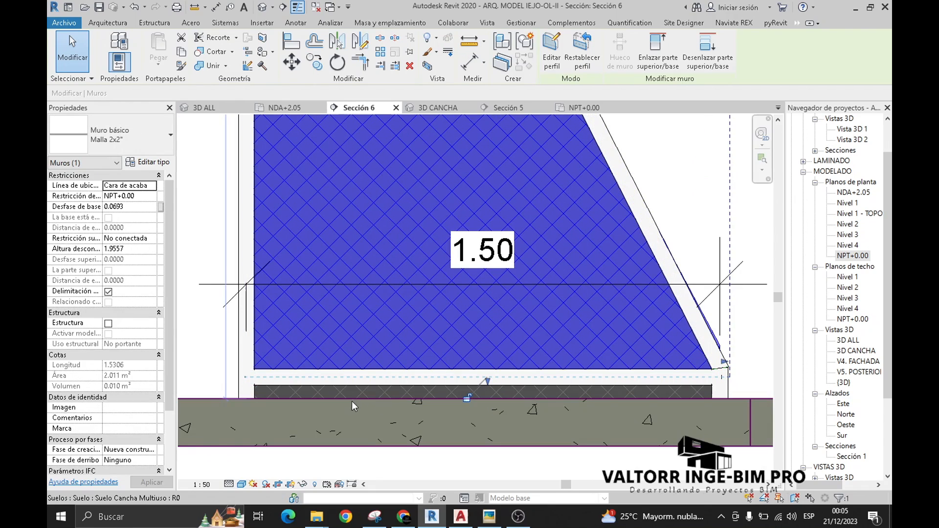
pyautogui.hotkey('ctrl', 'z')
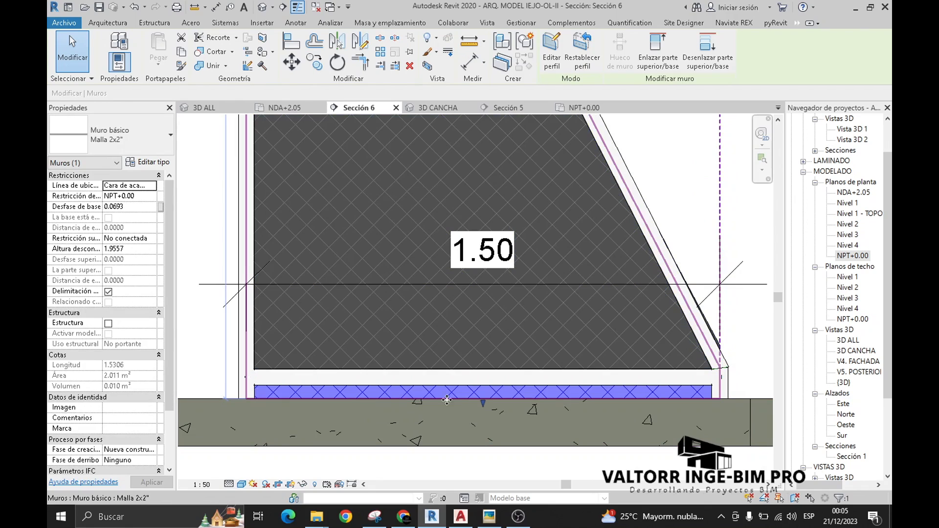
pyautogui.moveTo(481, 403); pyautogui.dragTo(482, 377)
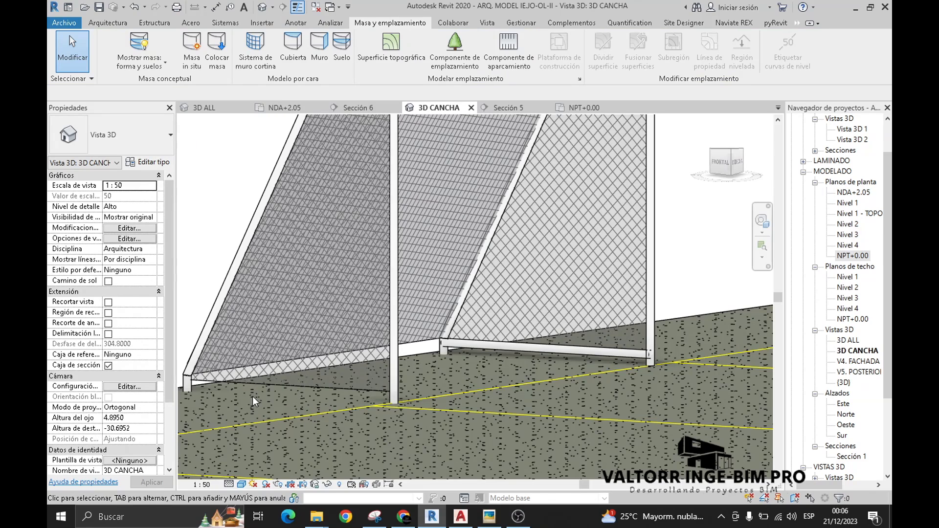
# Copy the goal's lower side pipe to the opposite post in Section 5 and return to the 3D CANCHA view.
pyautogui.click(533, 358)
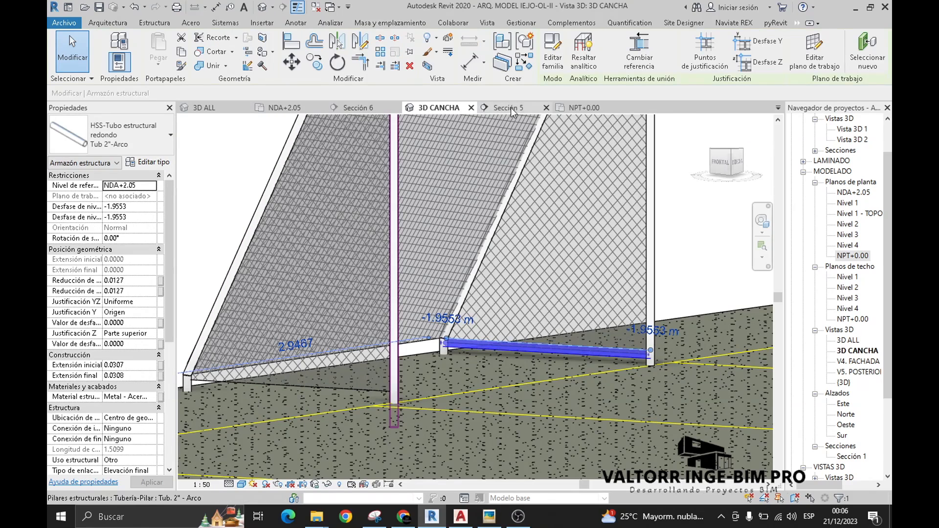
pyautogui.click(511, 107)
pyautogui.moveTo(510, 386); pyautogui.dragTo(503, 240, button='middle')
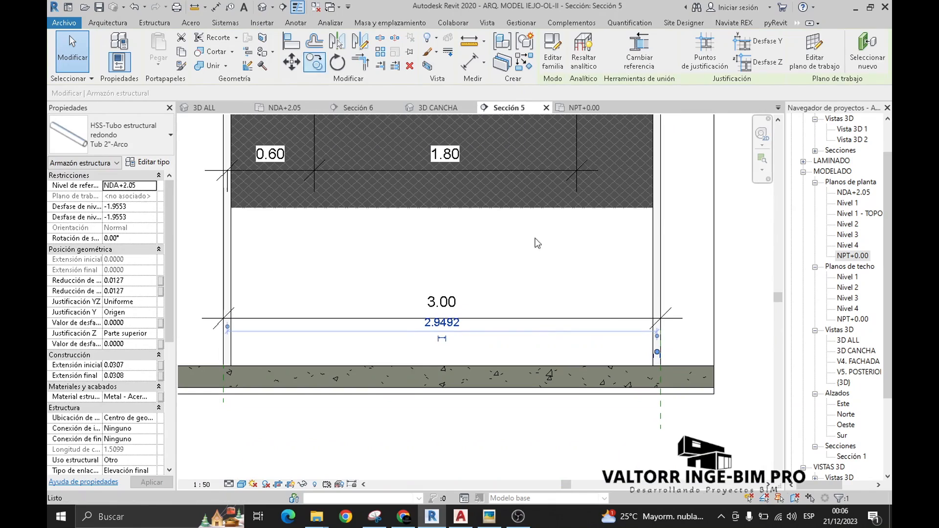
pyautogui.click(657, 355)
pyautogui.moveTo(251, 326); pyautogui.dragTo(228, 328)
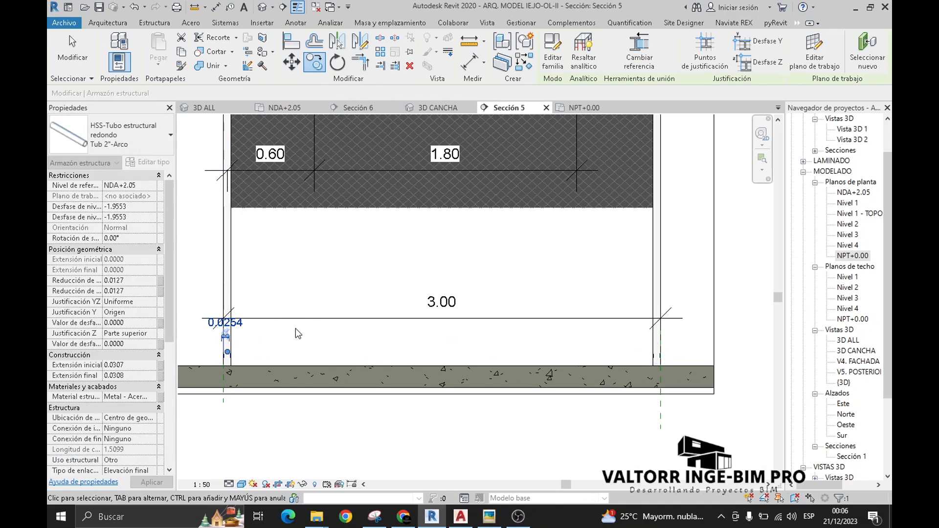
pyautogui.click(427, 108)
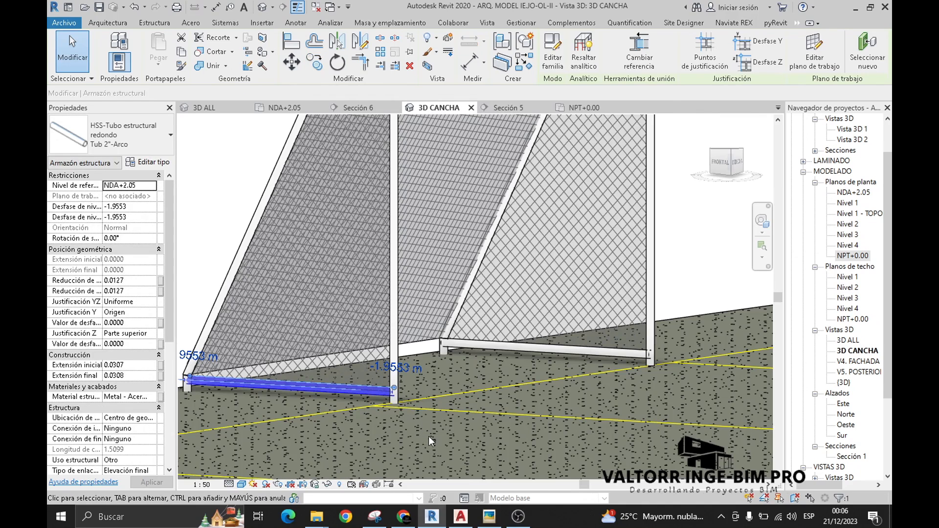
# Switch back to Revit, copy the goal's upper rear crossbar straight down to near the floor in Section 5, and return to 3D CANCHA.
pyautogui.click(429, 438)
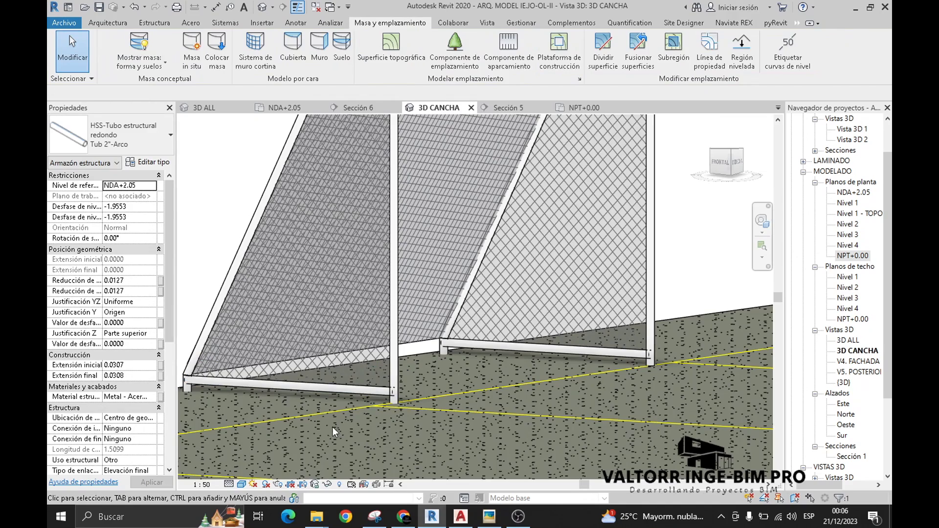
pyautogui.moveTo(332, 427); pyautogui.dragTo(363, 433, button='middle')
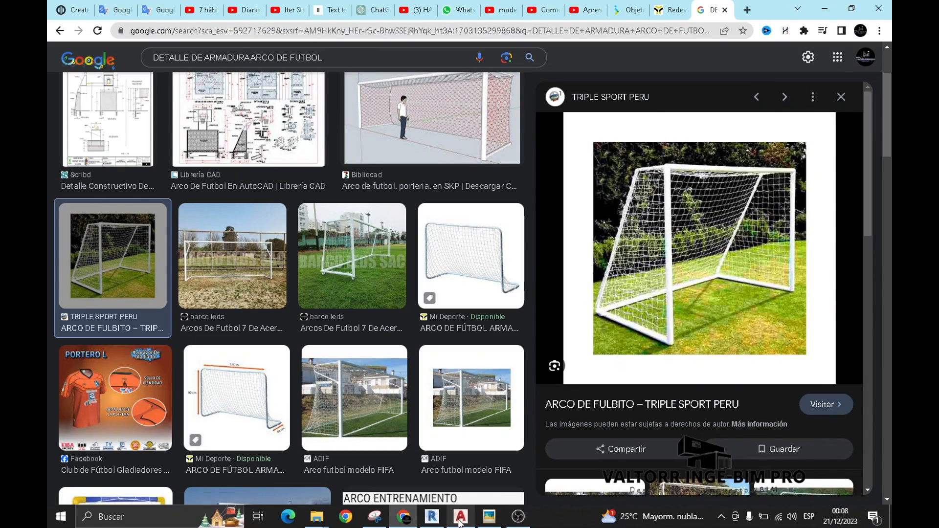
pyautogui.click(436, 521)
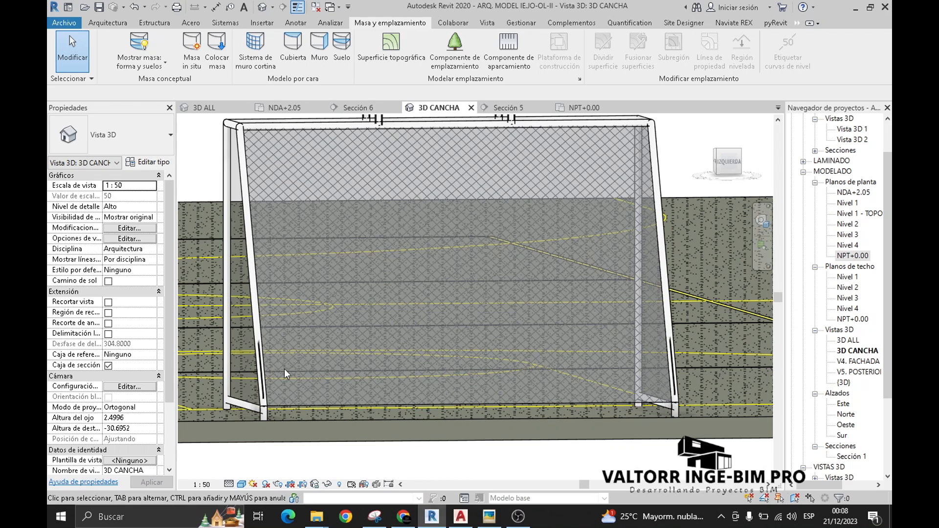
pyautogui.click(292, 130)
pyautogui.click(508, 107)
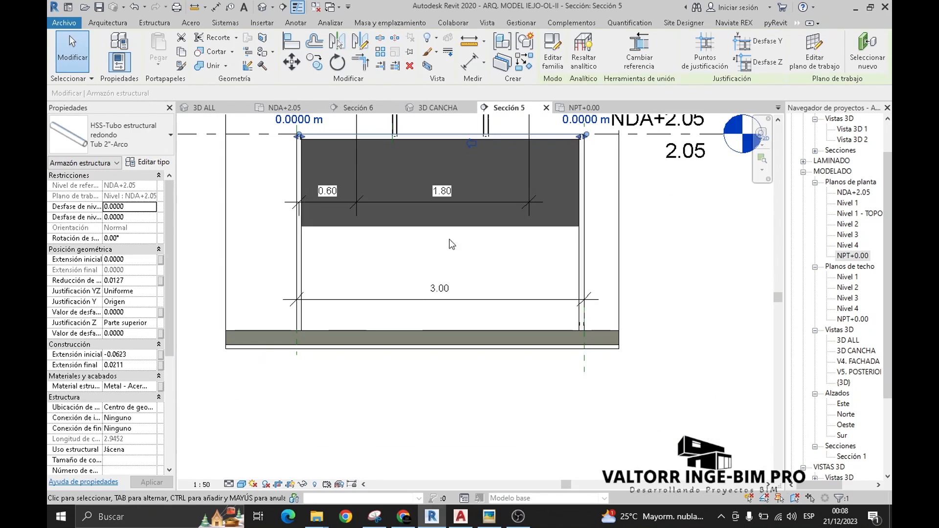
pyautogui.press('c')
pyautogui.press('o')
pyautogui.click(325, 139)
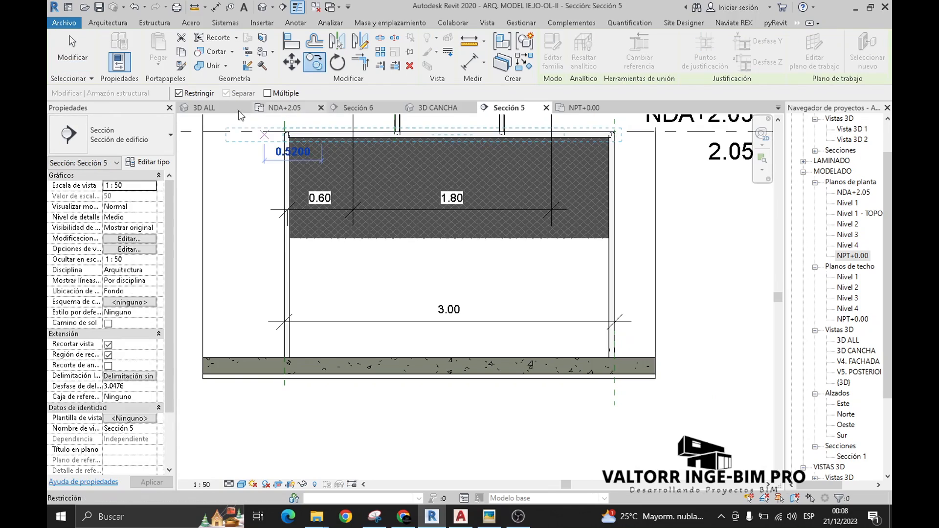
pyautogui.click(321, 346)
pyautogui.click(438, 108)
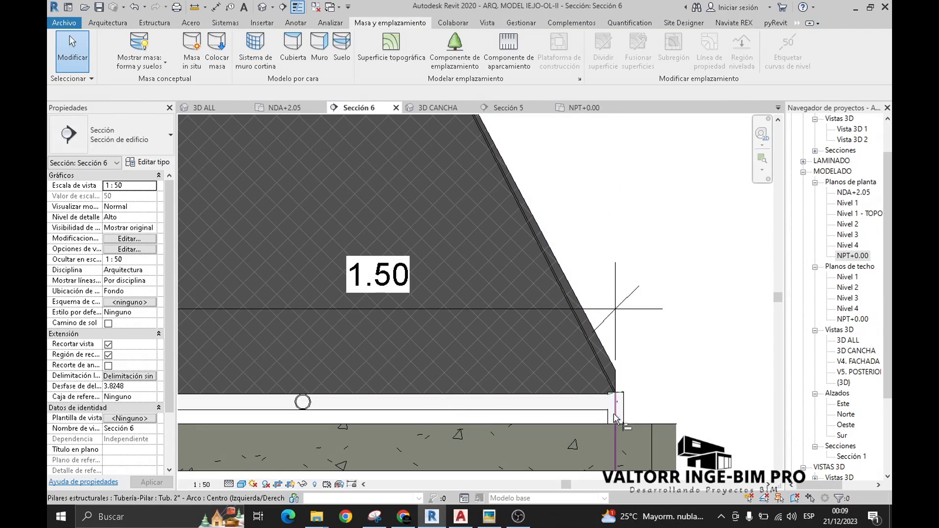
# Align the copied crossbar with the centre of the rear post in Section 6 and return to the 3D CANCHA view.
pyautogui.click(615, 416)
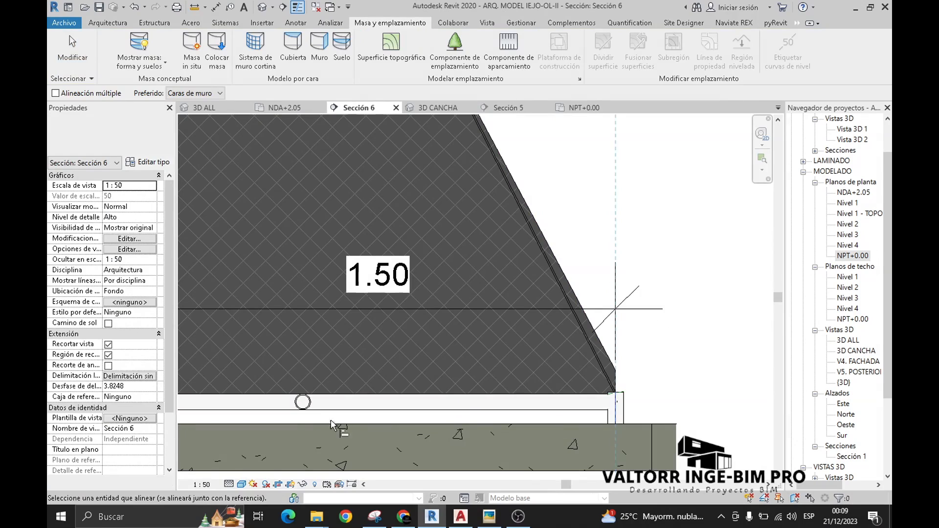
pyautogui.click(303, 407)
pyautogui.click(429, 108)
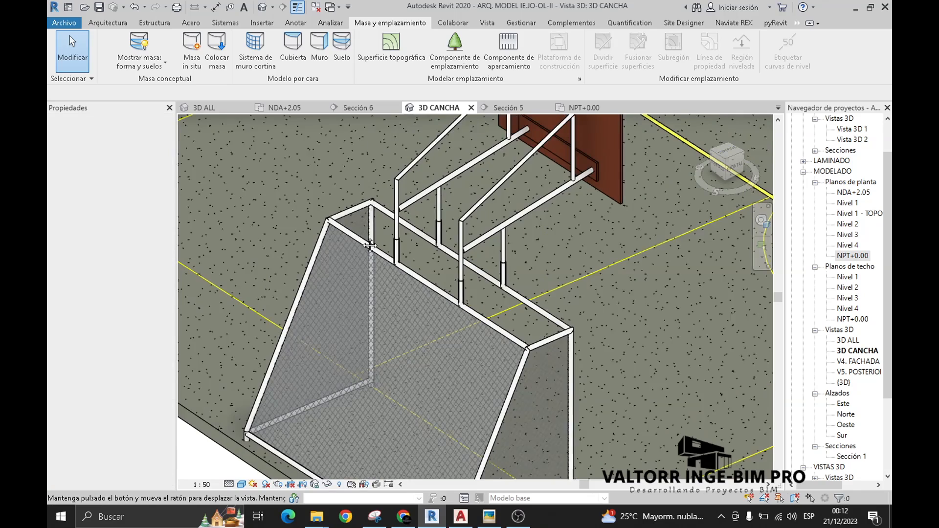
# Start an architectural floor in the NDA+2.05 plan and duplicate the Tablero Basket floor type as Malla 2".
pyautogui.click(286, 108)
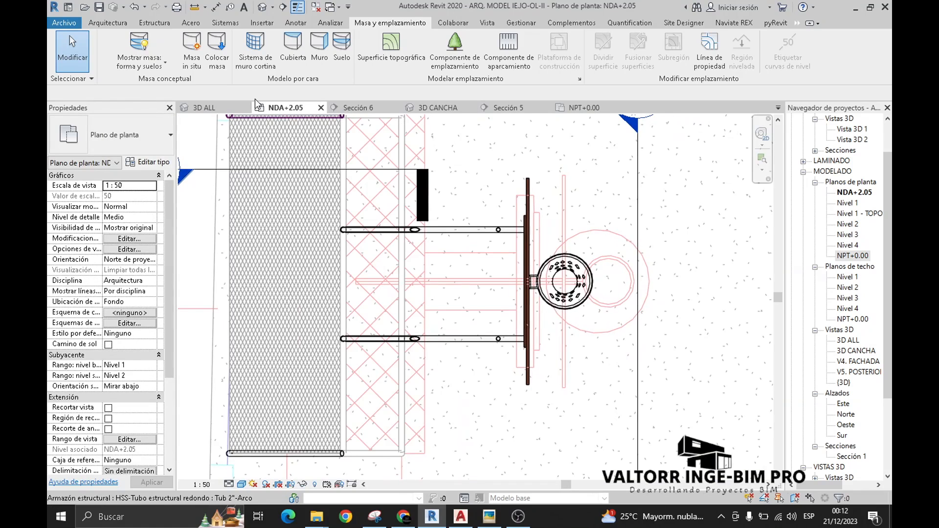
pyautogui.click(108, 23)
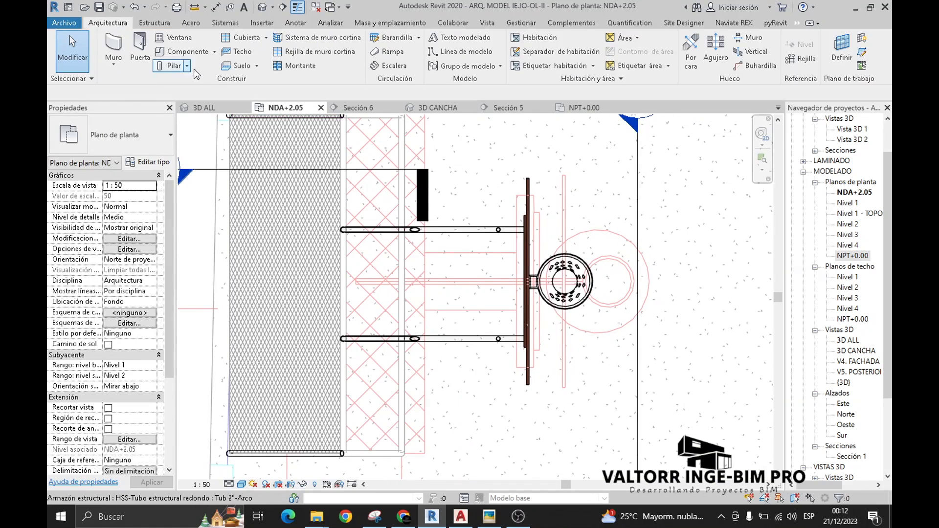
pyautogui.click(256, 66)
pyautogui.click(267, 86)
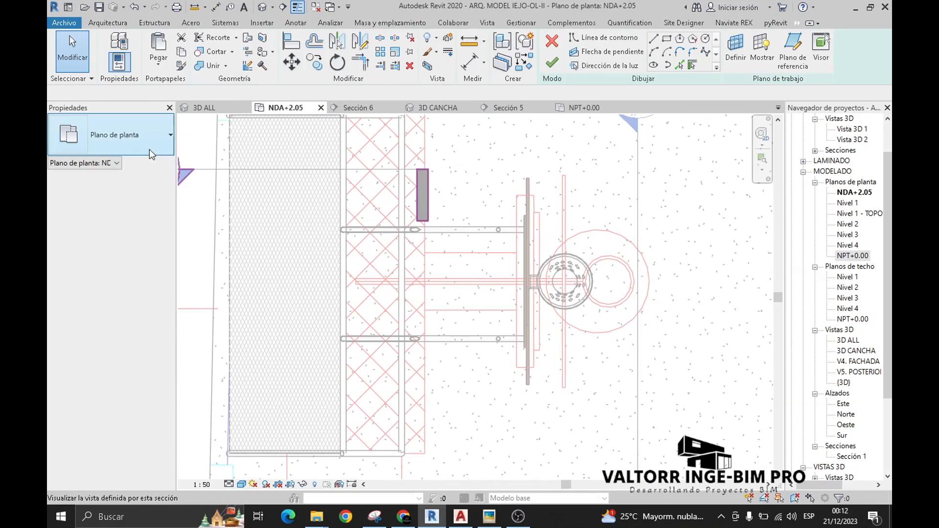
pyautogui.click(788, 63)
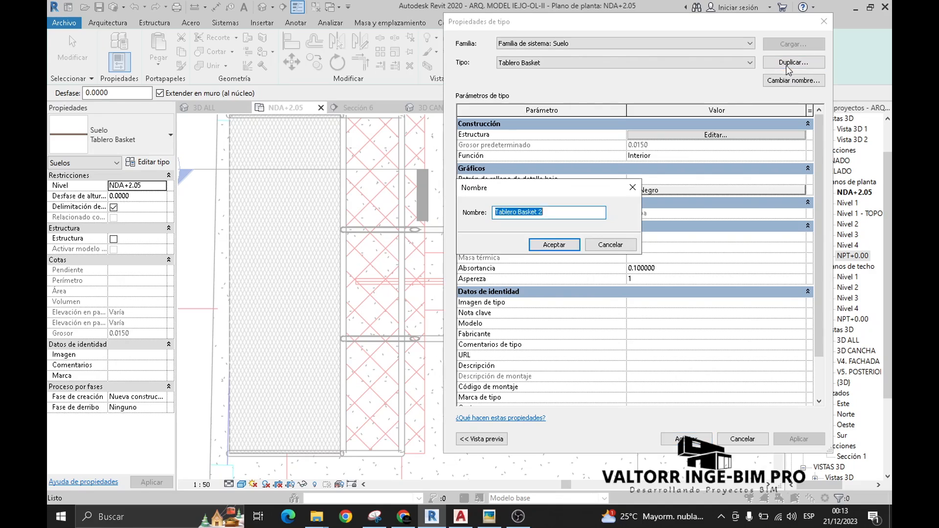
pyautogui.write('Malla 2"')
pyautogui.press('Return')
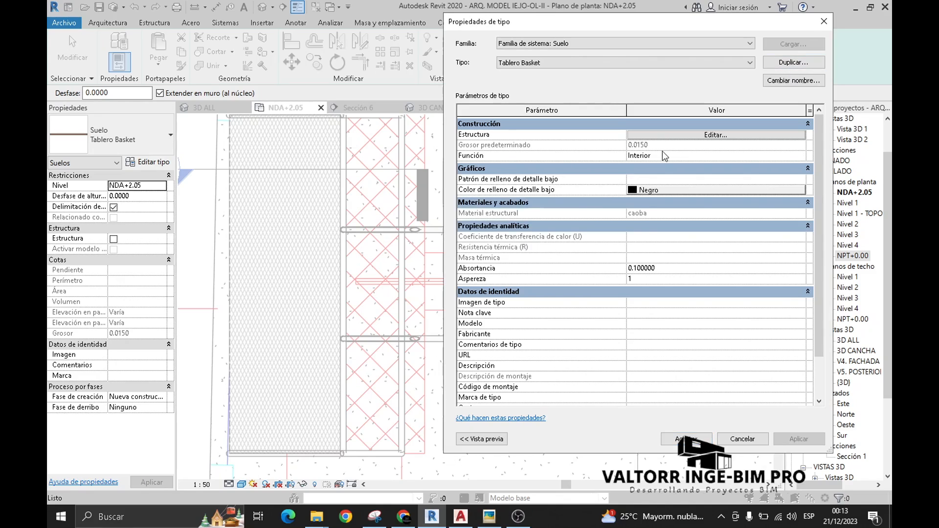
# Set the Malla 2" structure layer to 5 mm thick with the Malla 2"x2" material.
pyautogui.click(680, 135)
pyautogui.click(613, 143)
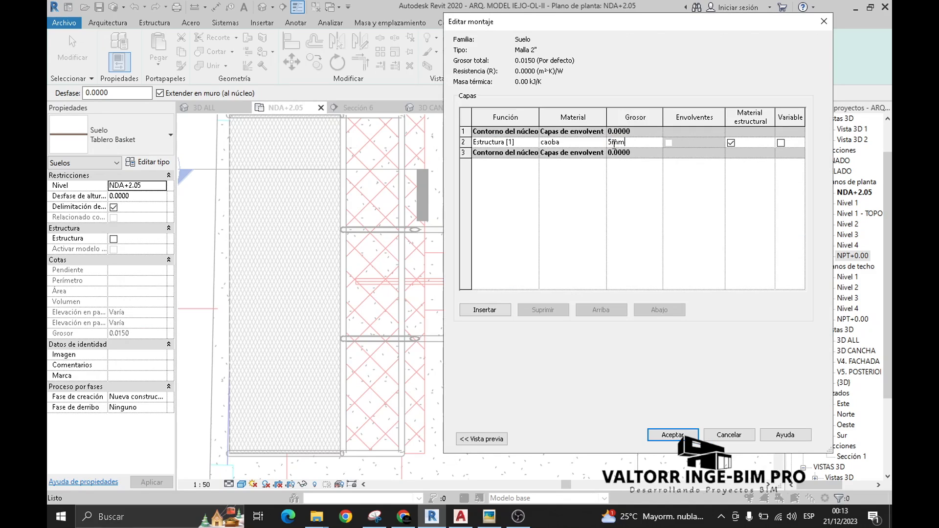
pyautogui.click(602, 142)
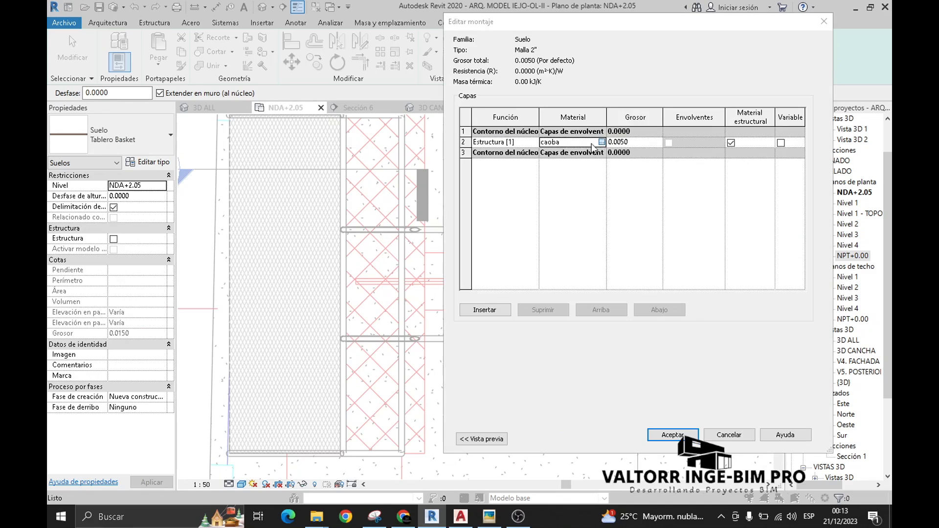
pyautogui.click(267, 152)
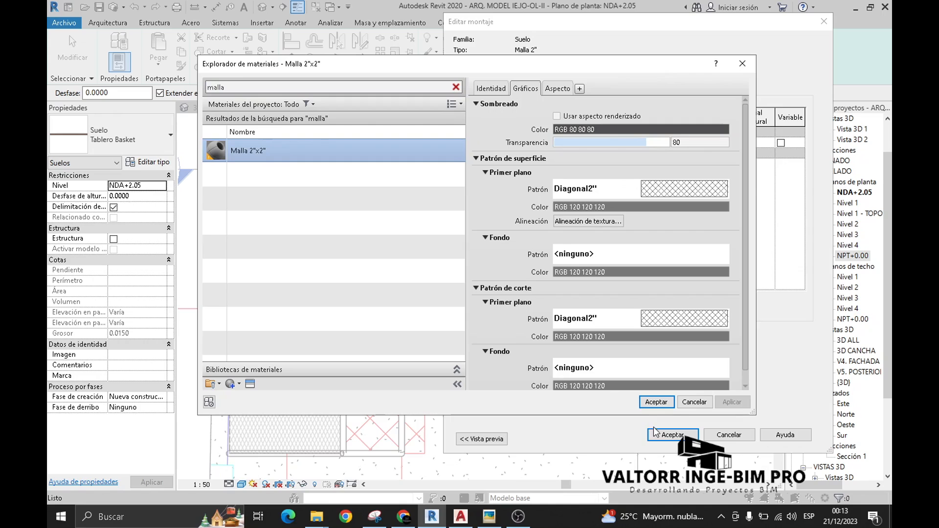
pyautogui.click(657, 402)
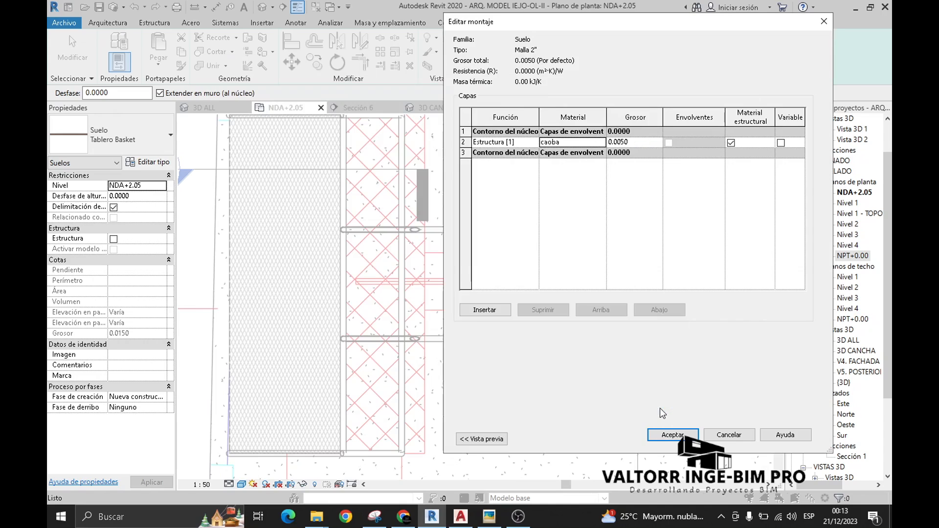
pyautogui.click(678, 437)
pyautogui.click(686, 438)
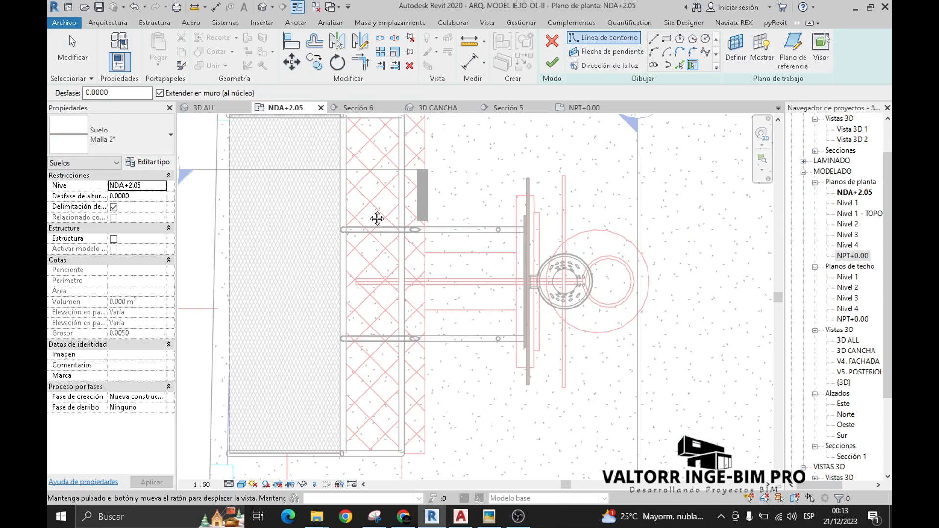
# Sketch the mesh floor's rectangular boundary along the goal's top frame pipes, finish it, and open the 3D CANCHA view.
pyautogui.click(669, 42)
pyautogui.scroll(5, 398, 137)
pyautogui.click(406, 135)
pyautogui.scroll(-4, 301, 350)
pyautogui.moveTo(302, 352); pyautogui.dragTo(310, 125, button='middle')
pyautogui.scroll(4, 310, 356)
pyautogui.click(284, 376)
pyautogui.click(552, 64)
pyautogui.click(438, 107)
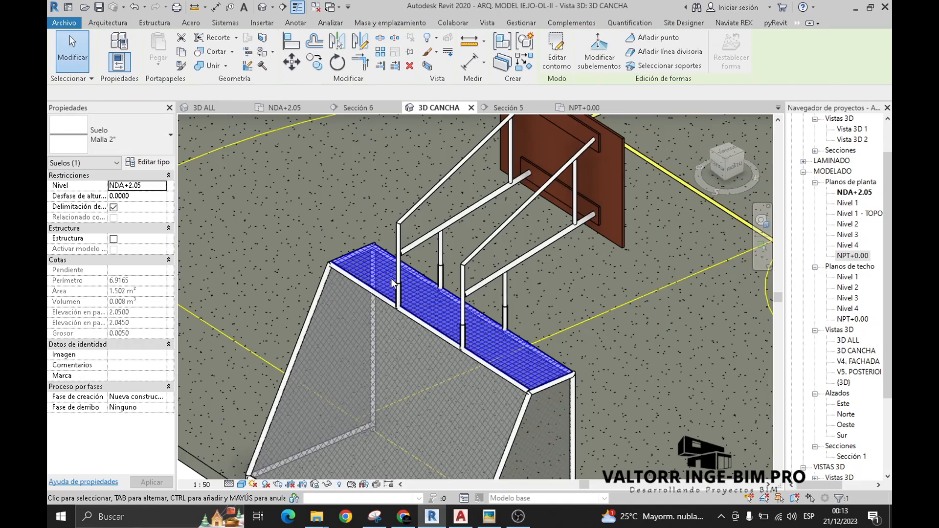
# Lower the top mesh floor in Section 6 to the centre of the pipes, at a height offset of -0.0225 m from NDA+2.05.
pyautogui.press('Escape')
pyautogui.scroll(3, 536, 287)
pyautogui.scroll(4, 532, 376)
pyautogui.click(562, 259)
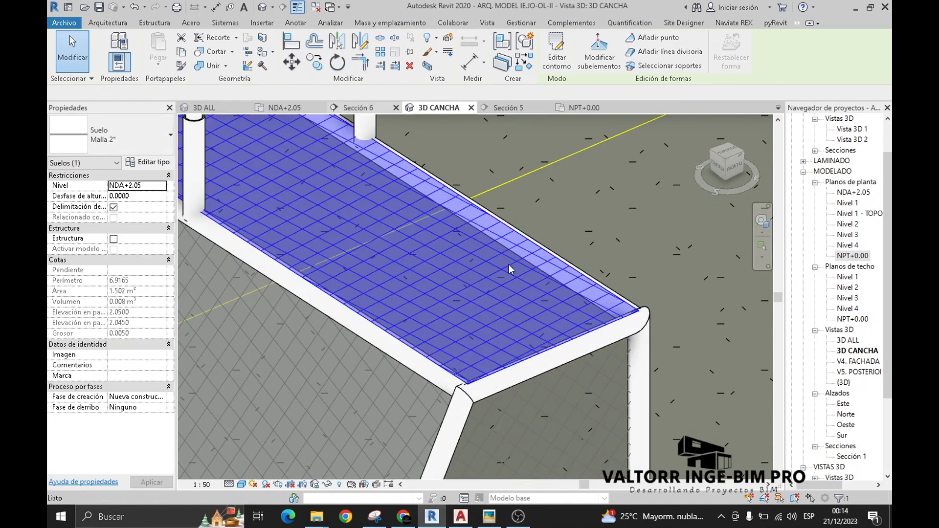
pyautogui.click(358, 108)
pyautogui.scroll(5, 444, 182)
pyautogui.press('Down')
pyautogui.press('Down')
pyautogui.press('Down')
pyautogui.press('Down')
pyautogui.press('Down')
pyautogui.press('Down')
pyautogui.press('Down')
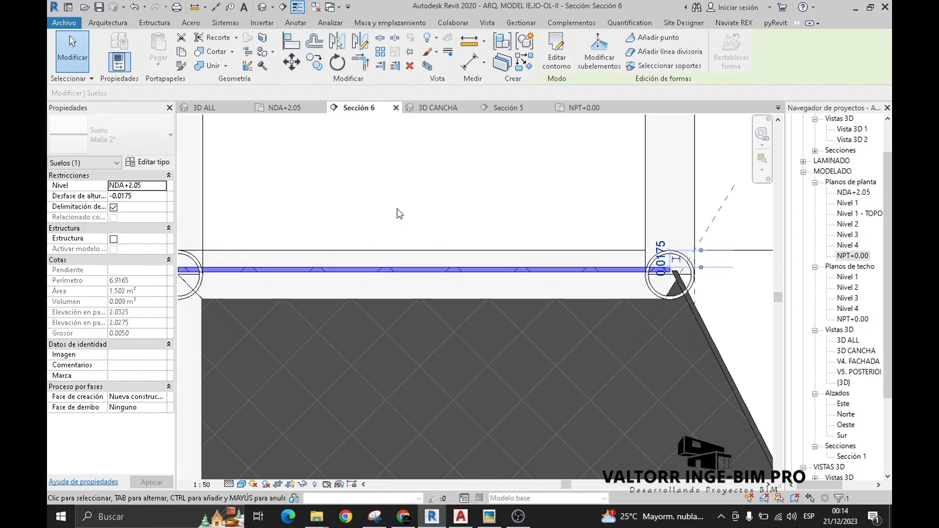
pyautogui.moveTo(398, 209); pyautogui.dragTo(470, 216, button='middle')
pyautogui.press('Down')
pyautogui.scroll(4, 230, 296)
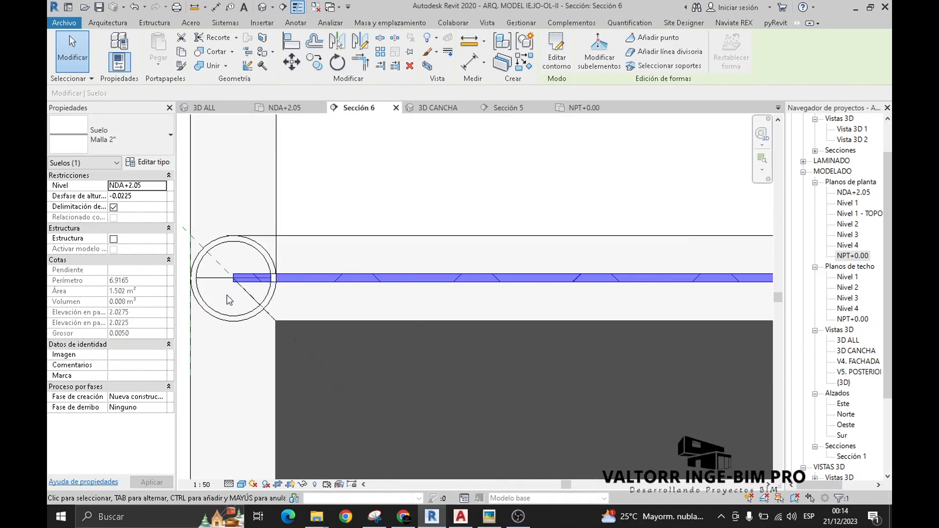
pyautogui.click(398, 169)
pyautogui.click(439, 108)
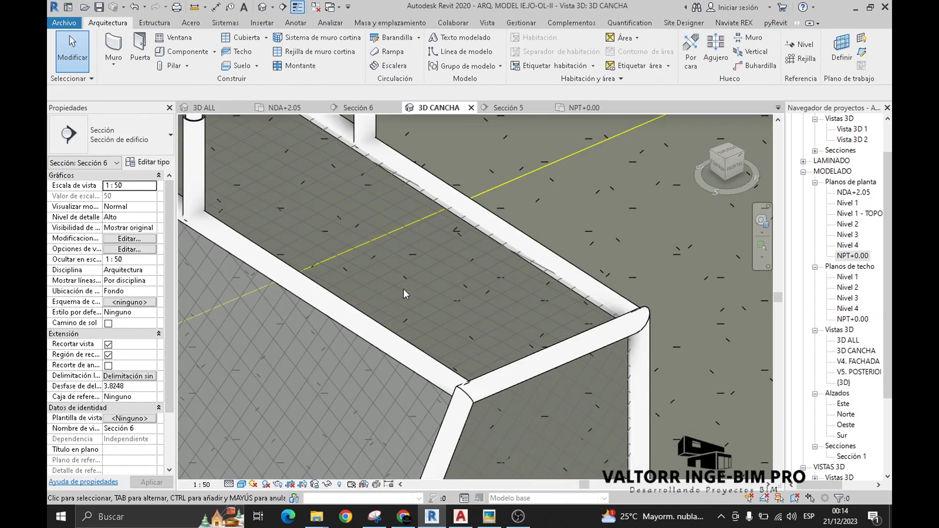
# Review the netted goal and hoop from several sides in 3D, trying the Realistic visual style.
pyautogui.scroll(-3, 591, 375)
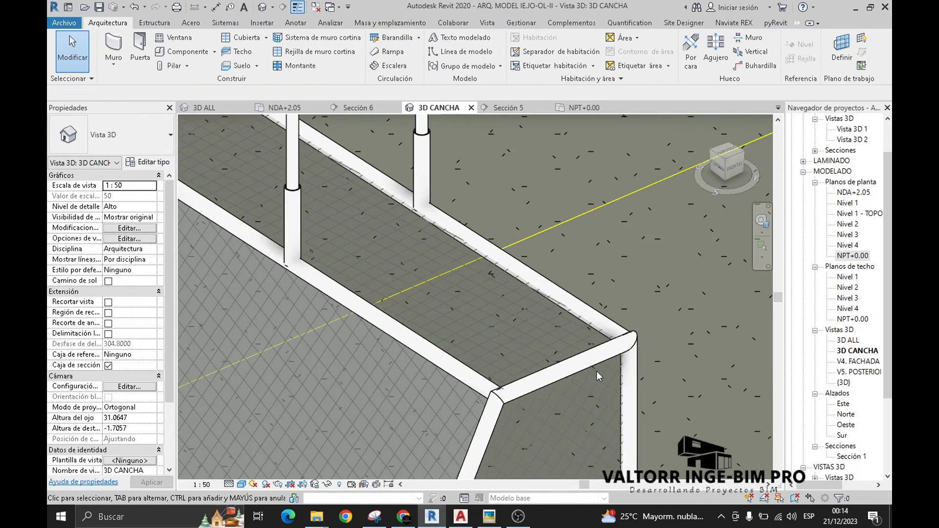
pyautogui.scroll(-3, 597, 368)
pyautogui.moveTo(389, 309); pyautogui.dragTo(243, 218, button='middle')
pyautogui.scroll(-1, 531, 288)
pyautogui.moveTo(574, 298); pyautogui.dragTo(303, 293, button='middle')
pyautogui.scroll(-2, 482, 311)
pyautogui.scroll(3, 451, 371)
pyautogui.click(242, 485)
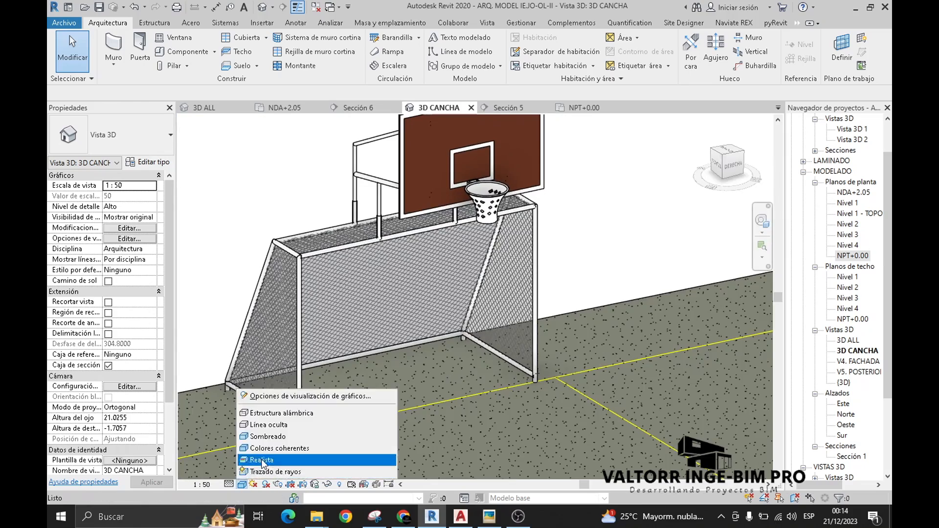
pyautogui.click(262, 459)
pyautogui.moveTo(611, 309); pyautogui.dragTo(612, 304, button='middle')
pyautogui.scroll(-1, 455, 416)
pyautogui.click(241, 484)
pyautogui.click(270, 459)
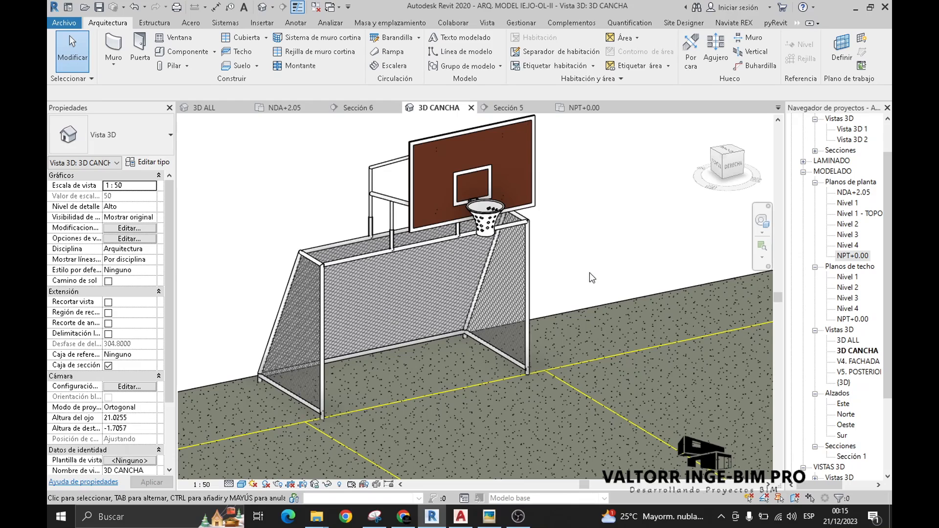
pyautogui.scroll(-1, 590, 270)
pyautogui.keyDown('shift'); pyautogui.moveTo(621, 259); pyautogui.dragTo(589, 266, button='middle'); pyautogui.keyUp('shift')
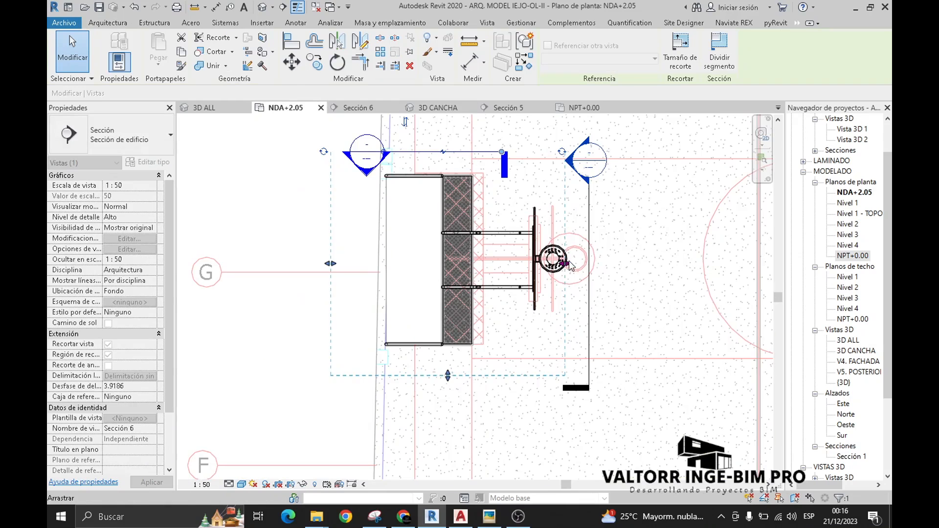
# Extend Section 6's view range beyond the basketball hoop in the NDA+2.05 plan and open that section.
pyautogui.moveTo(560, 264); pyautogui.dragTo(598, 265)
pyautogui.rightClick(291, 186)
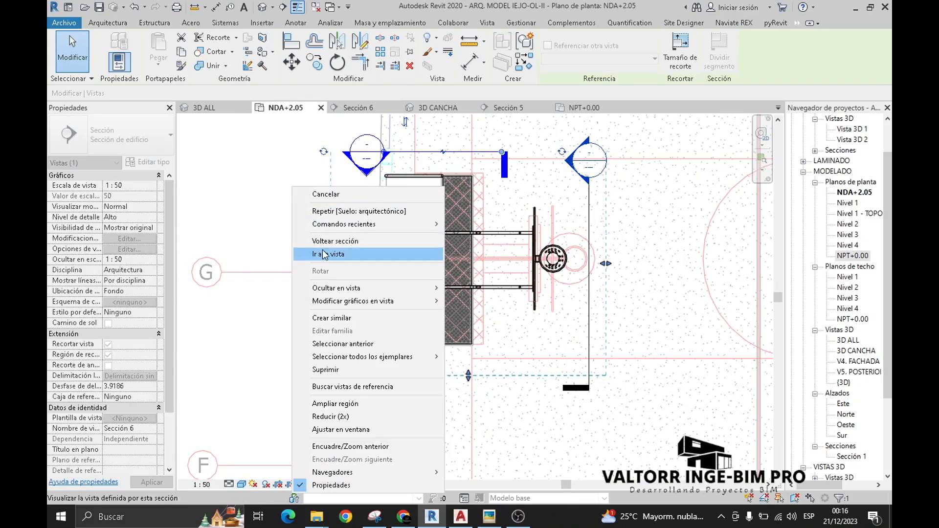
pyautogui.click(373, 254)
# Select the whole goal and hoop structure in Section 6 and check the selection in the 3D CANCHA view.
pyautogui.moveTo(373, 252); pyautogui.dragTo(492, 399)
pyautogui.scroll(3, 442, 206)
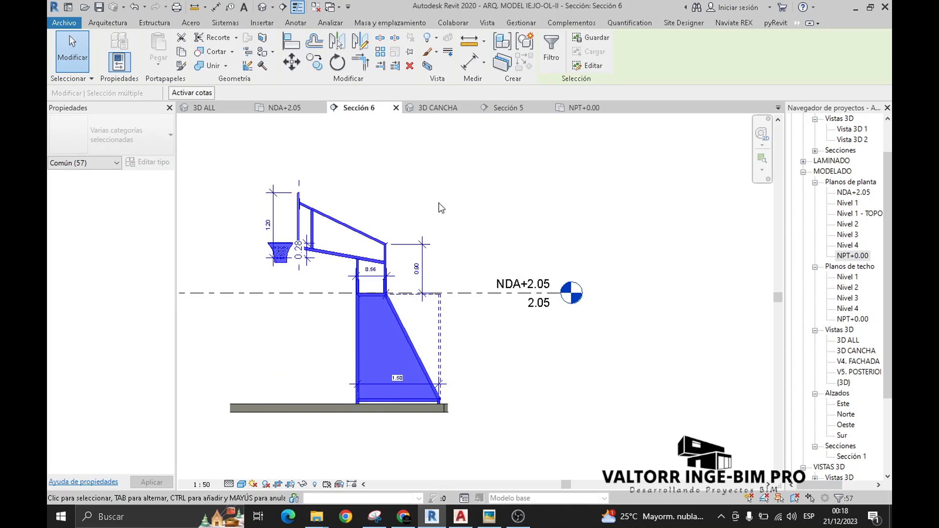
pyautogui.click(453, 108)
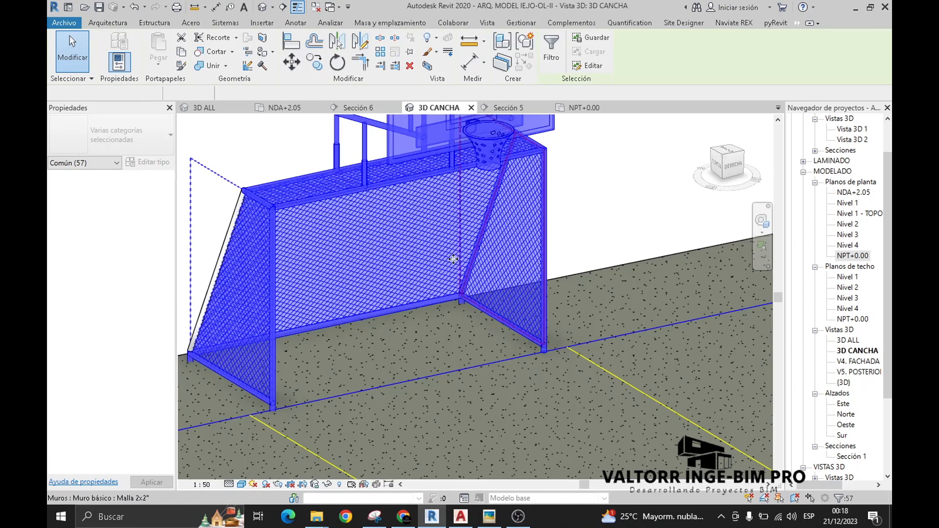
pyautogui.scroll(3, 419, 358)
pyautogui.scroll(-3, 419, 358)
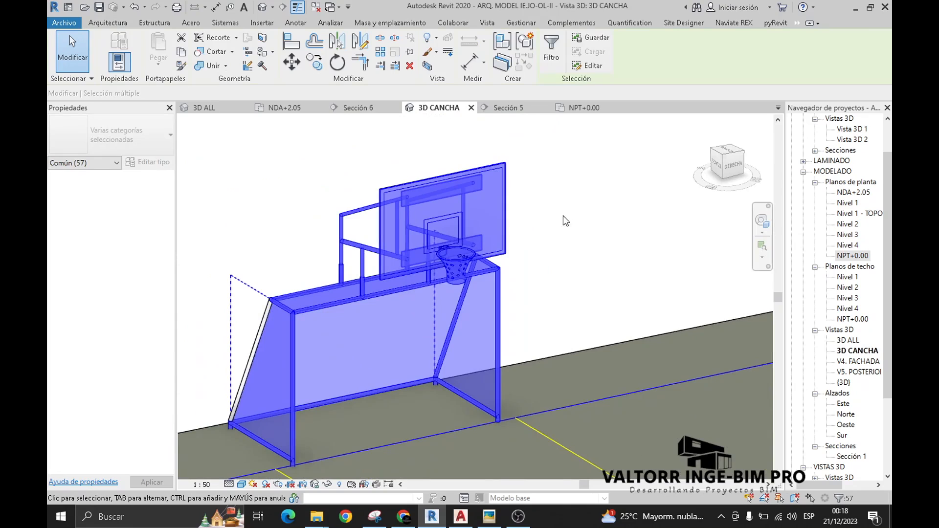
pyautogui.scroll(-2, 570, 229)
pyautogui.moveTo(586, 225); pyautogui.dragTo(558, 221, button='middle')
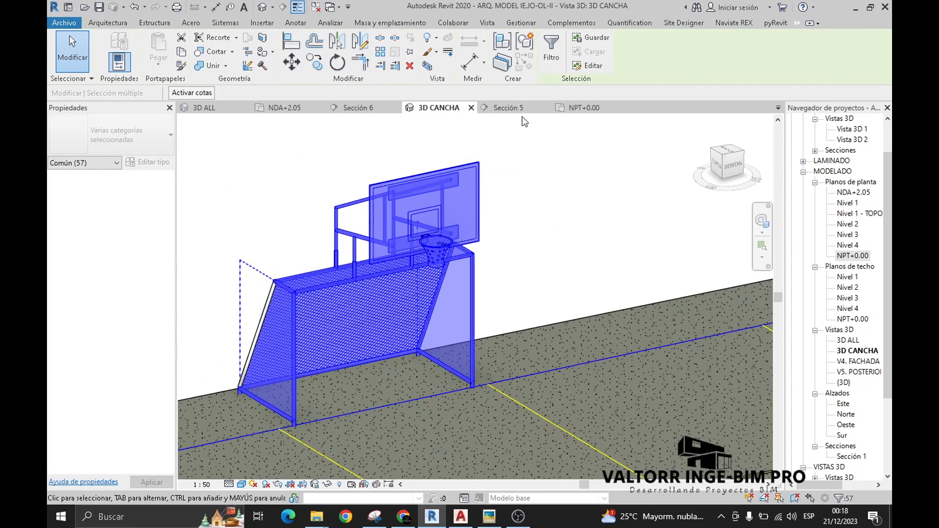
# Group the selected goal and hoop elements as a model group named ARCO DE CANCHA.
pyautogui.click(524, 43)
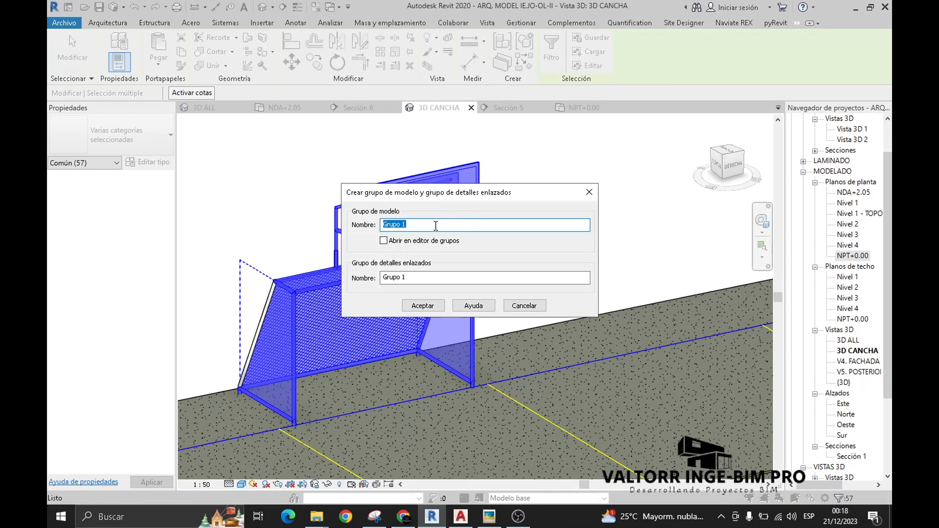
pyautogui.write('ARCO DE CANCHA')
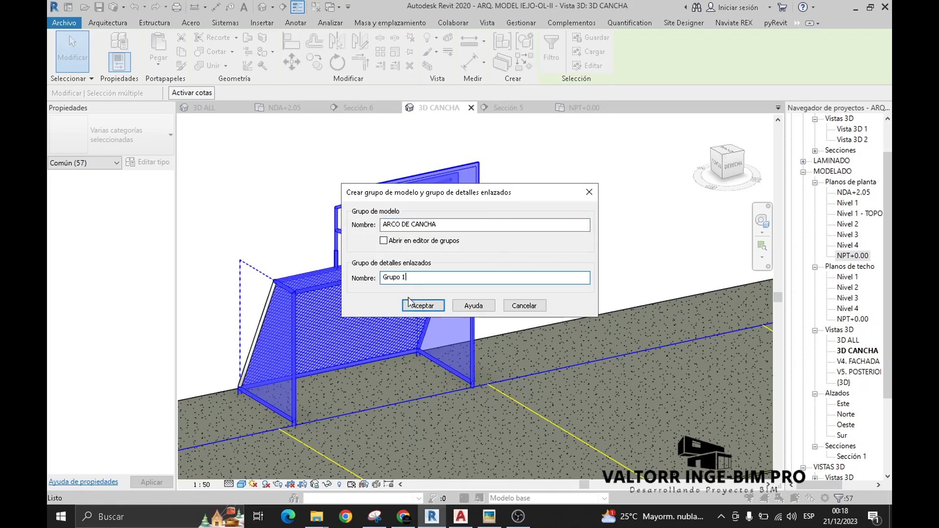
pyautogui.click(413, 304)
pyautogui.click(498, 250)
pyautogui.scroll(-2, 451, 318)
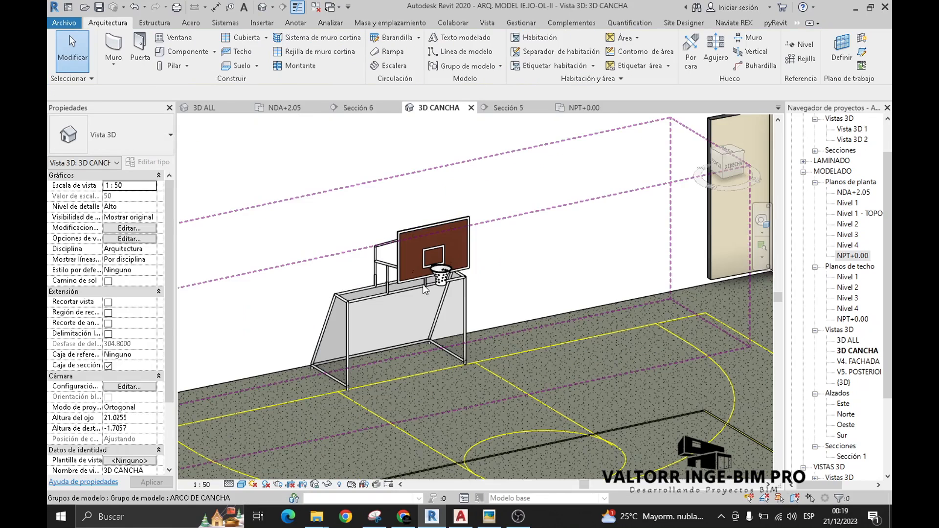
# Mirror a copy of the ARCO DE CANCHA group across the court's centre line in the NDA+2.05 plan, onto the opposite end.
pyautogui.click(470, 290)
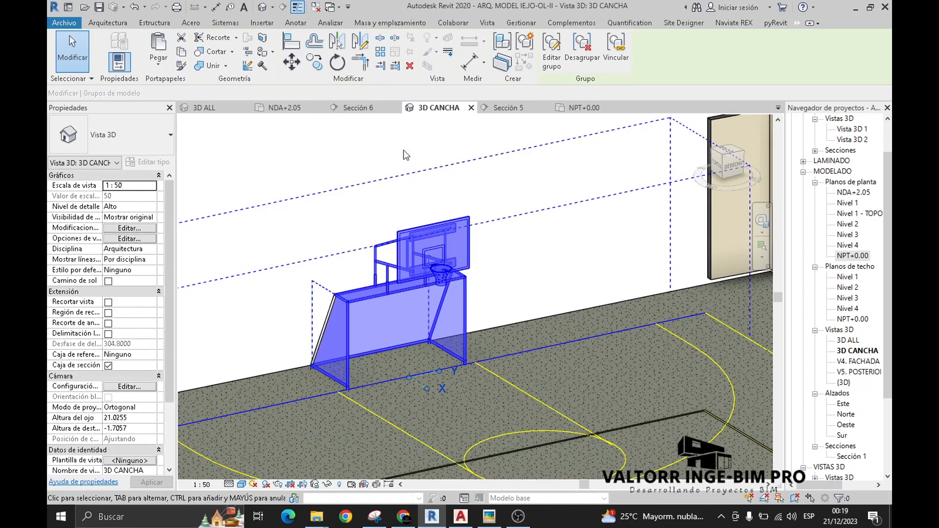
pyautogui.click(286, 108)
pyautogui.scroll(3, 557, 283)
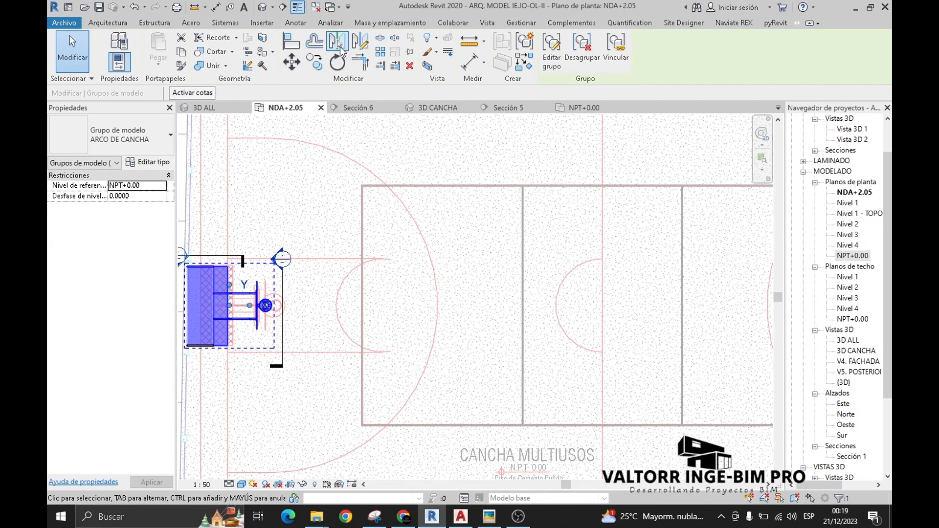
pyautogui.click(341, 47)
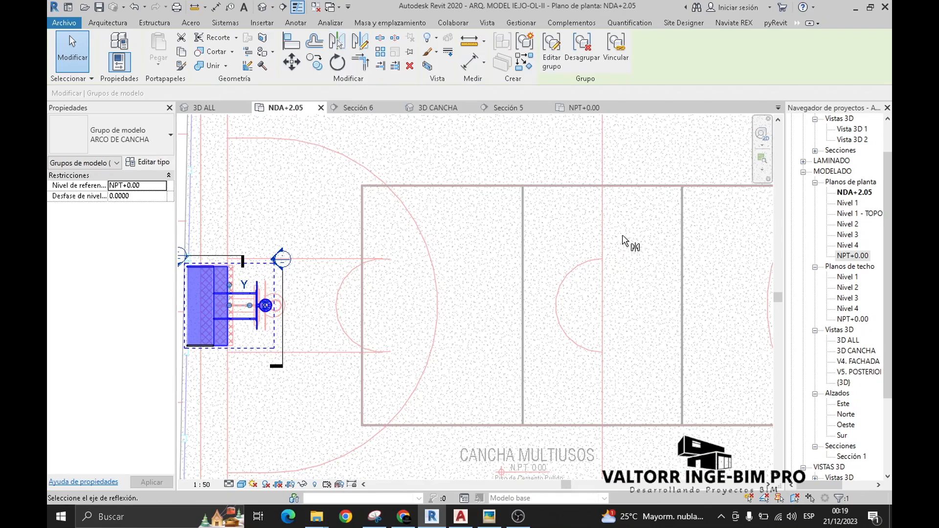
pyautogui.scroll(-2, 651, 314)
pyautogui.moveTo(634, 313); pyautogui.dragTo(573, 298, button='middle')
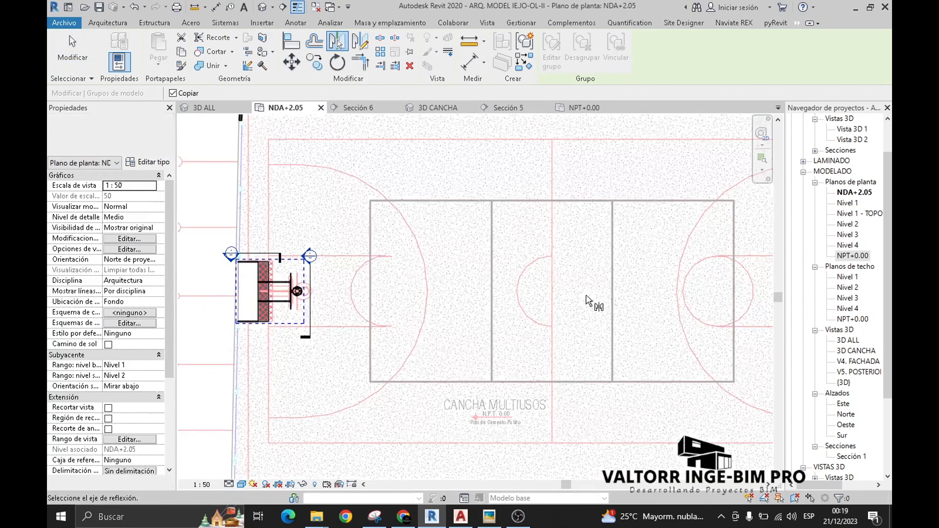
pyautogui.moveTo(562, 265); pyautogui.dragTo(488, 262, button='middle')
pyautogui.scroll(-1, 488, 262)
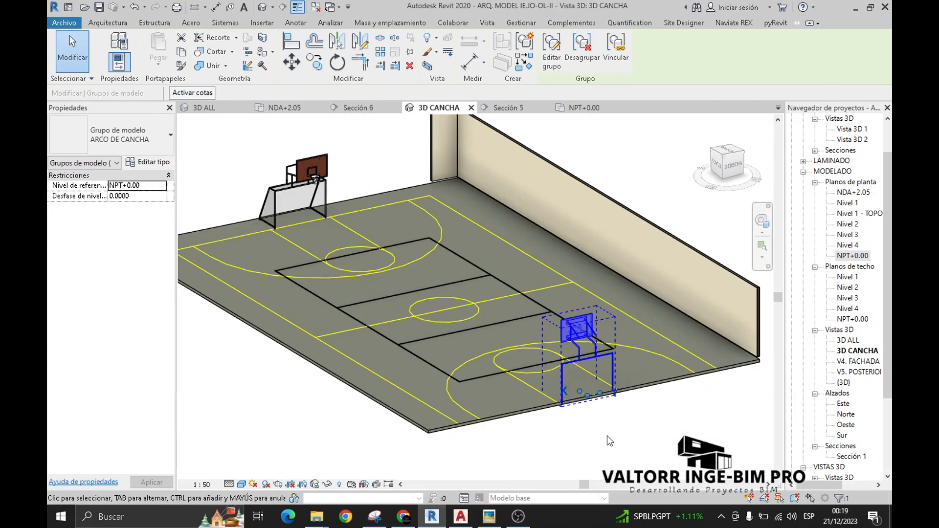
# Stretch the 3D CANCHA section box past the court end with the mirrored goal, using the revealed hidden elements to reach it.
pyautogui.click(607, 436)
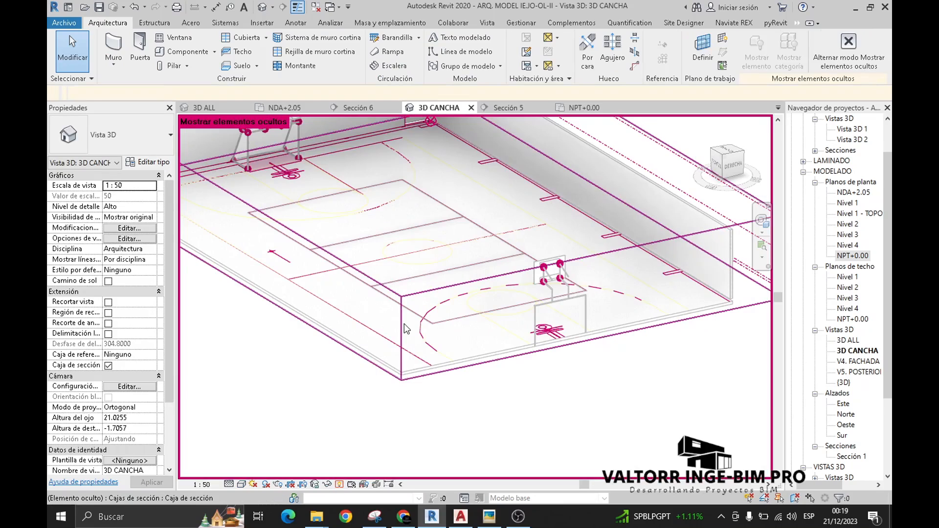
pyautogui.click(610, 329)
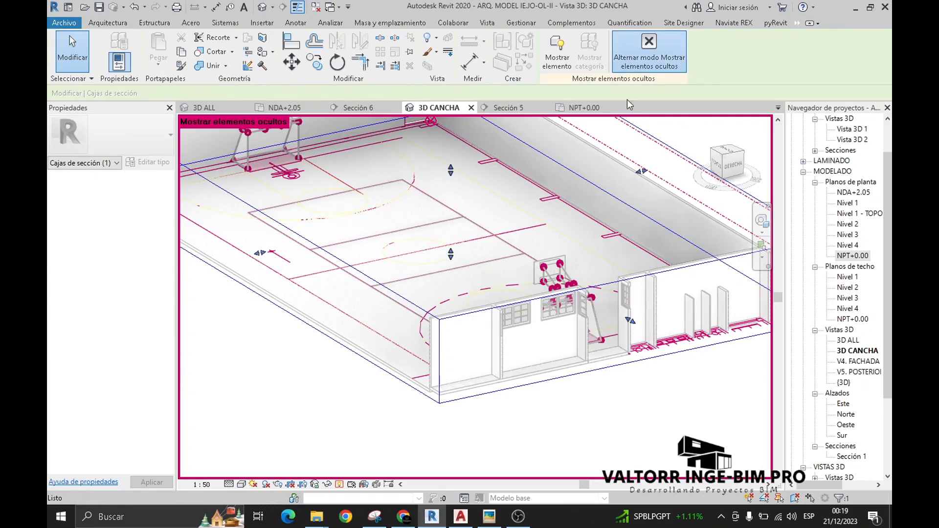
pyautogui.click(649, 48)
pyautogui.click(377, 412)
pyautogui.keyDown('shift'); pyautogui.moveTo(378, 412); pyautogui.dragTo(480, 390, button='middle'); pyautogui.keyUp('shift')
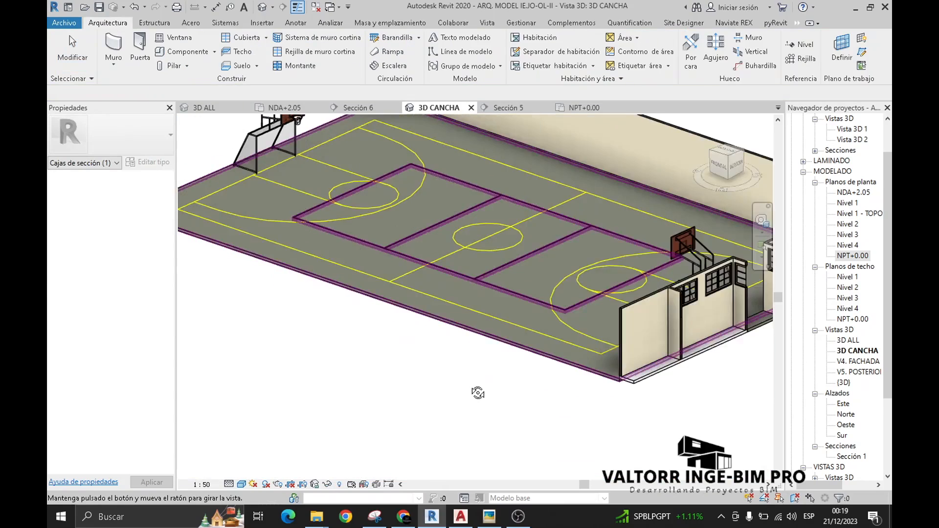
# Examine the mirrored goal's pipes and netting up close in 3D and compare it with the goal at the other end.
pyautogui.scroll(8, 576, 301)
pyautogui.moveTo(576, 240); pyautogui.dragTo(570, 161, button='middle')
pyautogui.scroll(6, 563, 374)
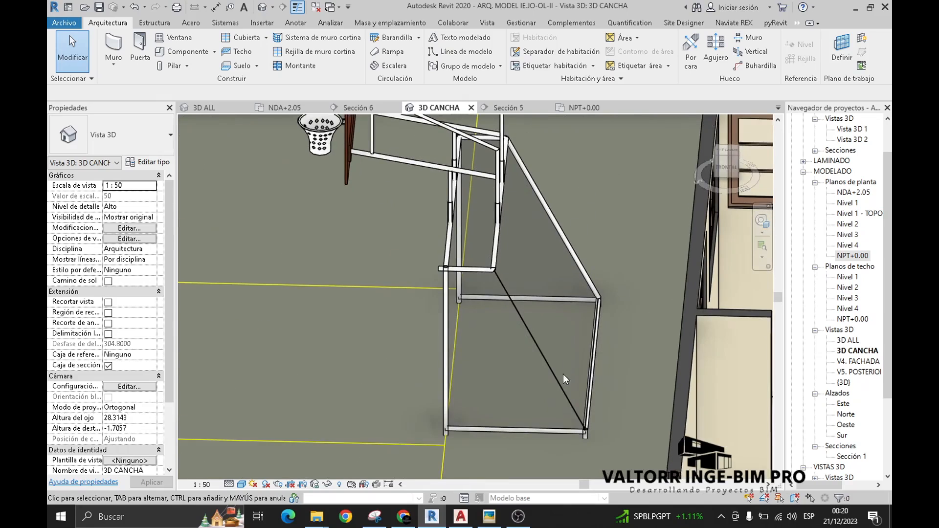
pyautogui.scroll(2, 545, 342)
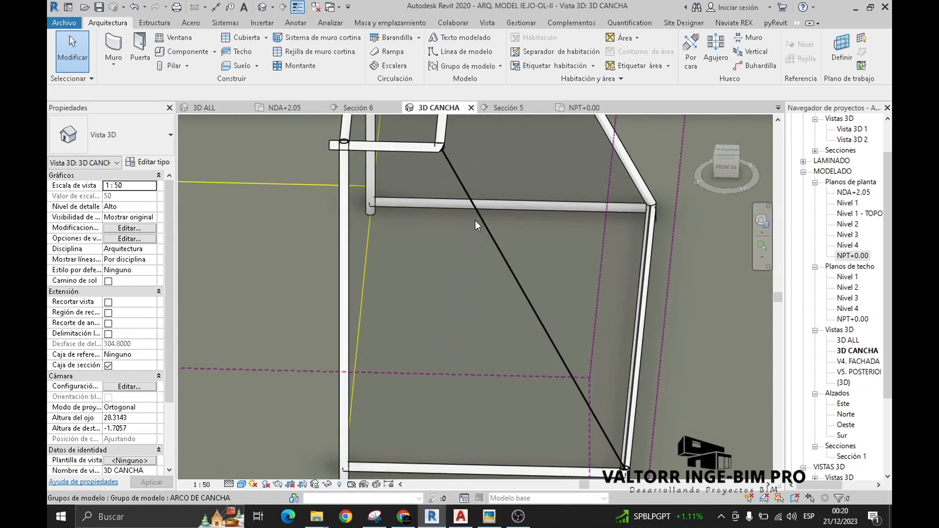
pyautogui.scroll(-8, 562, 419)
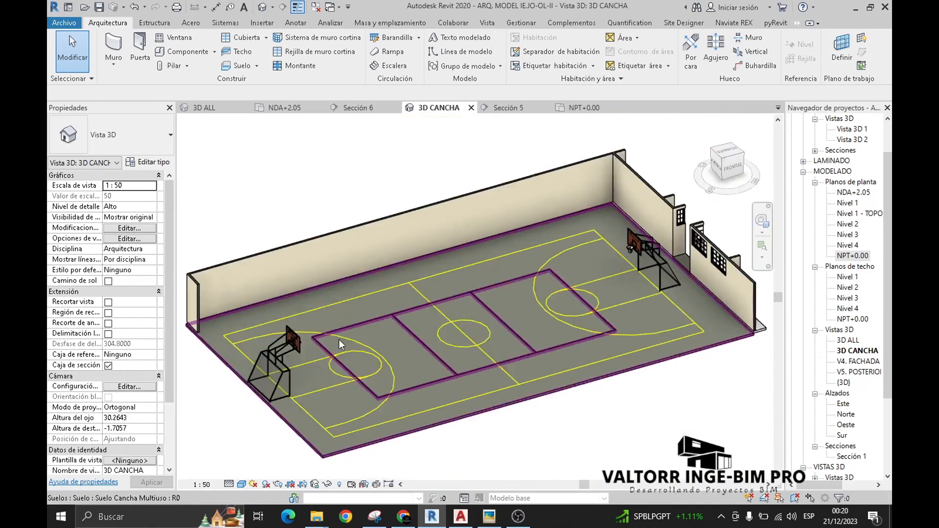
# Open the ARCO DE CANCHA group for editing and examine the goal's sloping corner pipe and side netting.
pyautogui.scroll(6, 289, 374)
pyautogui.click(289, 373)
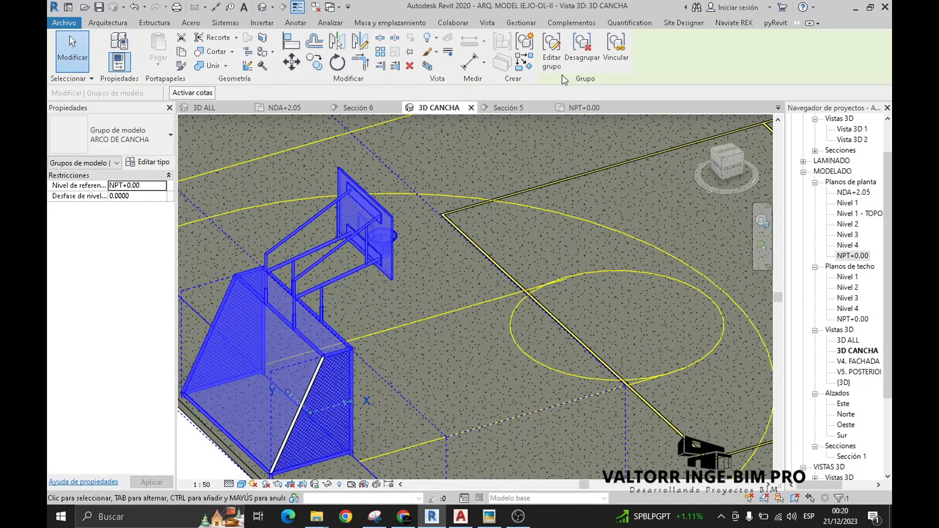
pyautogui.click(553, 59)
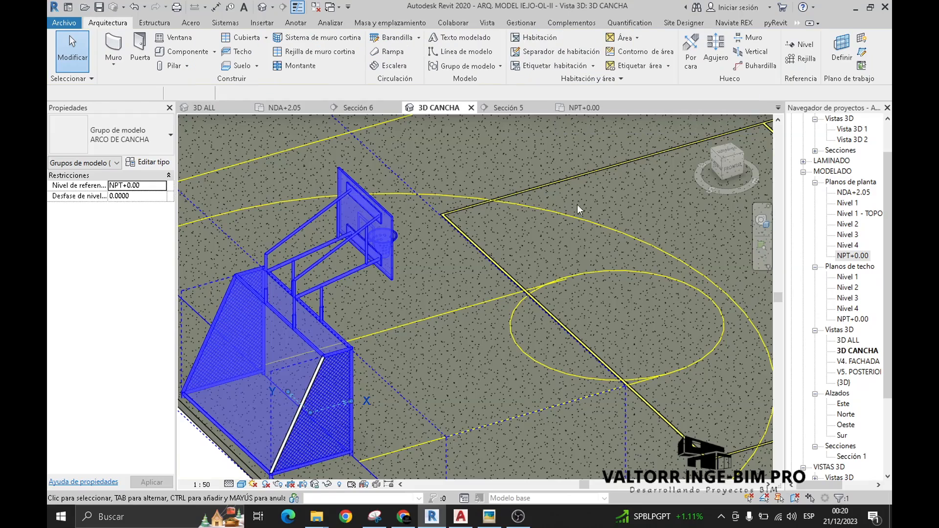
pyautogui.scroll(3, 368, 377)
pyautogui.scroll(3, 387, 332)
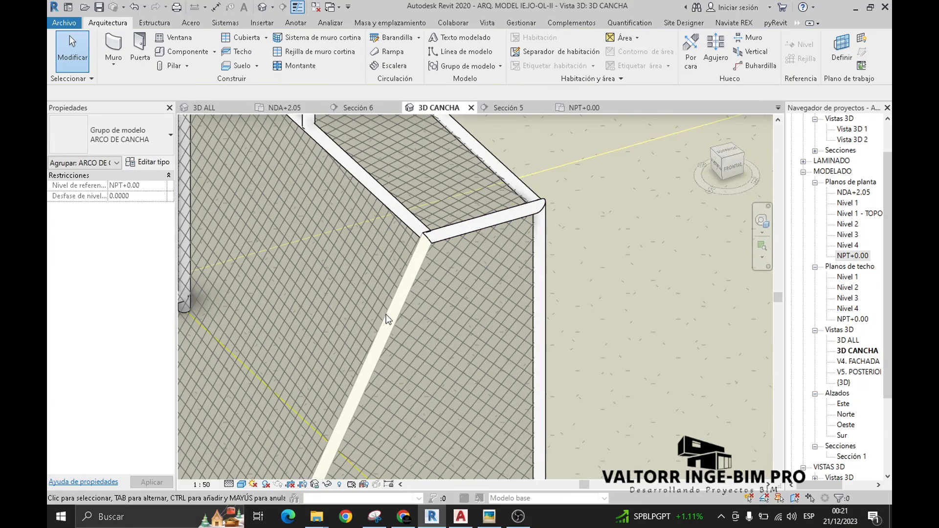
pyautogui.scroll(-2, 387, 299)
pyautogui.scroll(-2, 373, 380)
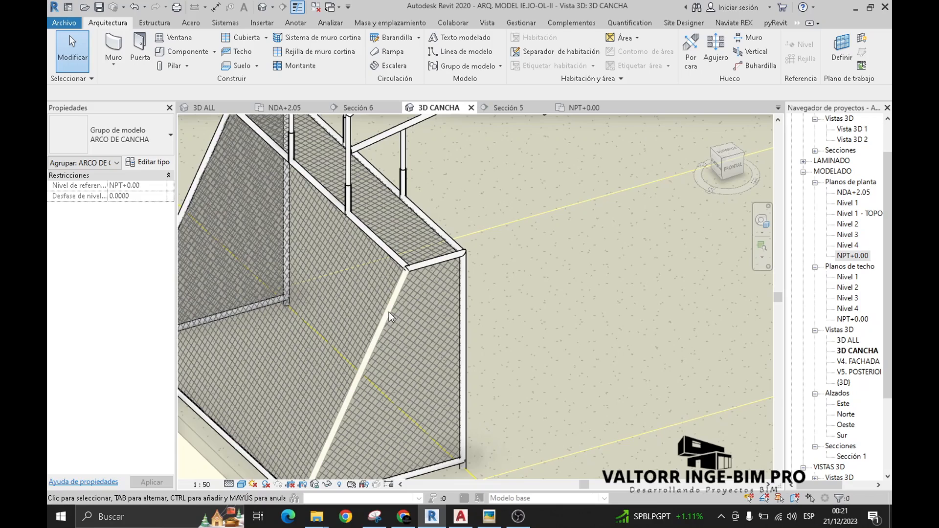
pyautogui.scroll(-1, 385, 318)
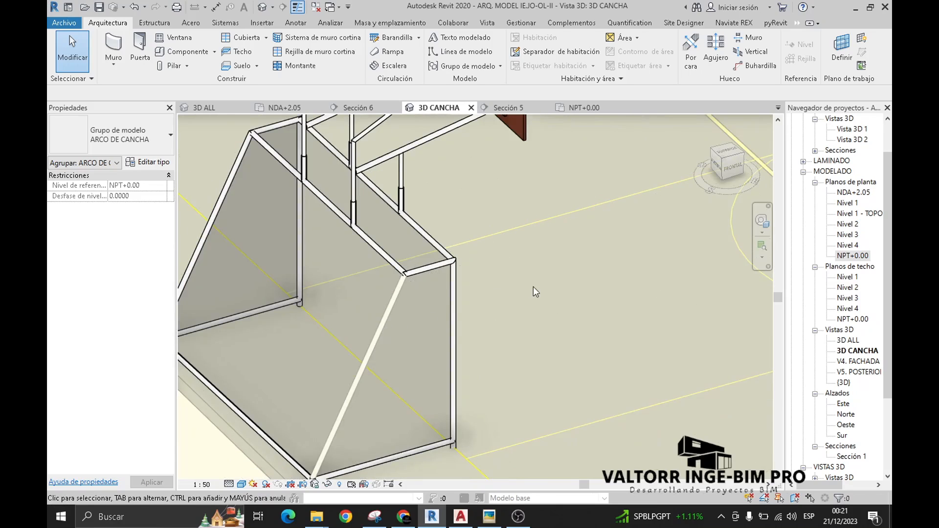
pyautogui.scroll(-3, 538, 287)
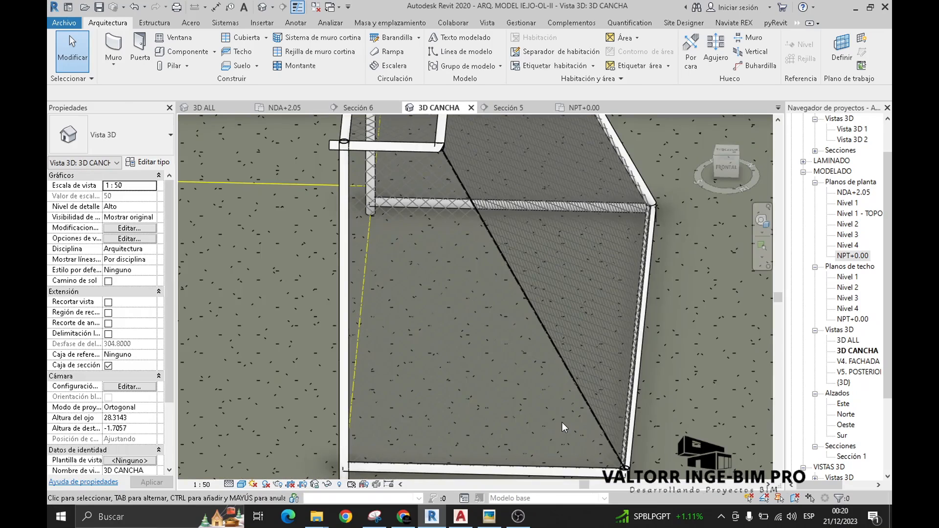
pyautogui.scroll(-1, 562, 424)
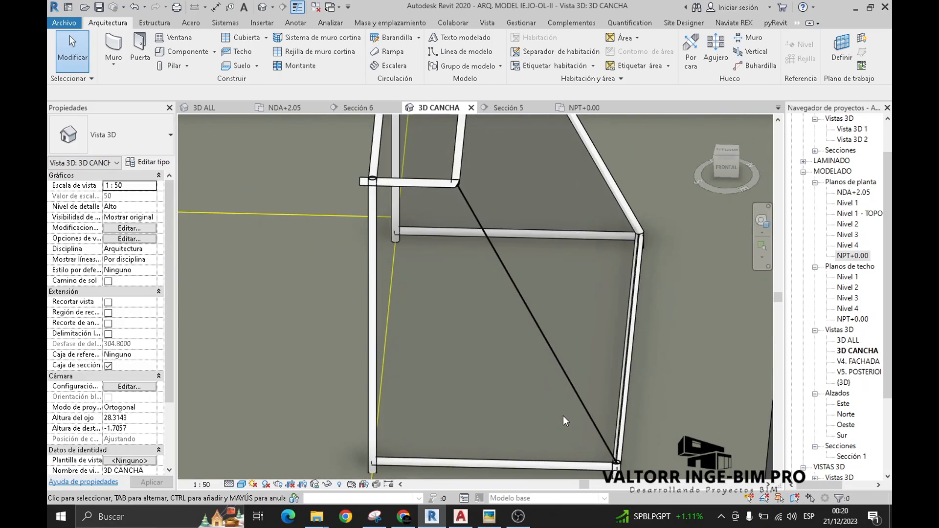
pyautogui.scroll(-1, 564, 416)
pyautogui.scroll(-1, 563, 416)
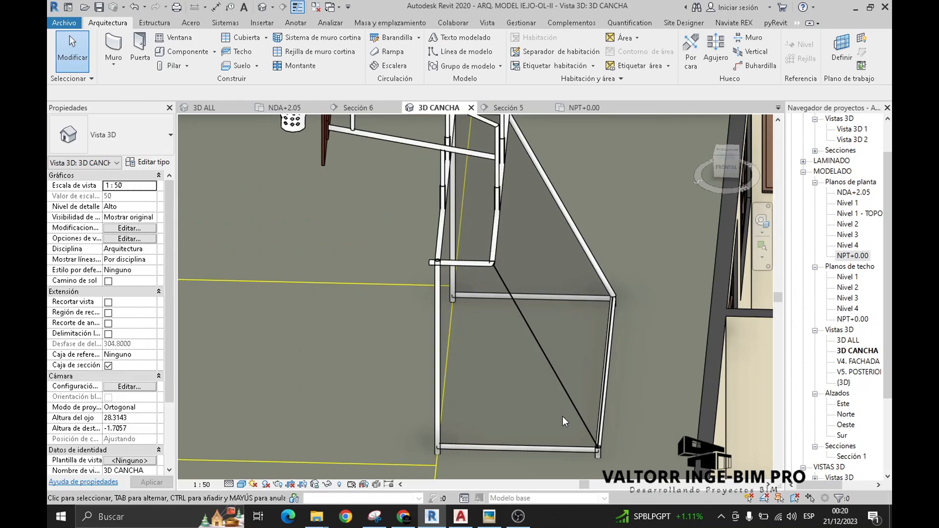
pyautogui.scroll(-1, 562, 416)
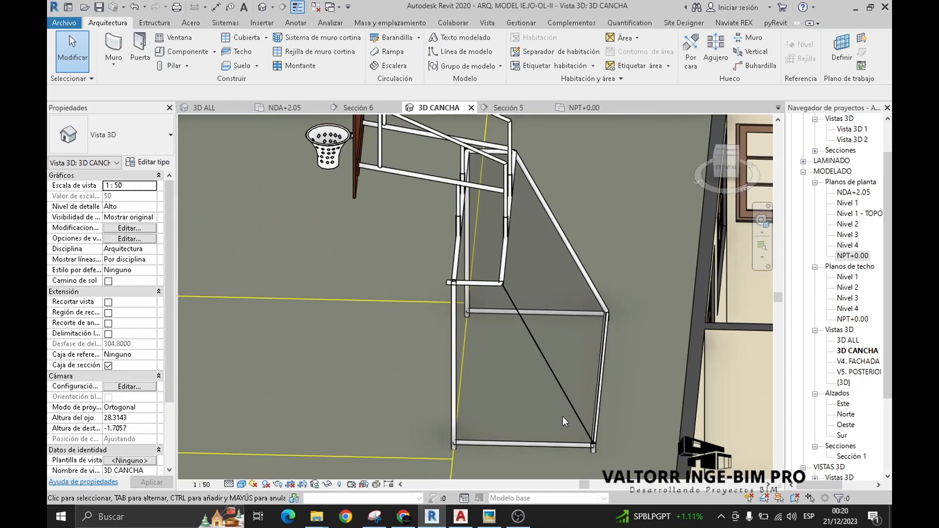
pyautogui.scroll(-3, 562, 416)
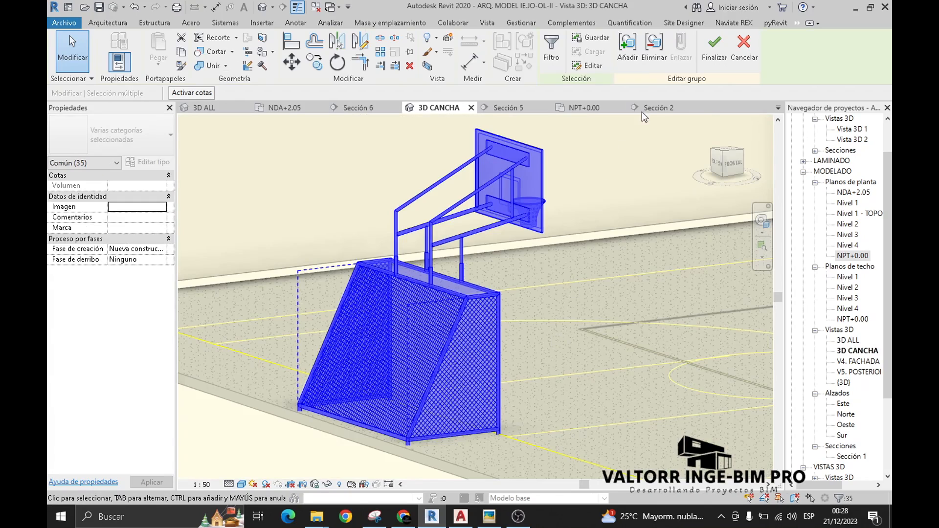
# Add the vertical reference lines at the goal's two posts to the EST. ARCO DE FUT group, working in Section 5.
pyautogui.click(627, 49)
pyautogui.press('Escape')
pyautogui.press('Escape')
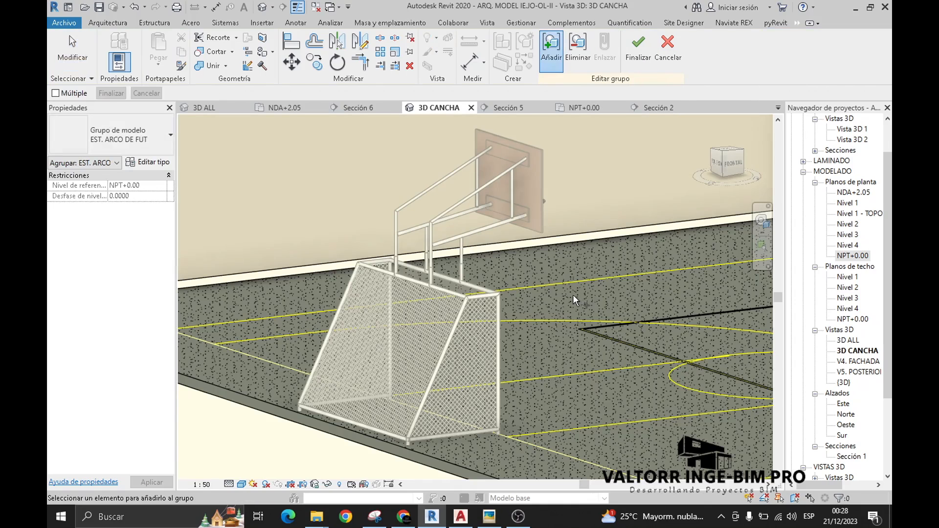
pyautogui.click(496, 107)
pyautogui.click(552, 48)
pyautogui.scroll(2, 470, 362)
pyautogui.click(478, 340)
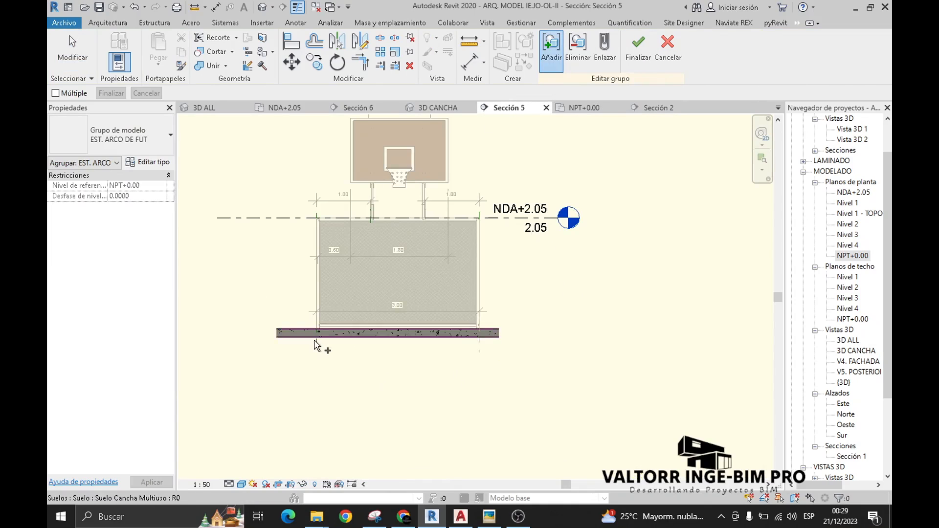
pyautogui.scroll(4, 314, 341)
pyautogui.click(329, 334)
# Check the goal's upper corner in Section 5, and finish editing the EST. ARCO DE FUT group from the NDA+2.05 plan.
pyautogui.scroll(-1, 331, 384)
pyautogui.moveTo(513, 213); pyautogui.dragTo(467, 433, button='middle')
pyautogui.scroll(5, 289, 283)
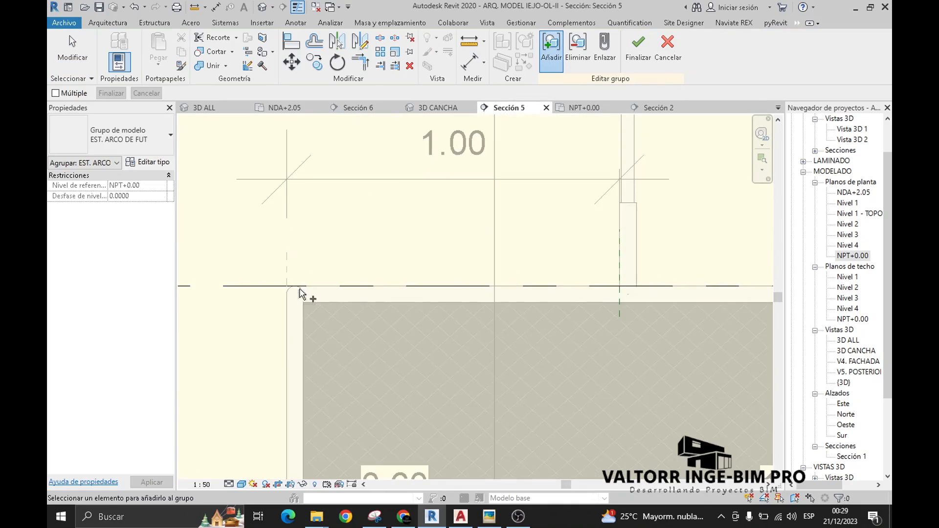
pyautogui.scroll(-6, 300, 292)
pyautogui.scroll(4, 631, 267)
pyautogui.click(284, 108)
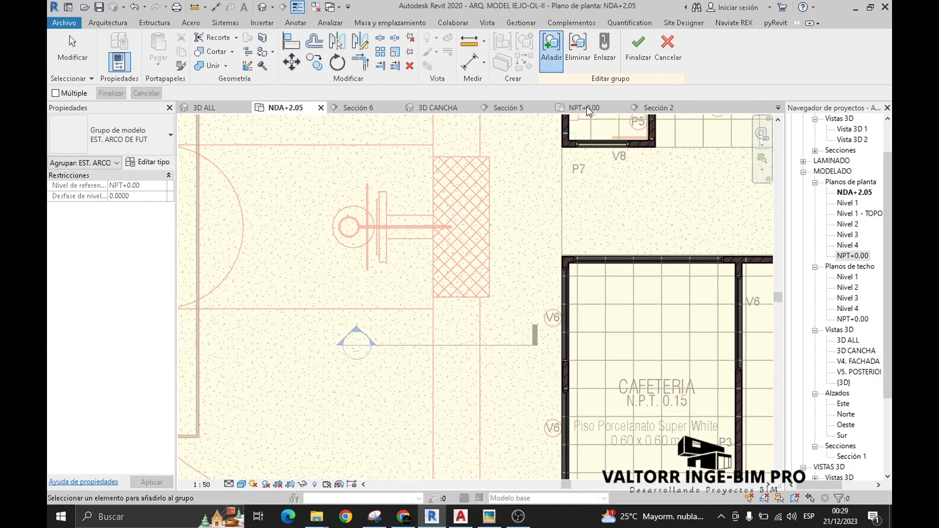
pyautogui.click(639, 59)
pyautogui.scroll(-4, 442, 258)
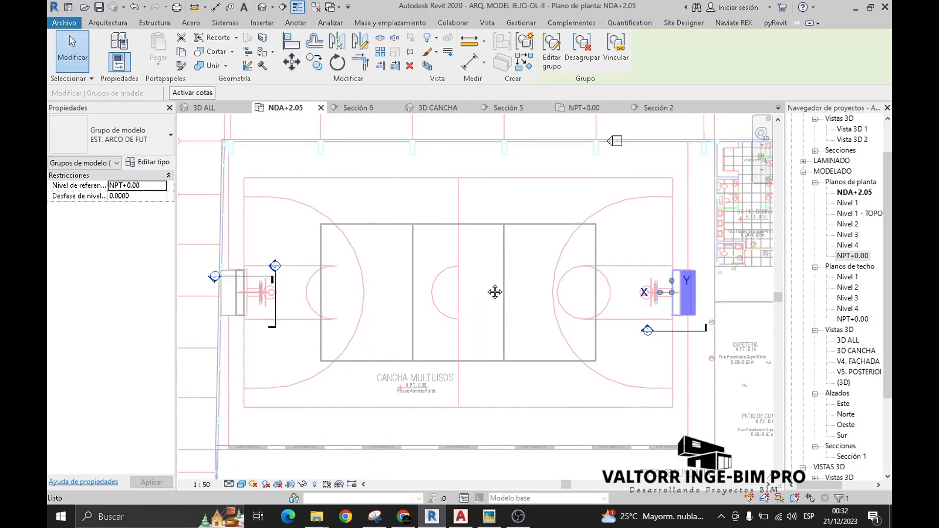
pyautogui.click(499, 271)
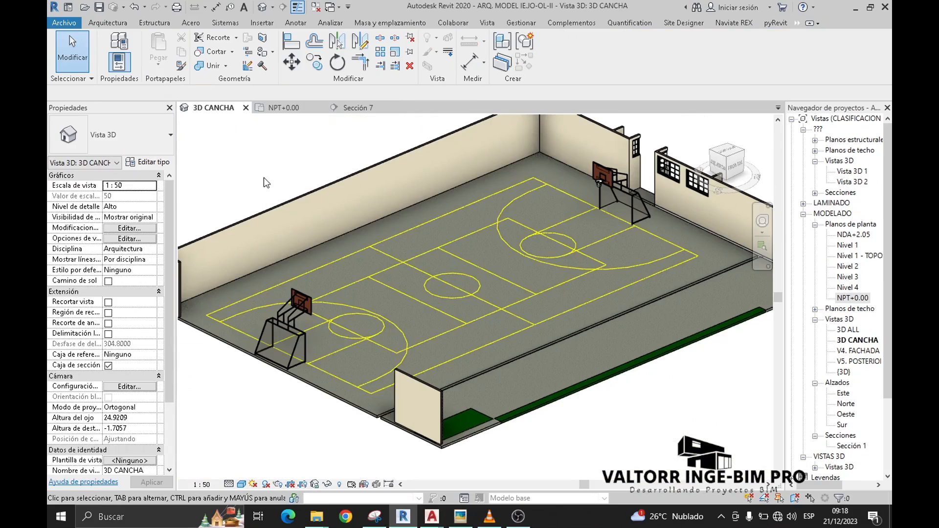
# Open the NPT+0.00 plan and switch to AutoCAD's ARQUITECTURA - IE J.O-IML.dwg to check the stepped stands' overall length dimension.
pyautogui.click(278, 108)
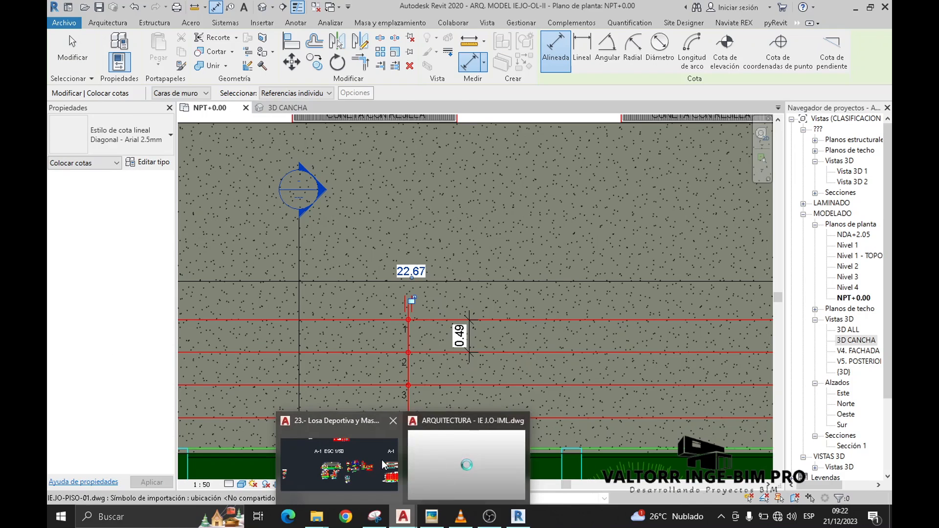
pyautogui.click(437, 454)
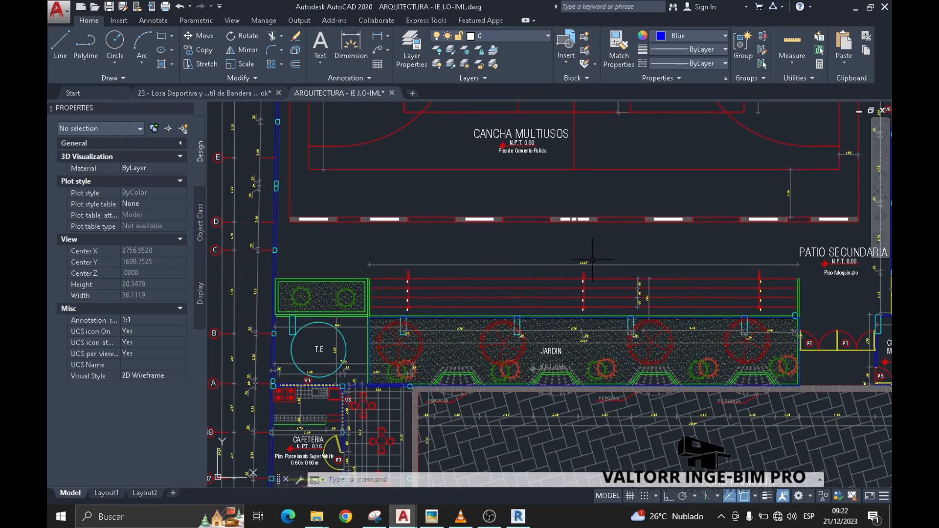
pyautogui.scroll(8, 592, 260)
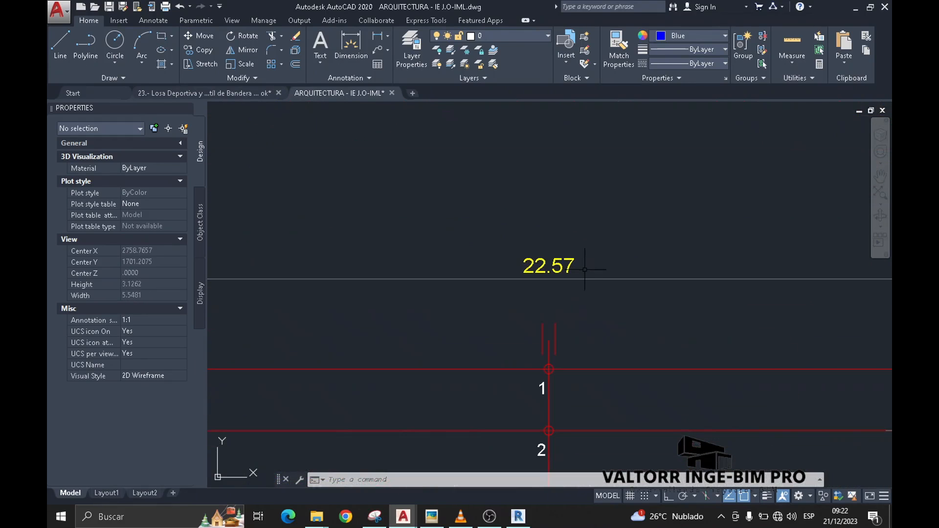
pyautogui.moveTo(542, 279); pyautogui.dragTo(560, 243, button='middle')
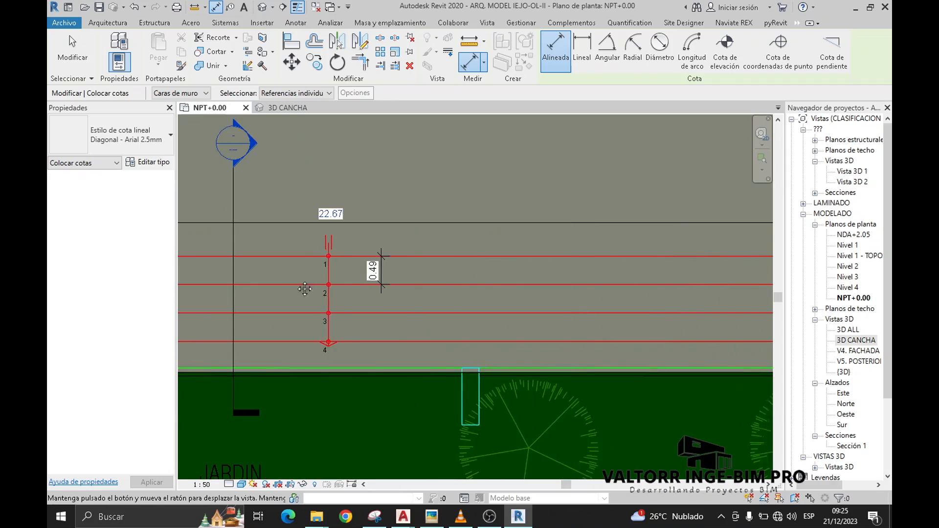
# Correct the end reference of the stepped stands' overall length dimension in Revit's NPT+0.00 plan.
pyautogui.moveTo(494, 283)
pyautogui.mouseDown(button='middle')
pyautogui.moveTo(709, 283)
pyautogui.moveTo(659, 257)
pyautogui.mouseUp(button='middle')
pyautogui.scroll(4, 655, 252)
pyautogui.click(532, 180)
pyautogui.press('Escape')
pyautogui.moveTo(546, 212); pyautogui.dragTo(559, 259)
pyautogui.scroll(-4, 634, 321)
pyautogui.moveTo(366, 260); pyautogui.dragTo(461, 269, button='middle')
pyautogui.scroll(3, 365, 280)
pyautogui.click(365, 279)
pyautogui.scroll(-2, 365, 280)
pyautogui.moveTo(365, 280); pyautogui.dragTo(470, 235, button='middle')
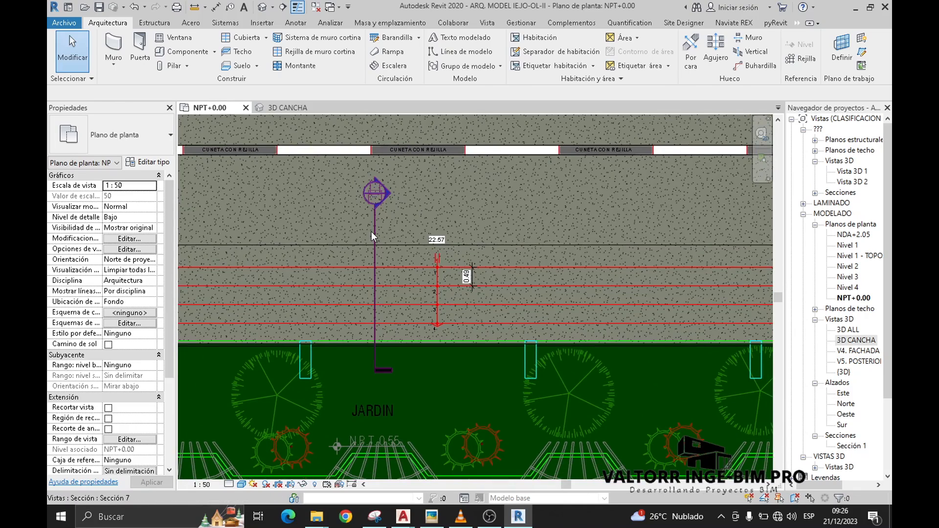
# Open the Section 7 view from its marker across the stepped stands, and return to the NPT+0.00 plan.
pyautogui.click(374, 231)
pyautogui.rightClick(324, 206)
pyautogui.click(359, 267)
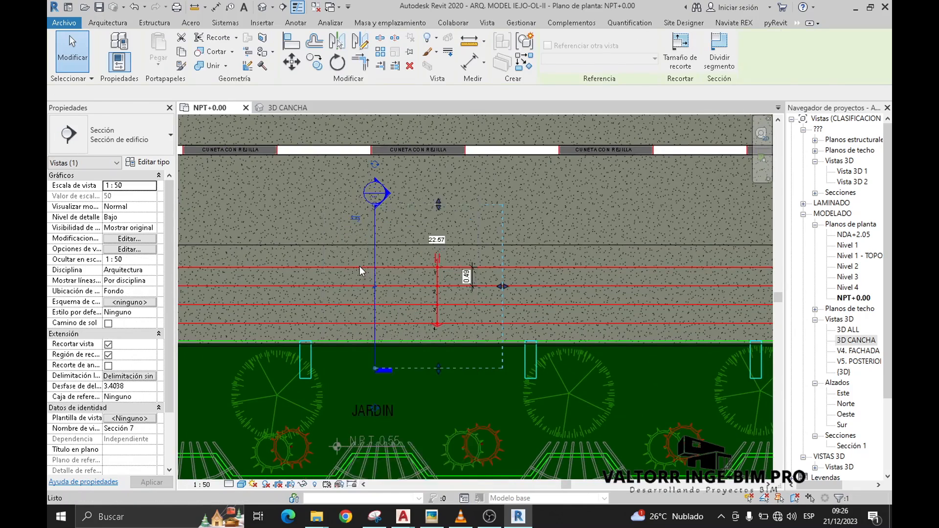
pyautogui.click(220, 111)
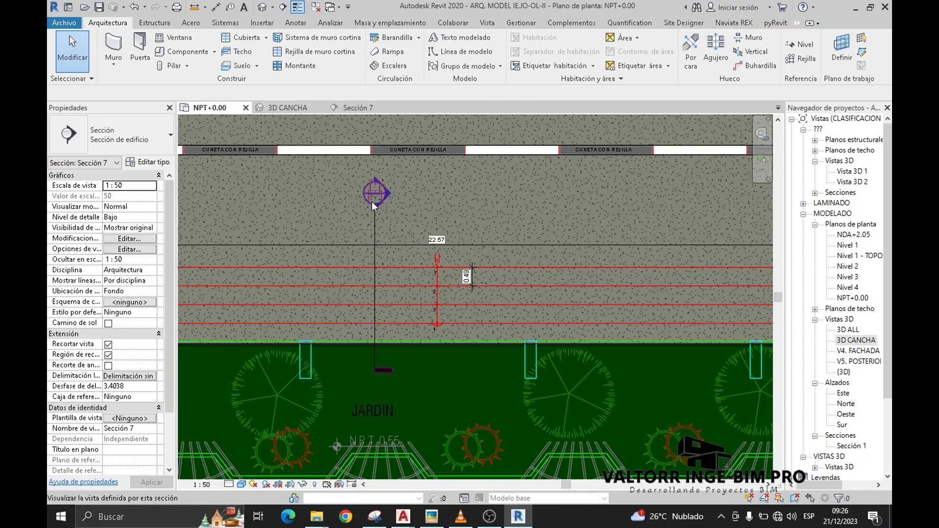
pyautogui.moveTo(333, 211); pyautogui.dragTo(342, 216, button='middle')
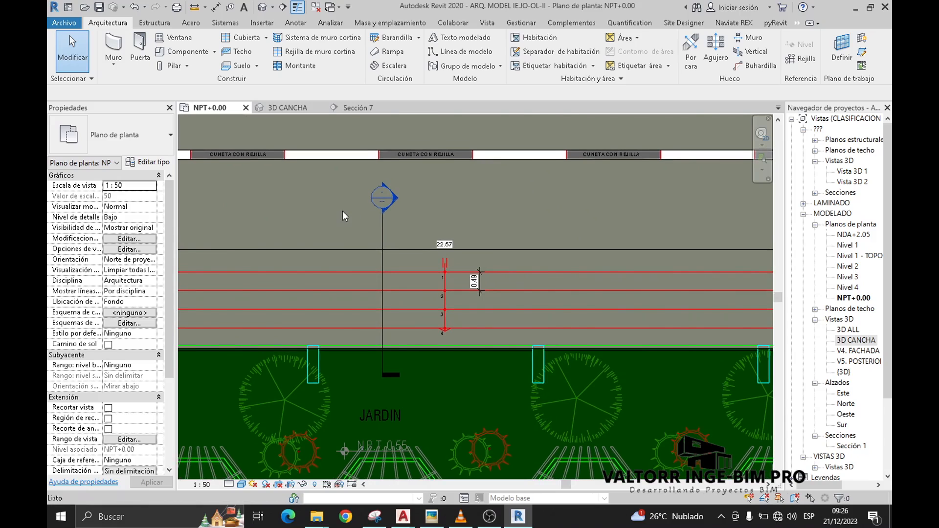
# Tile the open views and group Section 7 with 3D CANCHA beside the NPT+0.00 plan.
pyautogui.press('w')
pyautogui.press('t')
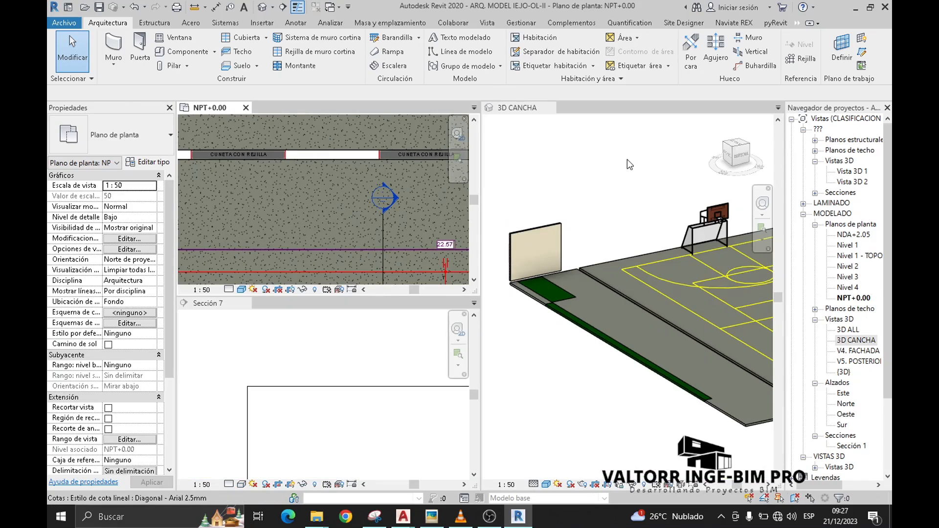
pyautogui.click(258, 339)
pyautogui.moveTo(239, 308); pyautogui.dragTo(571, 110)
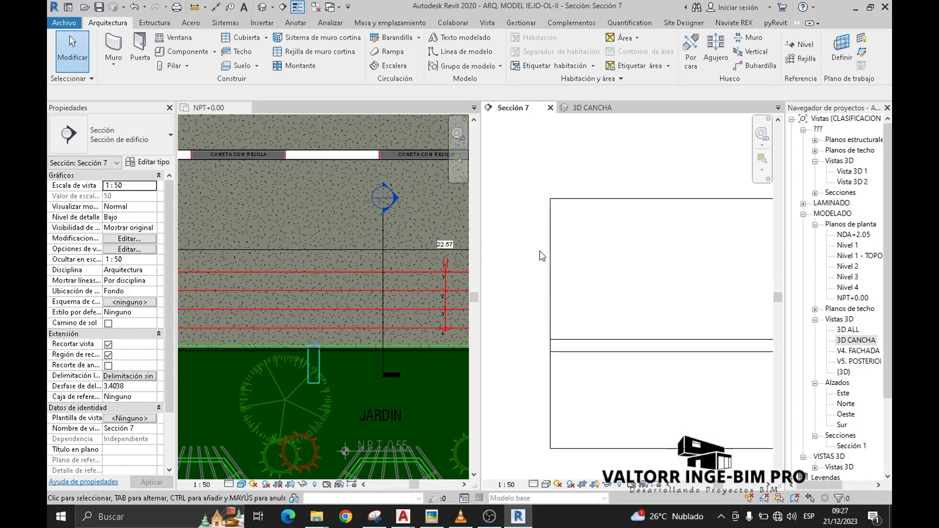
pyautogui.scroll(-1, 547, 257)
pyautogui.moveTo(665, 285); pyautogui.dragTo(632, 270, button='middle')
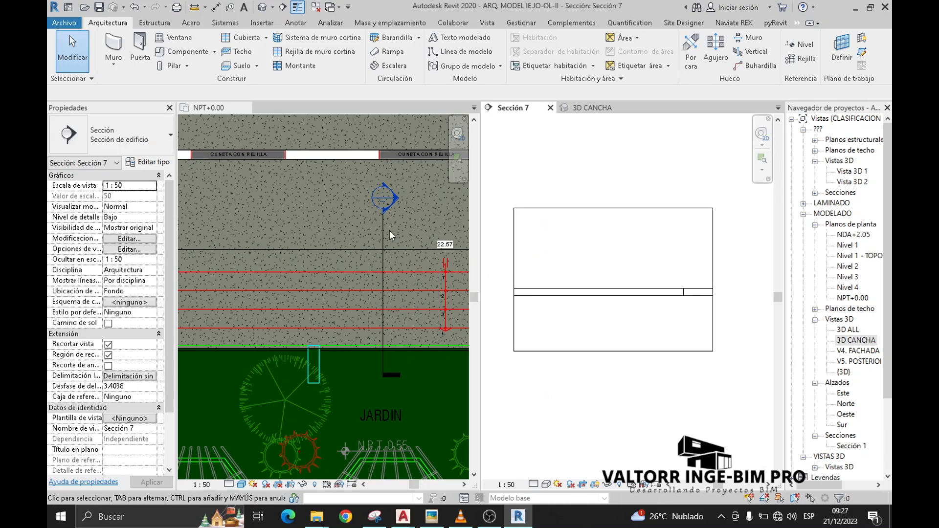
pyautogui.click(333, 225)
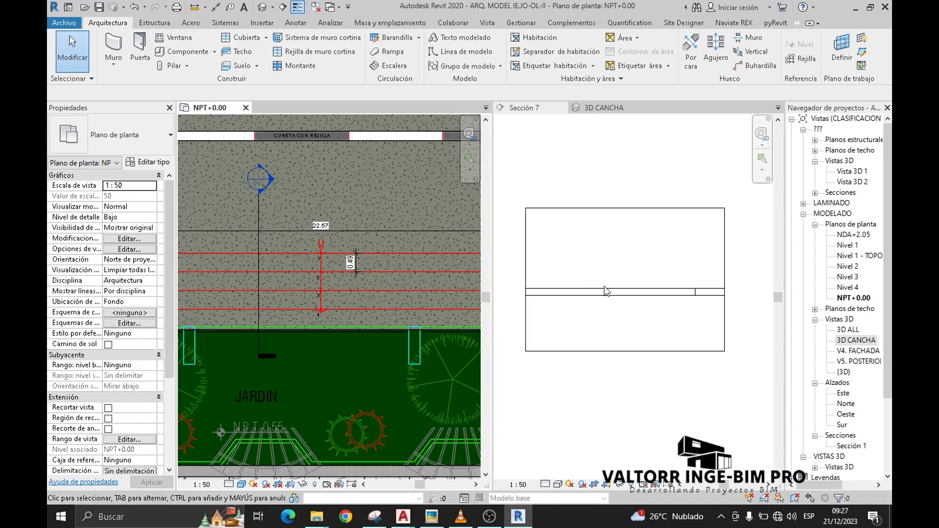
# Draw a three-step profile with detail lines in Section 7, with a 0.40 m first riser, treads about 0.60 m and a 0.70 m top tread.
pyautogui.scroll(2, 636, 247)
pyautogui.click(295, 23)
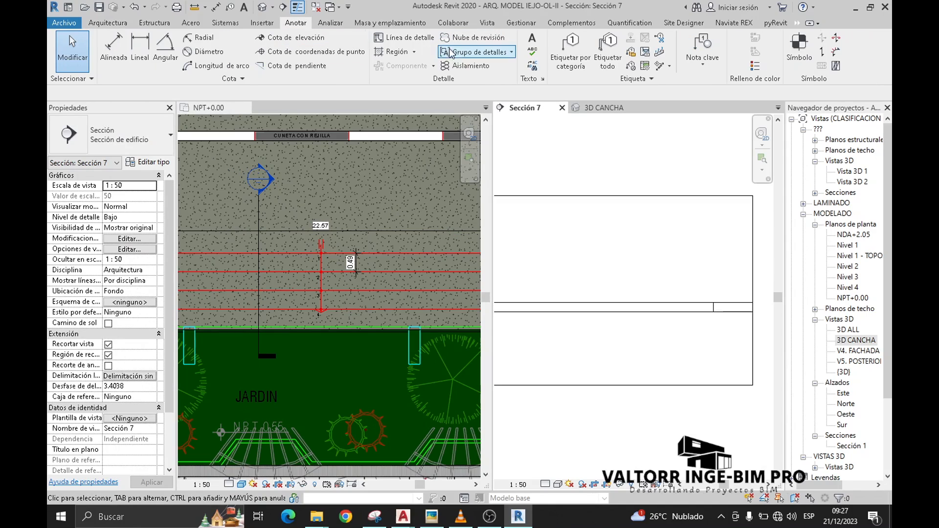
pyautogui.click(406, 39)
pyautogui.click(547, 304)
pyautogui.click(547, 278)
pyautogui.click(212, 91)
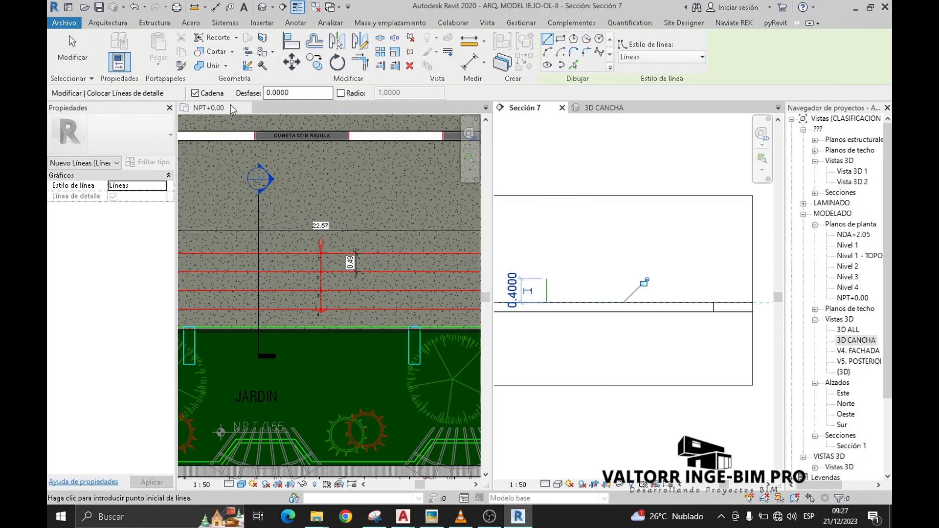
pyautogui.click(547, 279)
pyautogui.click(583, 279)
pyautogui.click(583, 248)
pyautogui.click(619, 249)
pyautogui.click(620, 219)
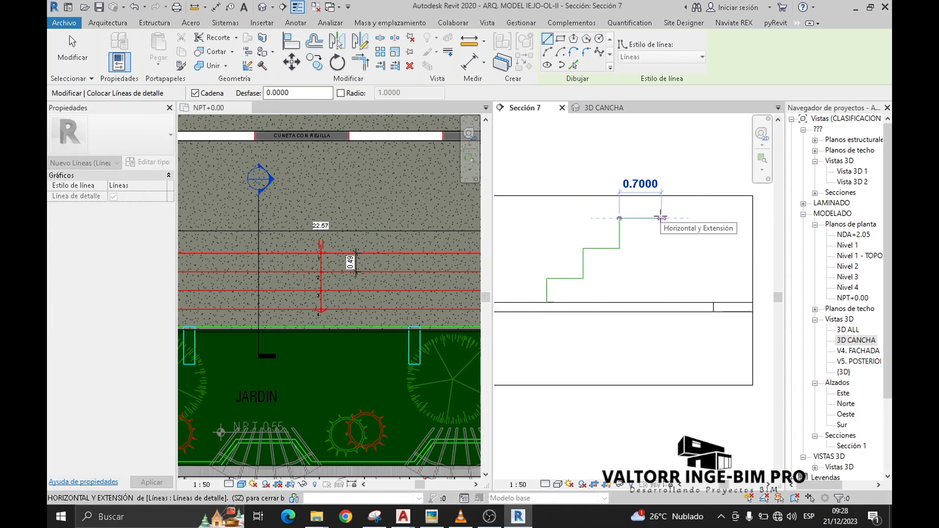
pyautogui.click(661, 218)
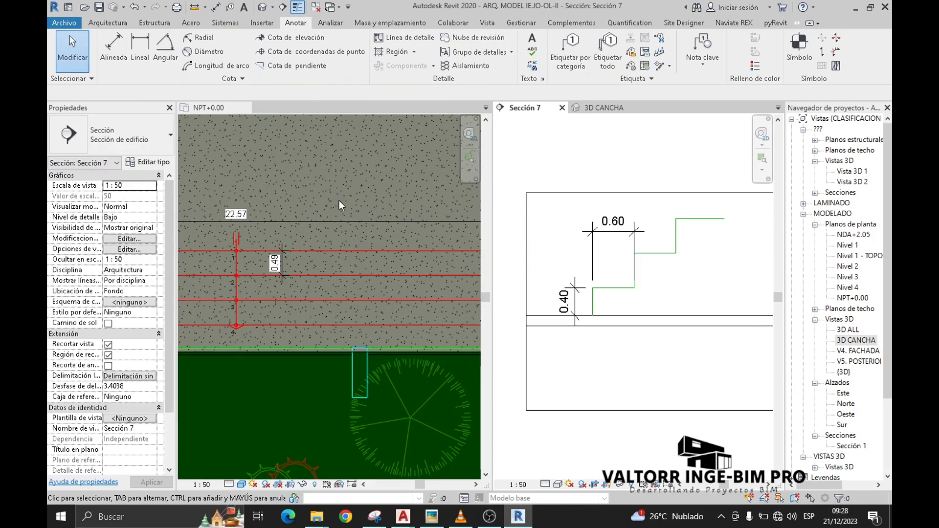
# Start a stair in the NPT+0.00 plan with an actual run width of 22.57 m and the location line Tramo: centro.
pyautogui.click(339, 200)
pyautogui.moveTo(363, 199); pyautogui.dragTo(352, 199, button='middle')
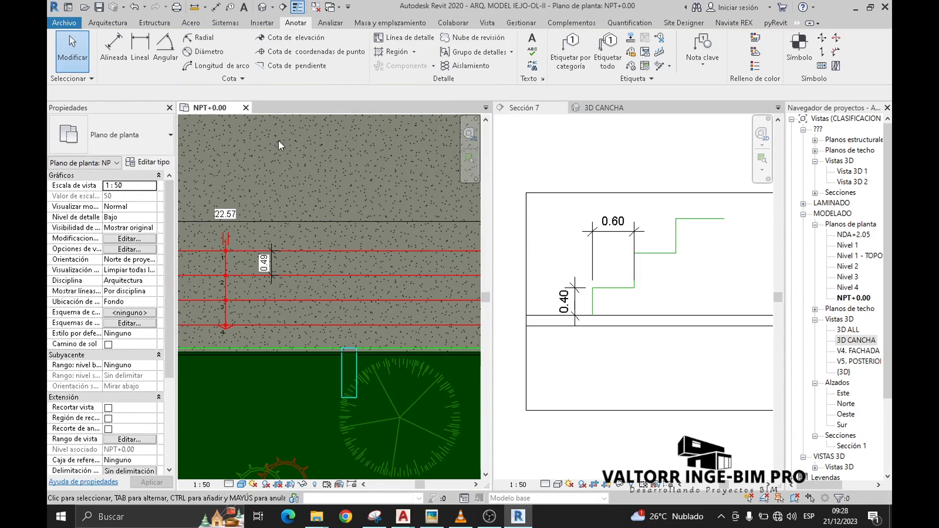
pyautogui.click(117, 23)
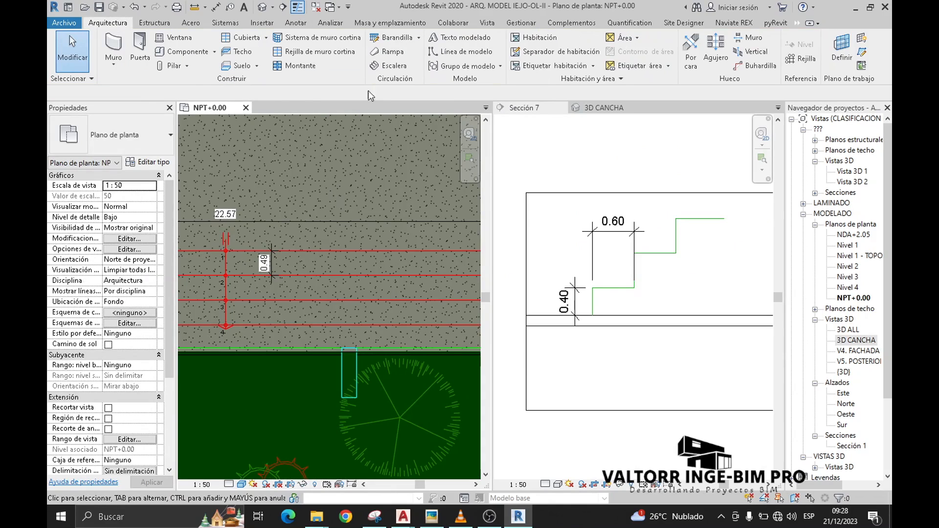
pyautogui.click(385, 70)
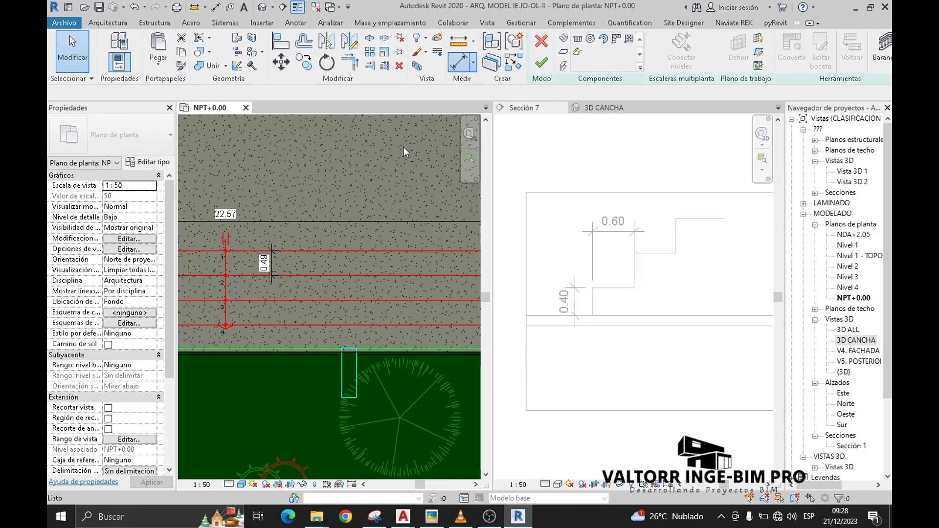
pyautogui.moveTo(244, 208); pyautogui.dragTo(328, 224, button='middle')
pyautogui.scroll(1, 329, 225)
pyautogui.scroll(1, 328, 224)
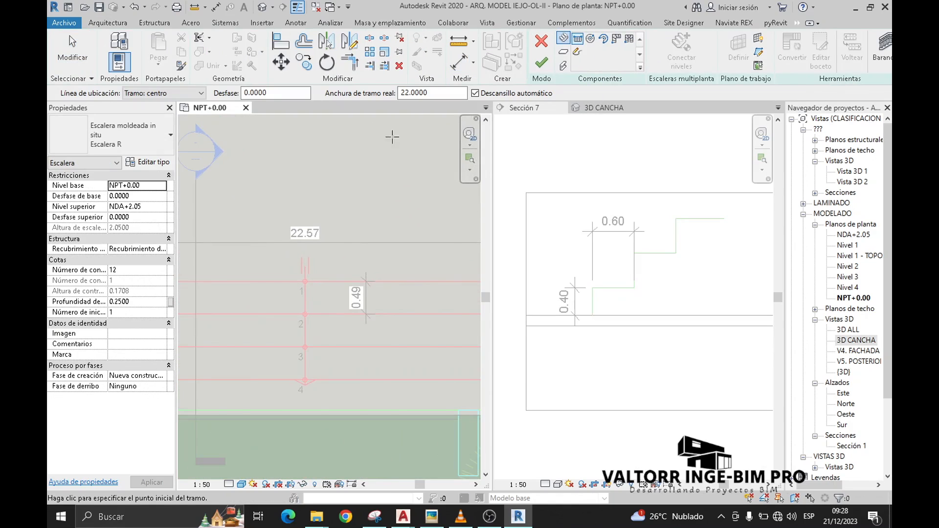
pyautogui.click(414, 93)
pyautogui.write('57')
pyautogui.press('Return')
pyautogui.click(151, 94)
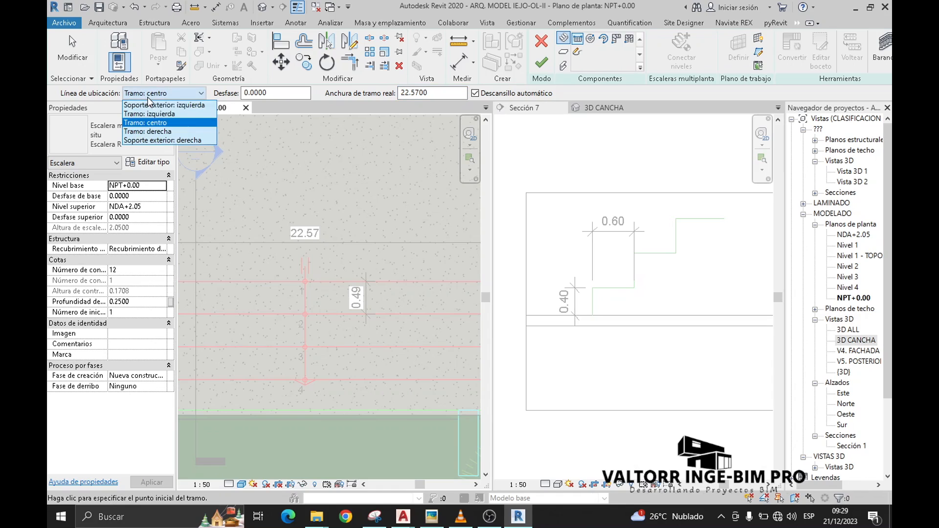
pyautogui.click(166, 123)
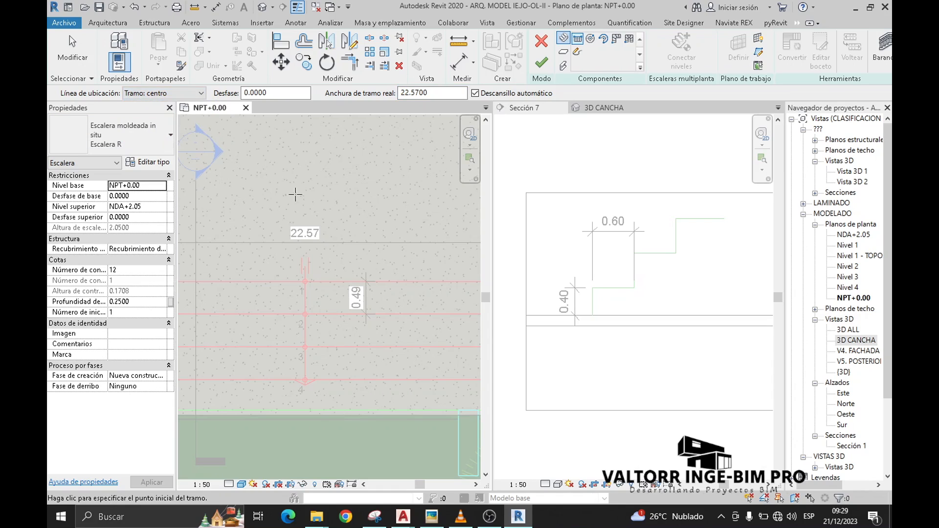
# Keep NPT+0.00 as the stair's base level and set its top level to Ninguno.
pyautogui.scroll(-6, 325, 242)
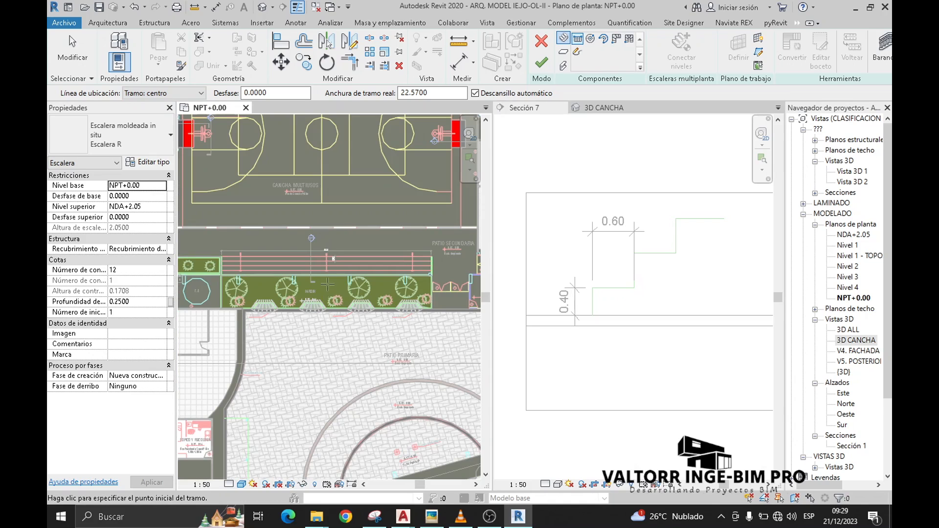
pyautogui.scroll(5, 327, 254)
pyautogui.scroll(2, 319, 263)
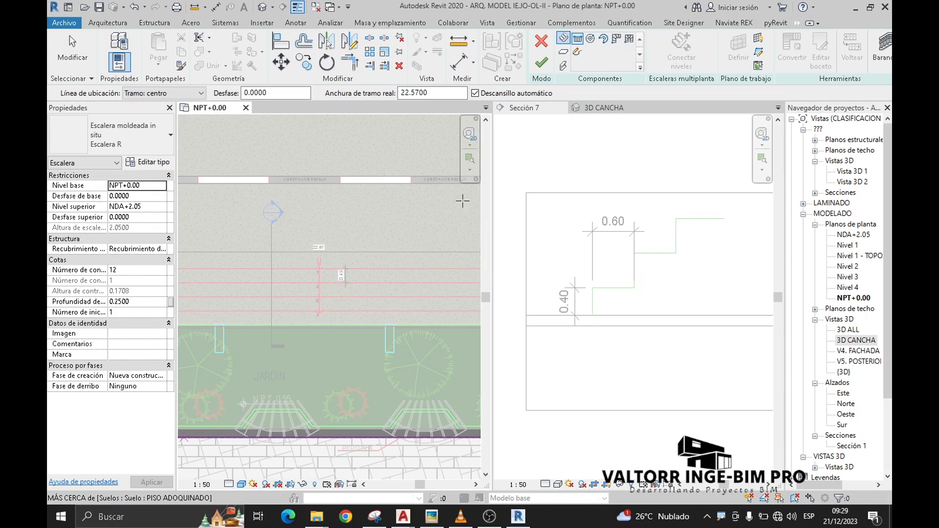
pyautogui.click(162, 186)
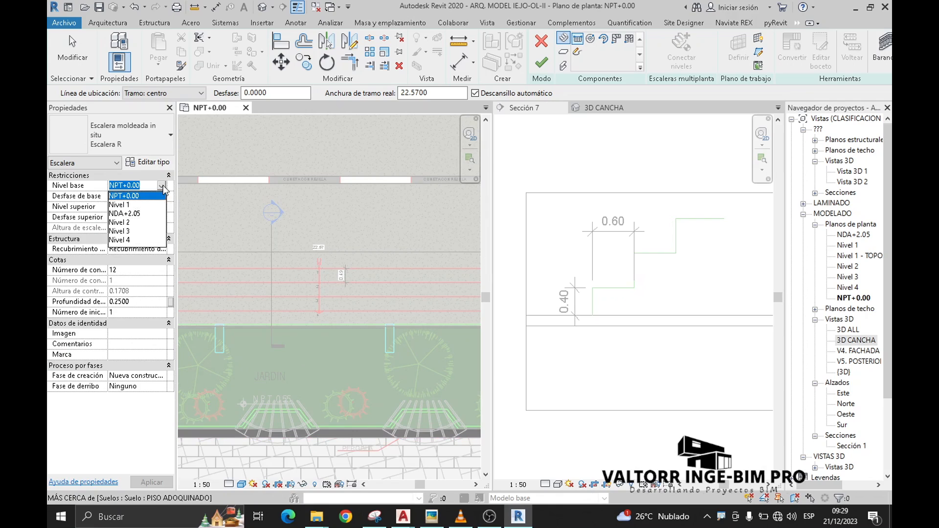
pyautogui.click(143, 197)
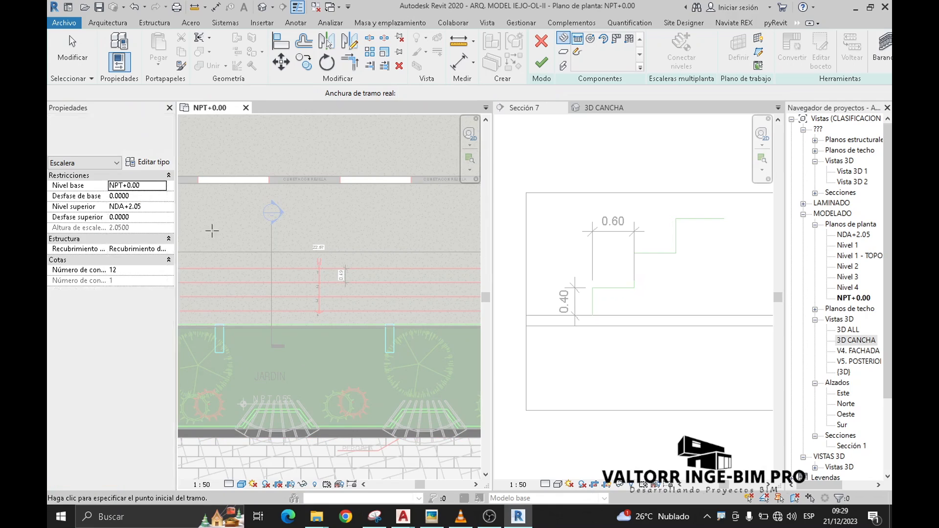
pyautogui.click(161, 207)
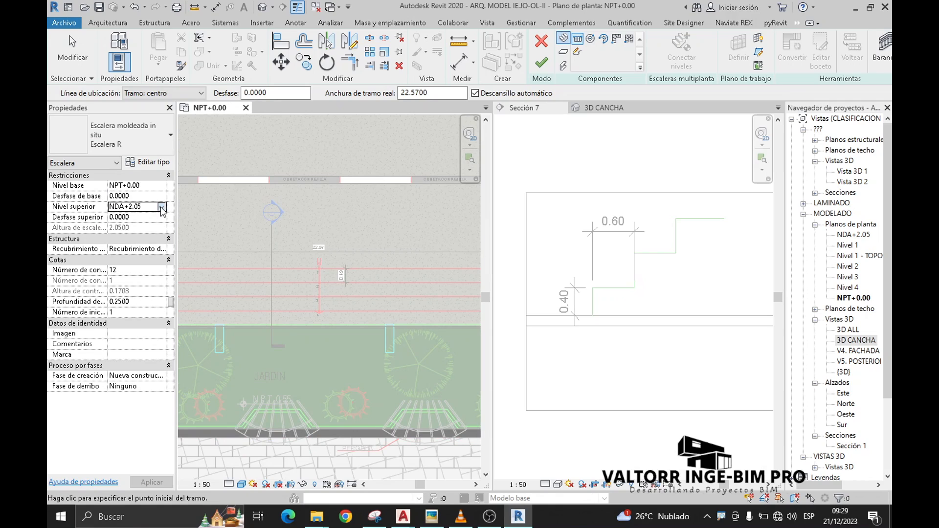
pyautogui.click(162, 208)
pyautogui.click(160, 207)
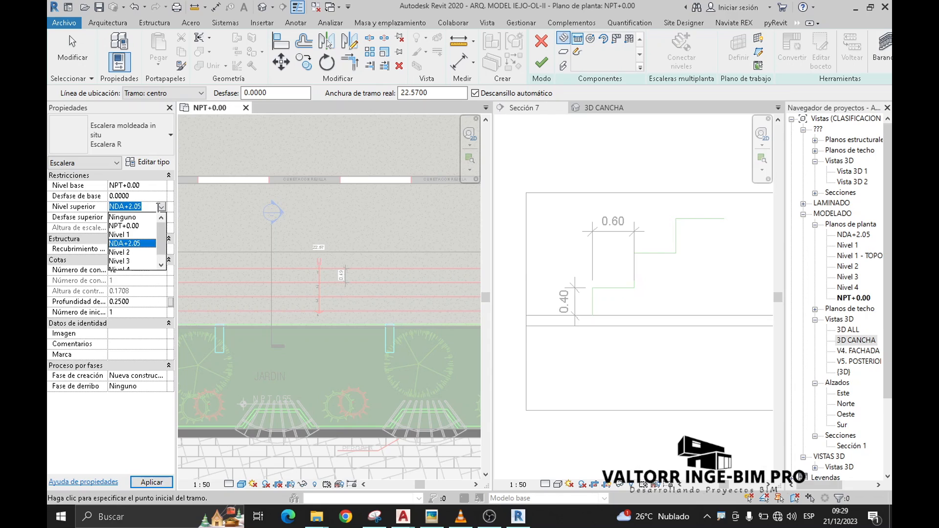
pyautogui.click(125, 243)
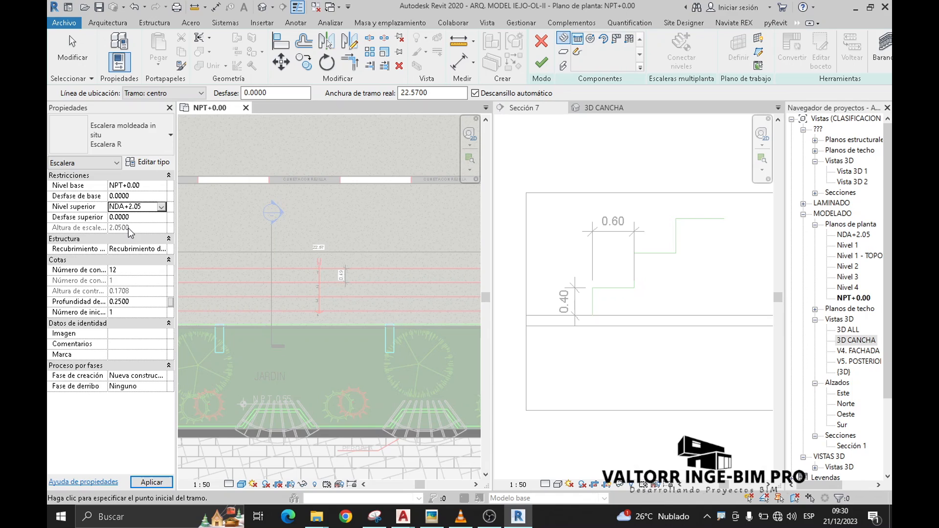
pyautogui.click(161, 208)
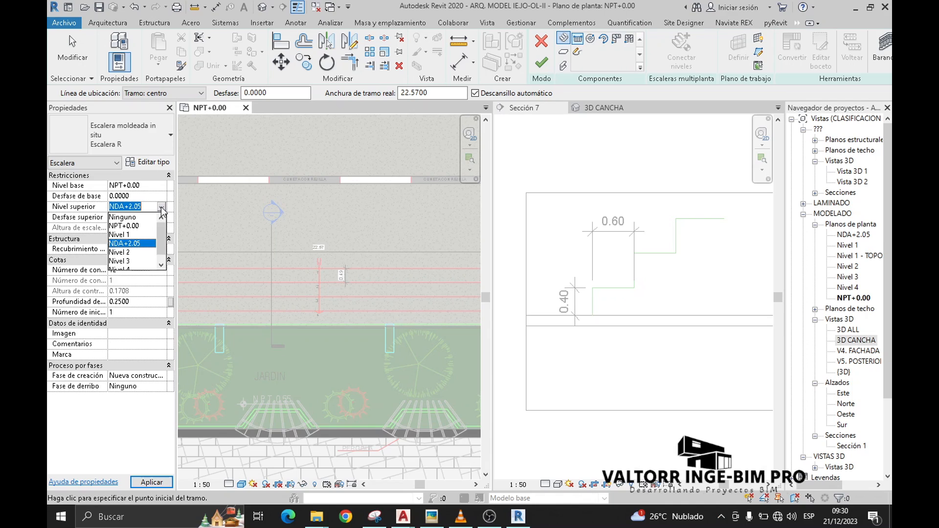
pyautogui.click(128, 218)
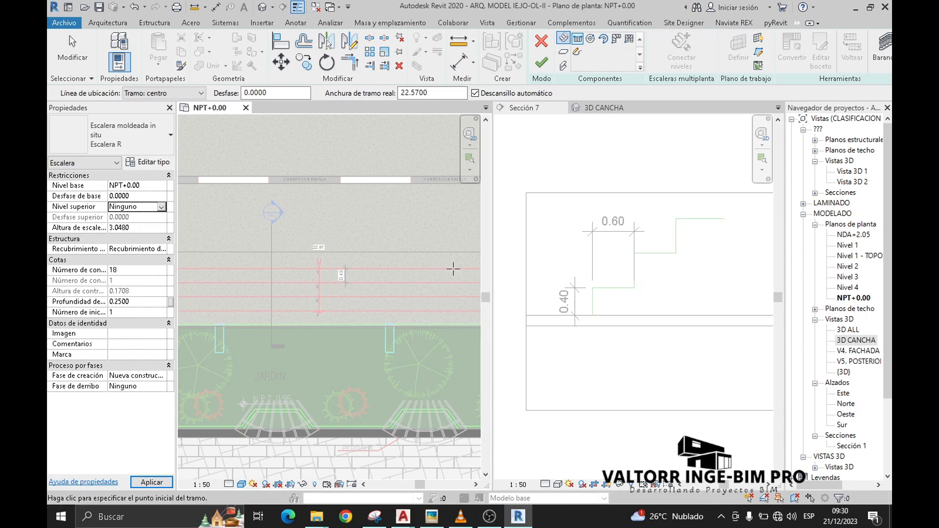
pyautogui.click(115, 229)
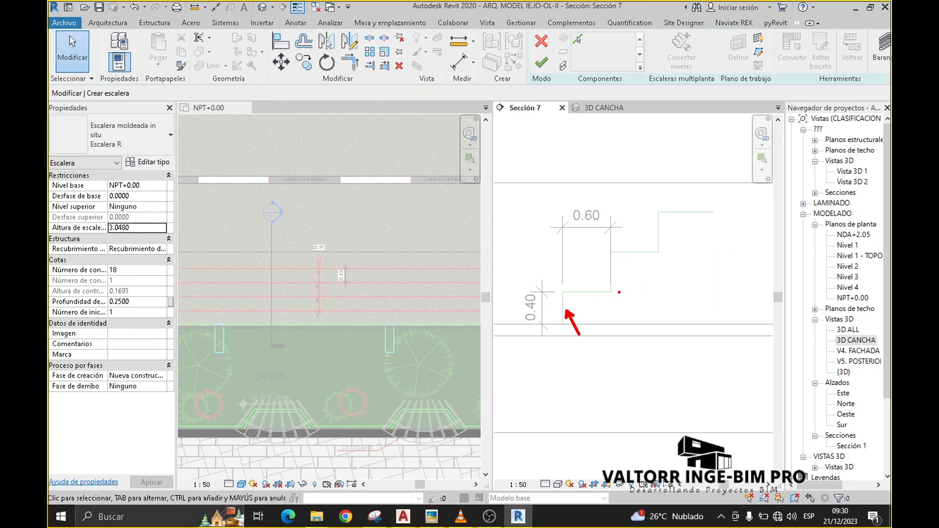
pyautogui.moveTo(616, 277); pyautogui.dragTo(629, 294)
pyautogui.moveTo(665, 236); pyautogui.dragTo(689, 252)
pyautogui.moveTo(713, 210)
pyautogui.mouseDown()
pyautogui.moveTo(771, 183)
pyautogui.moveTo(736, 221)
pyautogui.mouseUp()
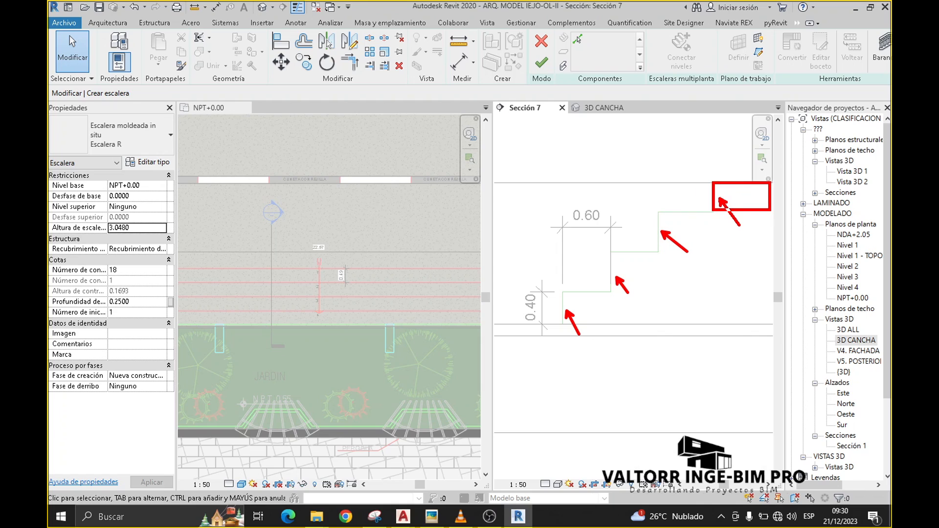
pyautogui.moveTo(619, 348); pyautogui.dragTo(619, 391)
pyautogui.write('4')
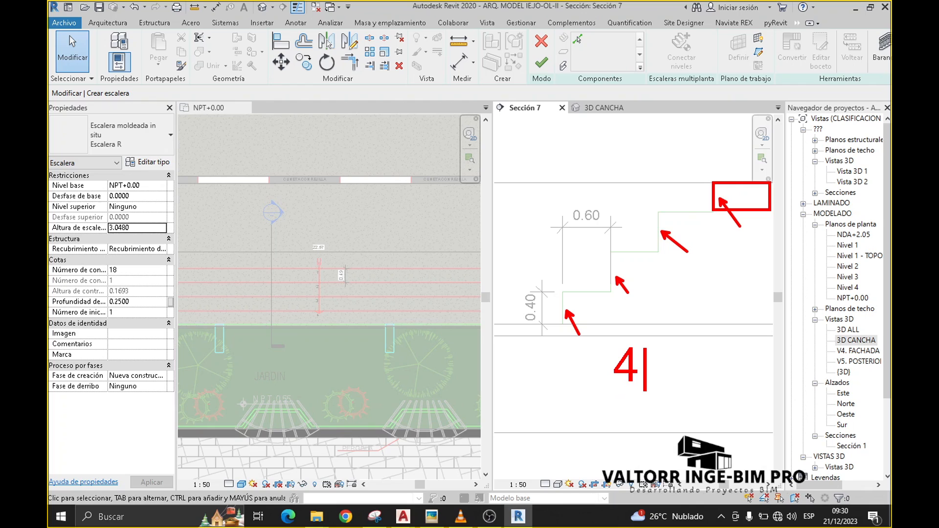
pyautogui.write('*')
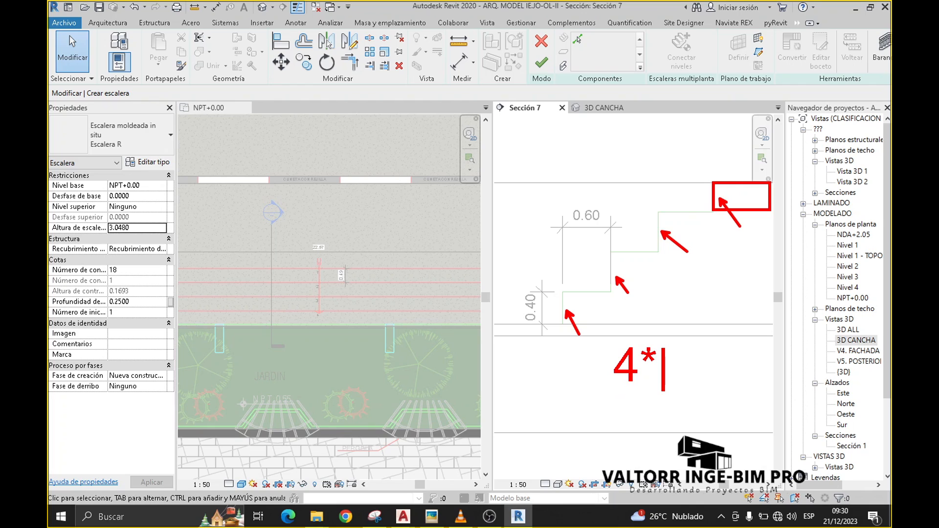
pyautogui.write('0.')
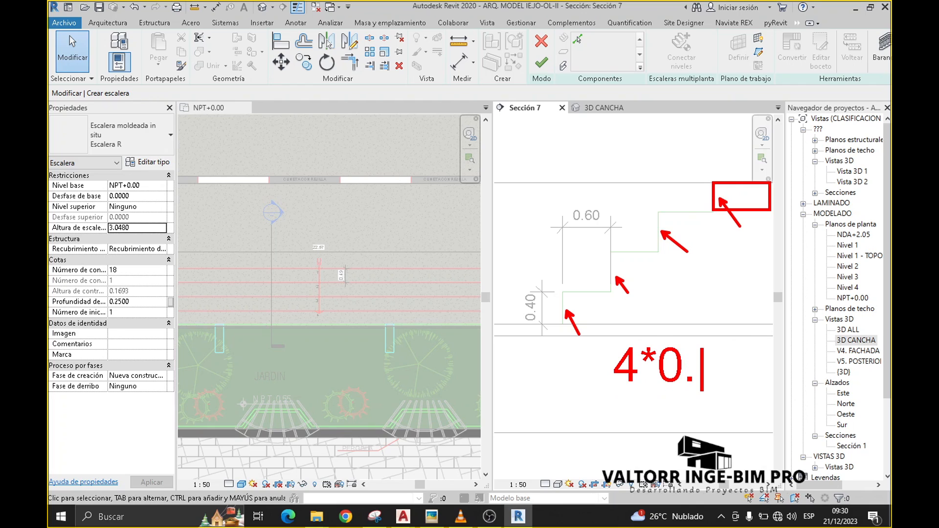
pyautogui.write('4m')
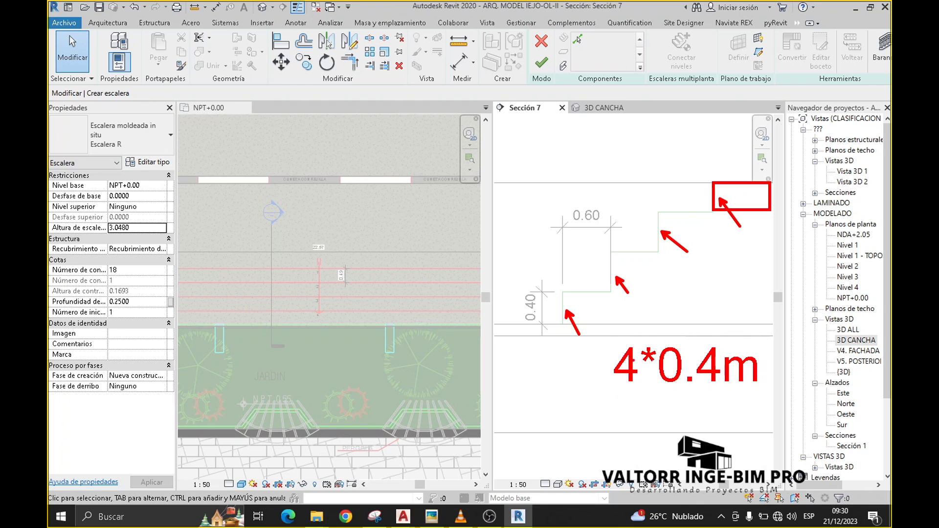
pyautogui.moveTo(553, 354); pyautogui.dragTo(606, 368)
pyautogui.moveTo(167, 214); pyautogui.dragTo(135, 227)
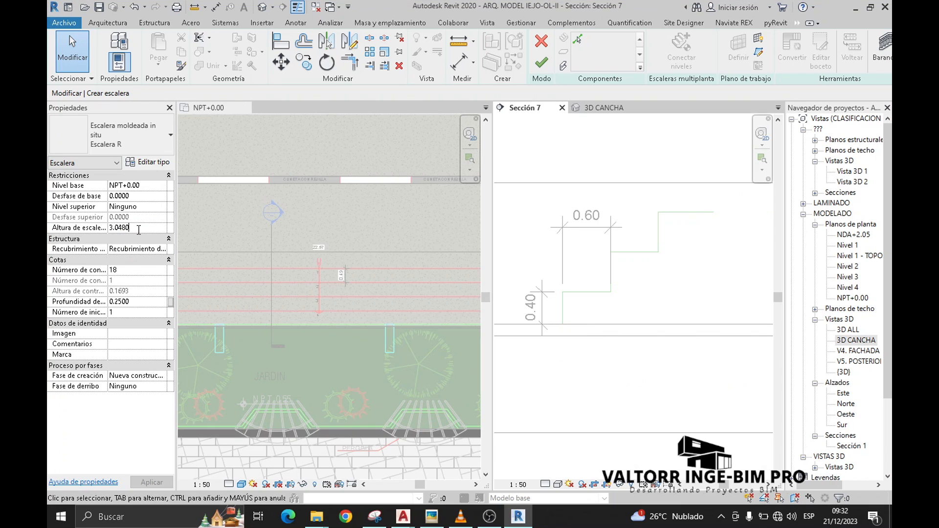
# Try to enter the stair's height as the expression 4*0.2.
pyautogui.moveTo(139, 230); pyautogui.dragTo(113, 231)
pyautogui.write('4*0,')
pyautogui.moveTo(528, 340)
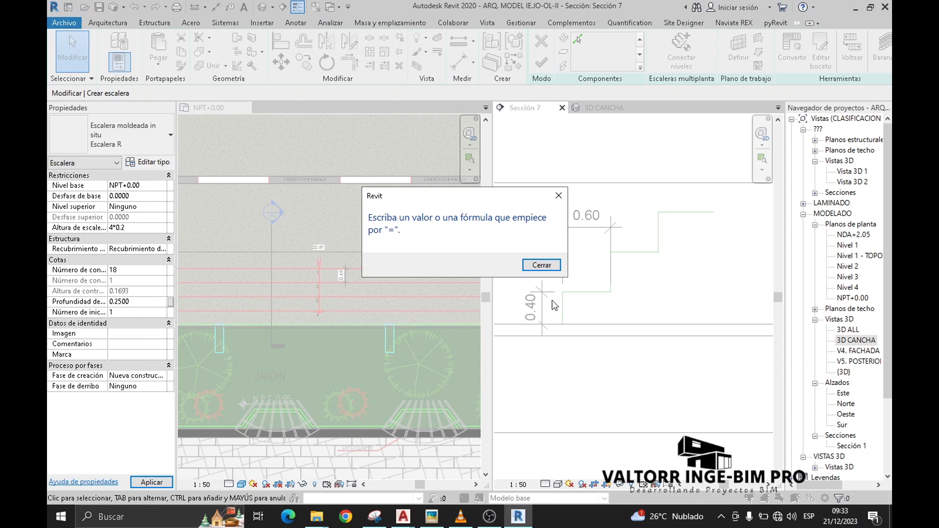
pyautogui.click(540, 266)
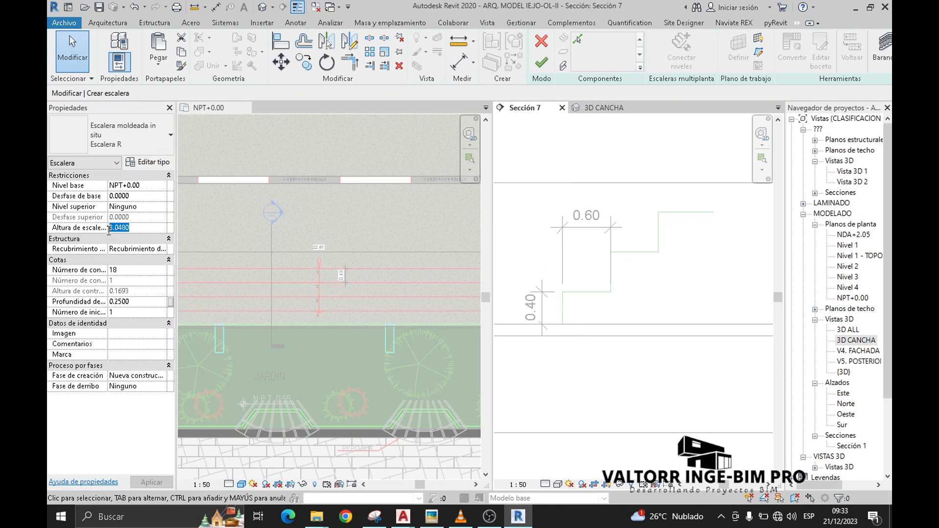
# Set the stair's height to 0.8 m.
pyautogui.write('0.')
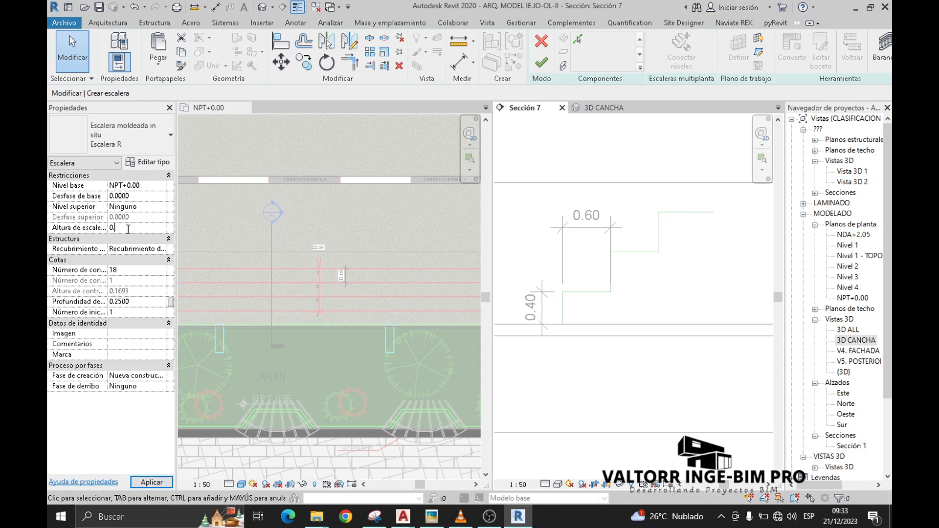
pyautogui.write('8')
pyautogui.moveTo(286, 253)
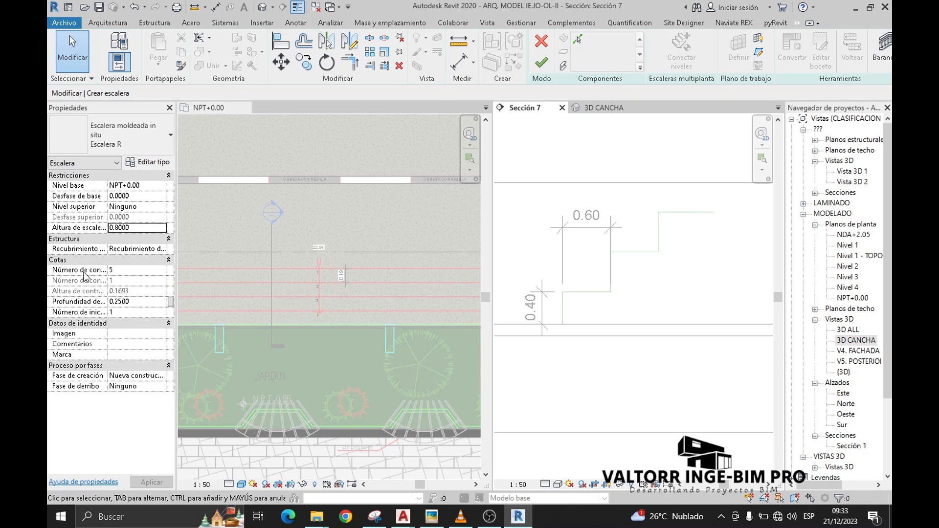
pyautogui.scroll(2, 328, 282)
pyautogui.scroll(1, 328, 282)
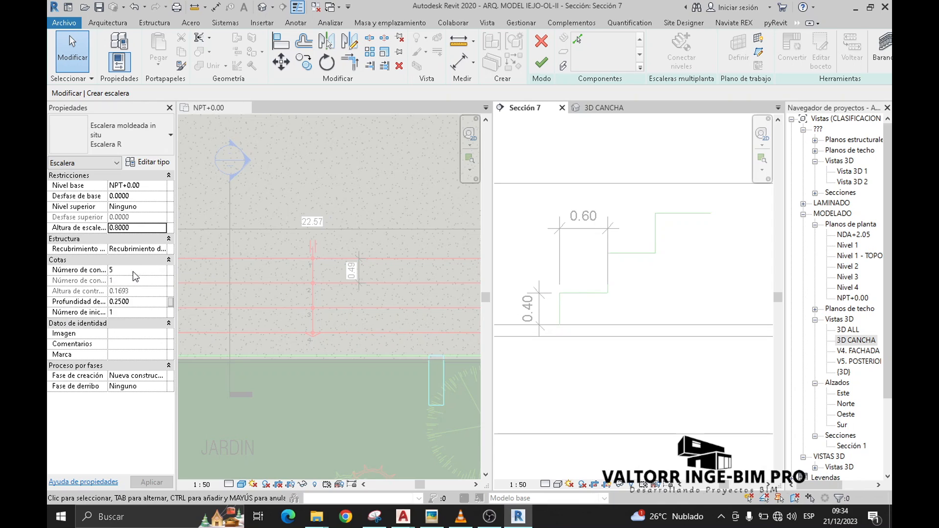
# Set the stair's desired number of risers to 4 and accept the maximum riser height notice.
pyautogui.click(158, 277)
pyautogui.click(162, 273)
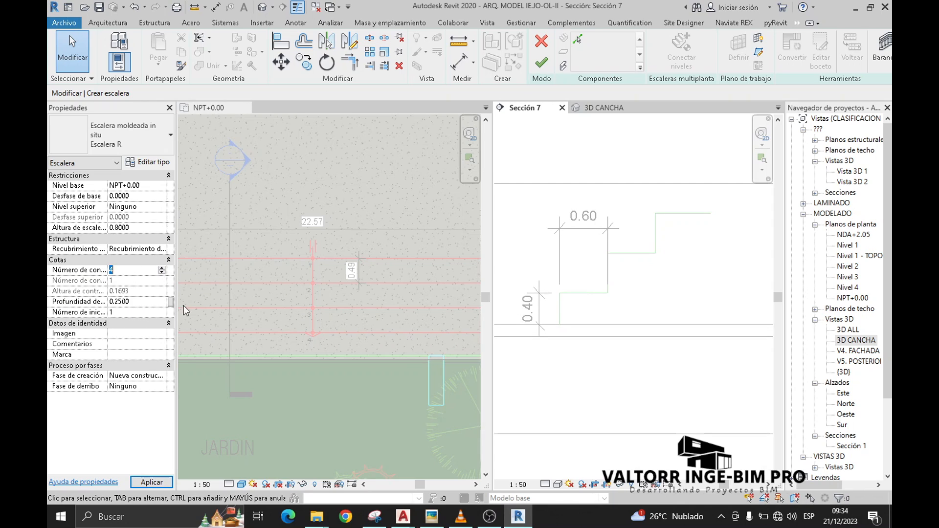
pyautogui.click(213, 307)
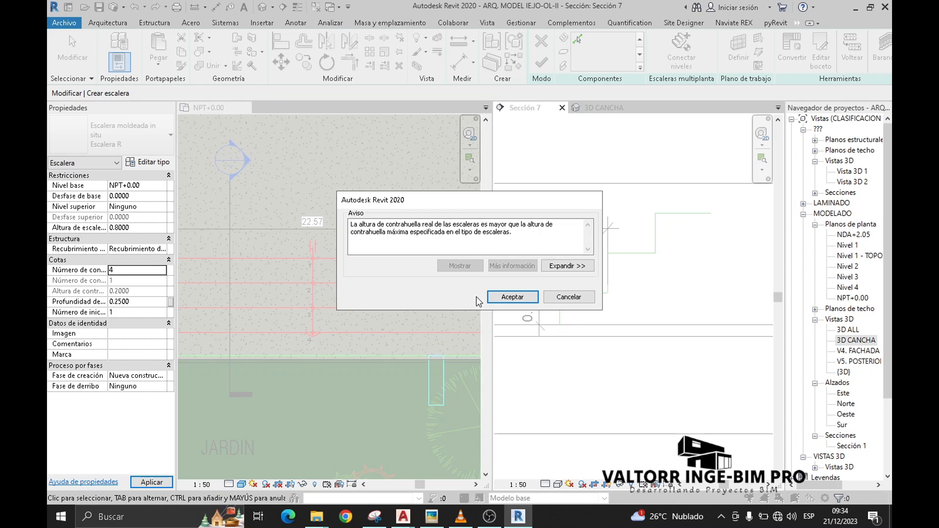
pyautogui.click(502, 297)
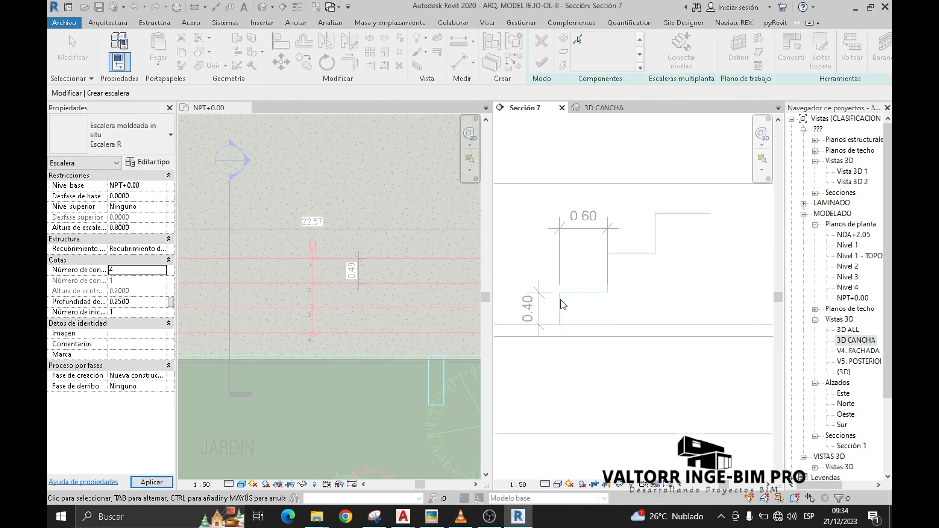
# Set the stair's actual tread depth to 0.5 m.
pyautogui.scroll(2, 351, 286)
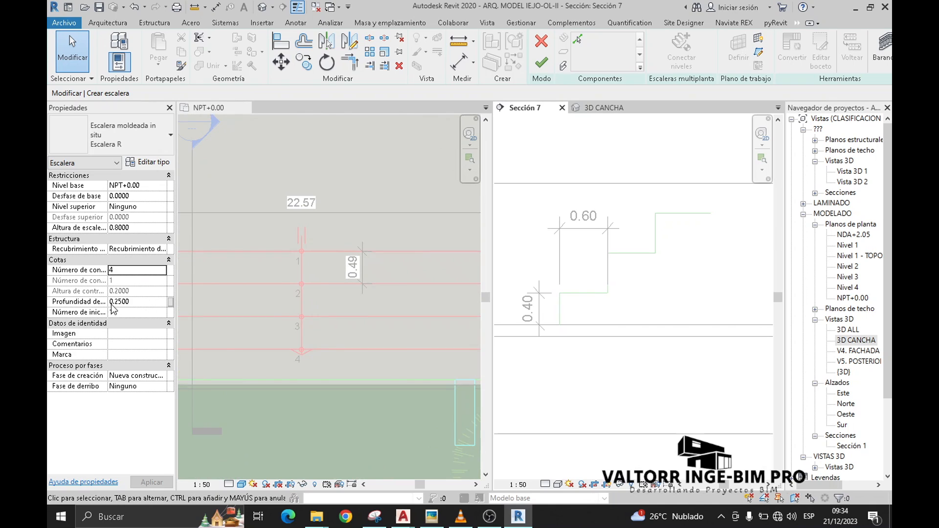
pyautogui.click(132, 302)
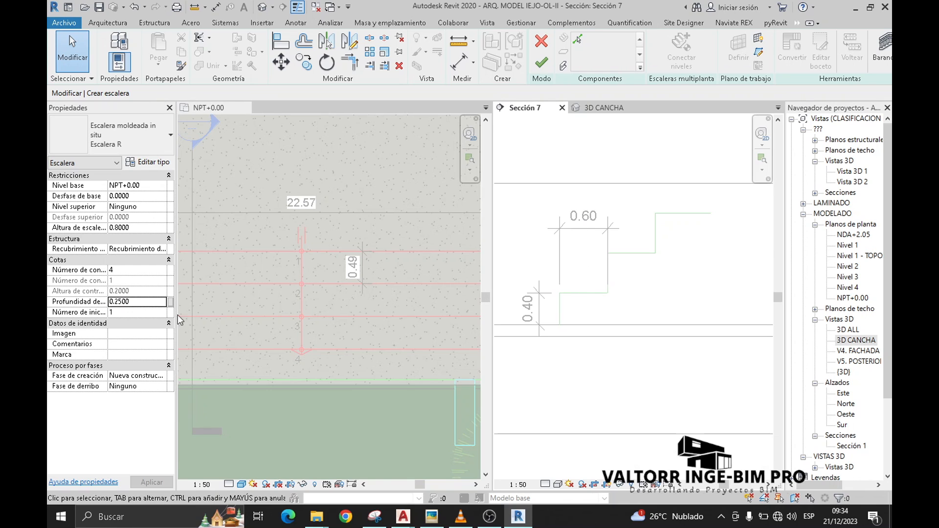
pyautogui.doubleClick(126, 303)
pyautogui.write('0.5')
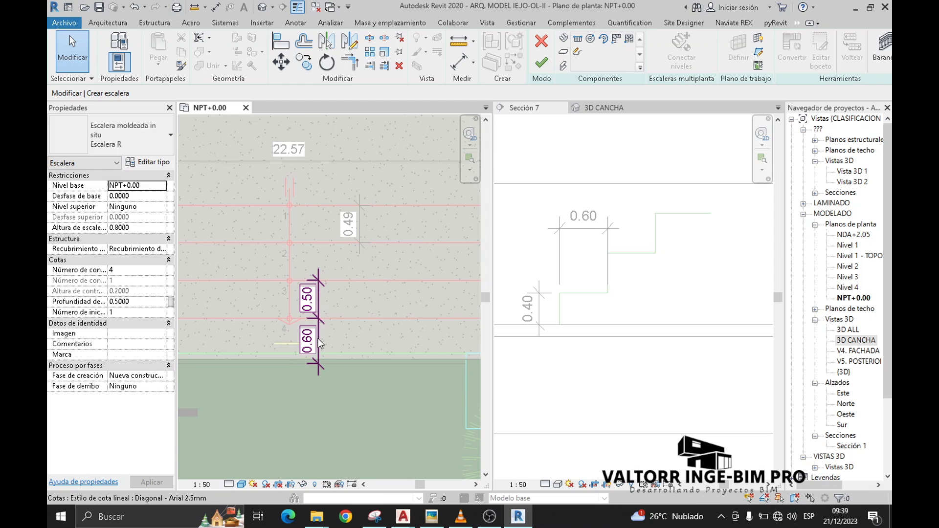
# Draw a straight run in plan from the centre of riser line 1 down past riser line 4 to the garden edge.
pyautogui.scroll(3, 318, 339)
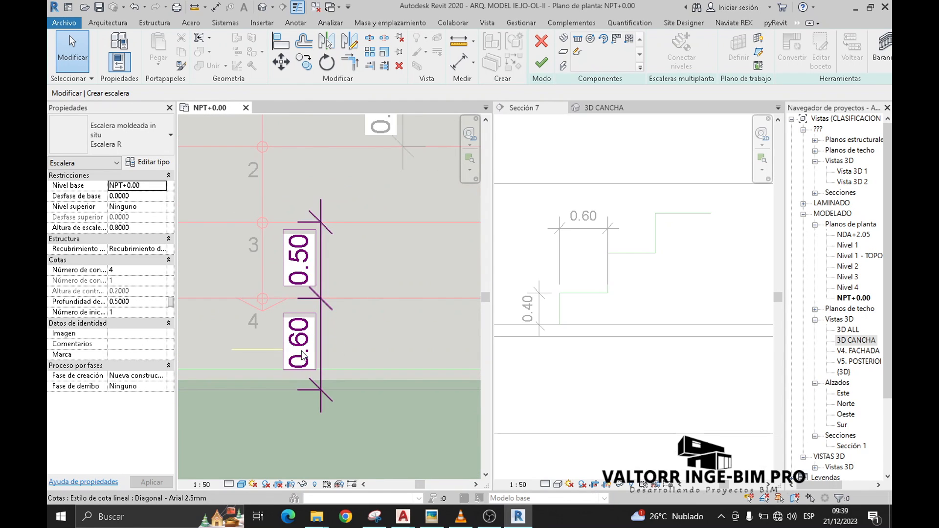
pyautogui.moveTo(357, 360); pyautogui.dragTo(361, 342, button='middle')
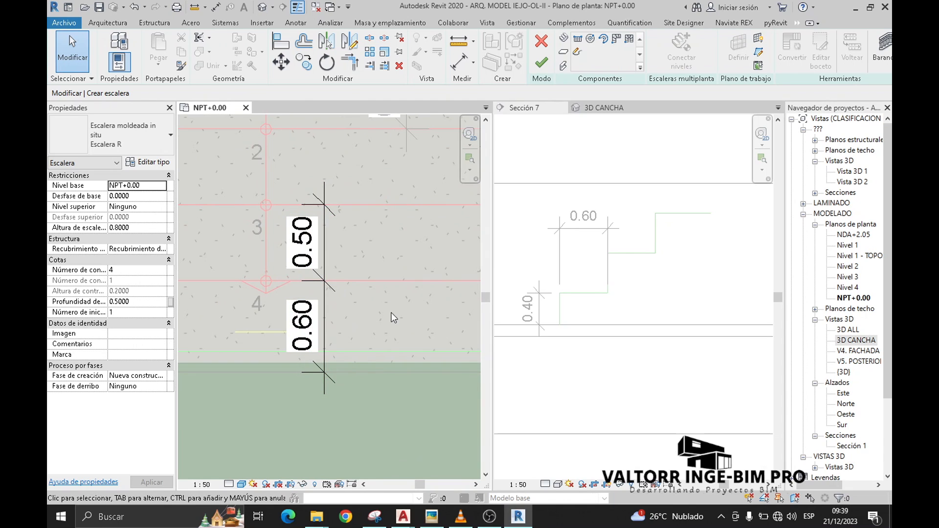
pyautogui.scroll(-1, 390, 325)
pyautogui.scroll(-1, 393, 301)
pyautogui.moveTo(392, 266); pyautogui.dragTo(391, 287, button='middle')
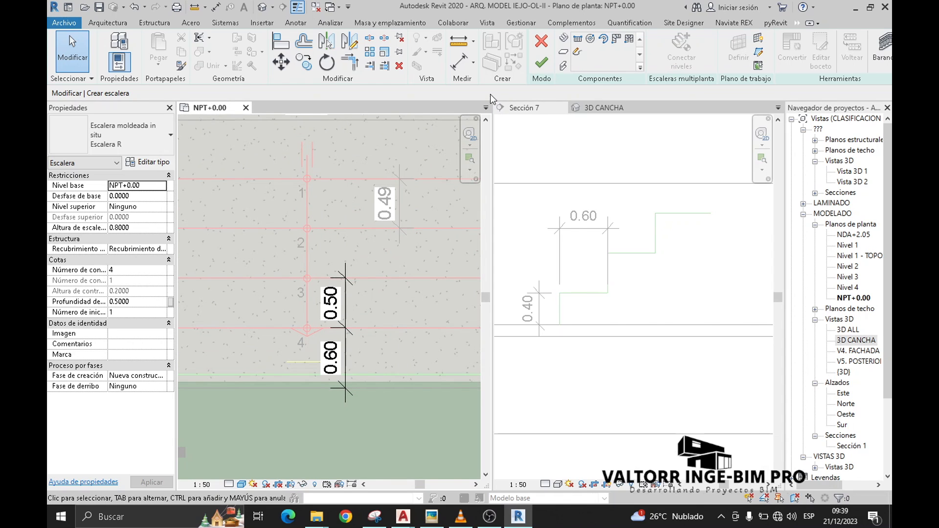
pyautogui.click(563, 40)
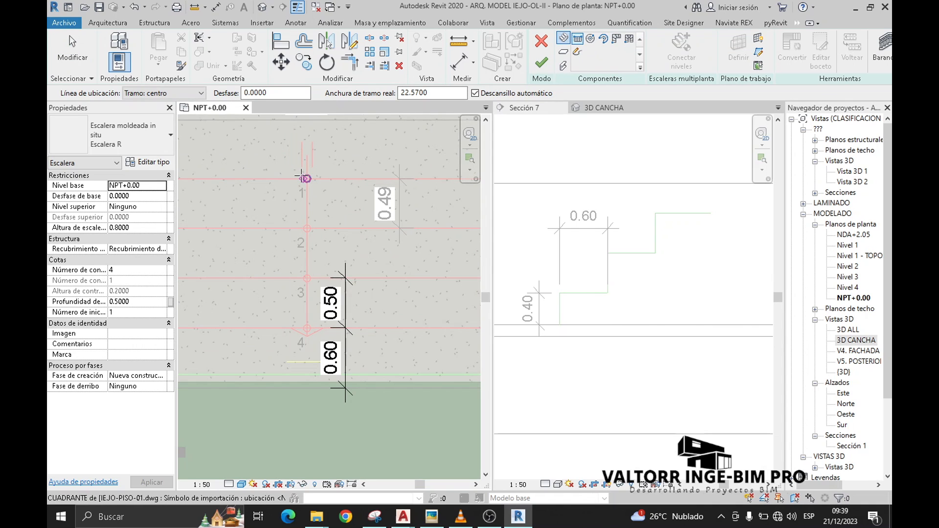
pyautogui.scroll(5, 306, 177)
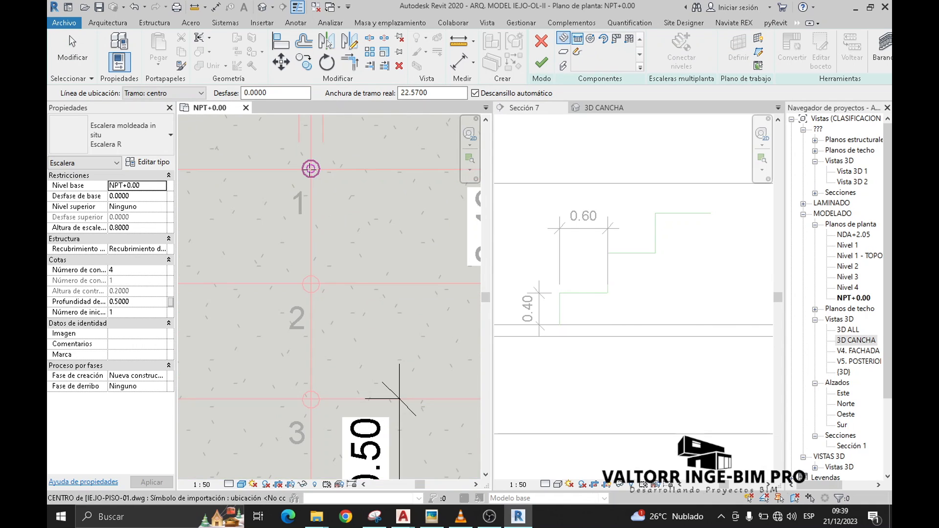
pyautogui.click(306, 178)
pyautogui.scroll(-3, 286, 343)
pyautogui.moveTo(308, 392); pyautogui.dragTo(335, 231, button='middle')
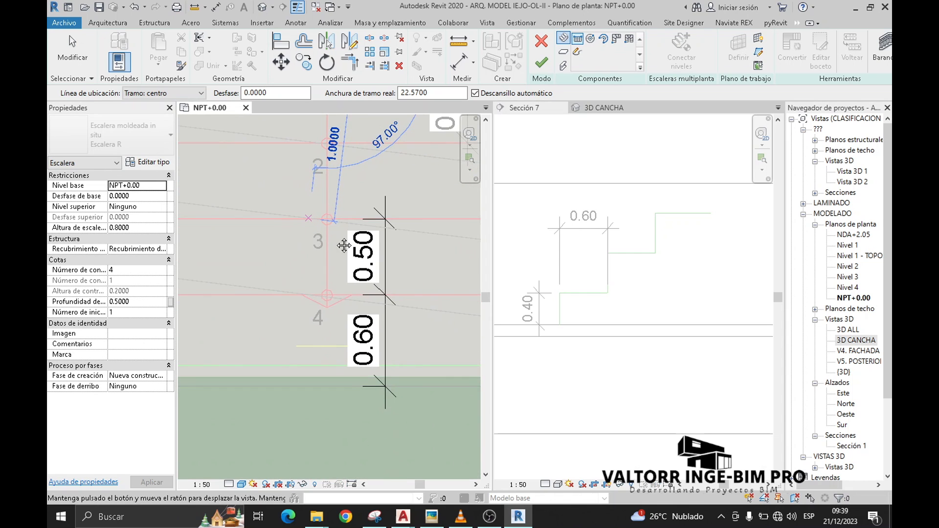
pyautogui.click(322, 385)
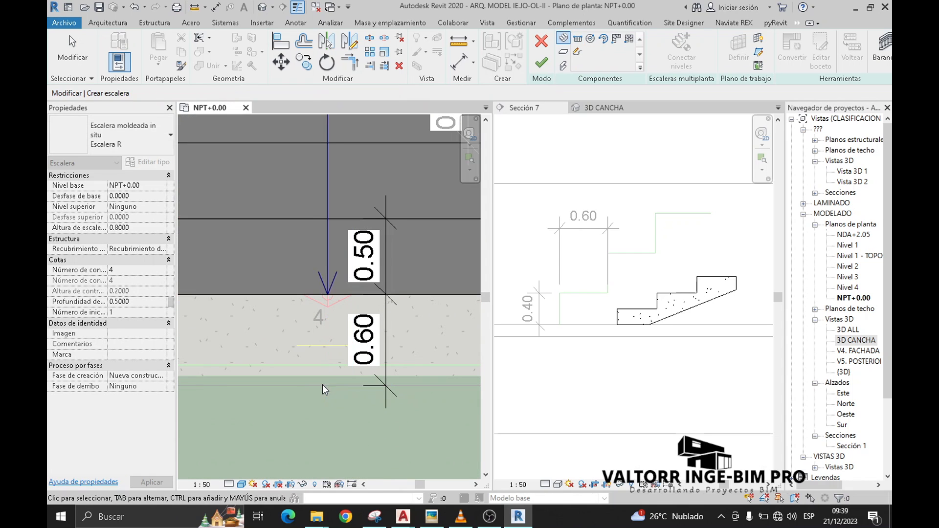
# Compare the new run in the plan and Section 7 with the drawn step layout at its garden side.
pyautogui.scroll(-2, 325, 377)
pyautogui.scroll(-2, 331, 349)
pyautogui.moveTo(339, 286); pyautogui.dragTo(339, 317, button='middle')
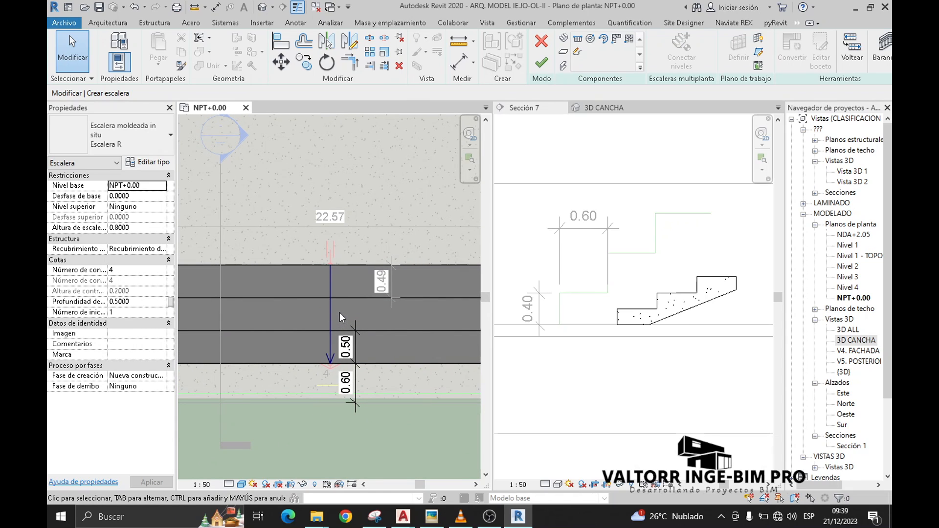
pyautogui.scroll(-2, 339, 312)
pyautogui.scroll(1, 725, 303)
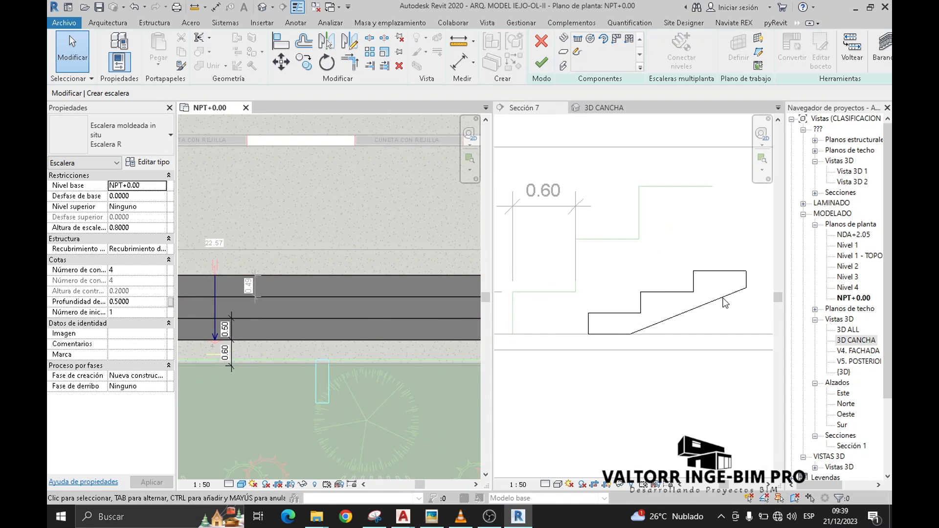
pyautogui.scroll(1, 738, 295)
pyautogui.click(656, 275)
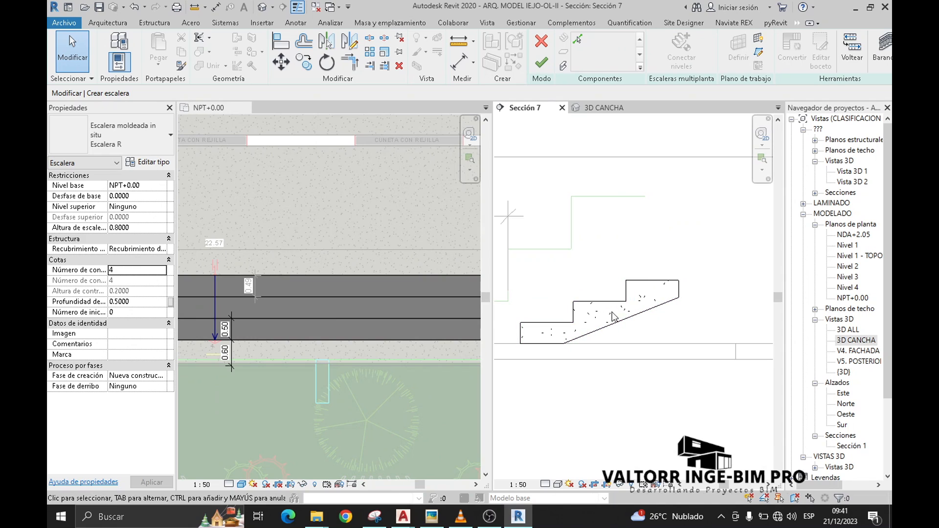
pyautogui.scroll(4, 221, 363)
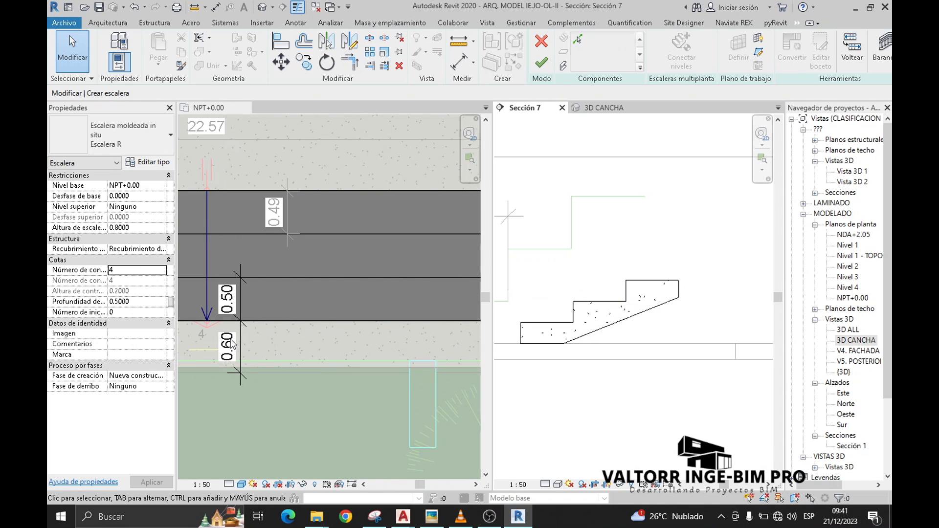
pyautogui.scroll(-2, 278, 348)
pyautogui.click(314, 345)
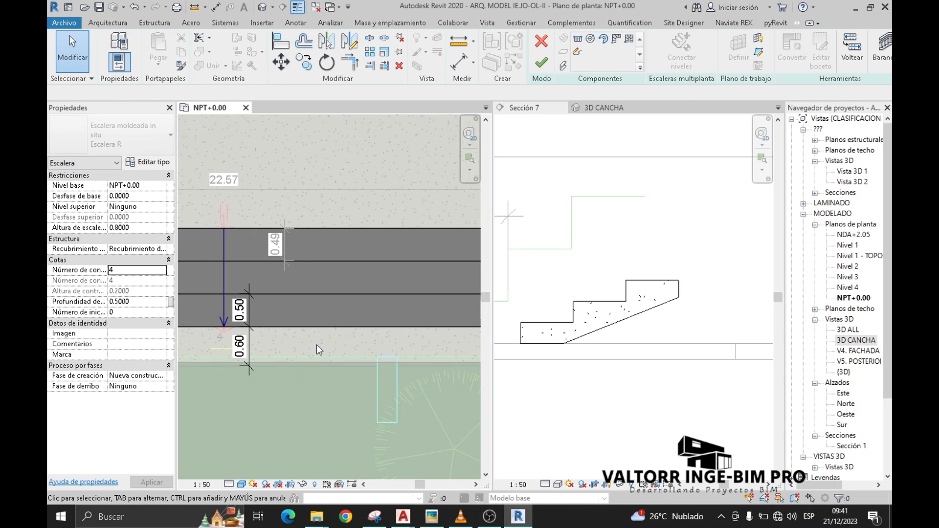
# Convert the stair run to a custom sketch-based component and open its sketch for editing.
pyautogui.click(328, 262)
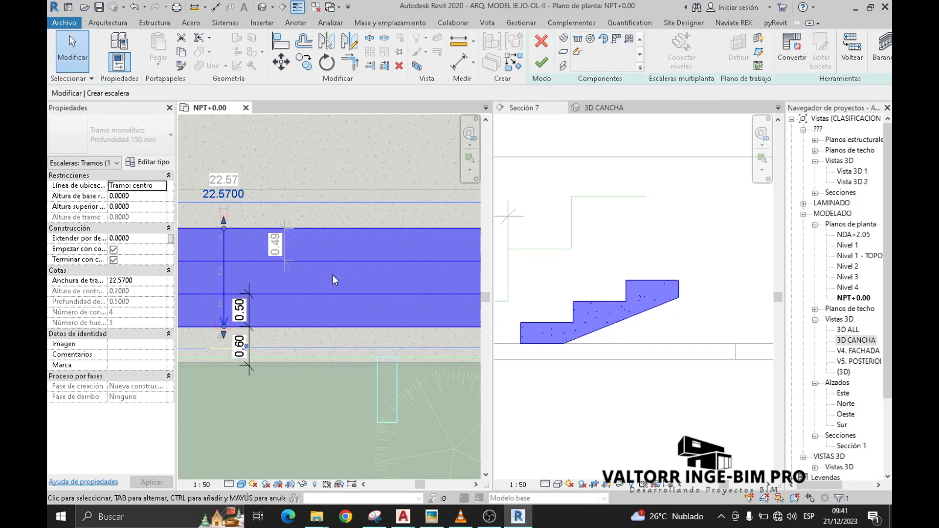
pyautogui.click(791, 59)
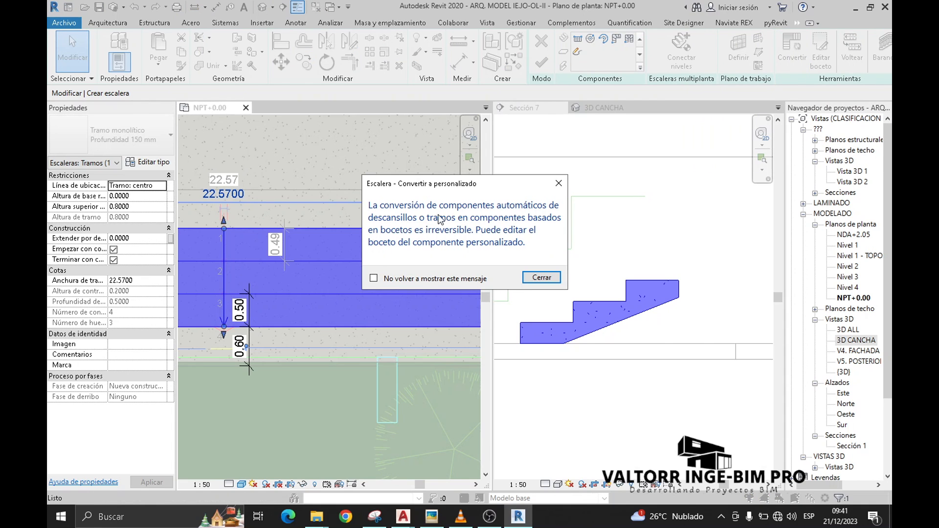
pyautogui.click(542, 277)
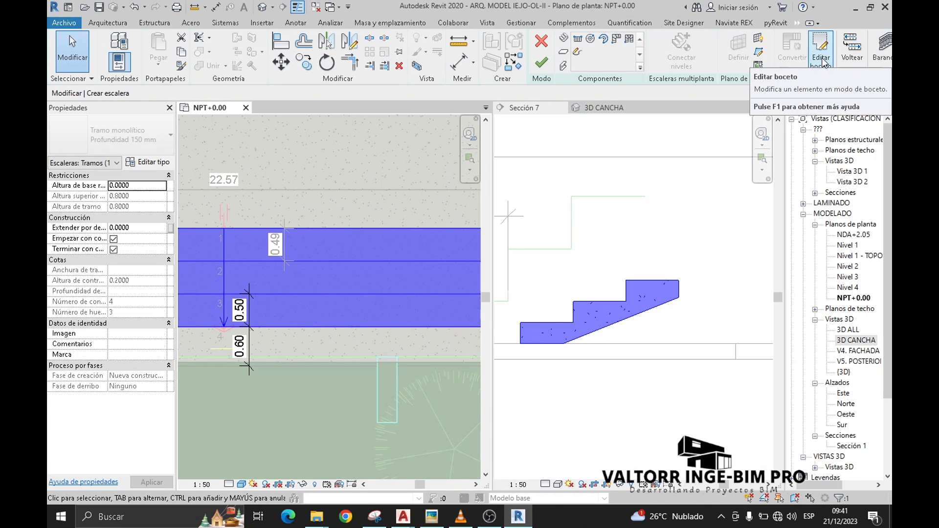
pyautogui.click(821, 63)
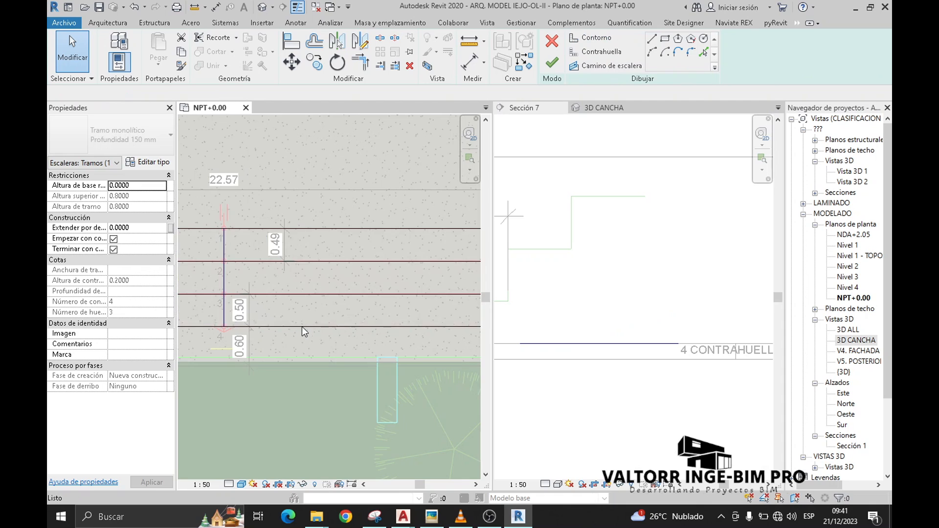
# Add a riser line to the run sketch by picking the imported drawing's line along the garden edge.
pyautogui.scroll(1, 305, 328)
pyautogui.scroll(1, 314, 318)
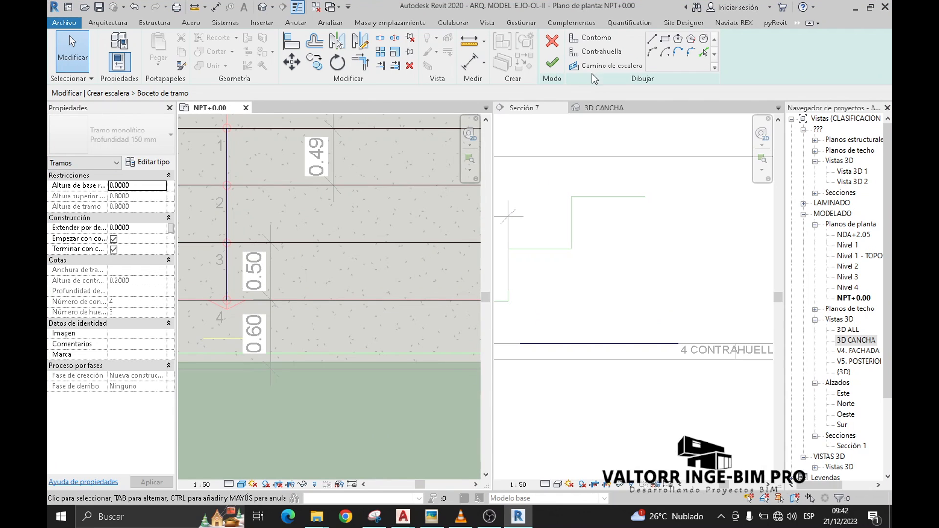
pyautogui.click(601, 52)
pyautogui.click(704, 51)
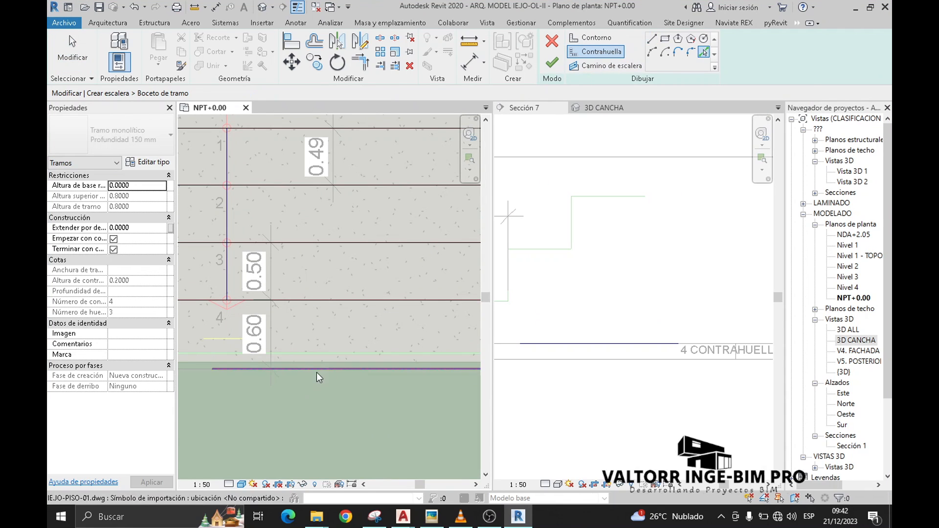
pyautogui.scroll(1, 271, 368)
pyautogui.scroll(-2, 339, 340)
pyautogui.moveTo(320, 331); pyautogui.dragTo(181, 317, button='middle')
pyautogui.scroll(-2, 181, 317)
pyautogui.press('Escape')
pyautogui.press('Escape')
# Extend the run's boundary lines at both ends to meet the new riser line in corners with Trim/Extend to Corner.
pyautogui.click(360, 62)
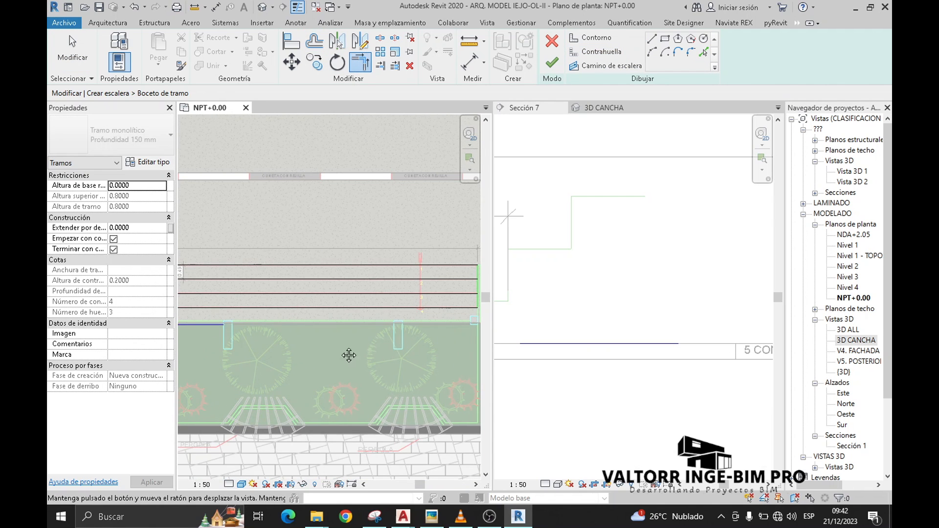
pyautogui.scroll(2, 212, 324)
pyautogui.moveTo(313, 369); pyautogui.dragTo(406, 361, button='middle')
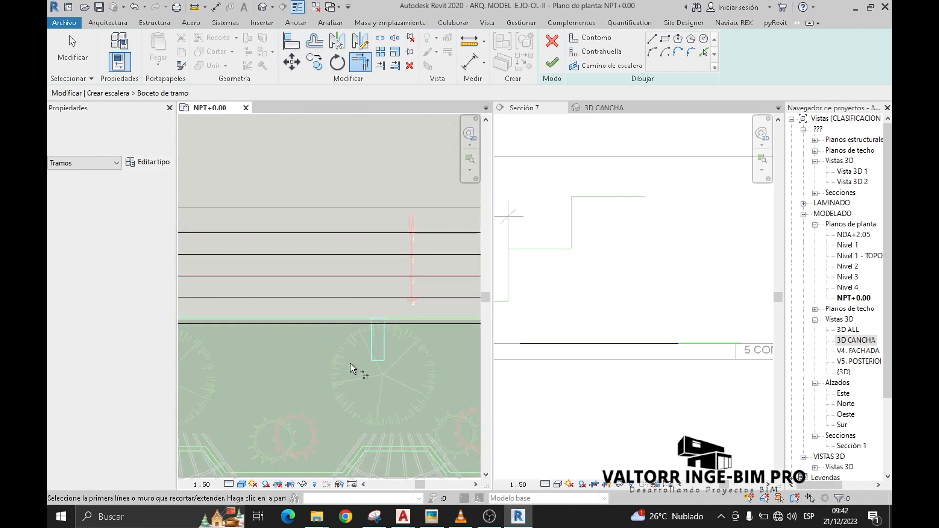
pyautogui.scroll(-3, 350, 362)
pyautogui.moveTo(254, 354); pyautogui.dragTo(369, 352, button='middle')
pyautogui.click(324, 347)
pyautogui.moveTo(311, 379); pyautogui.dragTo(461, 392, button='middle')
pyautogui.moveTo(216, 333); pyautogui.dragTo(216, 330, button='middle')
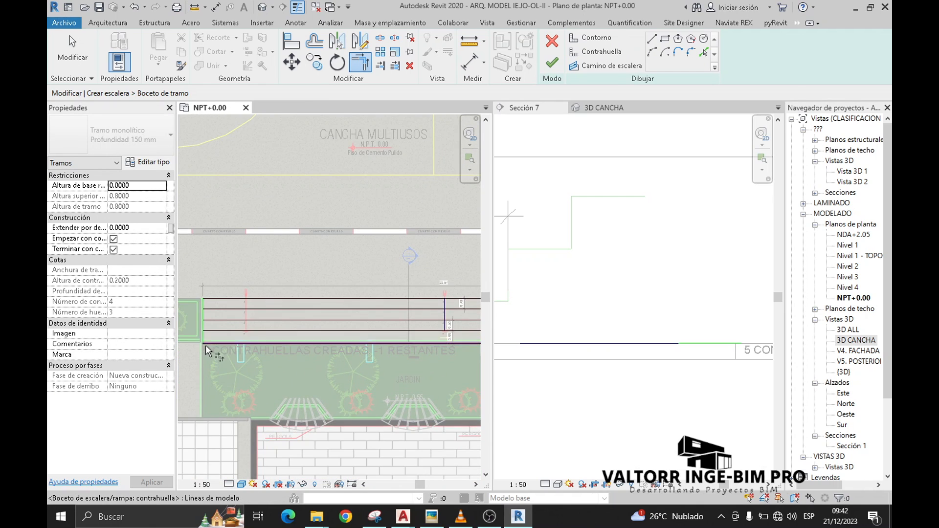
pyautogui.scroll(4, 206, 345)
pyautogui.click(199, 348)
pyautogui.scroll(-5, 199, 348)
pyautogui.scroll(6, 289, 323)
pyautogui.scroll(2, 270, 325)
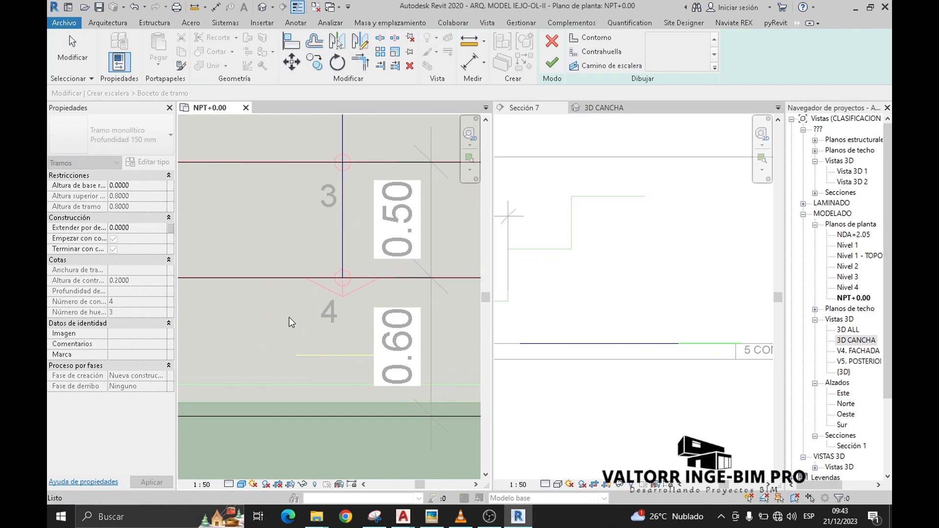
pyautogui.press('Escape')
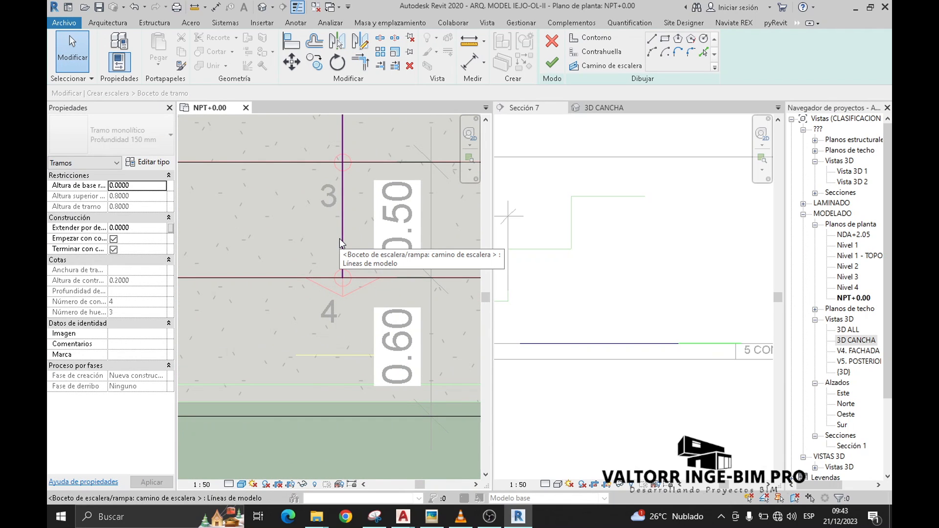
# Extend the stair path line to the new riser at the garden edge and finish the run sketch.
pyautogui.click(339, 239)
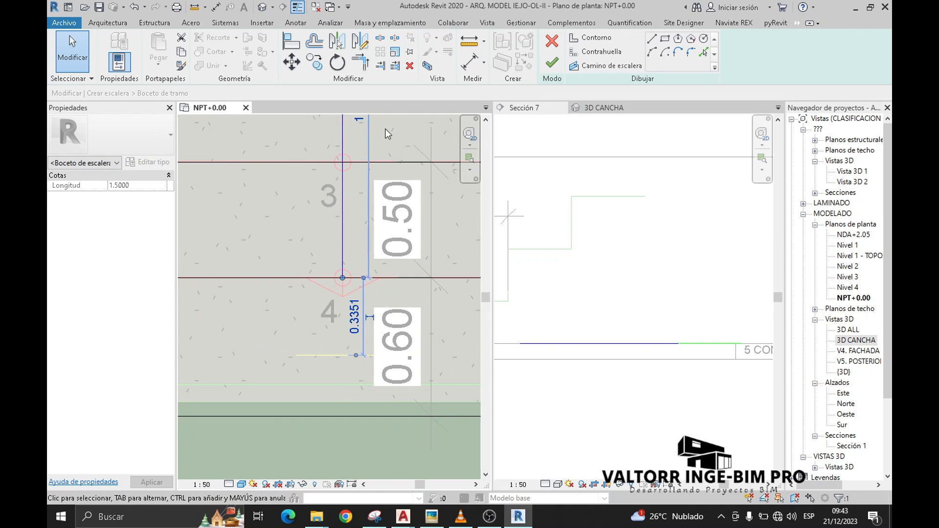
pyautogui.click(380, 69)
pyautogui.click(349, 415)
pyautogui.click(345, 253)
pyautogui.scroll(-5, 337, 438)
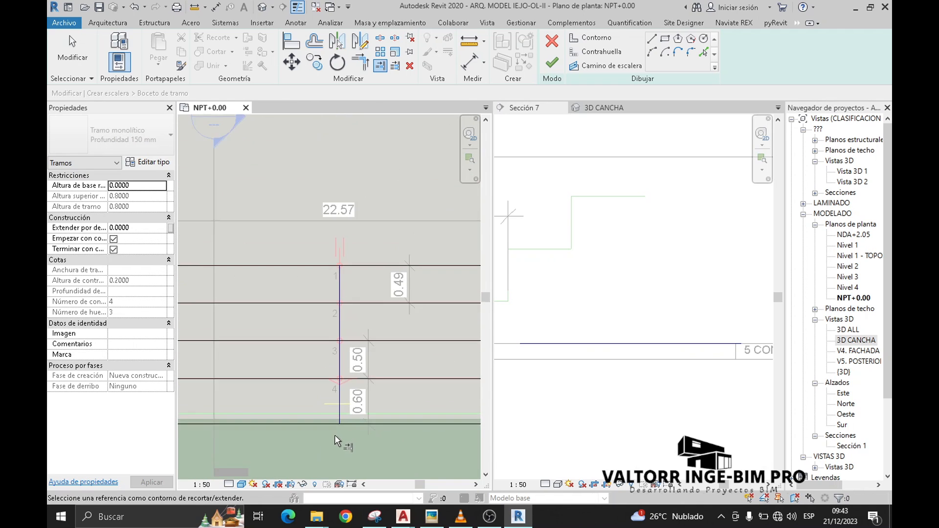
pyautogui.moveTo(342, 432); pyautogui.dragTo(331, 412, button='middle')
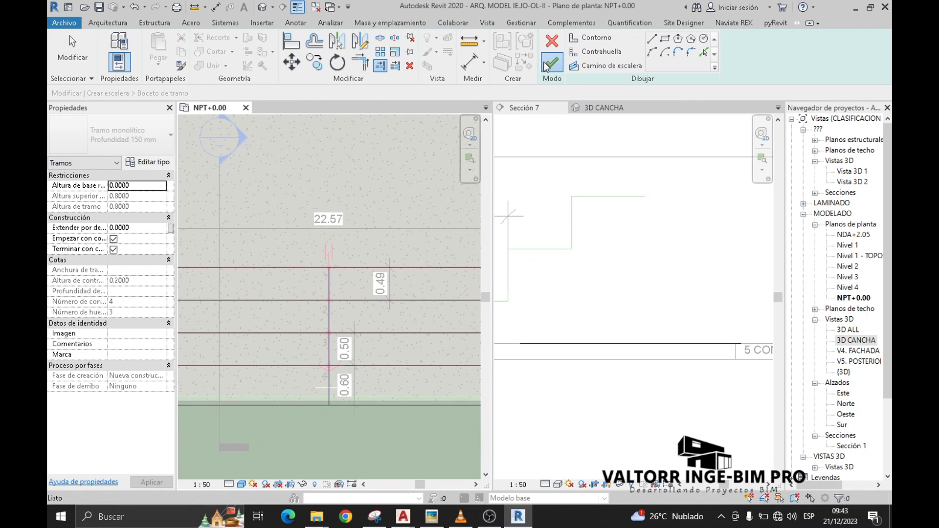
pyautogui.click(321, 184)
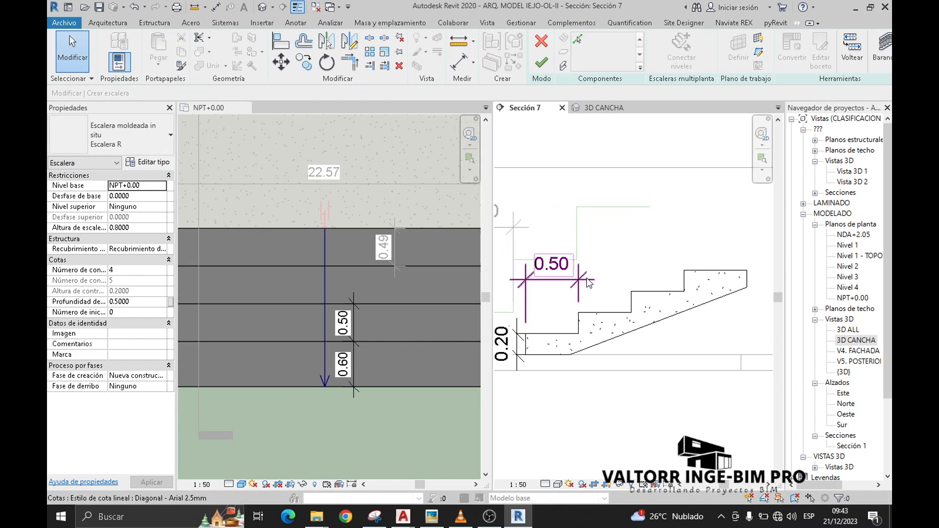
# Add the remaining riser edges to the horizontal tread dimension in Section 7 and move the dimension string higher above the steps.
pyautogui.click(586, 279)
pyautogui.click(699, 59)
pyautogui.click(631, 296)
pyautogui.click(685, 272)
pyautogui.click(747, 277)
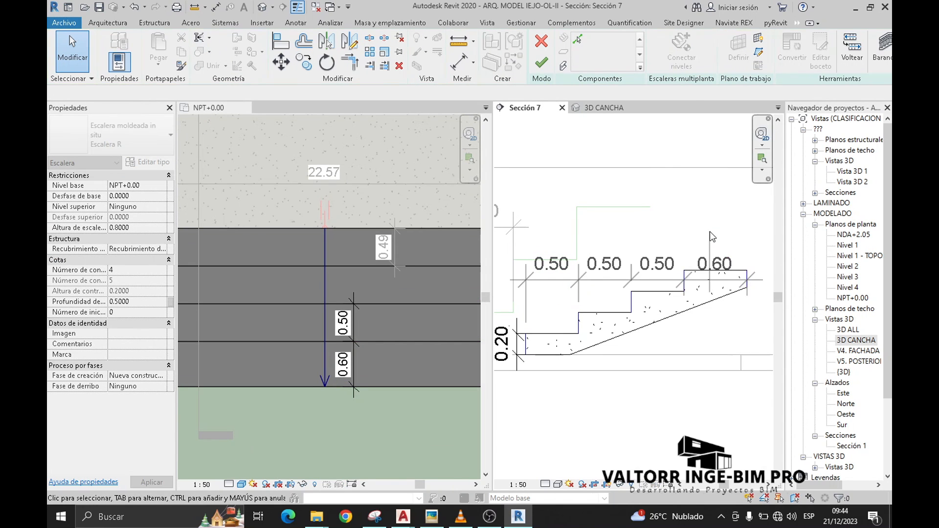
pyautogui.click(709, 231)
pyautogui.moveTo(668, 280); pyautogui.dragTo(670, 249)
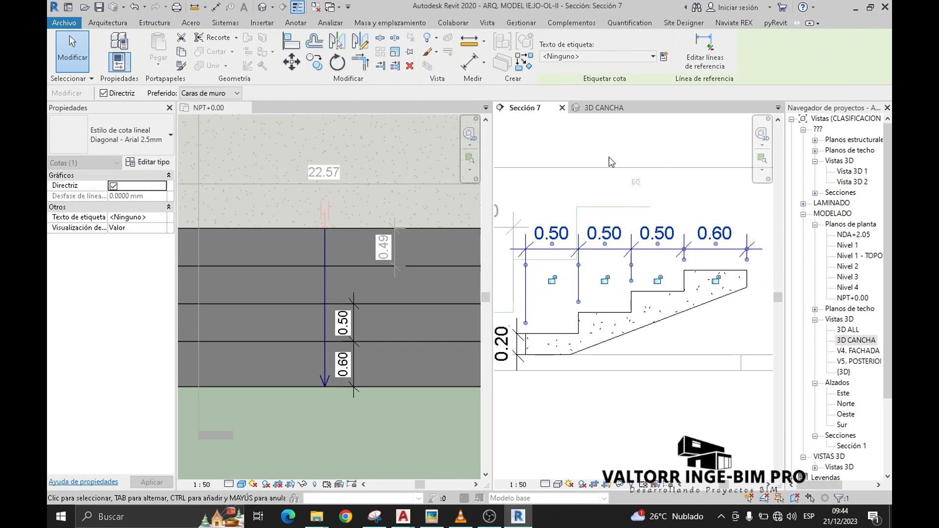
# Finish editing the stair and dismiss the warning about its upper end.
pyautogui.click(610, 160)
pyautogui.scroll(-1, 646, 350)
pyautogui.moveTo(638, 372); pyautogui.dragTo(658, 368, button='middle')
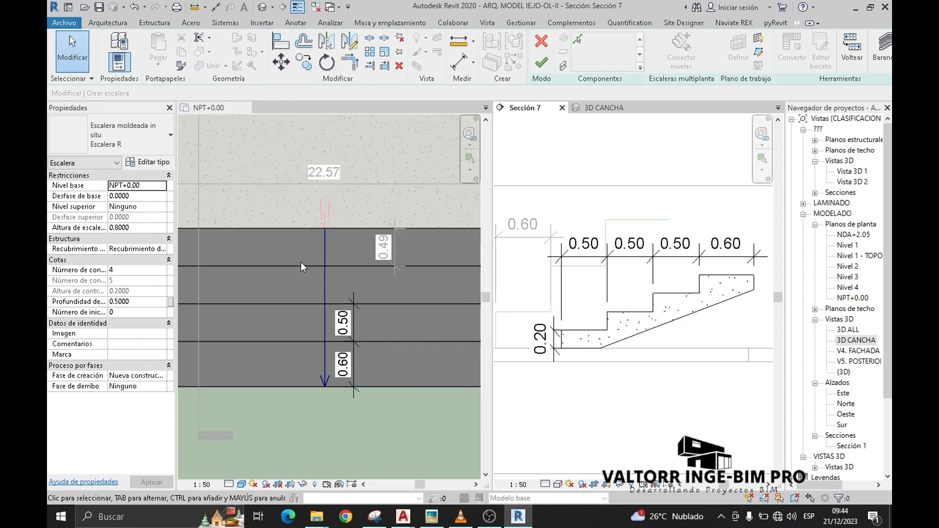
pyautogui.click(542, 62)
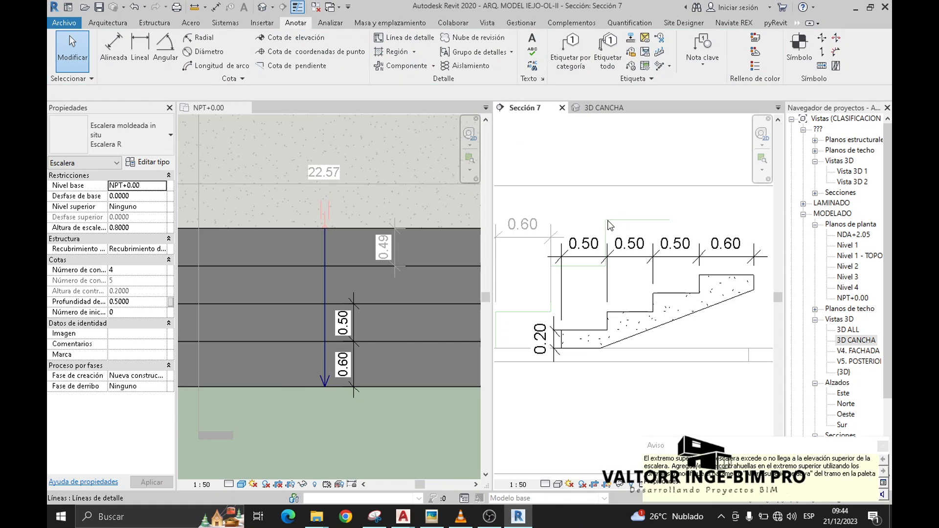
pyautogui.moveTo(670, 452); pyautogui.dragTo(588, 234)
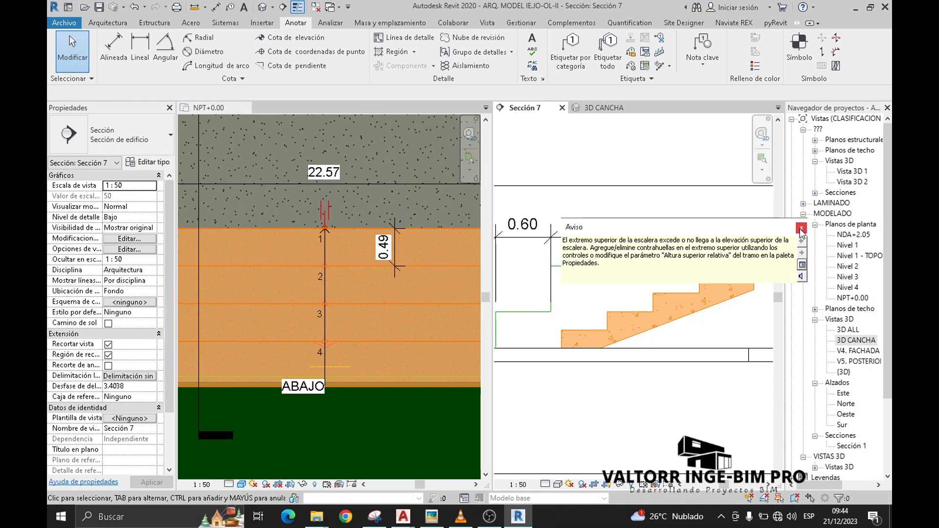
pyautogui.click(801, 228)
# Delete the 0.60 and 0.40 dimensions and the green stepped detail lines beside the stair in Section 7.
pyautogui.scroll(-2, 634, 266)
pyautogui.click(544, 240)
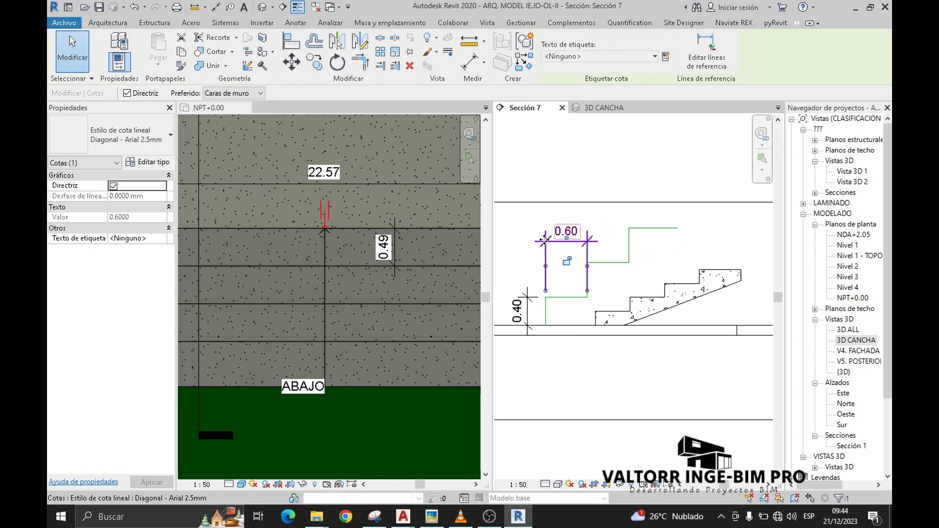
pyautogui.press('Delete')
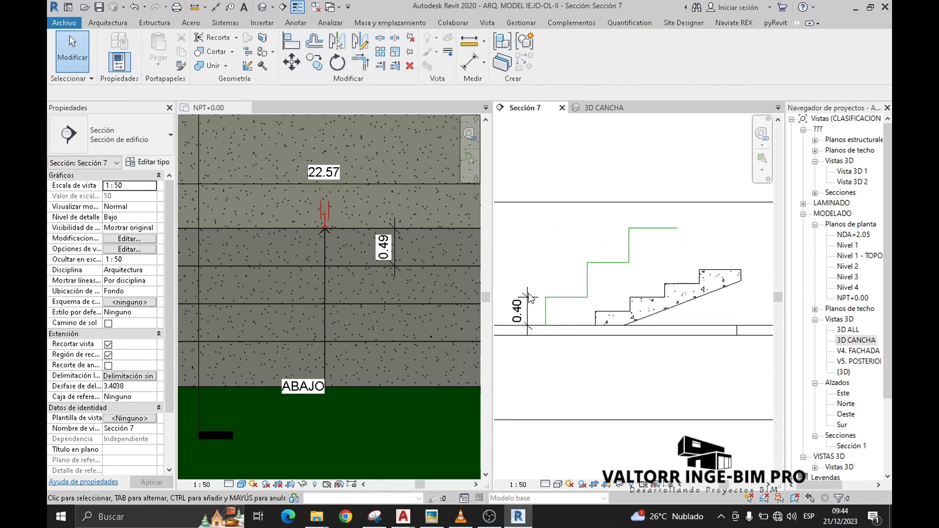
pyautogui.click(530, 296)
pyautogui.press('Delete')
pyautogui.moveTo(516, 226); pyautogui.dragTo(690, 337)
pyautogui.press('Delete')
pyautogui.scroll(2, 709, 320)
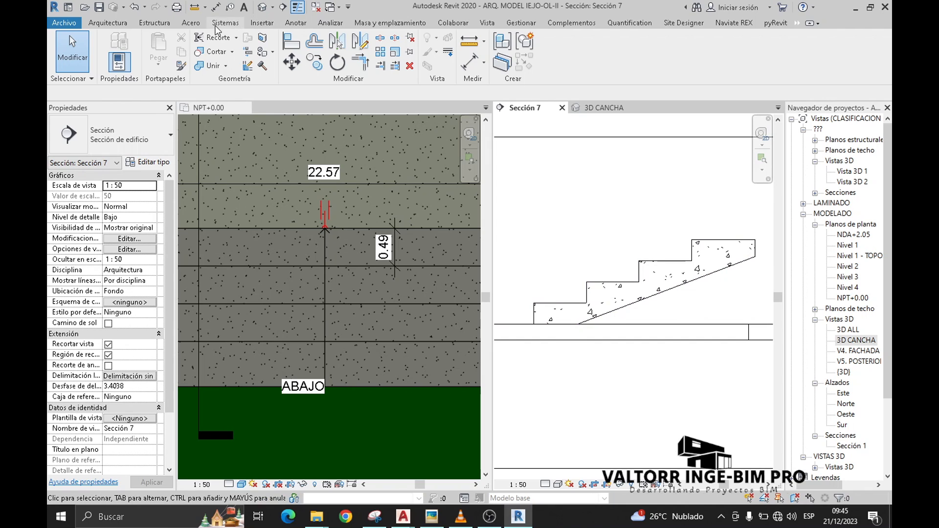
# Add an aligned vertical dimension to the first riser of the stair in Section 7.
pyautogui.click(215, 7)
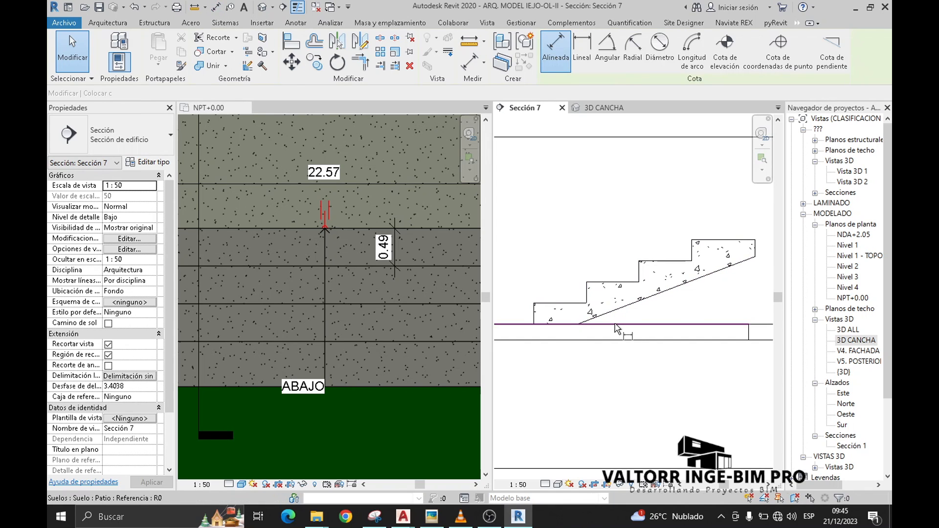
pyautogui.click(549, 321)
pyautogui.click(548, 304)
pyautogui.click(517, 313)
pyautogui.moveTo(542, 266); pyautogui.dragTo(587, 274, button='middle')
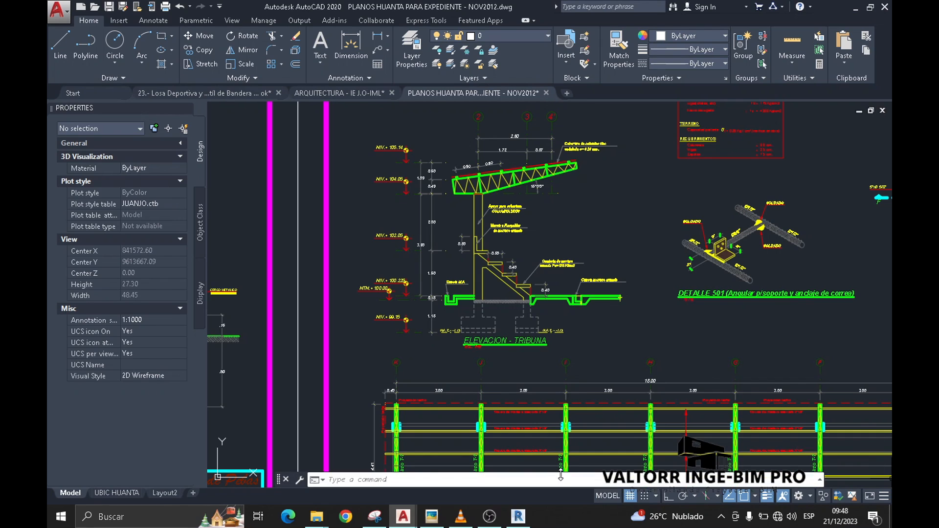
# Examine the step profile and its dimensions in the ELEVACION - TRIBUNA detail of the AutoCAD drawing, and return to Revit.
pyautogui.scroll(2, 524, 276)
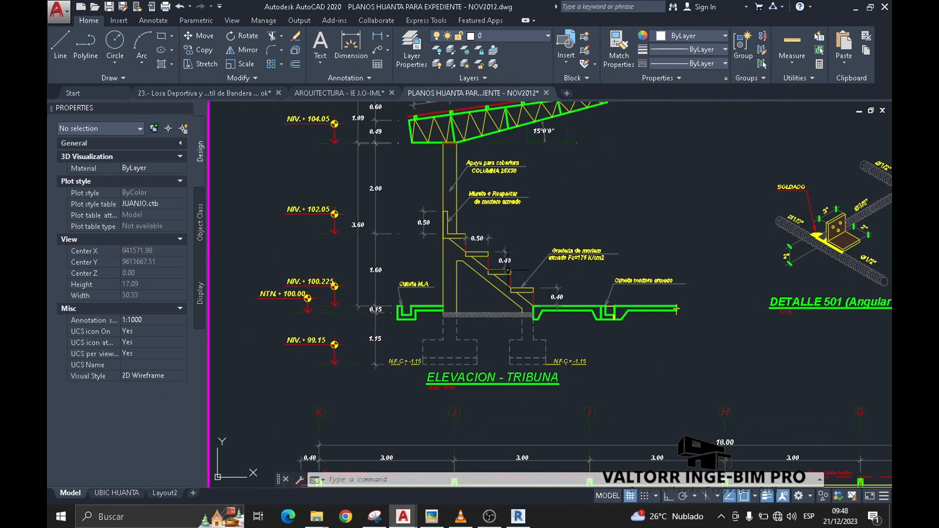
pyautogui.scroll(4, 508, 269)
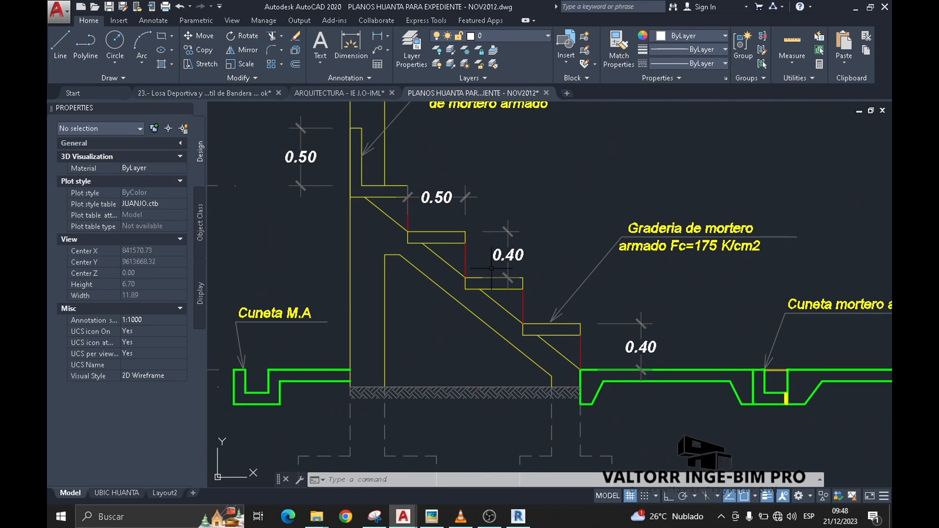
pyautogui.scroll(2, 465, 249)
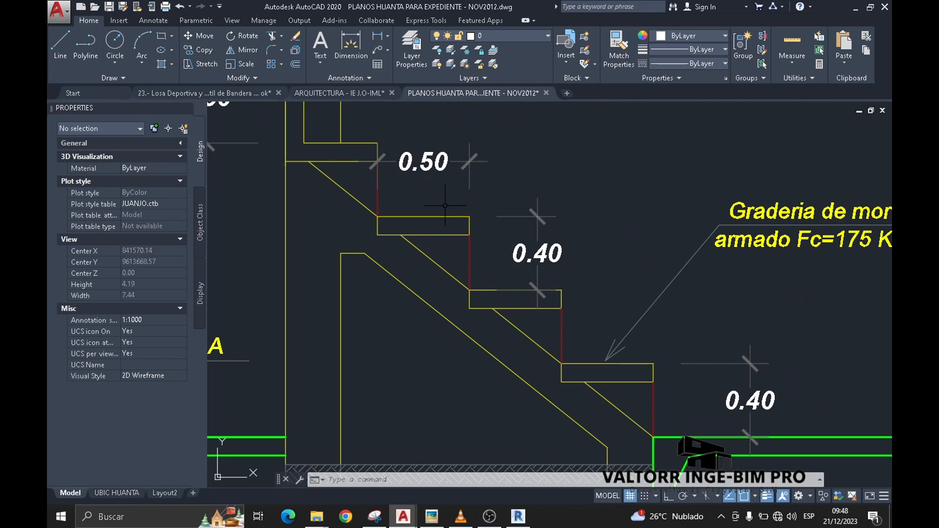
pyautogui.scroll(-2, 455, 249)
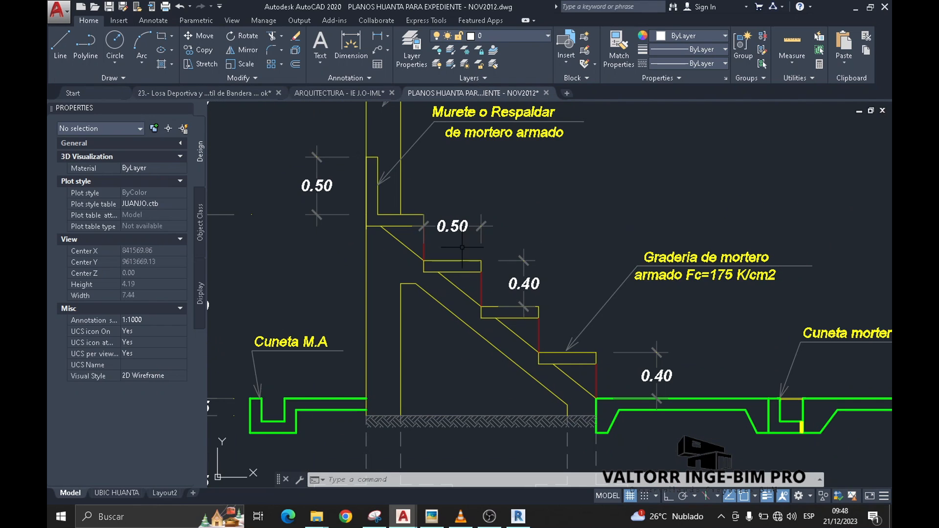
pyautogui.moveTo(495, 288); pyautogui.dragTo(495, 272, button='middle')
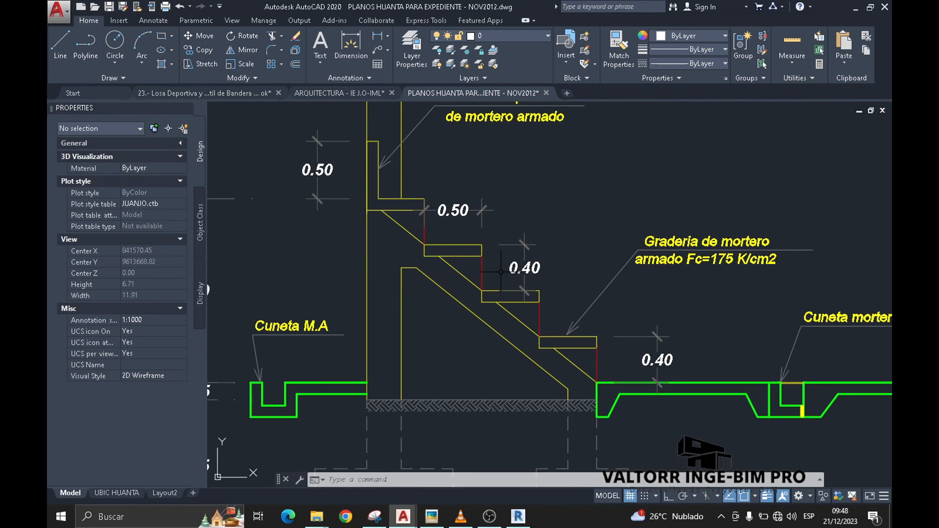
pyautogui.scroll(-1, 489, 279)
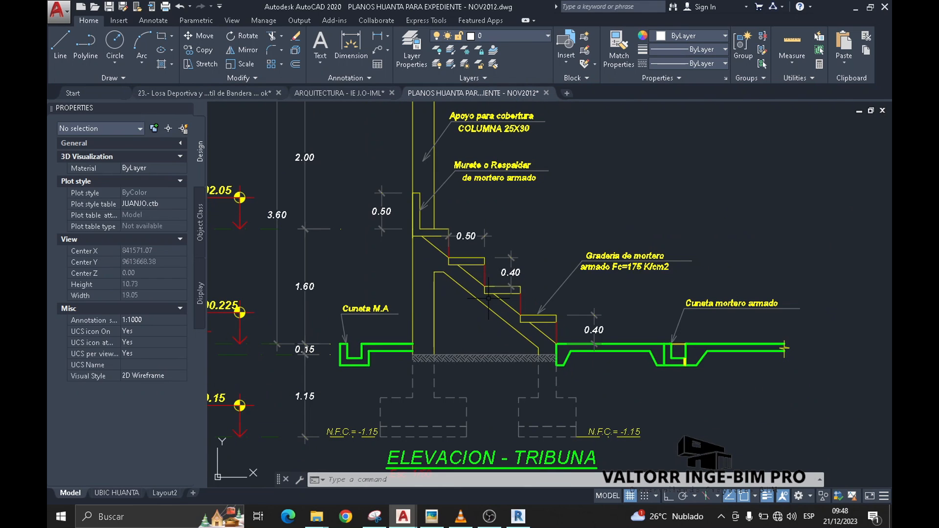
pyautogui.scroll(-1, 486, 288)
pyautogui.scroll(2, 482, 300)
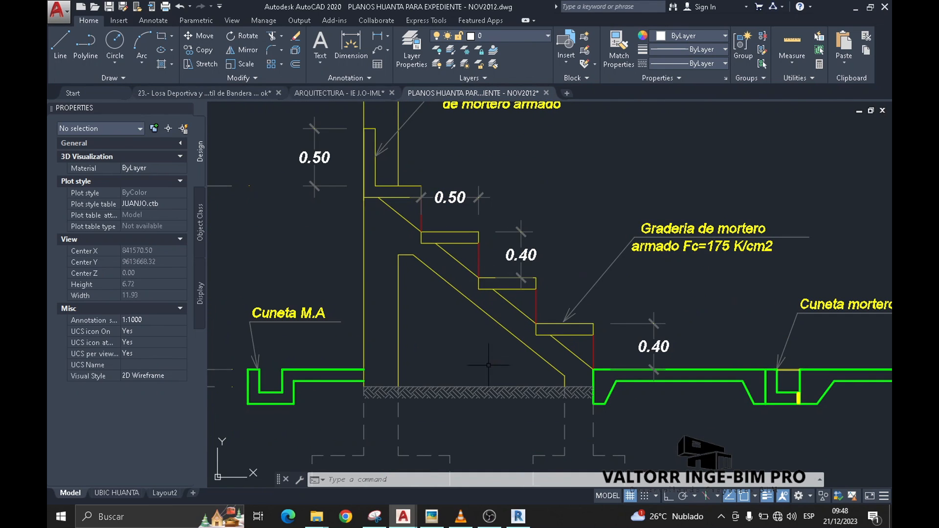
pyautogui.click(518, 516)
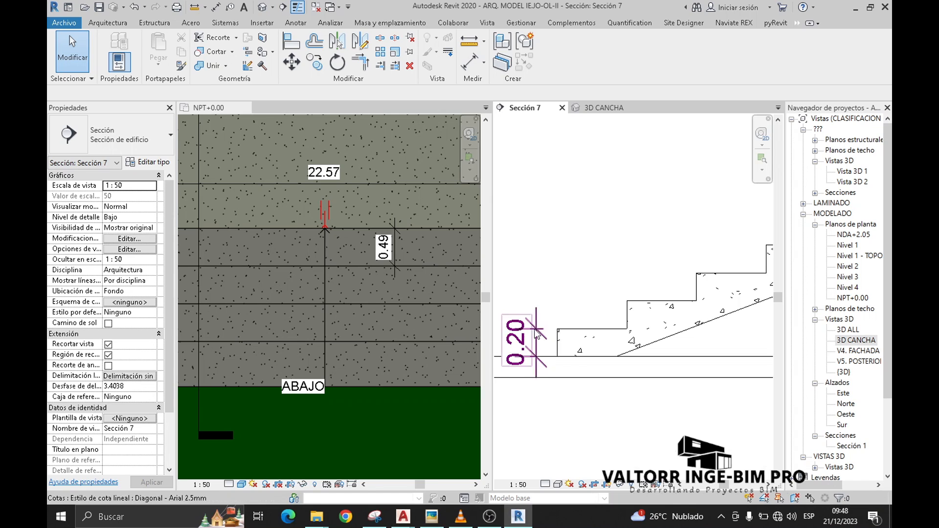
# Set the stands stair's number of risers to 2.
pyautogui.scroll(-1, 516, 342)
pyautogui.click(563, 333)
pyautogui.click(536, 276)
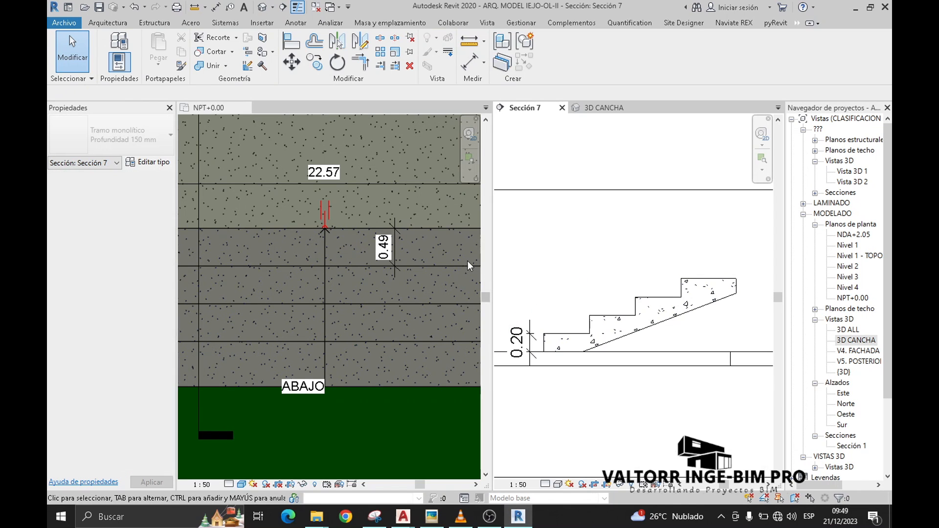
pyautogui.click(425, 230)
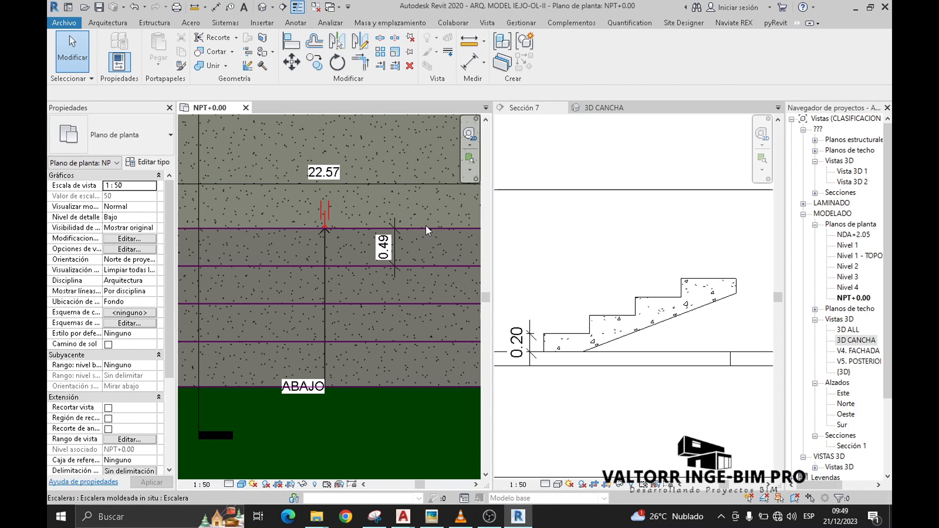
pyautogui.click(426, 226)
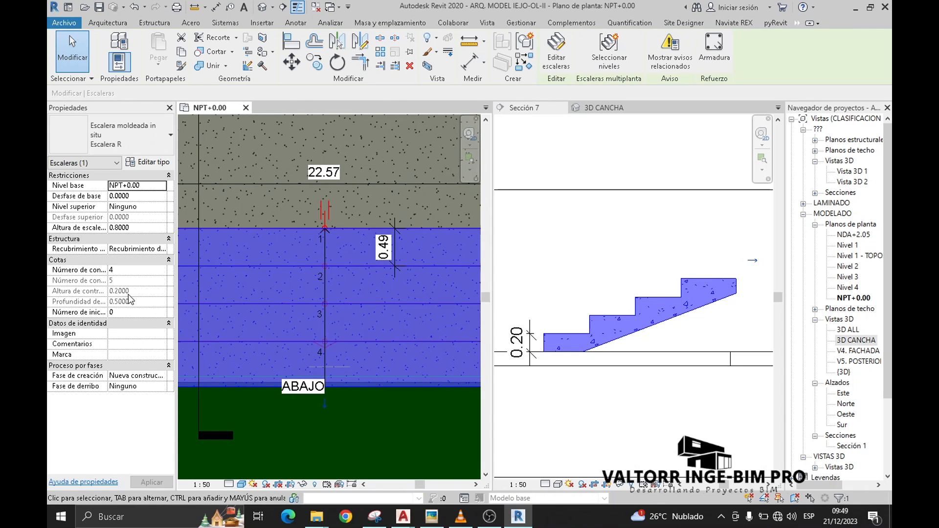
pyautogui.click(161, 273)
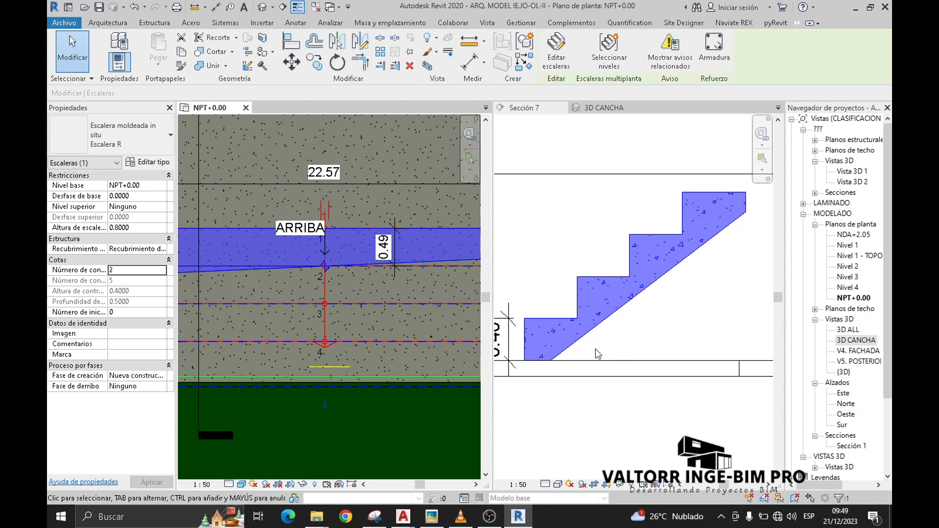
pyautogui.scroll(-1, 634, 353)
pyautogui.click(636, 353)
# Inspect the modified stair from the side in the 3D CANCHA view.
pyautogui.moveTo(582, 284); pyautogui.dragTo(580, 285, button='middle')
pyautogui.click(604, 108)
pyautogui.keyDown('shift'); pyautogui.moveTo(676, 380); pyautogui.dragTo(652, 404, button='middle'); pyautogui.keyUp('shift')
pyautogui.moveTo(699, 304); pyautogui.dragTo(642, 316, button='middle')
pyautogui.keyDown('shift'); pyautogui.moveTo(549, 397); pyautogui.dragTo(584, 398, button='middle'); pyautogui.keyUp('shift')
# Create an in-place model in the Escaleras category and name it after the grandstand (tribuna).
pyautogui.scroll(-5, 338, 289)
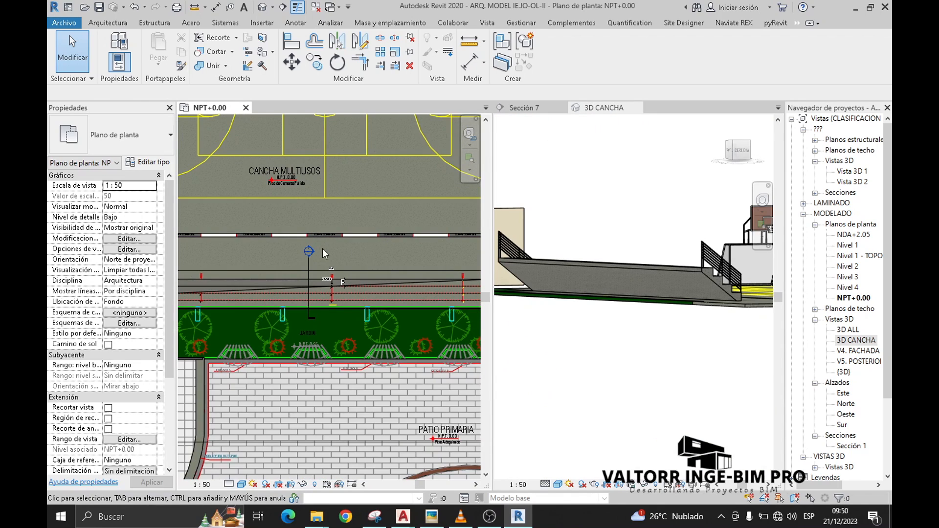
pyautogui.moveTo(307, 269); pyautogui.dragTo(331, 269, button='middle')
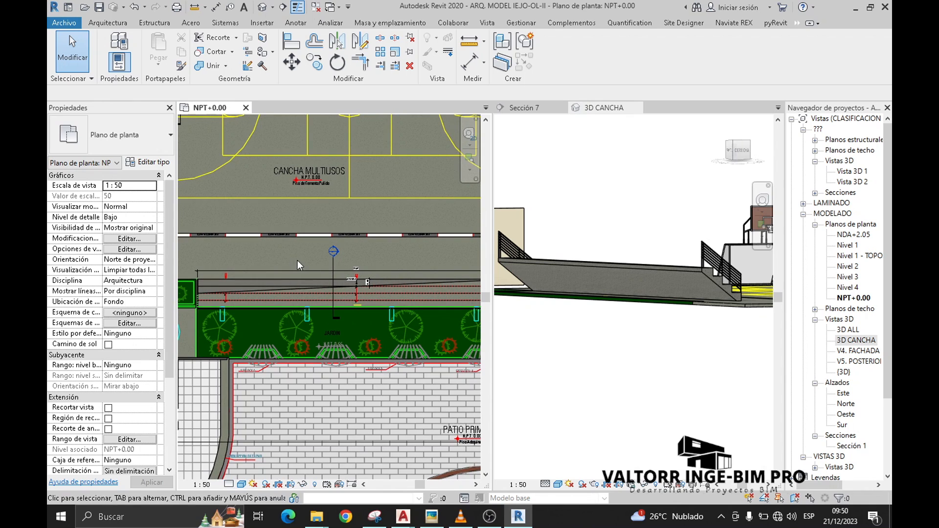
pyautogui.click(106, 23)
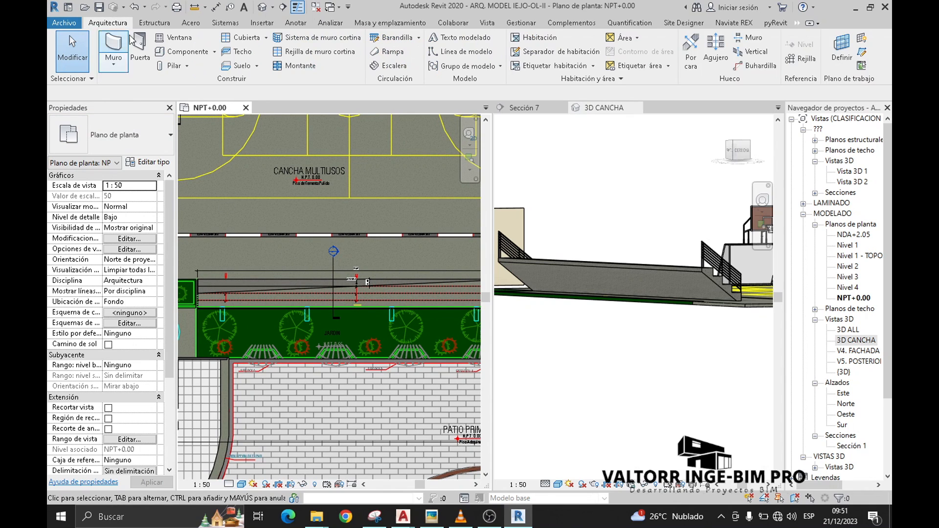
pyautogui.click(214, 51)
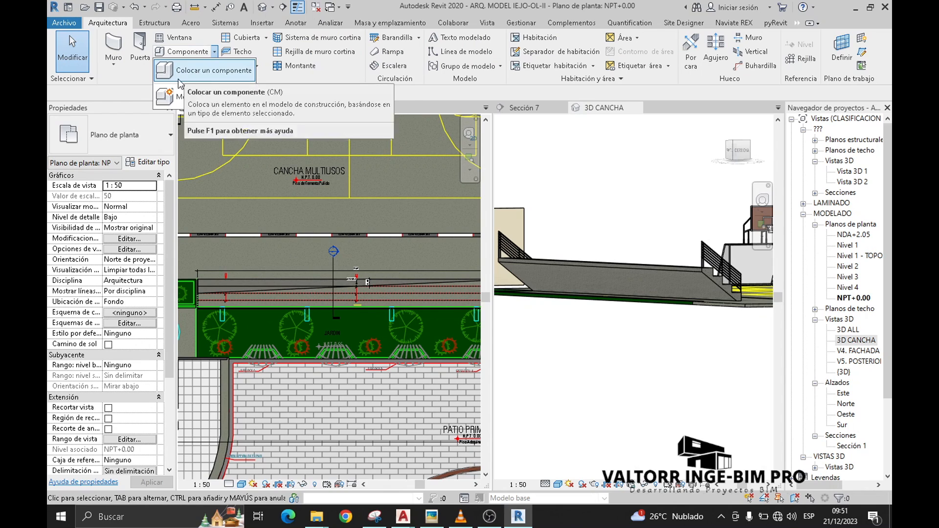
pyautogui.click(196, 103)
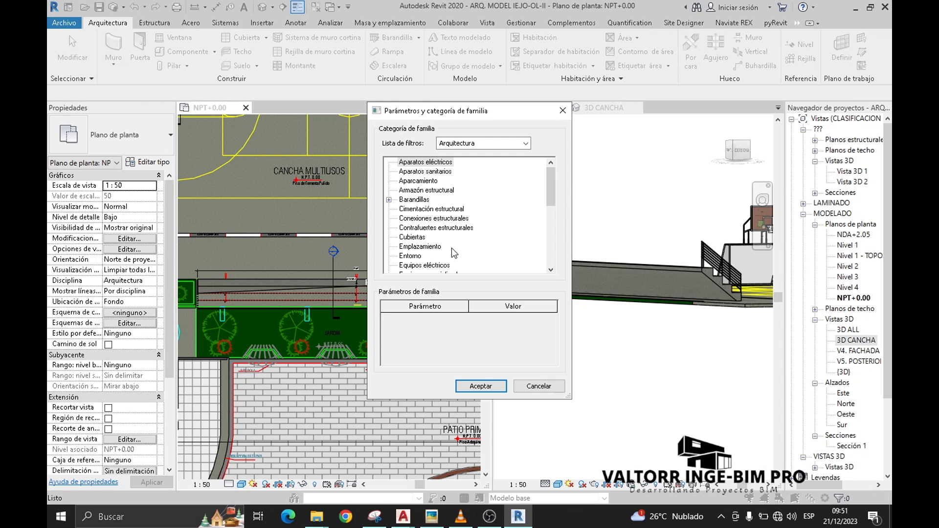
pyautogui.click(524, 143)
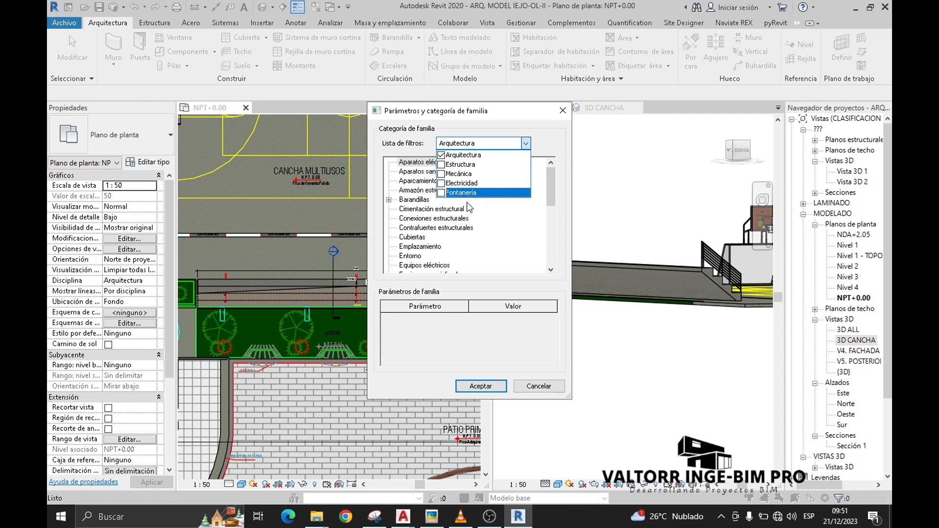
pyautogui.click(481, 213)
pyautogui.scroll(-1, 426, 249)
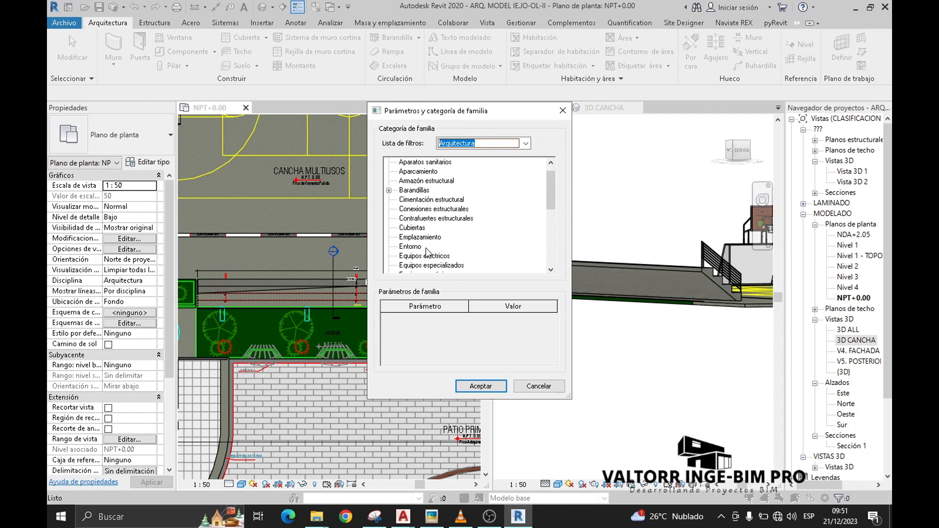
pyautogui.scroll(-4, 428, 255)
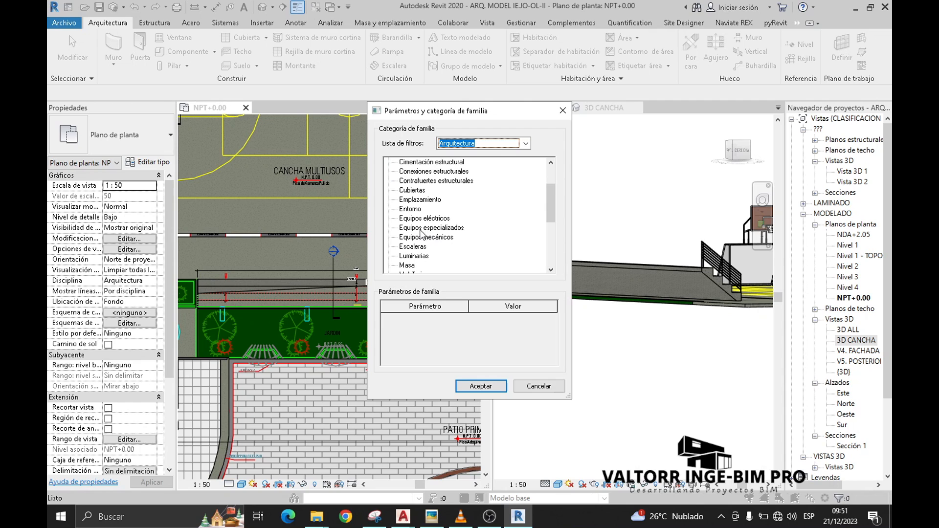
pyautogui.click(413, 249)
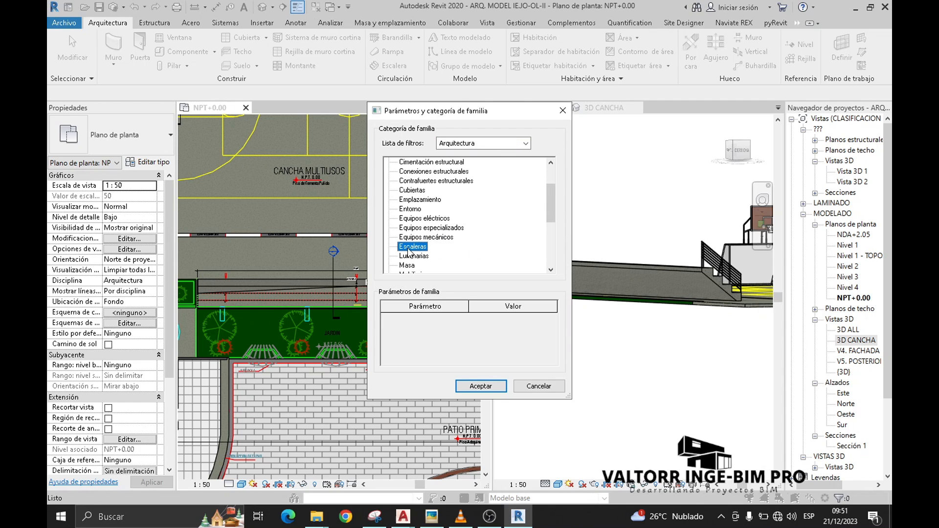
pyautogui.click(481, 386)
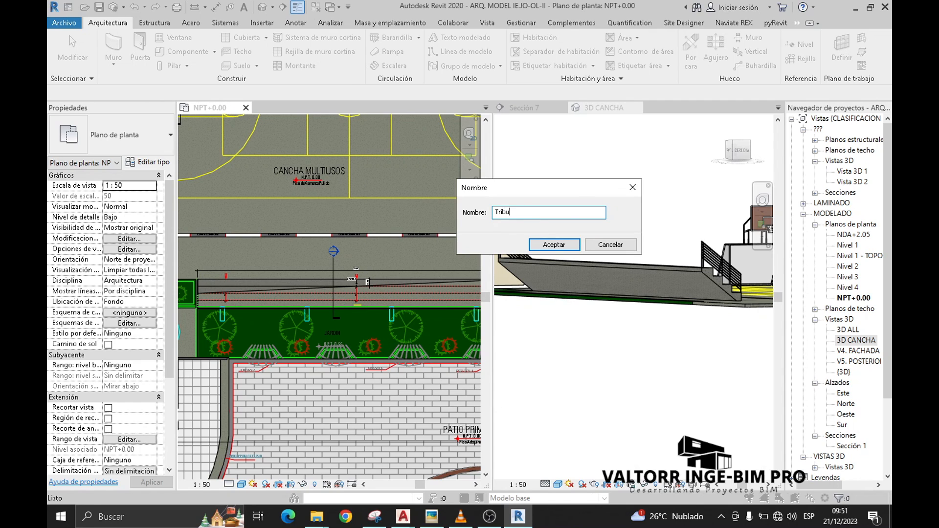
pyautogui.click(538, 245)
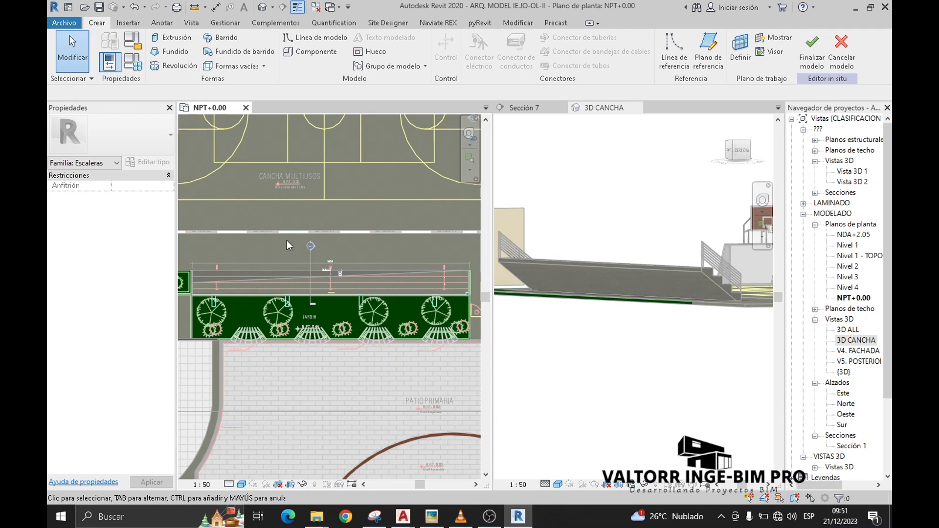
# Create a sweep and define its path by picking the front edge of the stands in the NPT+0.00 plan.
pyautogui.click(221, 39)
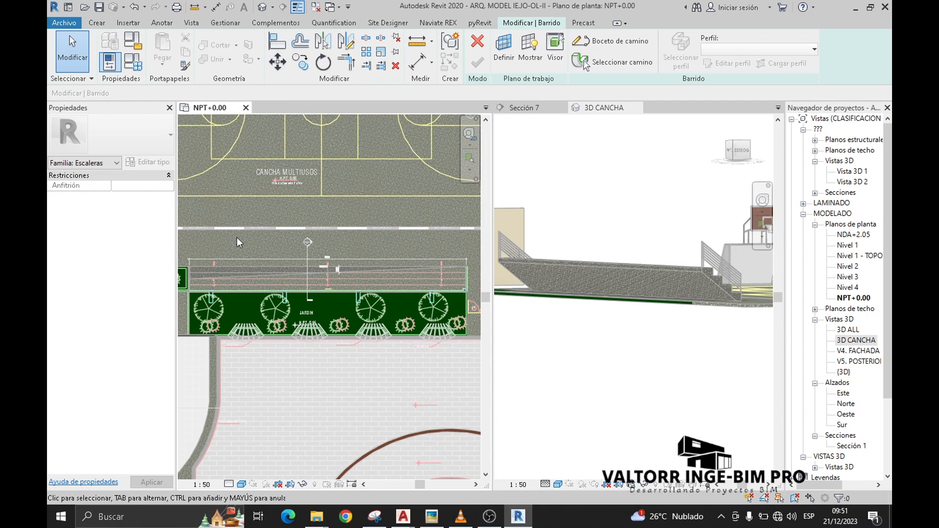
pyautogui.click(606, 44)
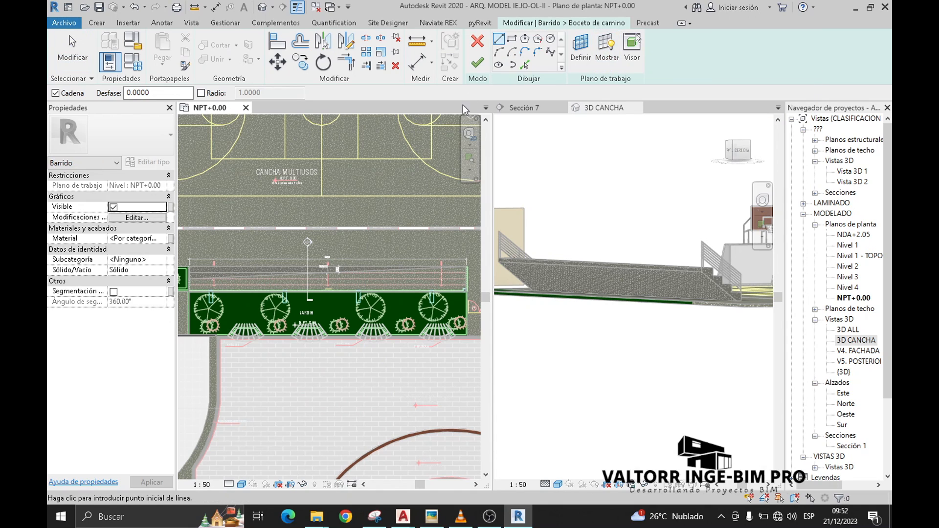
pyautogui.click(524, 65)
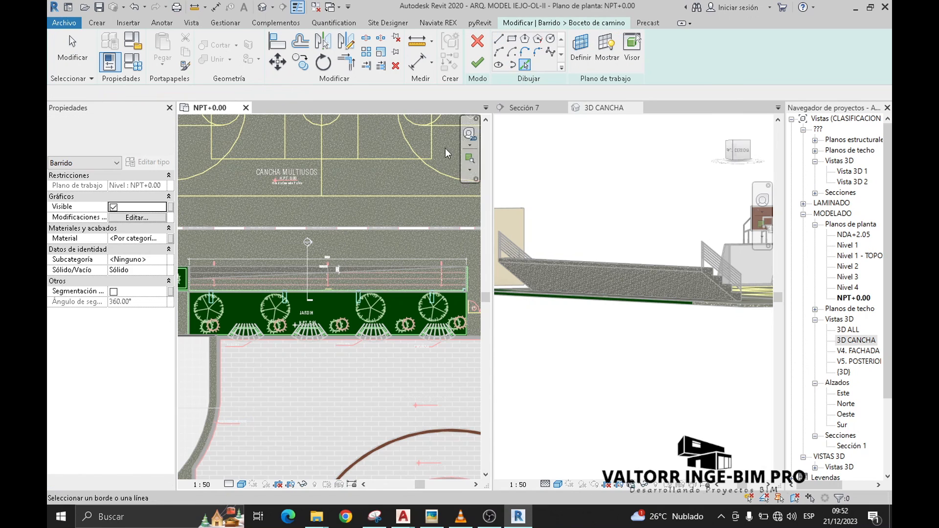
pyautogui.click(280, 266)
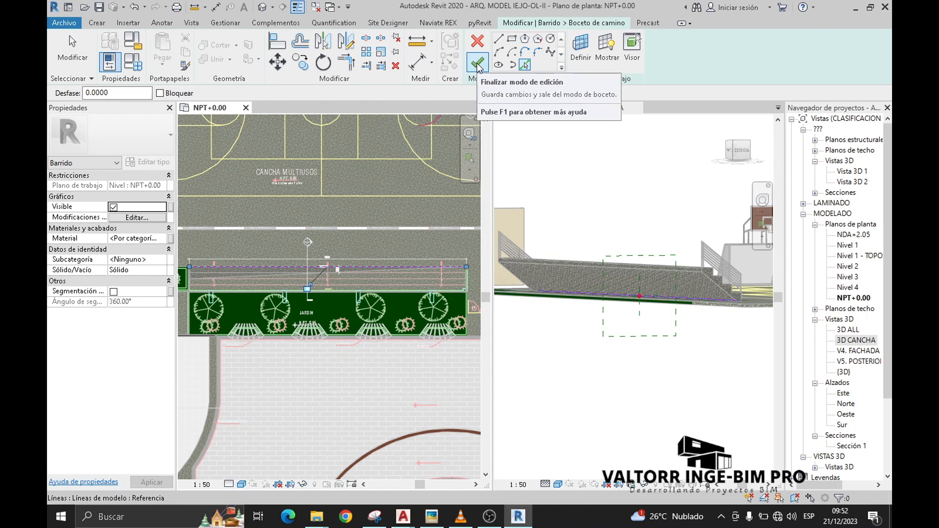
pyautogui.click(477, 64)
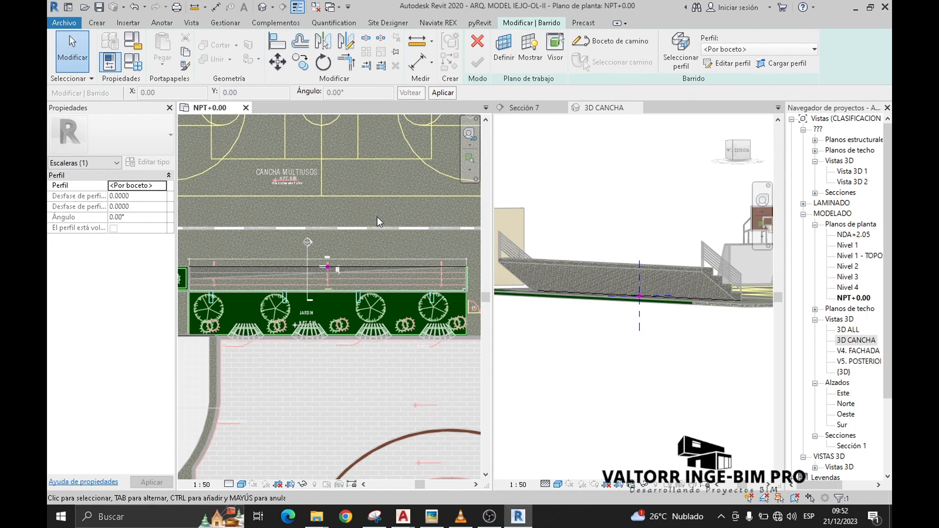
# Edit the sweep's profile sketch in the Sección 7 view.
pyautogui.moveTo(382, 213); pyautogui.dragTo(374, 212, button='middle')
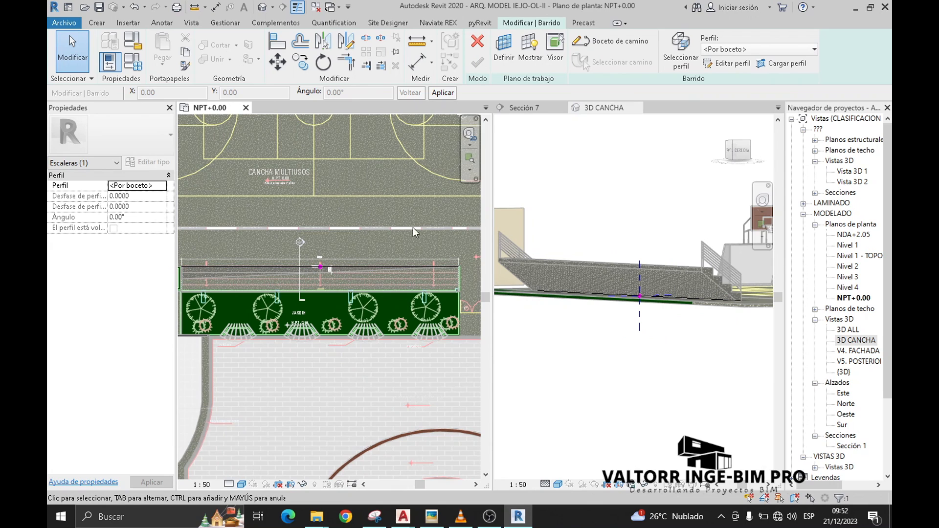
pyautogui.click(726, 65)
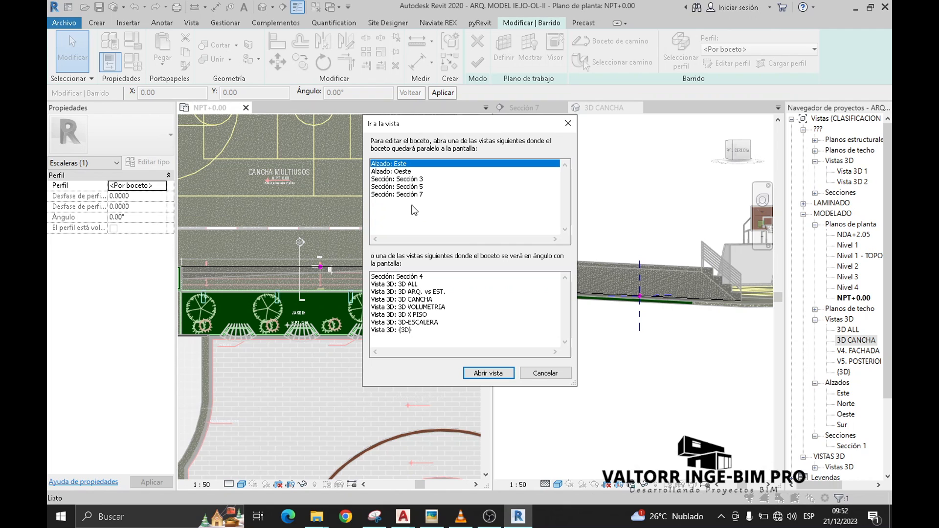
pyautogui.click(398, 195)
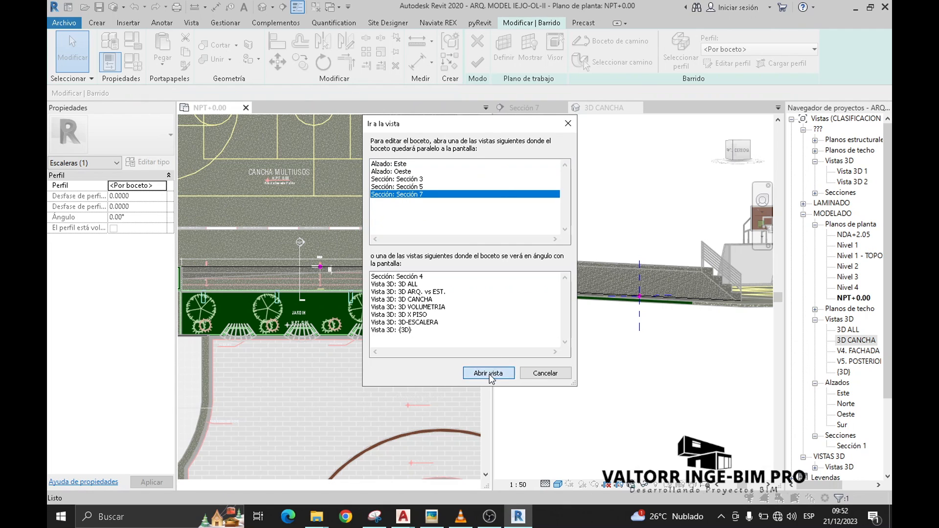
pyautogui.click(489, 374)
# Trace the risers and treads of the four grandstand steps by picking the lines of the section drawing.
pyautogui.scroll(3, 580, 342)
pyautogui.click(525, 65)
pyautogui.scroll(2, 511, 354)
pyautogui.click(513, 351)
pyautogui.click(546, 310)
pyautogui.click(593, 269)
pyautogui.click(636, 247)
pyautogui.scroll(-1, 675, 349)
pyautogui.moveTo(698, 348); pyautogui.dragTo(581, 396, button='middle')
pyautogui.click(557, 277)
pyautogui.click(625, 222)
pyautogui.click(685, 196)
# Add the profile's base and vertical back line from the drawing, and trim the corners into a closed loop.
pyautogui.scroll(-2, 704, 189)
pyautogui.click(595, 341)
pyautogui.click(711, 200)
pyautogui.click(346, 62)
pyautogui.click(710, 203)
pyautogui.click(692, 338)
pyautogui.click(518, 321)
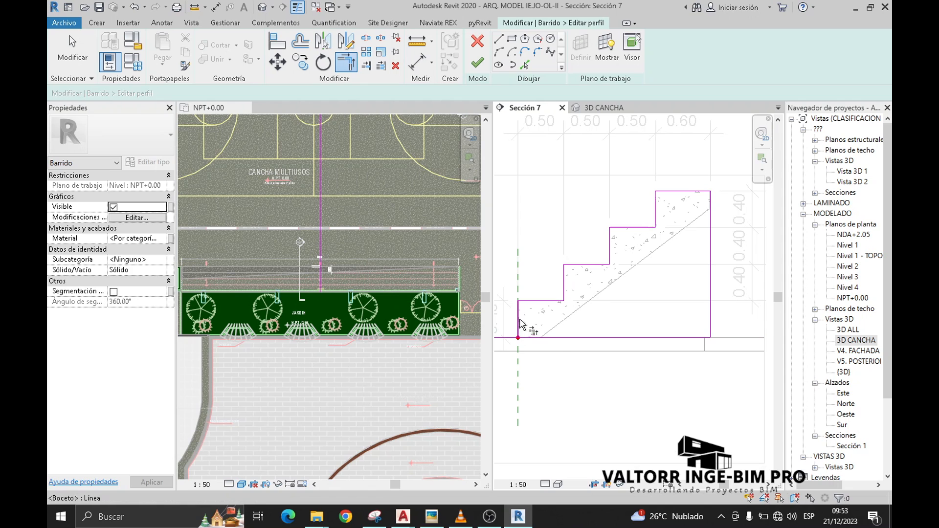
pyautogui.click(552, 338)
pyautogui.scroll(-2, 607, 391)
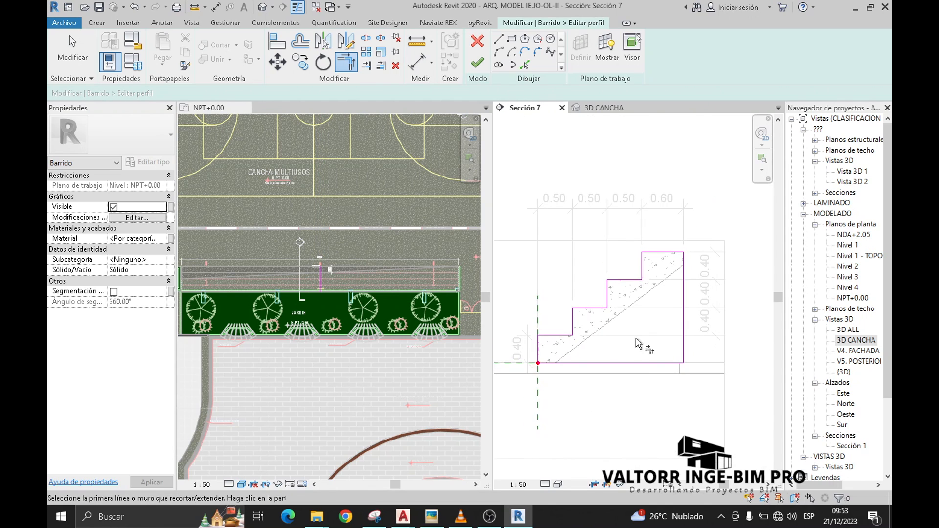
# Finish the profile sketch, the sweep and the in-place grandstand model.
pyautogui.press('Escape')
pyautogui.moveTo(574, 271); pyautogui.dragTo(585, 268, button='middle')
pyautogui.click(478, 62)
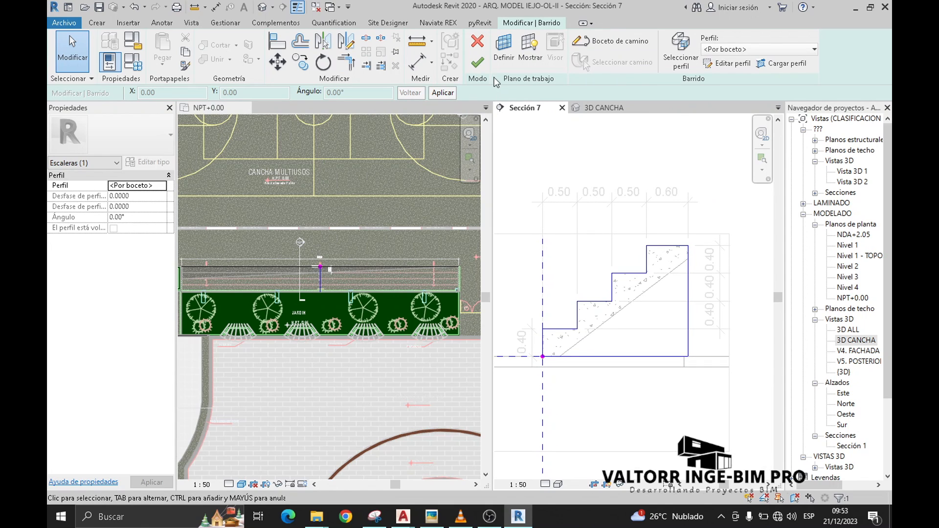
pyautogui.click(478, 62)
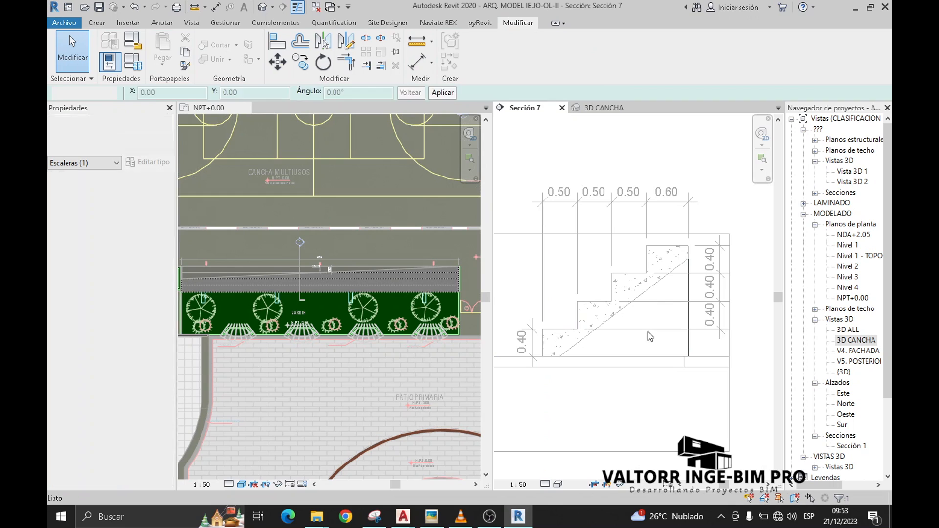
pyautogui.click(692, 158)
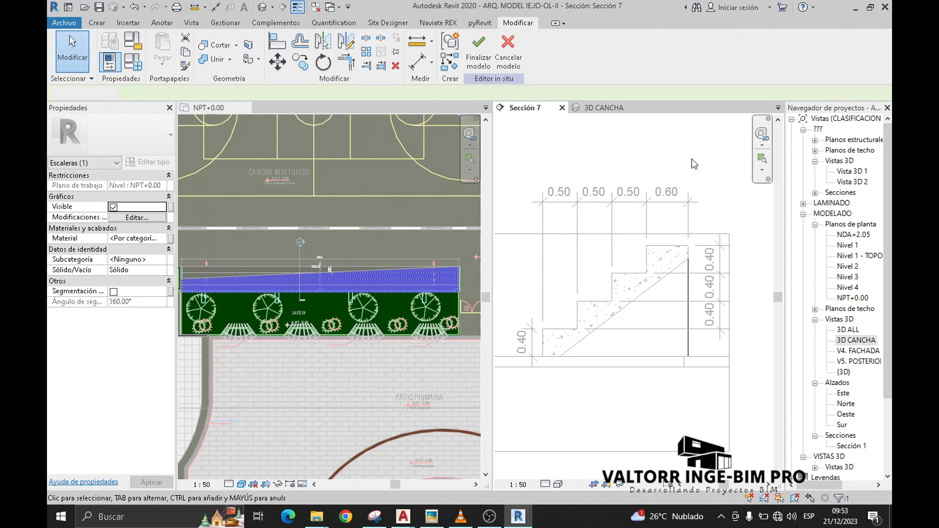
pyautogui.click(486, 60)
# Delete the former stair and its railings overlapping the swept stands in the 3D CANCHA view.
pyautogui.click(602, 111)
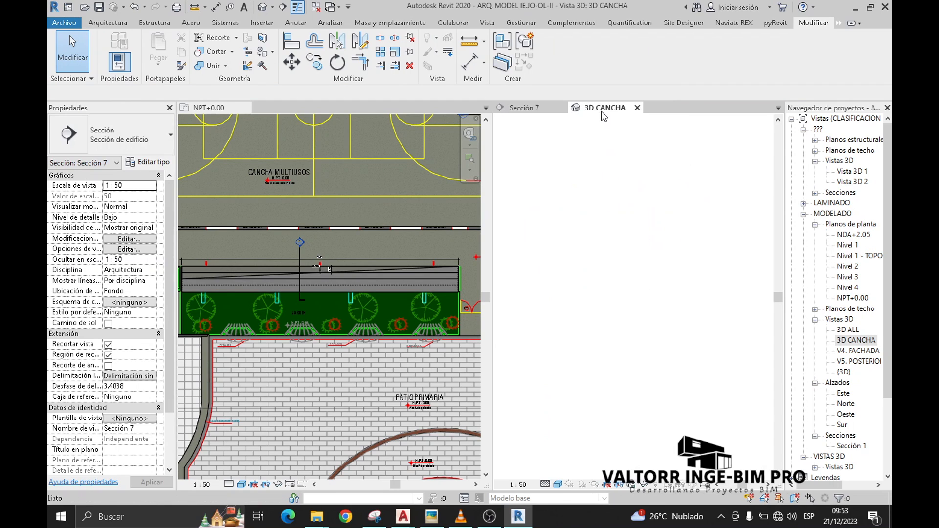
pyautogui.keyDown('shift'); pyautogui.moveTo(670, 364); pyautogui.dragTo(636, 337, button='middle'); pyautogui.keyUp('shift')
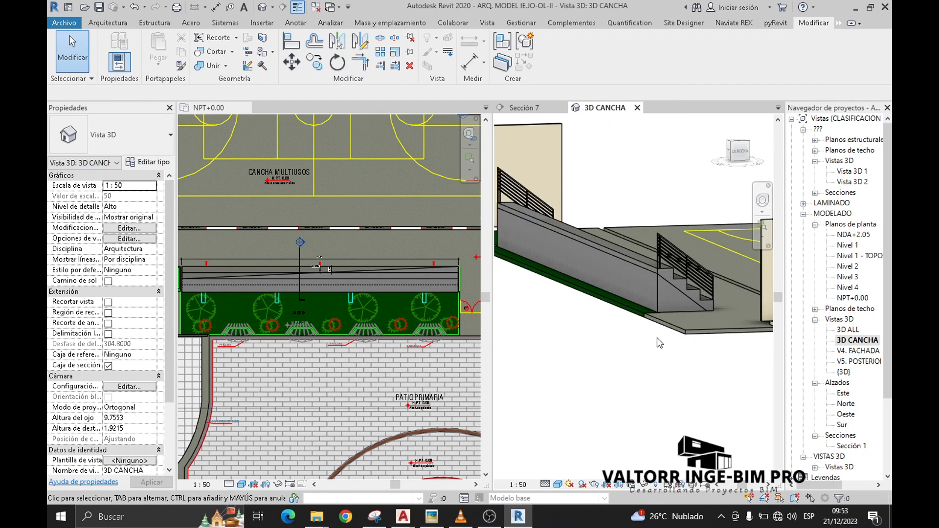
pyautogui.scroll(4, 622, 321)
pyautogui.scroll(3, 623, 322)
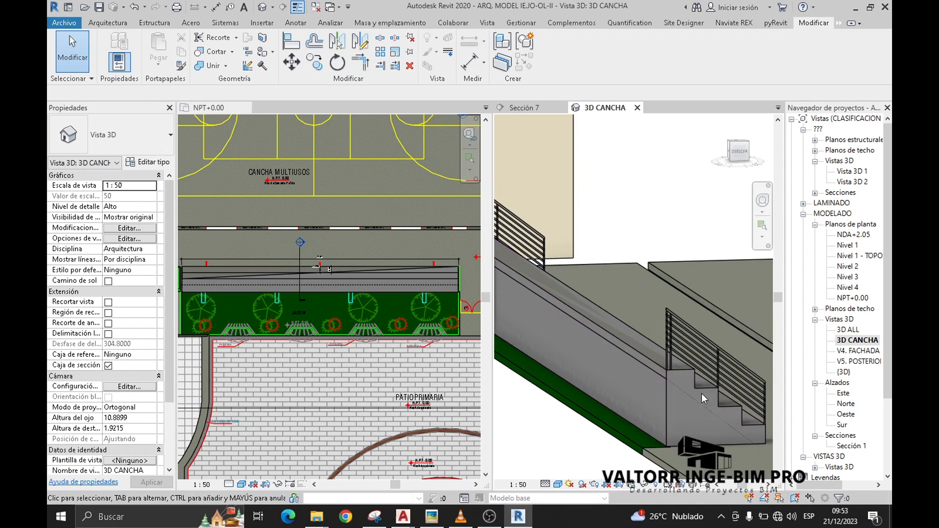
pyautogui.click(644, 351)
pyautogui.click(643, 351)
pyautogui.scroll(-1, 609, 383)
pyautogui.press('Escape')
# Set the base constraint of the 15 cm wall beside the garden at the end of the stands to NPT+0.00.
pyautogui.keyDown('shift'); pyautogui.moveTo(613, 368); pyautogui.dragTo(570, 384, button='middle'); pyautogui.keyUp('shift')
pyautogui.scroll(5, 738, 377)
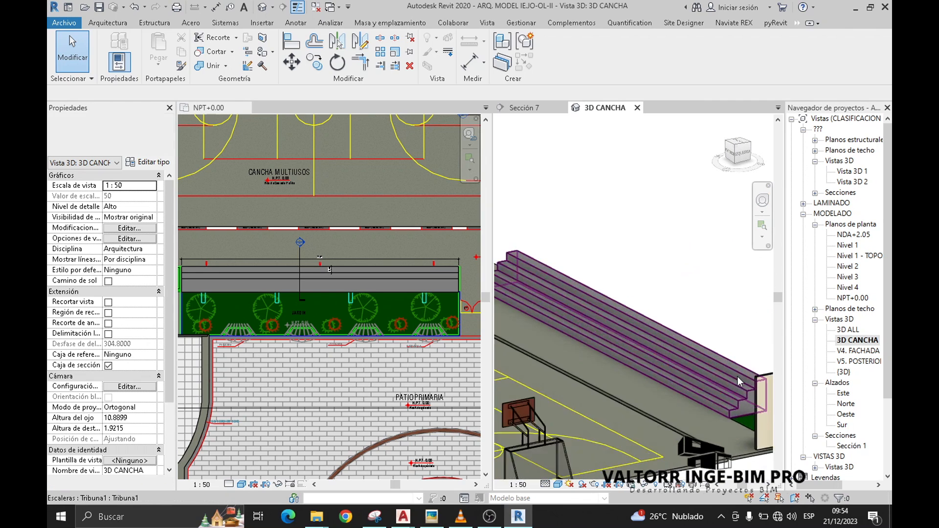
pyautogui.moveTo(737, 377); pyautogui.dragTo(758, 371, button='middle')
pyautogui.scroll(-6, 757, 365)
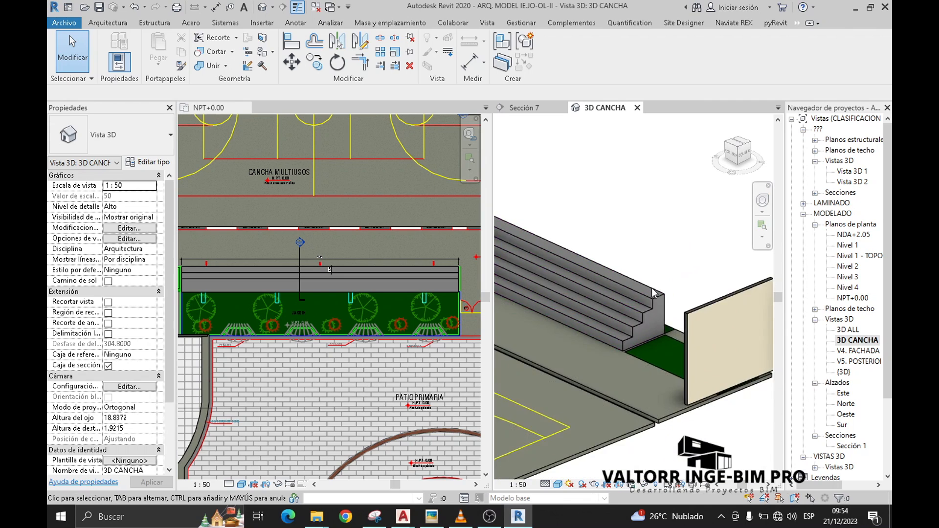
pyautogui.click(747, 384)
pyautogui.scroll(4, 710, 385)
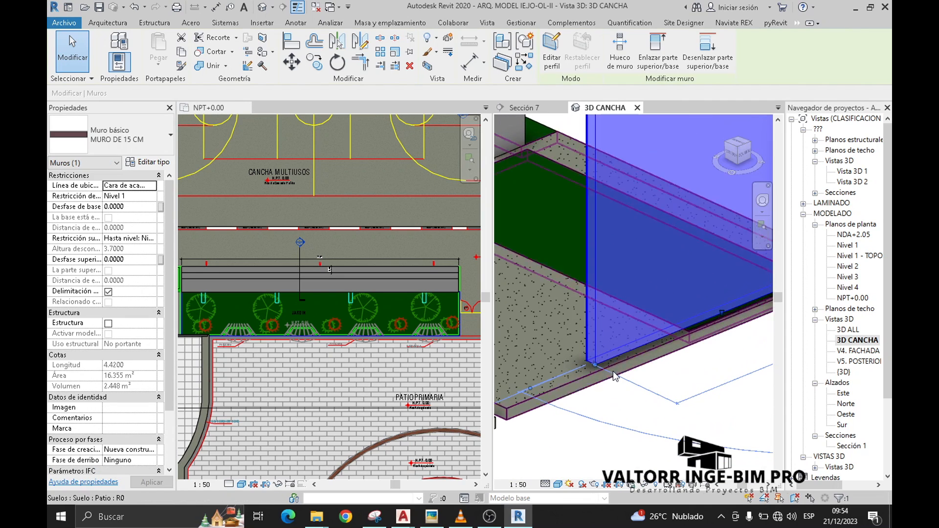
pyautogui.click(156, 196)
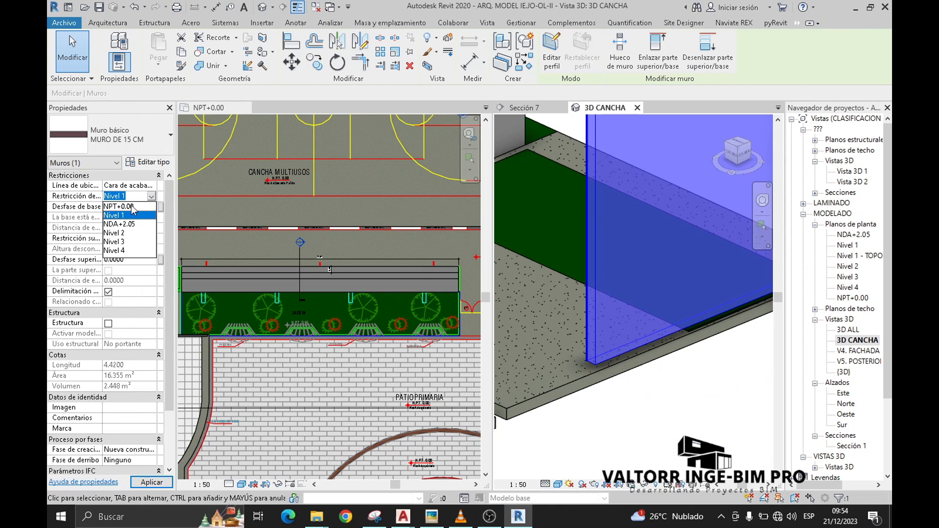
pyautogui.click(120, 206)
pyautogui.scroll(-4, 647, 428)
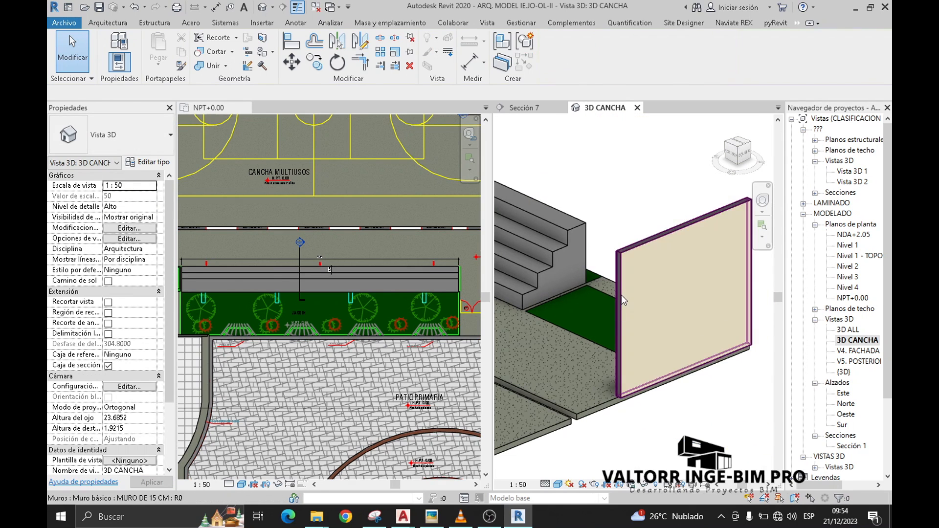
# Hide the wall beside the garden at the end of the stands in the 3D CANCHA view.
pyautogui.click(446, 43)
pyautogui.click(471, 57)
pyautogui.moveTo(585, 278)
pyautogui.mouseDown(button='middle')
pyautogui.moveTo(706, 316)
pyautogui.moveTo(722, 300)
pyautogui.moveTo(709, 260)
pyautogui.moveTo(695, 250)
pyautogui.mouseUp(button='middle')
pyautogui.scroll(-4, 707, 316)
pyautogui.scroll(-2, 721, 300)
pyautogui.moveTo(698, 403)
pyautogui.keyDown('shift'); pyautogui.mouseDown(button='middle')
pyautogui.moveTo(685, 409)
pyautogui.moveTo(700, 418)
pyautogui.mouseUp(button='middle'); pyautogui.keyUp('shift')
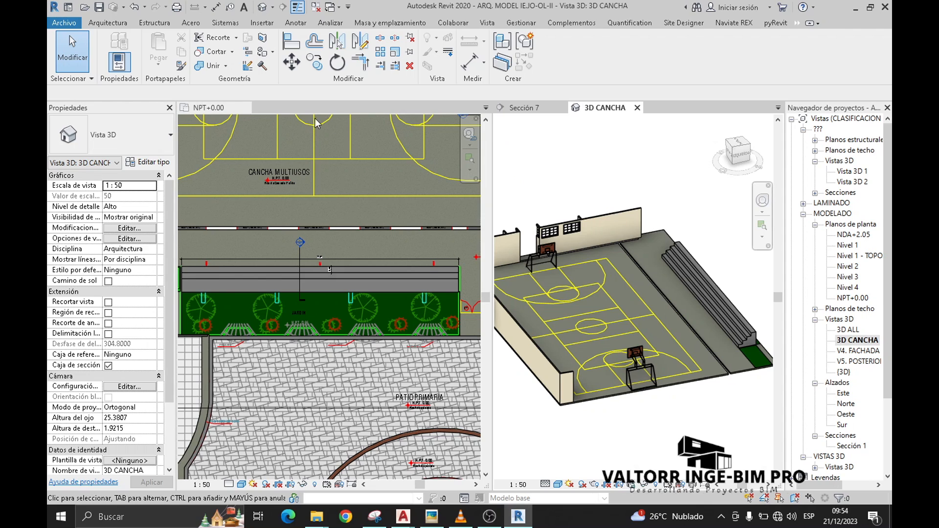
# Close the other open views, keeping only 3D CANCHA, and view the complete court with its stands.
pyautogui.click(316, 7)
pyautogui.click(246, 108)
pyautogui.moveTo(464, 254); pyautogui.dragTo(530, 254, button='middle')
pyautogui.scroll(2, 407, 450)
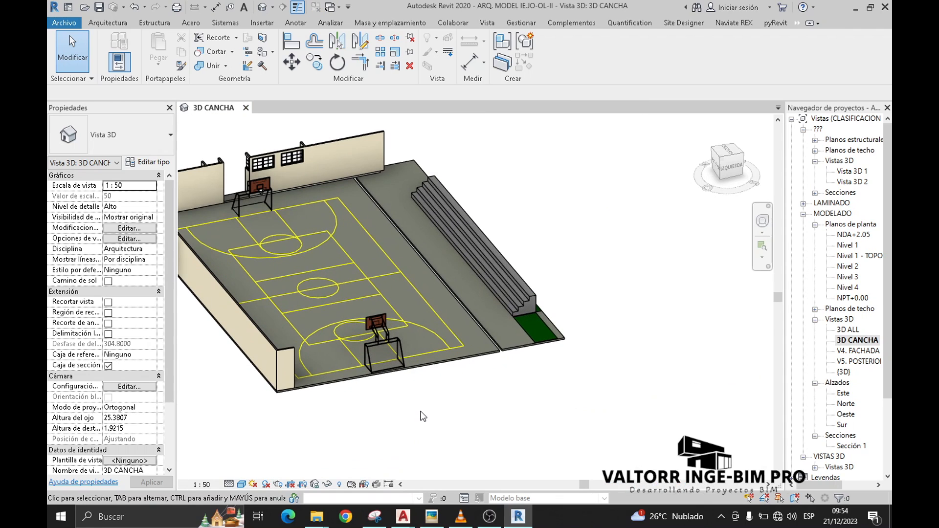
pyautogui.keyDown('shift'); pyautogui.moveTo(421, 411); pyautogui.dragTo(561, 424, button='middle'); pyautogui.keyUp('shift')
pyautogui.scroll(1, 449, 385)
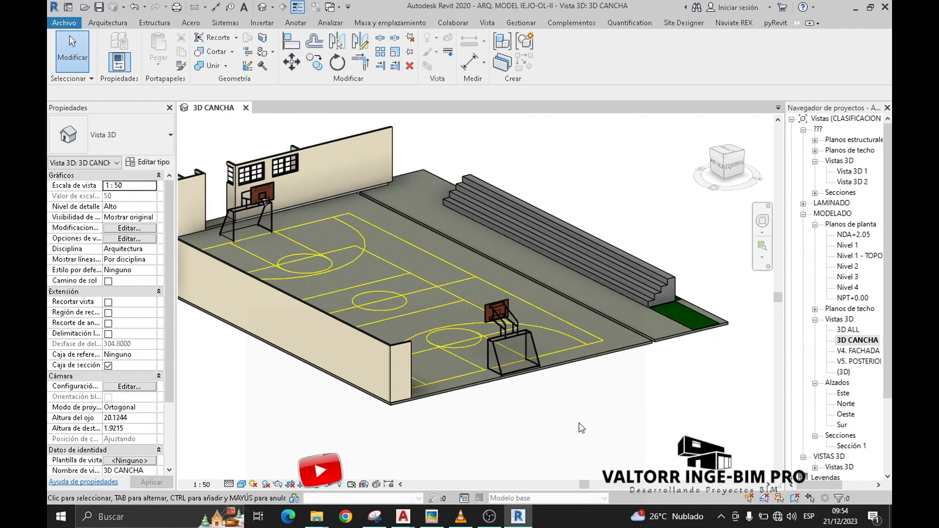